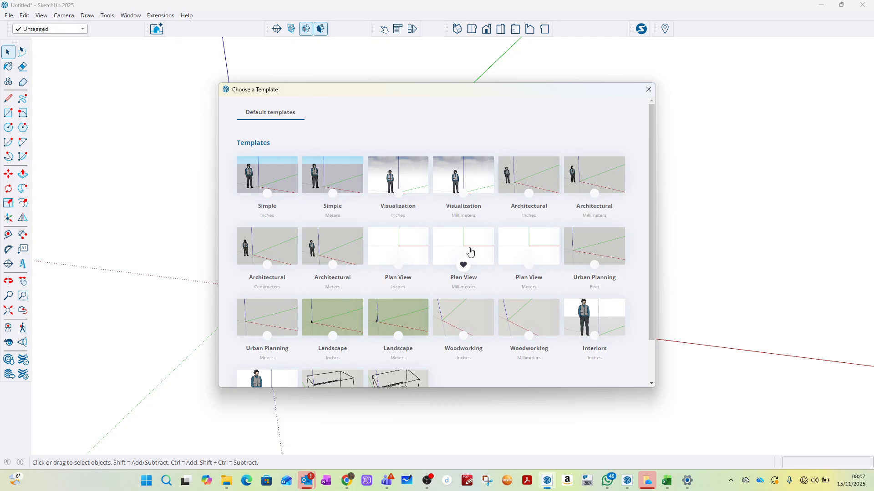
Step: Start a new model from the Plan View template in millimeters, discarding the changes to the untitled model
{"action": "left_click", "coordinate": [470, 251]}
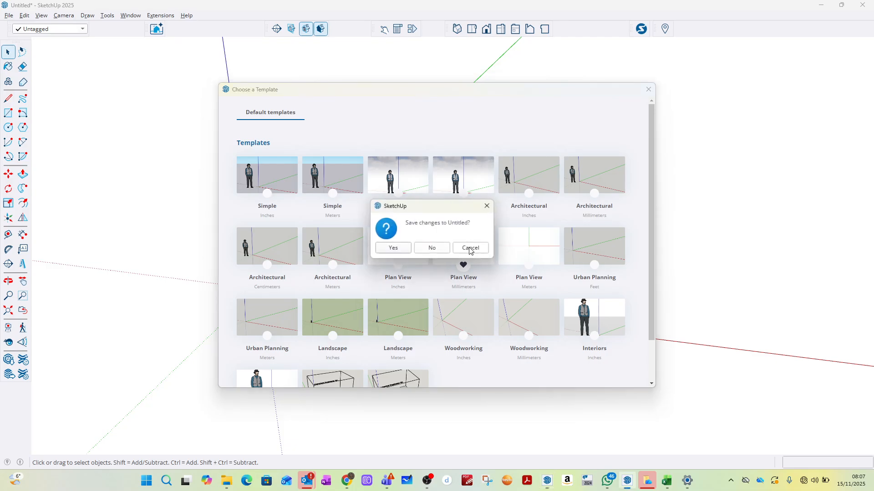
{"action": "left_click", "coordinate": [430, 248]}
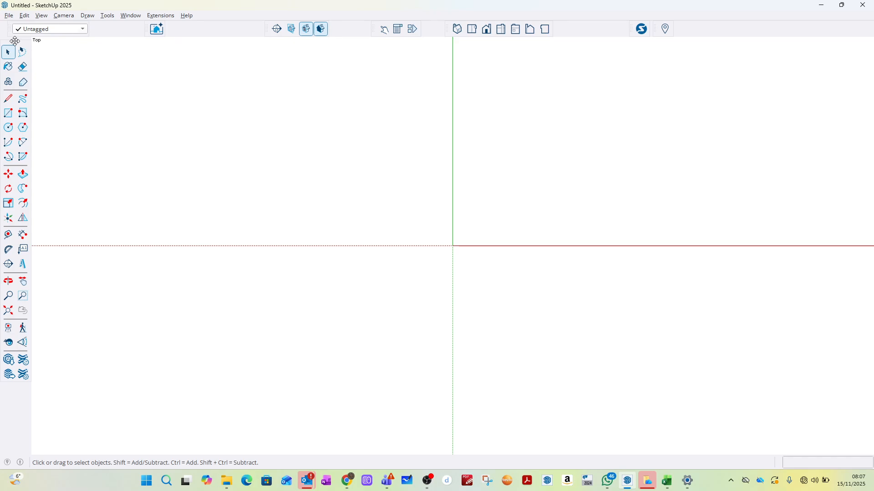
Step: Undock and close the Large Tool Set, restore it from the toolbar list, and dock it beside the drawing area again
{"action": "left_click_drag", "start_coordinate": [15, 41], "coordinate": [144, 111]}
{"action": "left_click", "coordinate": [153, 105]}
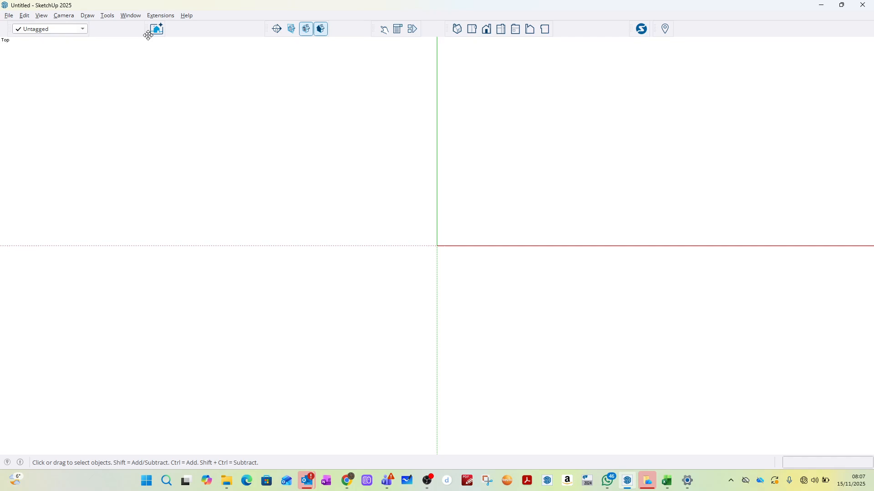
{"action": "right_click", "coordinate": [207, 32]}
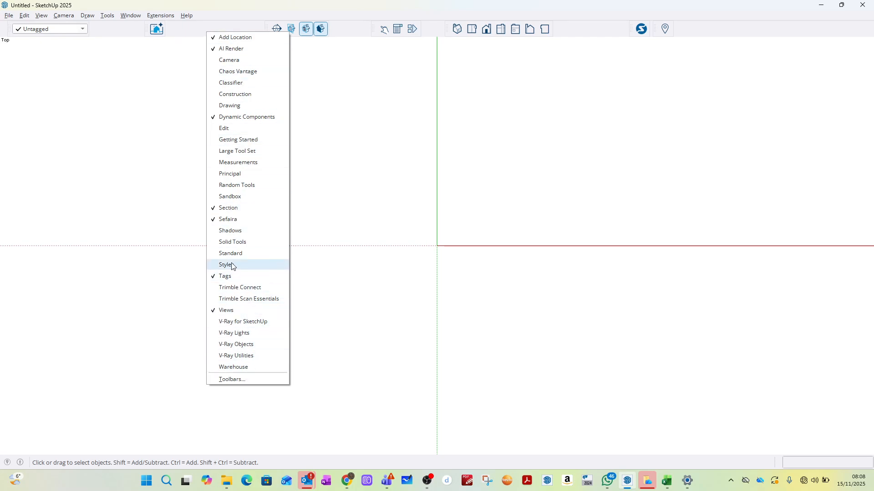
{"action": "left_click", "coordinate": [217, 154]}
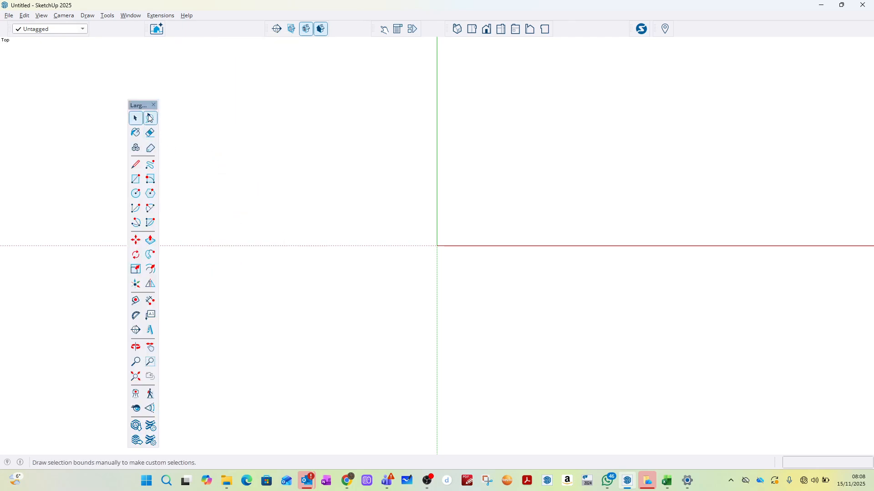
{"action": "left_click_drag", "start_coordinate": [145, 109], "coordinate": [2, 38]}
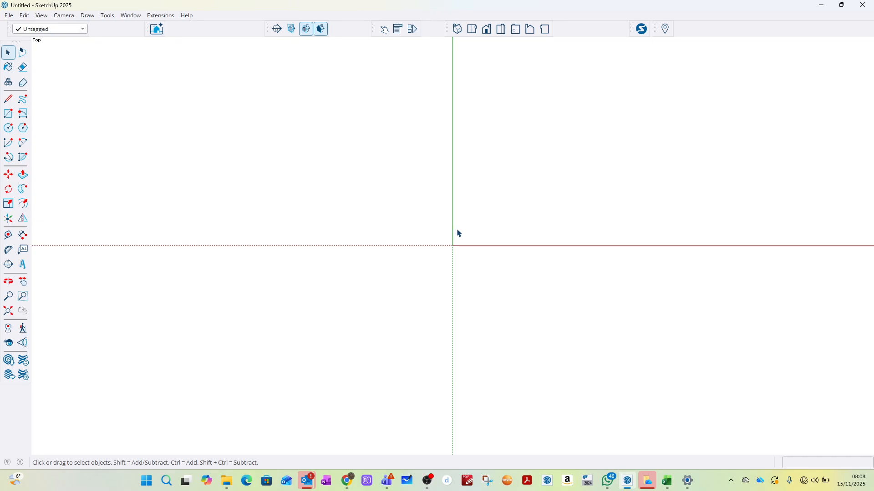
Step: Draw a 31500 mm line parallel to the red axis, starting near the origin
{"action": "middle_click_drag", "start_coordinate": [460, 232], "coordinate": [260, 175]}
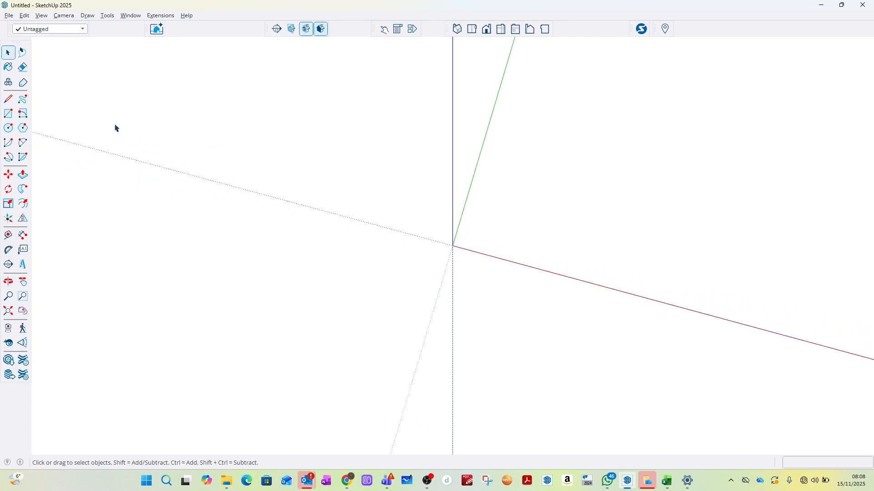
{"action": "left_click", "coordinate": [8, 98]}
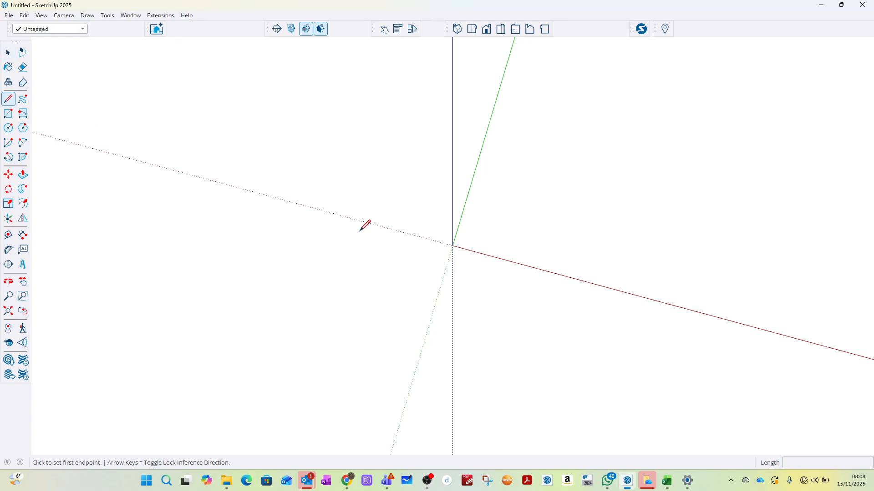
{"action": "left_click", "coordinate": [476, 217]}
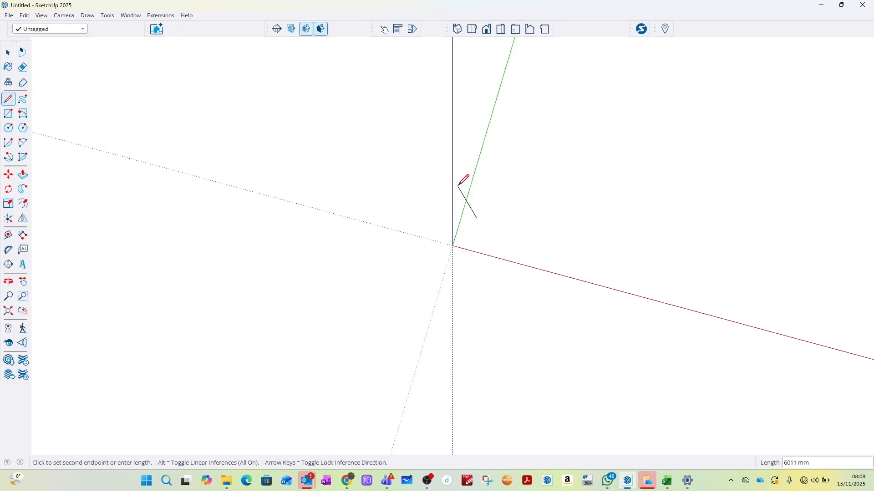
{"action": "key", "text": "Right"}
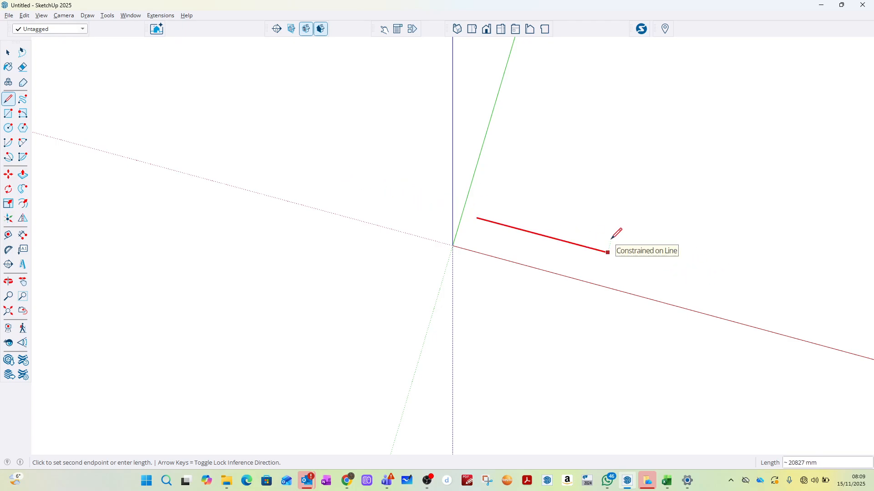
{"action": "key", "text": "Left"}
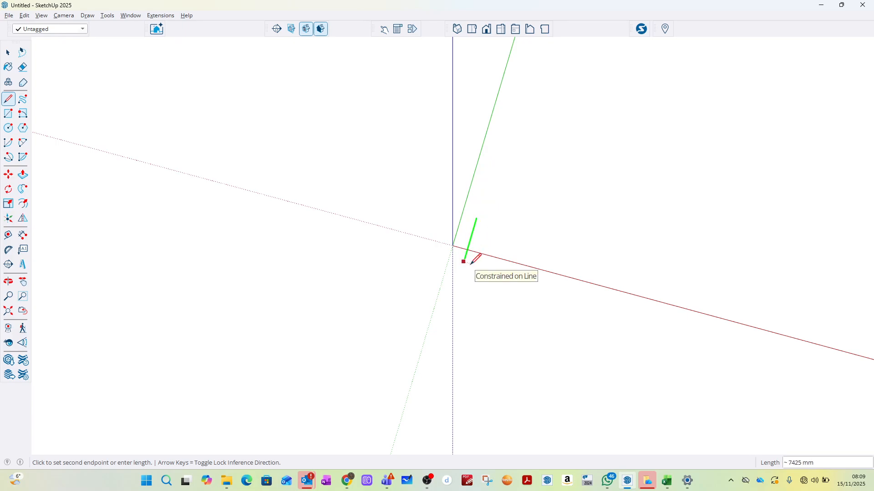
{"action": "key", "text": "Up"}
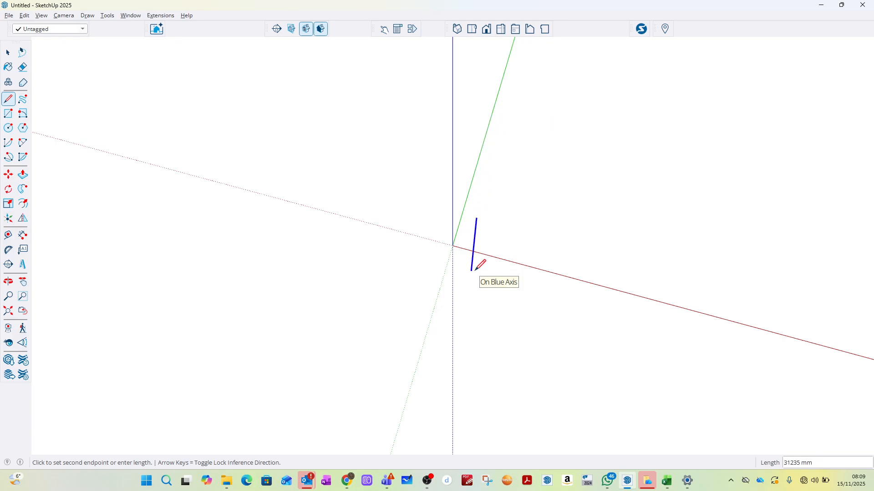
{"action": "key", "text": "Right"}
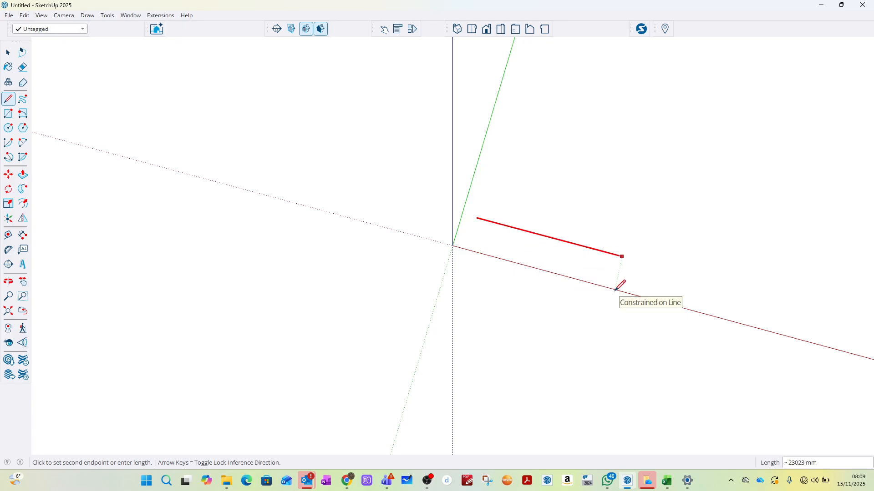
{"action": "type", "text": "31500"}
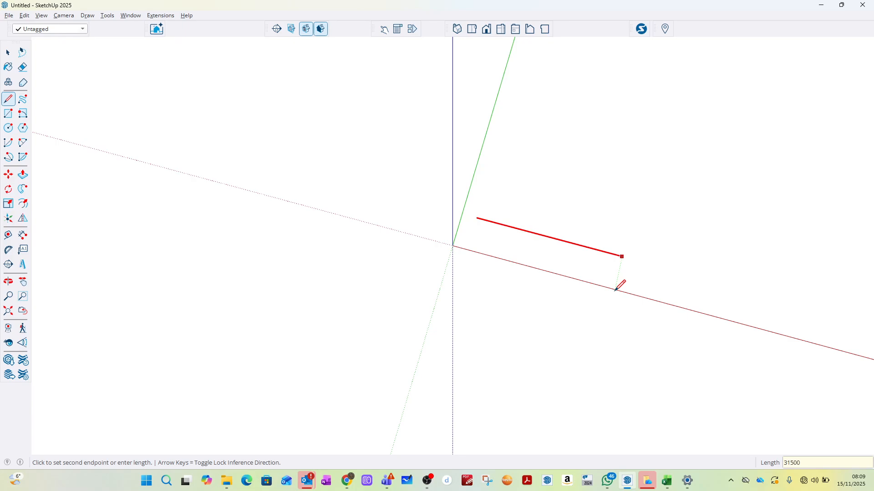
{"action": "key", "text": "Return"}
{"action": "key", "text": "Escape"}
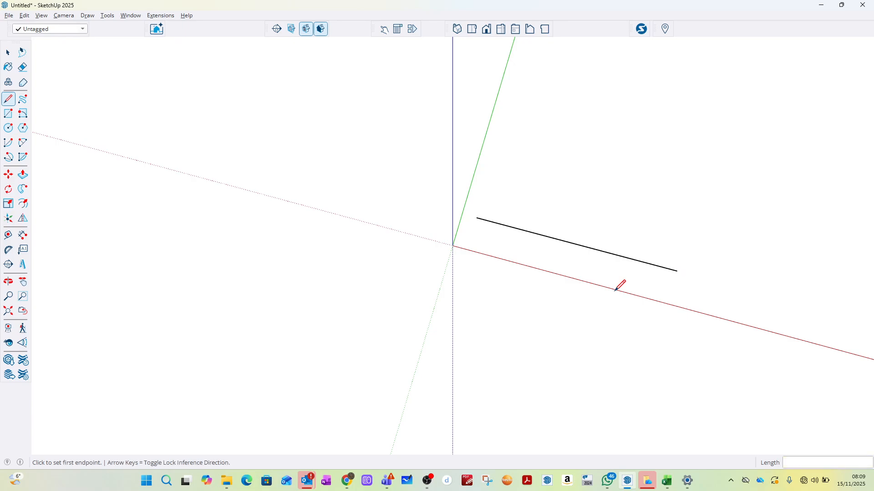
{"action": "scroll", "coordinate": [709, 241], "scroll_direction": "up", "scroll_amount": 3}
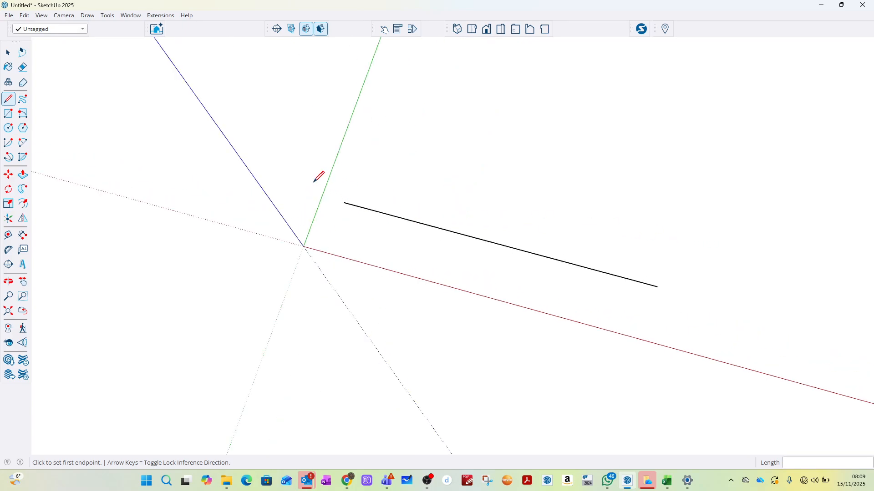
{"action": "scroll", "coordinate": [336, 194], "scroll_direction": "up", "scroll_amount": 4}
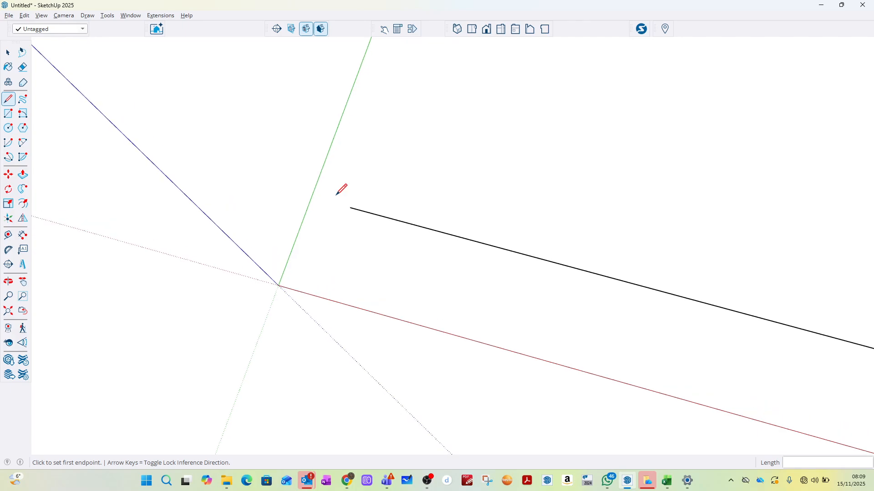
{"action": "scroll", "coordinate": [359, 197], "scroll_direction": "down", "scroll_amount": 6}
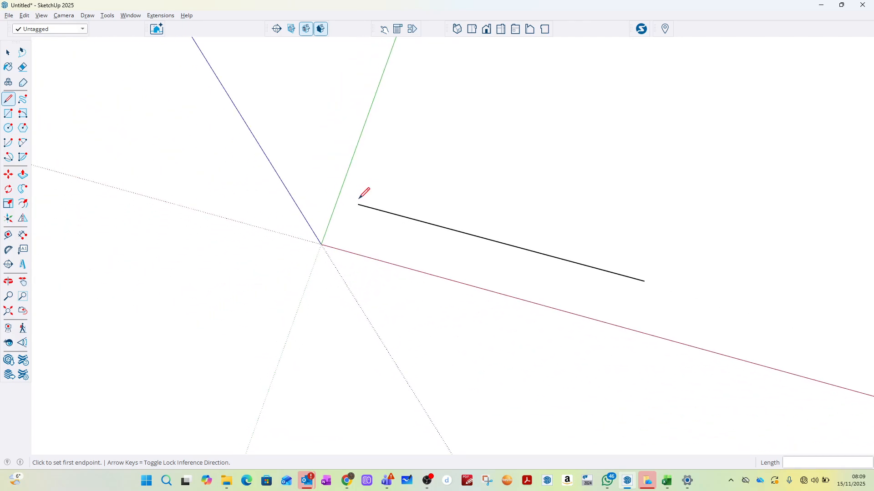
{"action": "scroll", "coordinate": [358, 201], "scroll_direction": "up", "scroll_amount": 7}
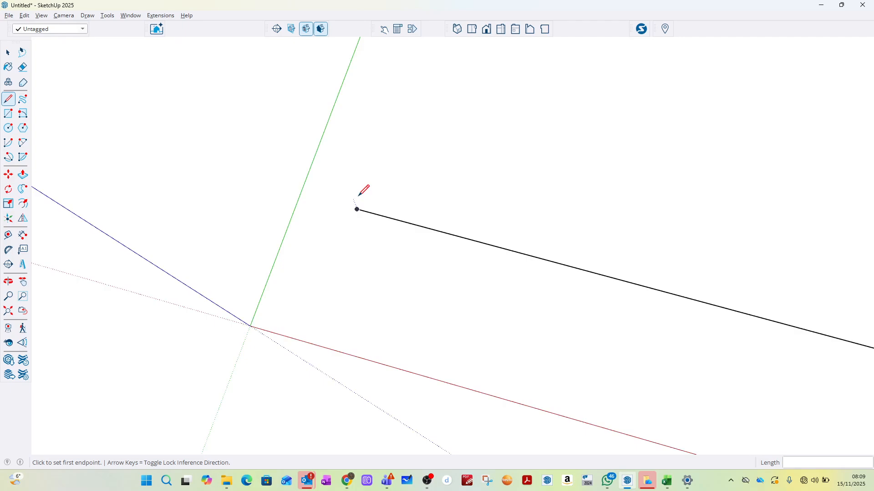
{"action": "mouse_move", "coordinate": [357, 250]}
{"action": "middle_mouse_down"}
{"action": "mouse_move", "coordinate": [396, 119]}
{"action": "mouse_move", "coordinate": [379, 98]}
{"action": "middle_mouse_up"}
{"action": "scroll", "coordinate": [242, 180], "scroll_direction": "down", "scroll_amount": 3}
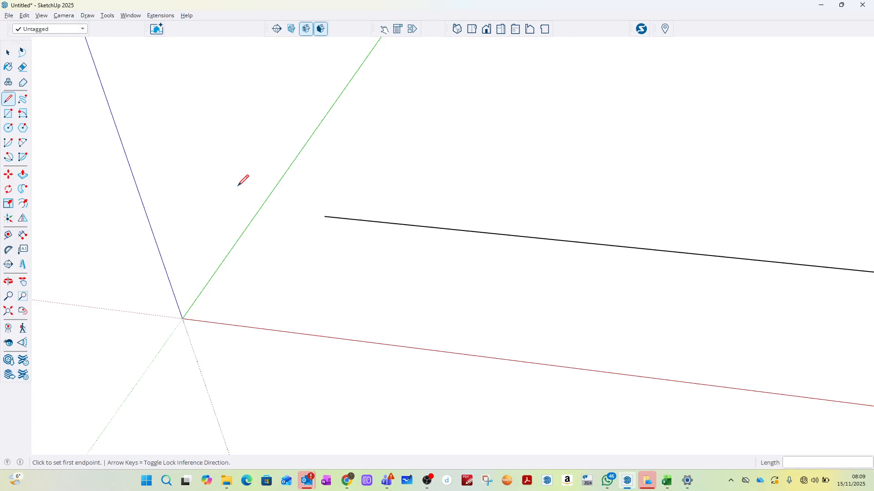
{"action": "middle_click_drag", "start_coordinate": [285, 244], "coordinate": [294, 224]}
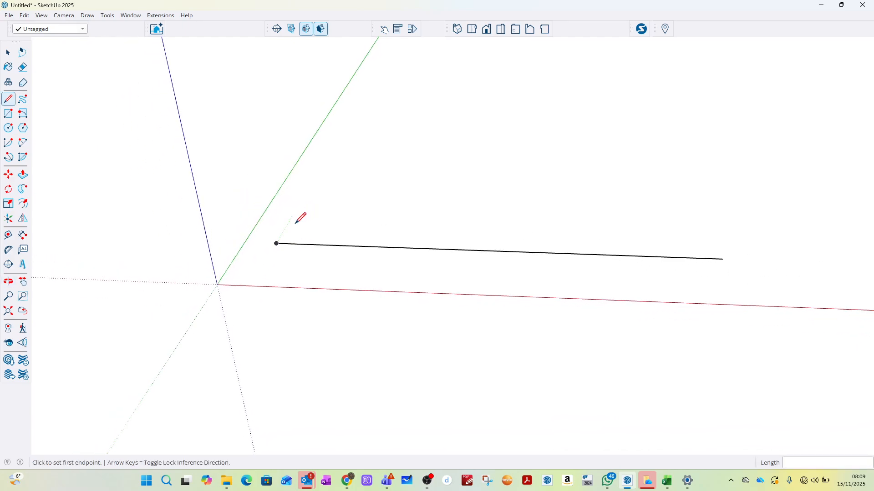
{"action": "scroll", "coordinate": [286, 230], "scroll_direction": "up", "scroll_amount": 4}
{"action": "scroll", "coordinate": [268, 244], "scroll_direction": "up", "scroll_amount": 2}
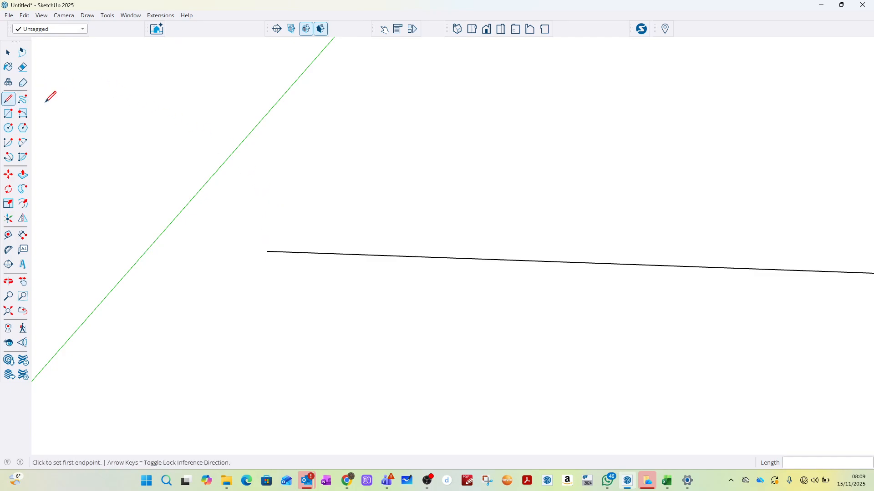
{"action": "left_click", "coordinate": [275, 239]}
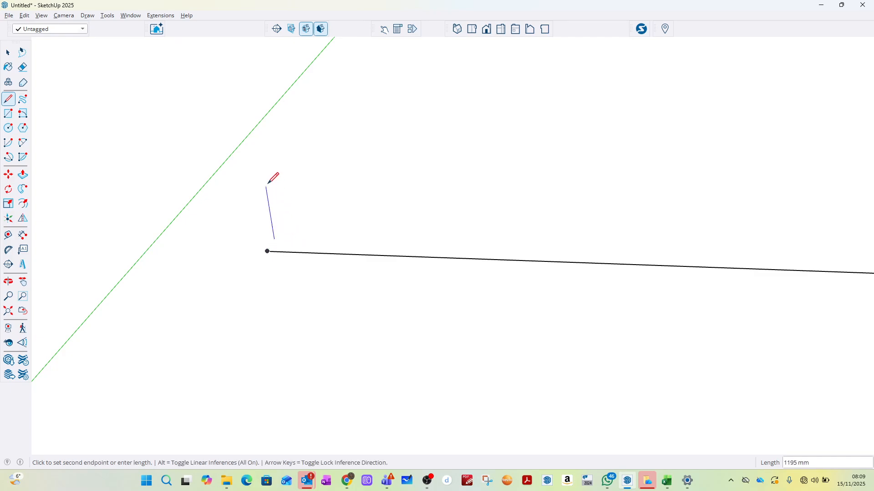
{"action": "key", "text": "Escape"}
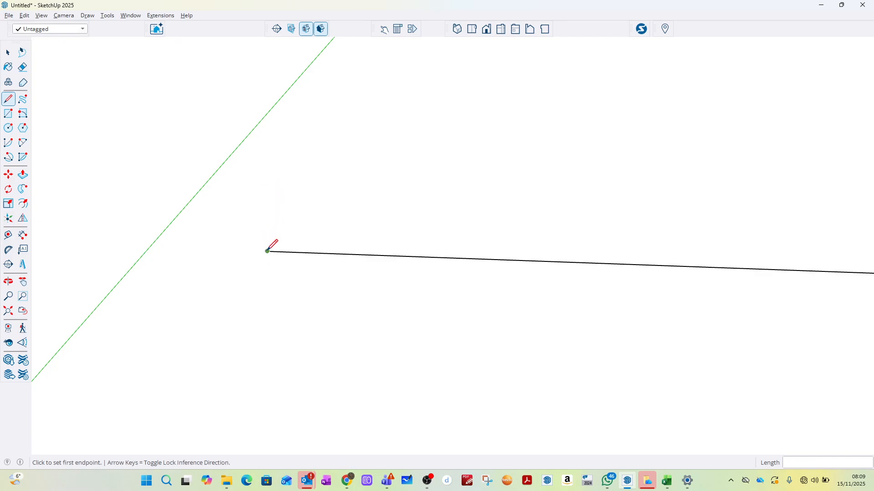
Step: Draw a 12200 mm vertical line along the blue axis from the base line's endpoint nearest the origin
{"action": "scroll", "coordinate": [269, 249], "scroll_direction": "up", "scroll_amount": 2}
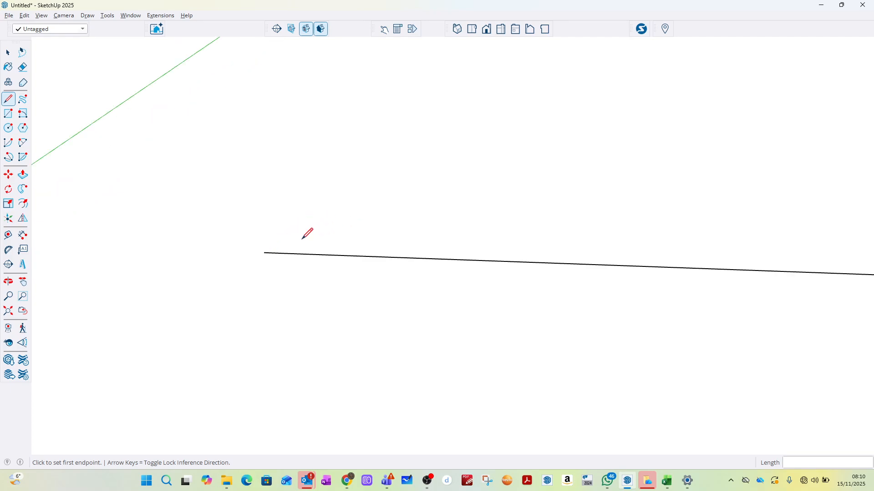
{"action": "left_click", "coordinate": [264, 252]}
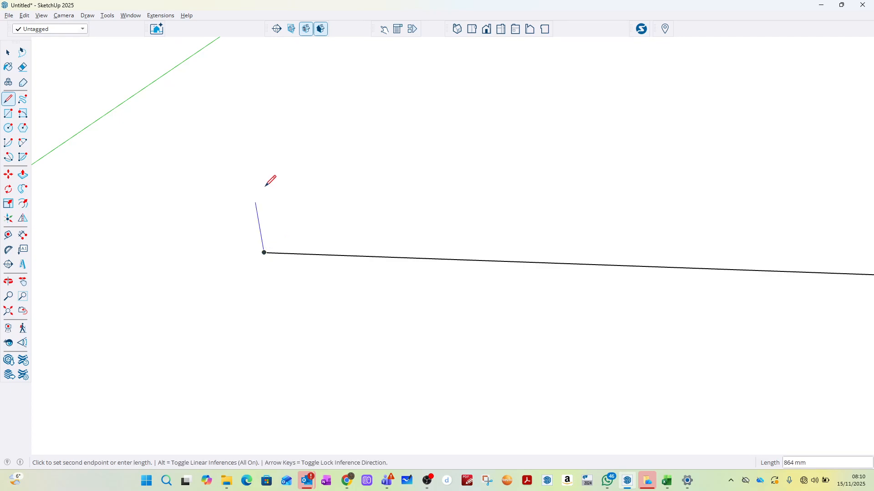
{"action": "key", "text": "Up"}
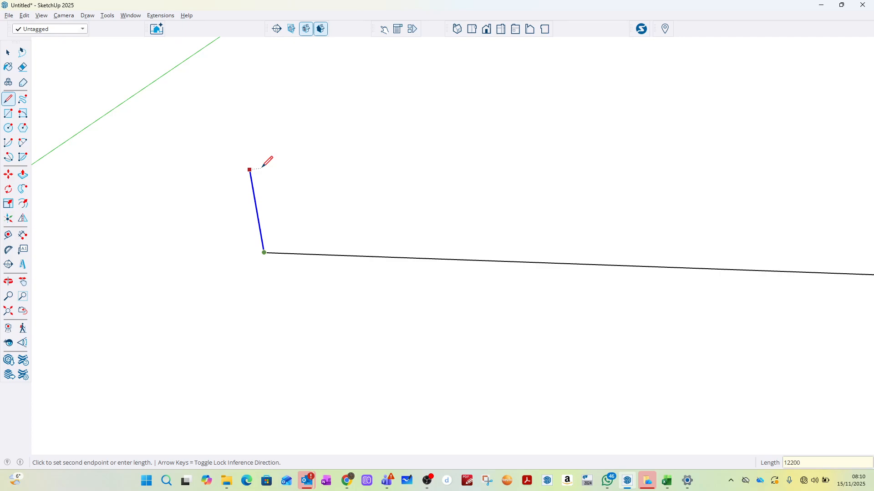
{"action": "key", "text": "Return"}
{"action": "scroll", "coordinate": [262, 166], "scroll_direction": "down", "scroll_amount": 6}
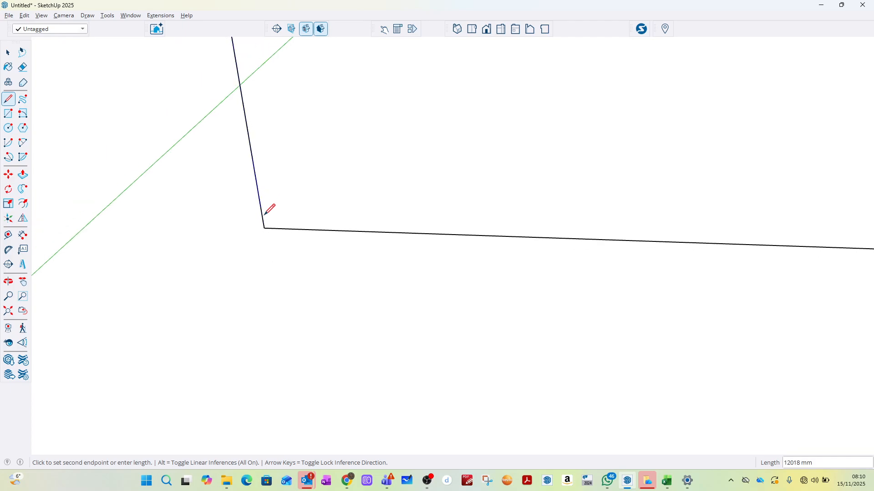
{"action": "key", "text": "Escape"}
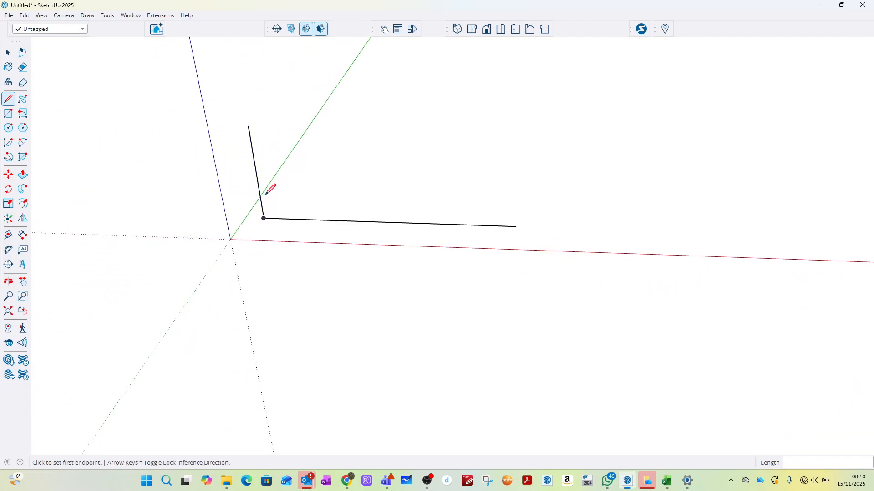
Step: Draw a 7500 mm vertical line along the blue axis from the base line's far endpoint
{"action": "scroll", "coordinate": [513, 223], "scroll_direction": "up", "scroll_amount": 3}
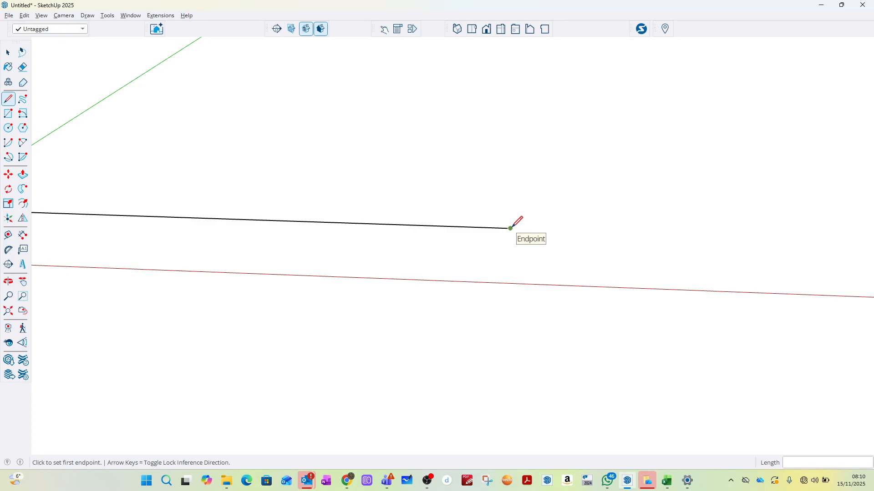
{"action": "left_click", "coordinate": [510, 228]}
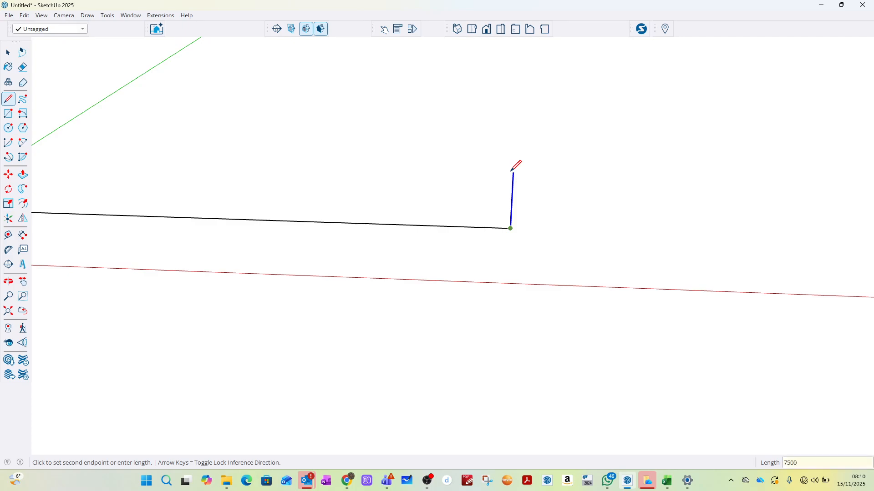
{"action": "key", "text": "Return"}
{"action": "key", "text": "Escape"}
Step: Close the rectangle with a line parallel to the red axis from the shorter vertical line's upper end to the taller vertical line
{"action": "mouse_move", "coordinate": [634, 236]}
{"action": "middle_mouse_down"}
{"action": "mouse_move", "coordinate": [610, 240]}
{"action": "mouse_move", "coordinate": [601, 186]}
{"action": "mouse_move", "coordinate": [619, 180]}
{"action": "middle_mouse_up"}
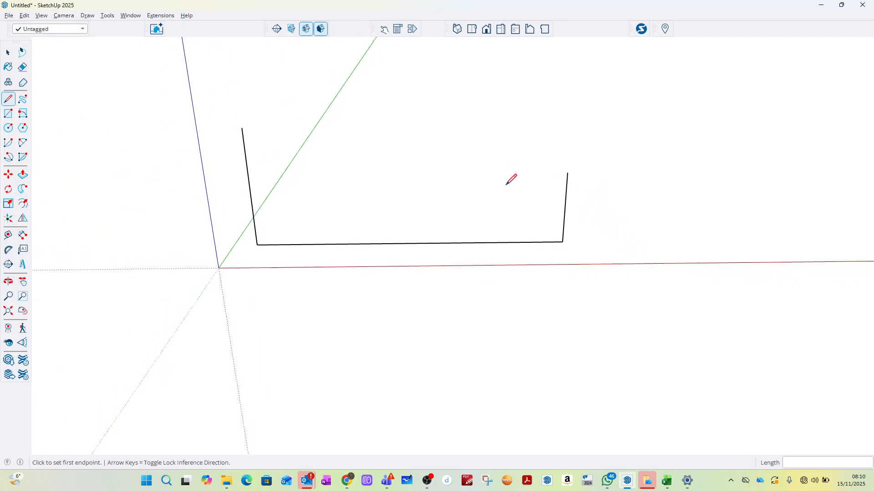
{"action": "left_click", "coordinate": [567, 173]}
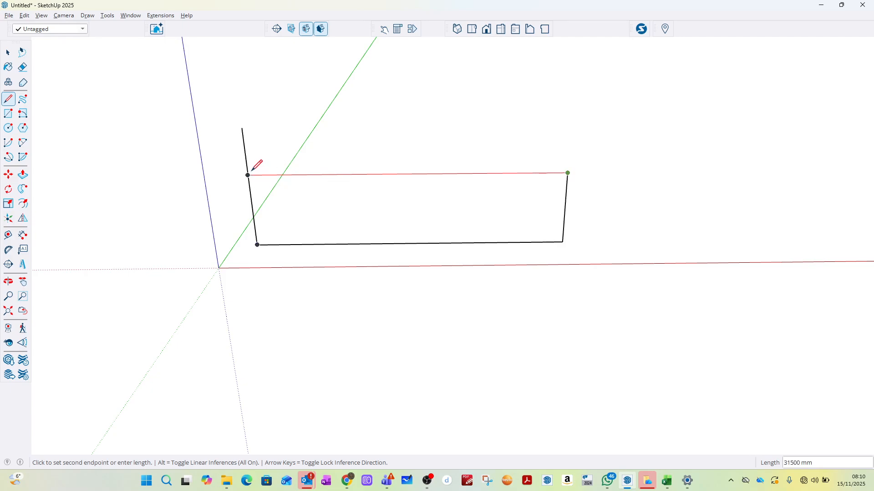
{"action": "key", "text": "Right"}
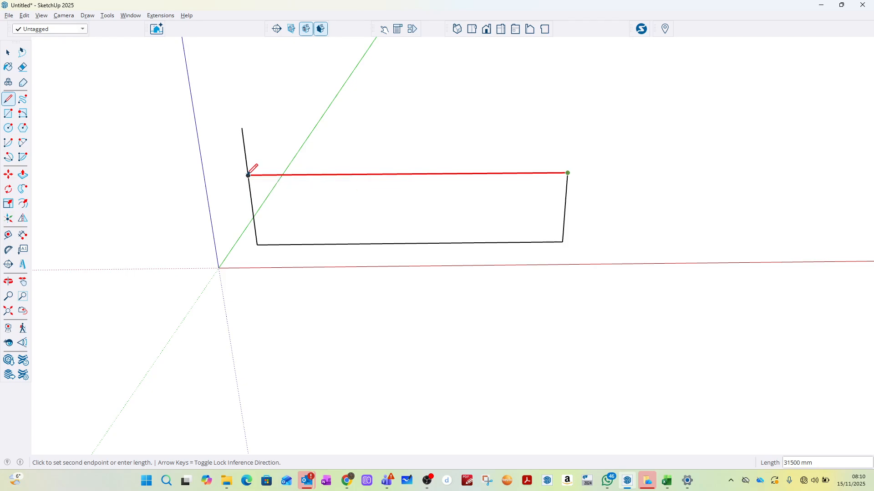
{"action": "left_click", "coordinate": [248, 175]}
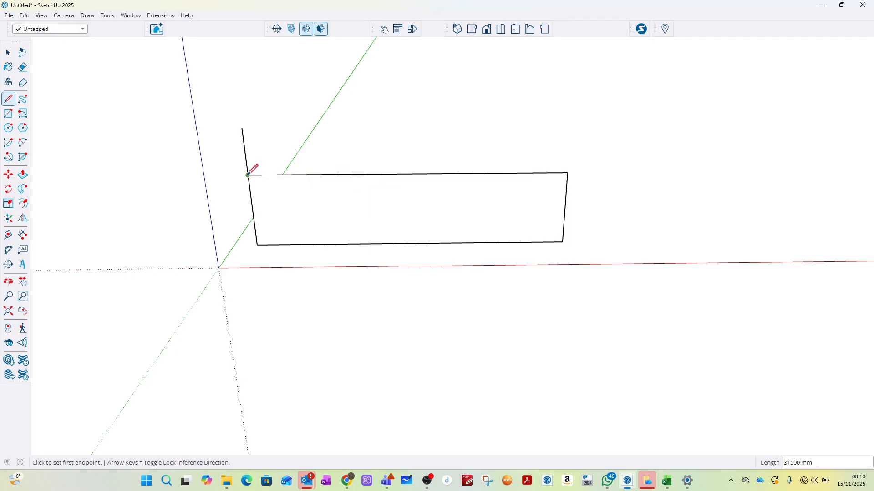
Step: Draw a line parallel to the red axis from the taller vertical line's upper end, ending directly above the shorter vertical line
{"action": "left_click", "coordinate": [242, 128]}
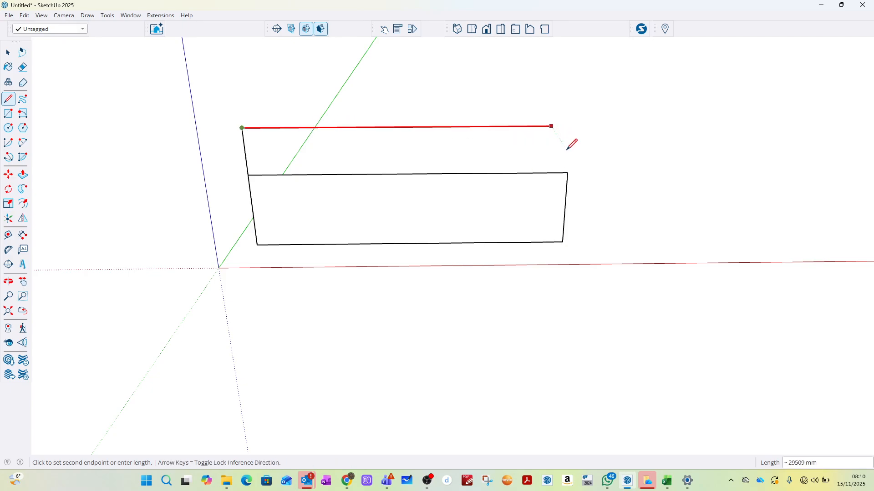
{"action": "left_click", "coordinate": [574, 167], "text": "shift"}
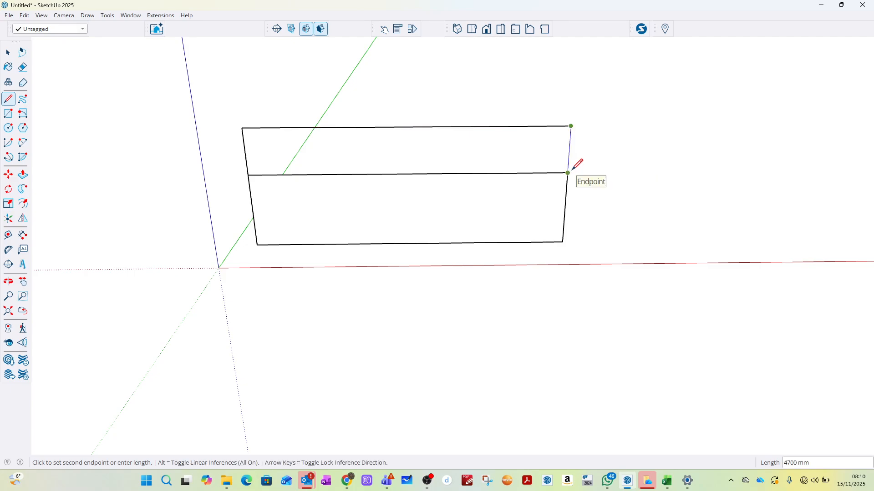
{"action": "key", "text": "Escape"}
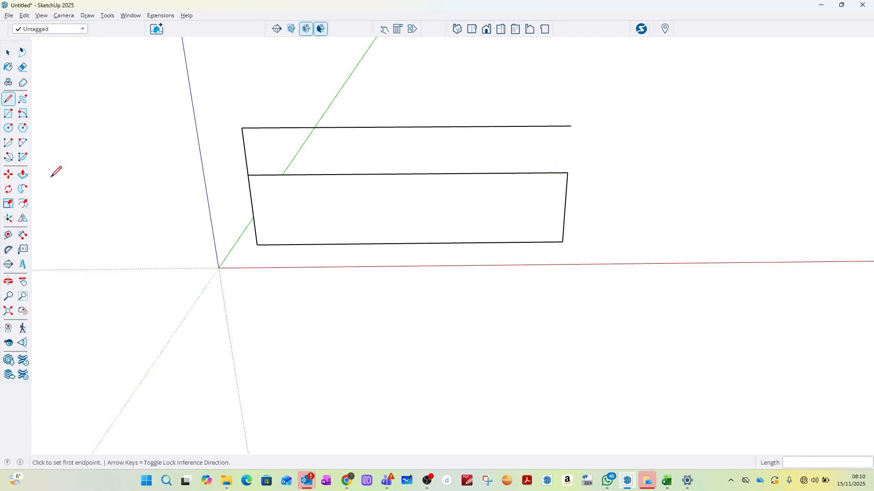
{"action": "left_click", "coordinate": [8, 53]}
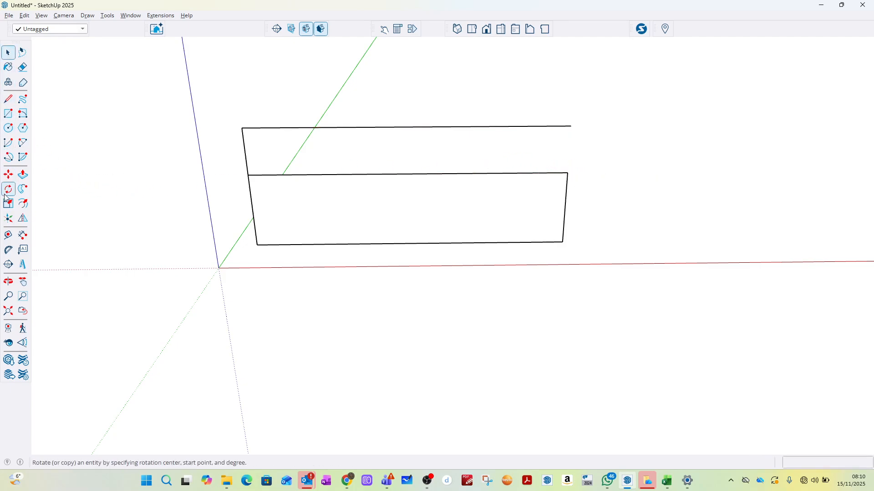
Step: Place two vertical guides with Tape Measure, each offset 1500 mm inward from one of the rectangle's vertical edges
{"action": "left_click", "coordinate": [8, 235]}
{"action": "left_click", "coordinate": [252, 211]}
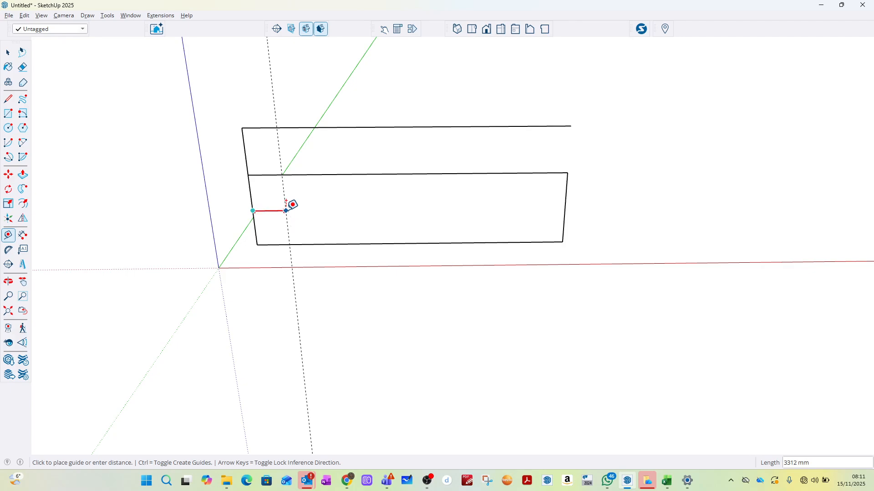
{"action": "type", "text": "1500"}
{"action": "key", "text": "Return"}
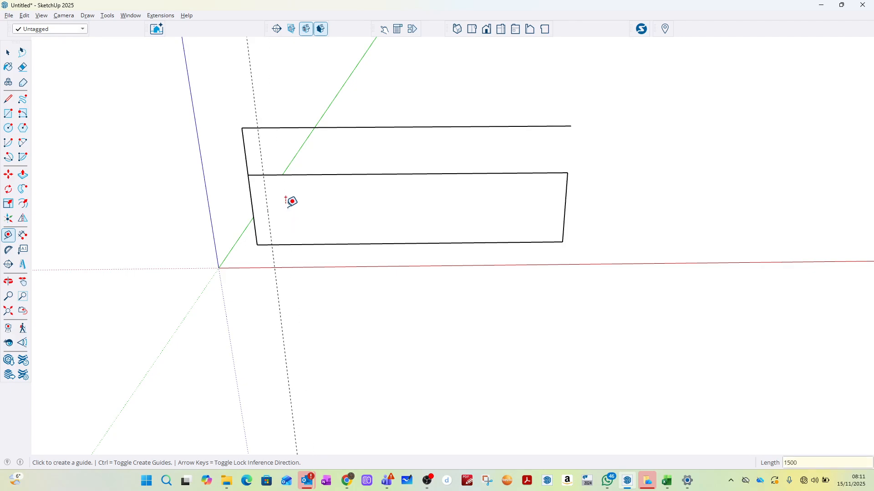
{"action": "left_click", "coordinate": [565, 208]}
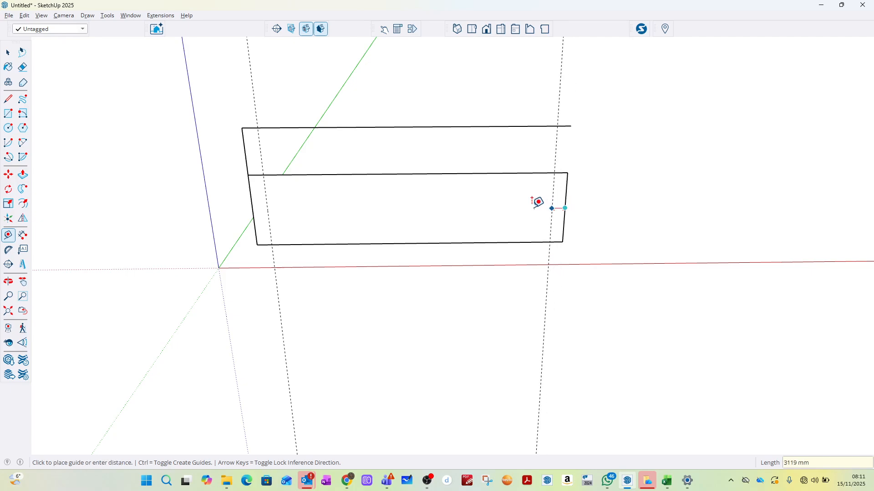
{"action": "type", "text": "150"}
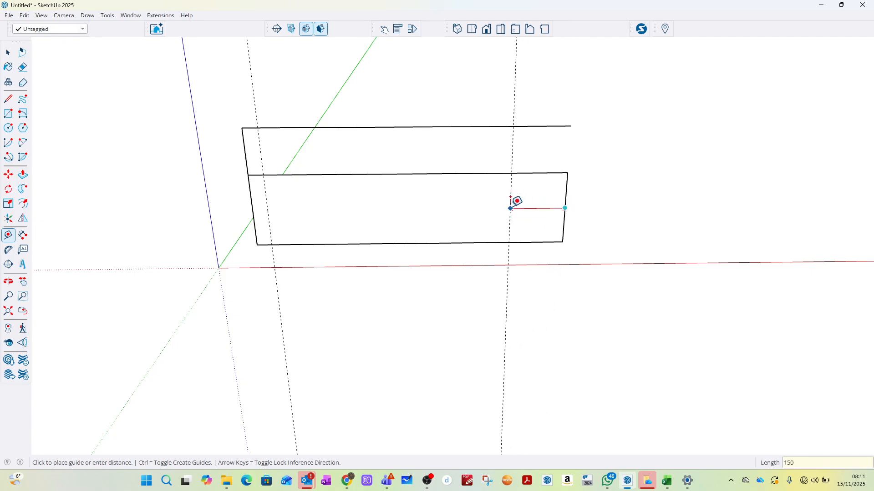
{"action": "type", "text": "0"}
{"action": "key", "text": "Return"}
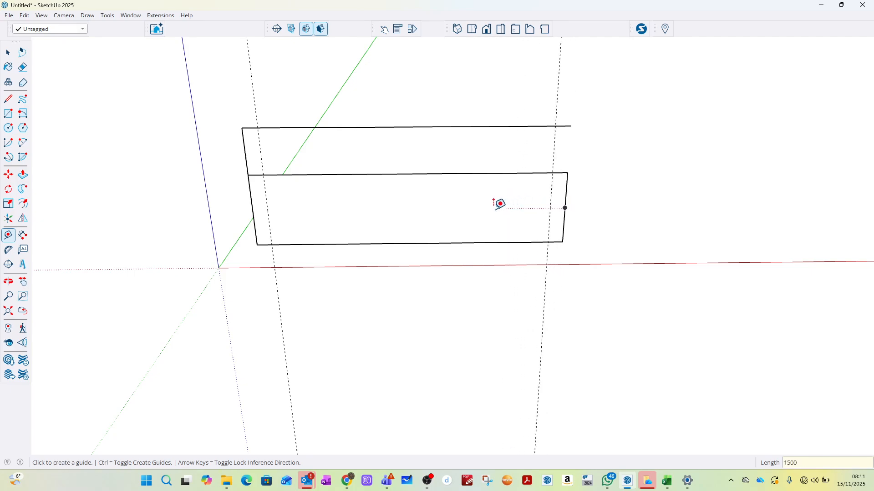
Step: Draw a line parallel to the red axis between the two vertical guides, below the rectangle's base
{"action": "left_click", "coordinate": [10, 101]}
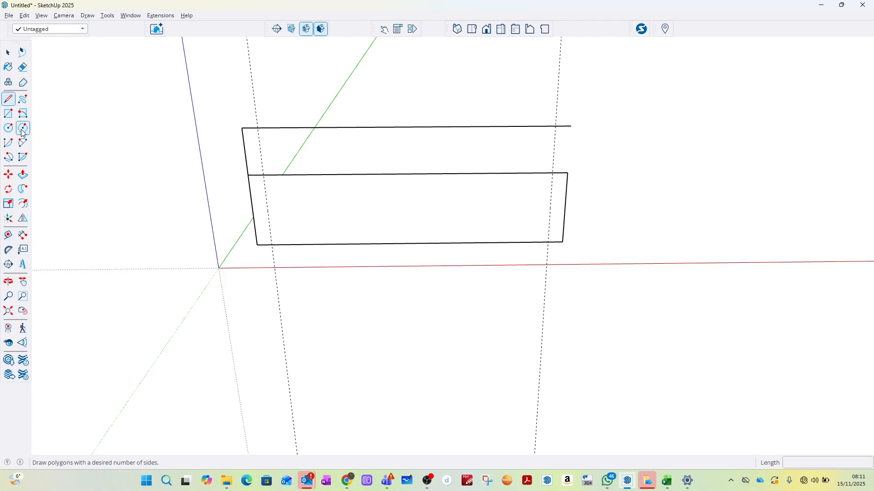
{"action": "left_click", "coordinate": [277, 283]}
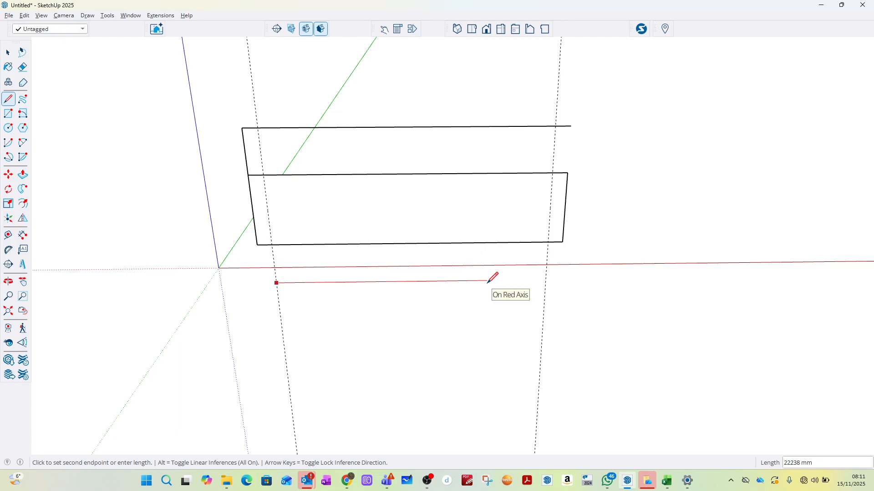
{"action": "left_click", "coordinate": [545, 280]}
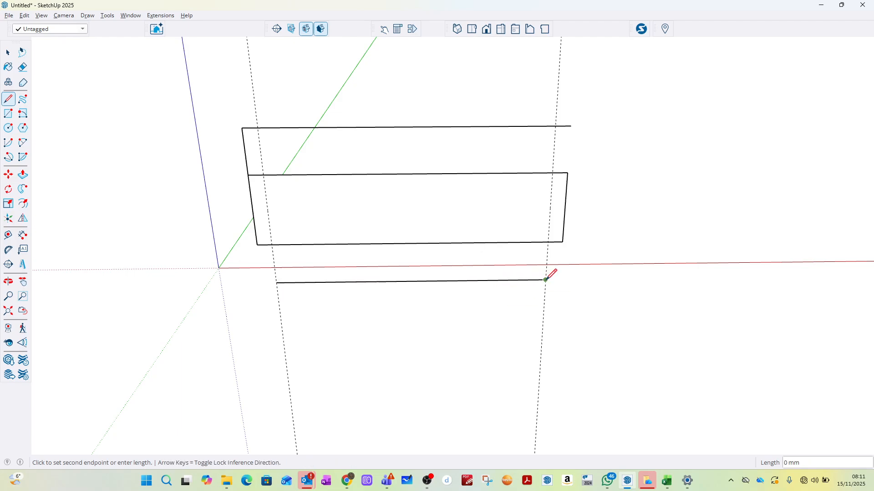
{"action": "key", "text": "space"}
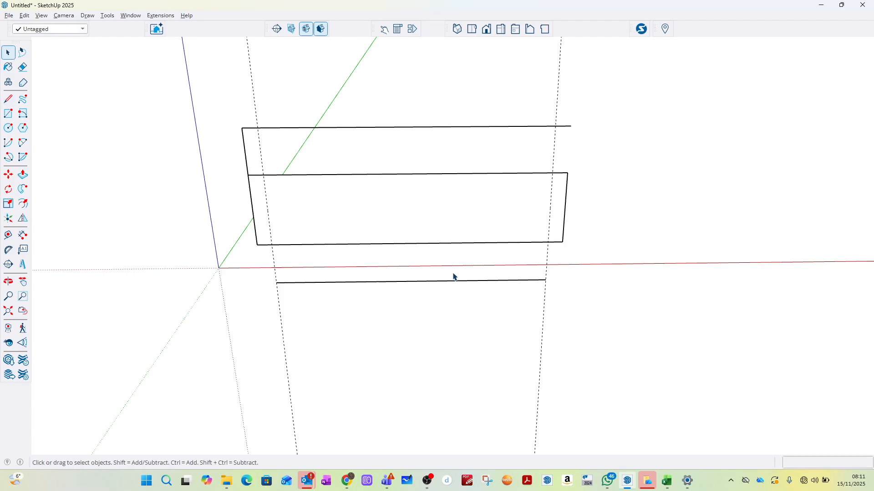
Step: Divide the line between the two guides into four equal segments
{"action": "left_click_drag", "start_coordinate": [453, 274], "coordinate": [387, 309]}
{"action": "left_click", "coordinate": [385, 310]}
{"action": "left_click_drag", "start_coordinate": [439, 276], "coordinate": [387, 299]}
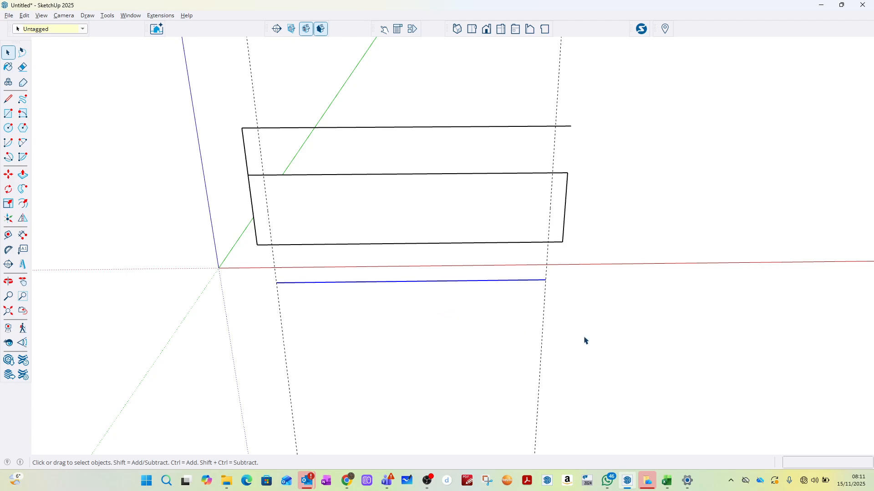
{"action": "left_click", "coordinate": [653, 323]}
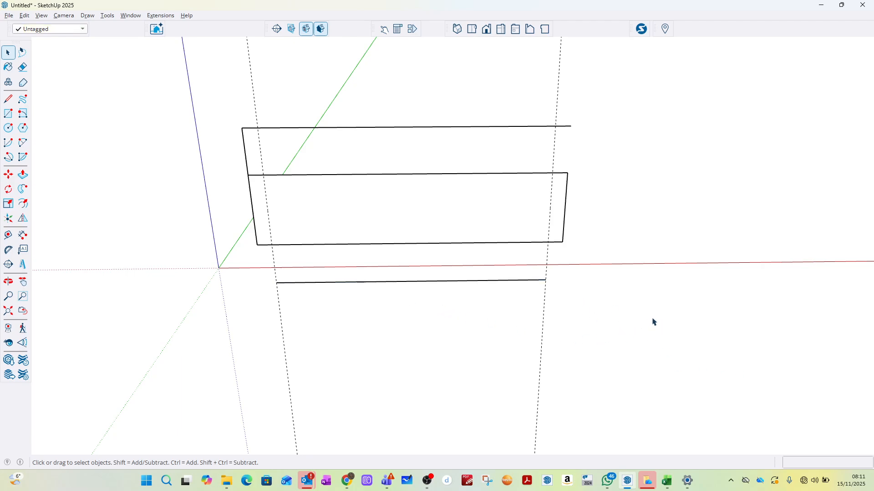
{"action": "left_click", "coordinate": [496, 280]}
{"action": "left_click", "coordinate": [440, 311]}
{"action": "left_click", "coordinate": [462, 281]}
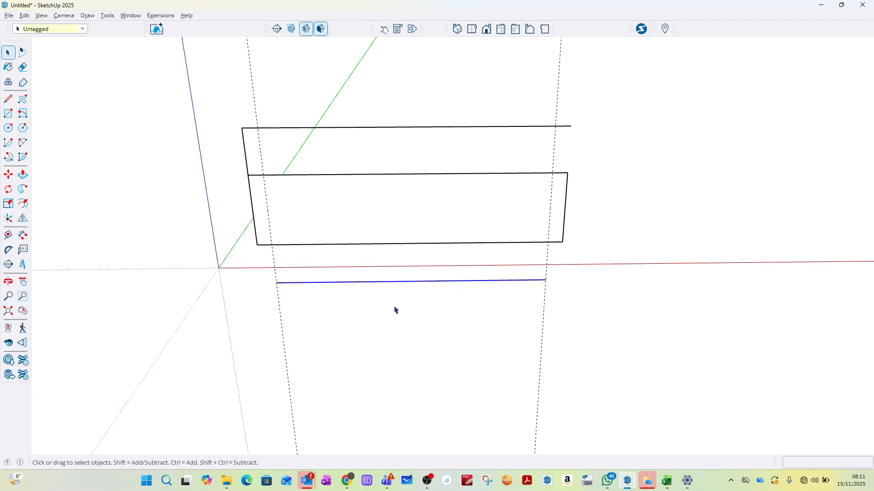
{"action": "right_click", "coordinate": [400, 284]}
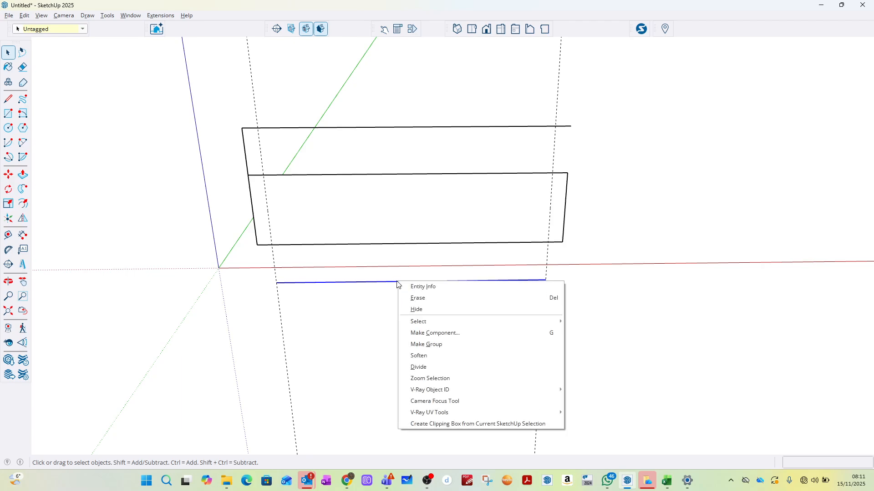
{"action": "left_click", "coordinate": [426, 371]}
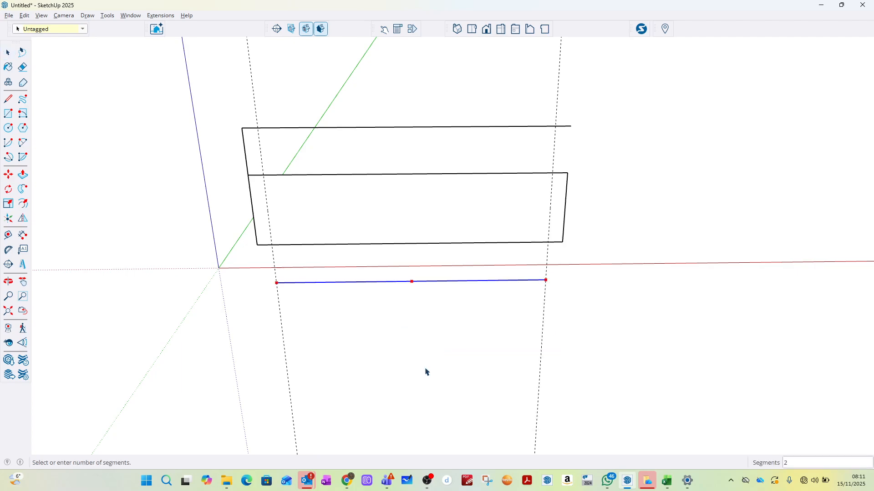
{"action": "left_click", "coordinate": [474, 289]}
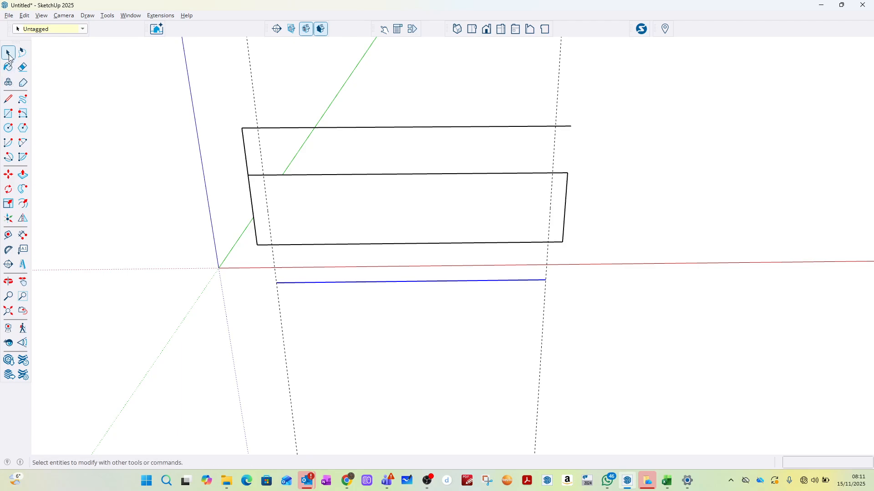
Step: Delete the first and third segments of the divided line, counted from the end nearest the origin
{"action": "left_click", "coordinate": [381, 301]}
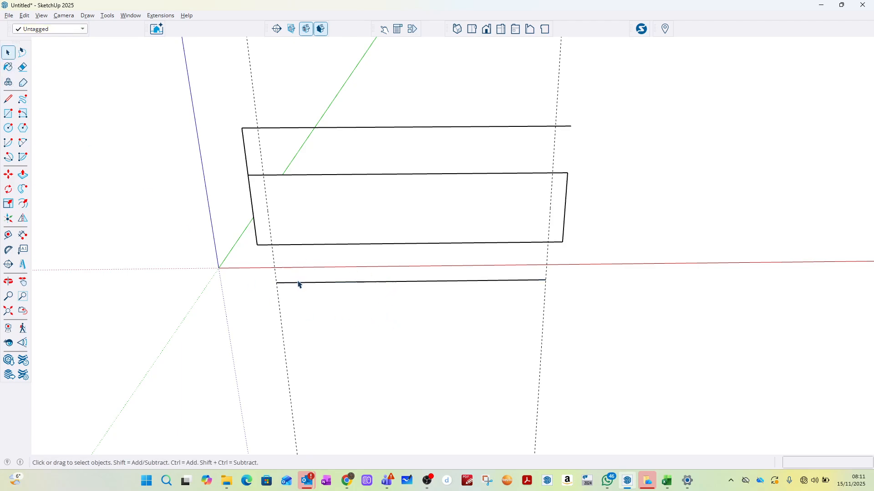
{"action": "key", "text": "Delete"}
{"action": "key", "text": "Delete"}
Step: Place vertical guides along the blue axis from the three inner segment endpoints up past the profile's top line
{"action": "left_click", "coordinate": [8, 235]}
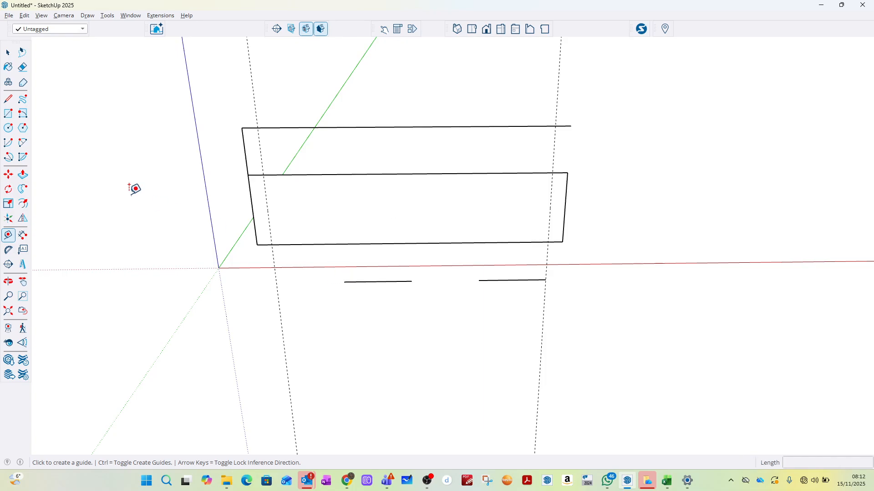
{"action": "left_click", "coordinate": [344, 282]}
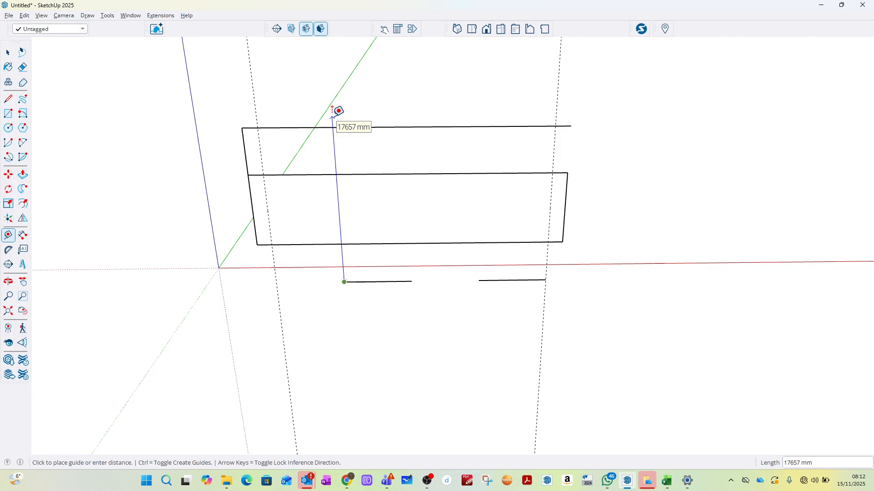
{"action": "key", "text": "Up"}
{"action": "left_click", "coordinate": [345, 100]}
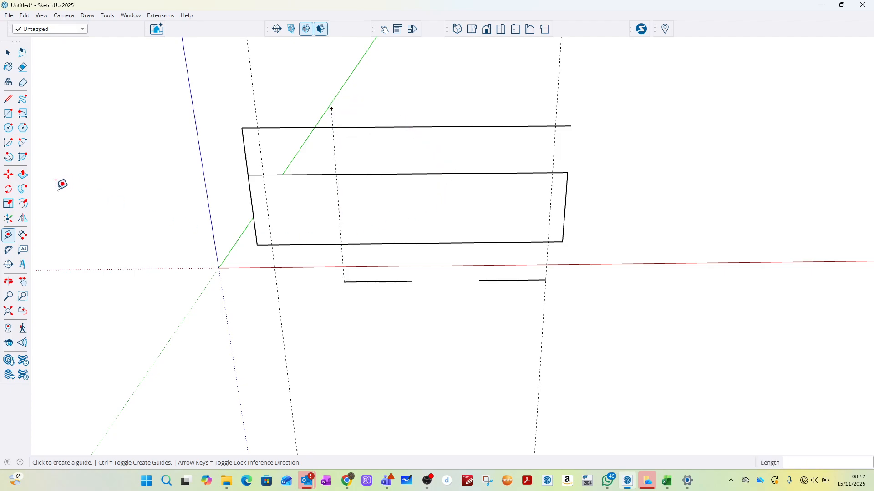
{"action": "left_click", "coordinate": [413, 278]}
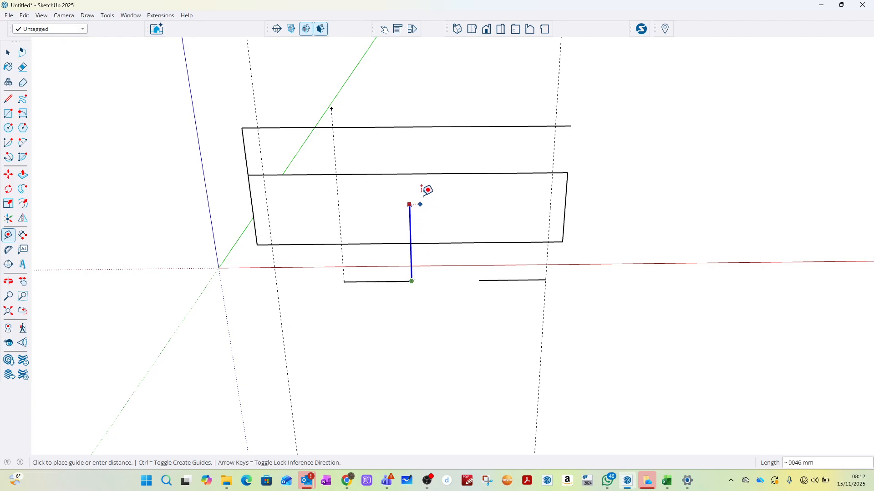
{"action": "left_click", "coordinate": [416, 88]}
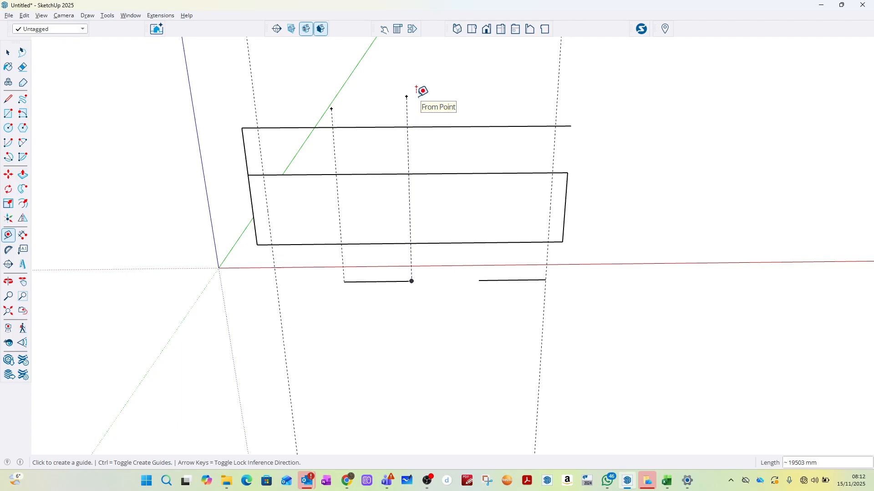
{"action": "left_click", "coordinate": [482, 274]}
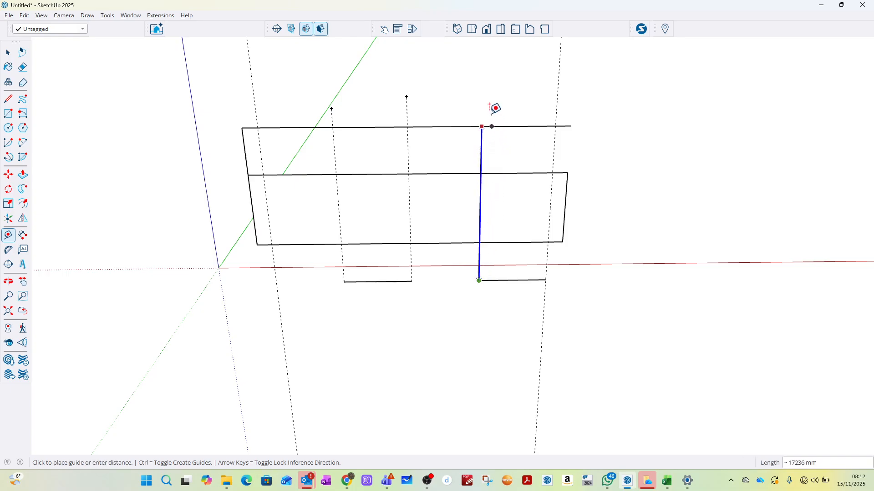
{"action": "left_click", "coordinate": [485, 83]}
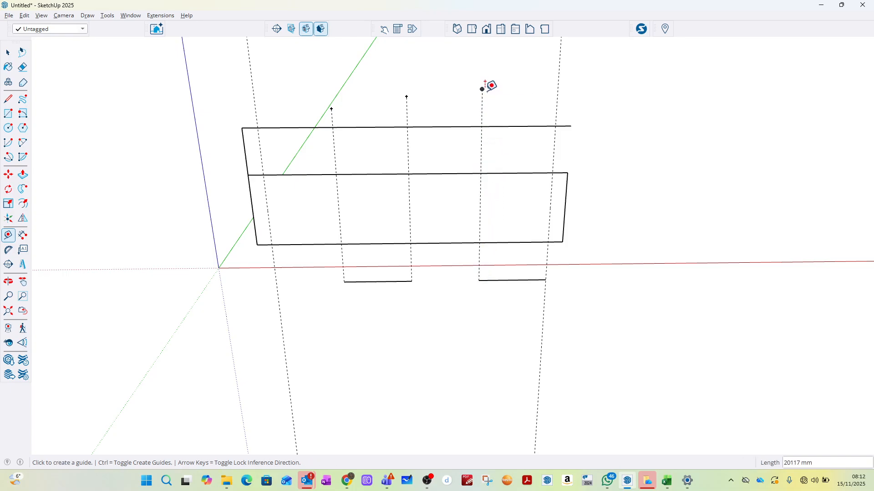
{"action": "left_click", "coordinate": [8, 54]}
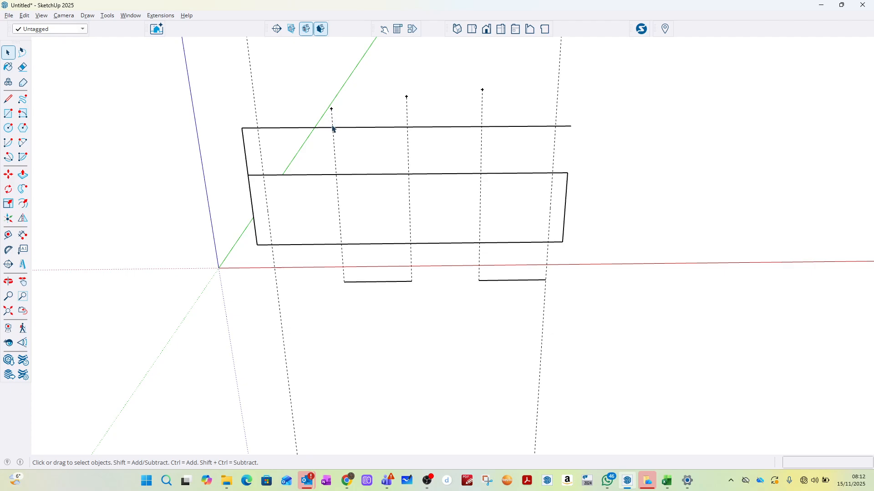
Step: Draw a 600 mm vertical line upward from the profile's top line at the inner guide nearest the origin
{"action": "left_click", "coordinate": [9, 99]}
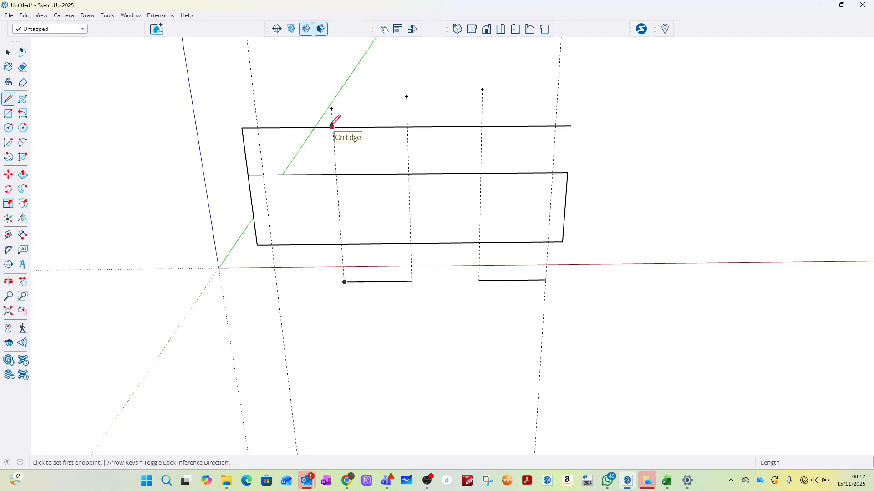
{"action": "scroll", "coordinate": [333, 123], "scroll_direction": "up", "scroll_amount": 4}
{"action": "left_click", "coordinate": [336, 126]}
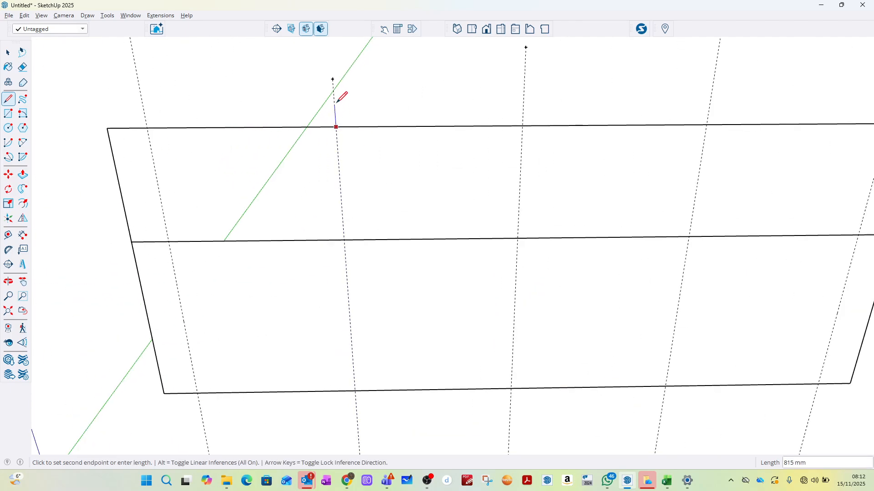
{"action": "key", "text": "Up"}
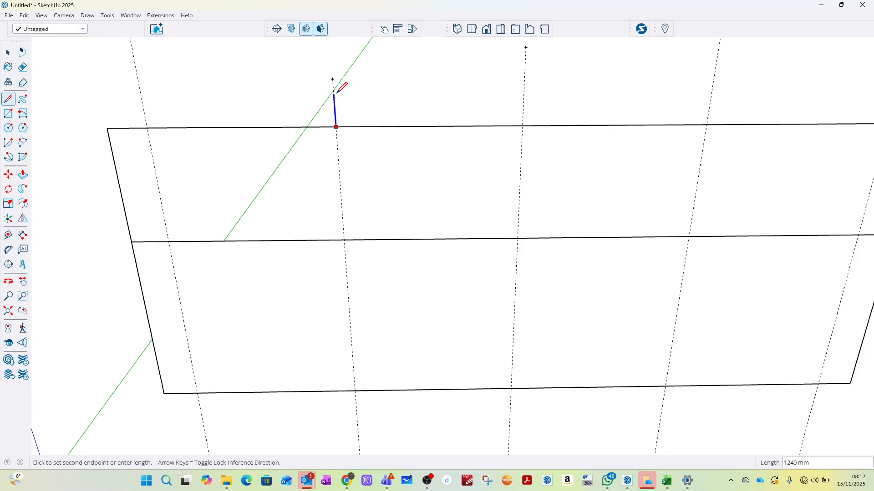
{"action": "type", "text": "600"}
{"action": "key", "text": "Return"}
{"action": "key", "text": "Escape"}
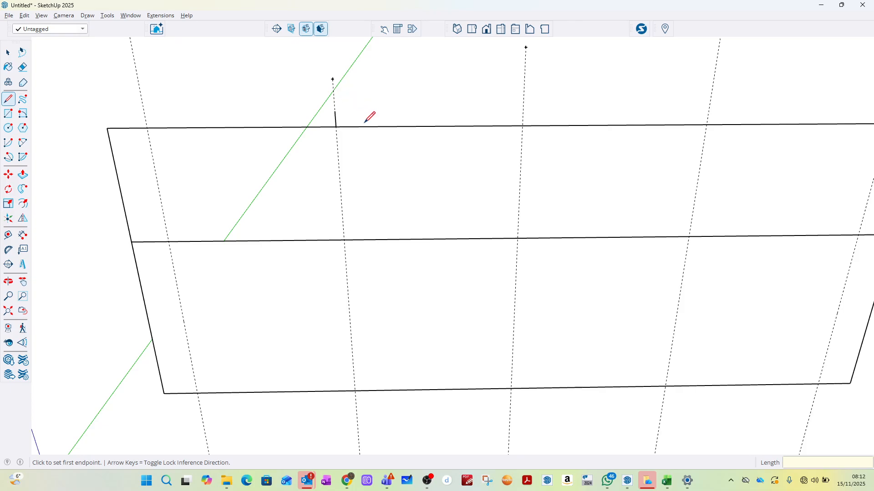
{"action": "left_click", "coordinate": [8, 52]}
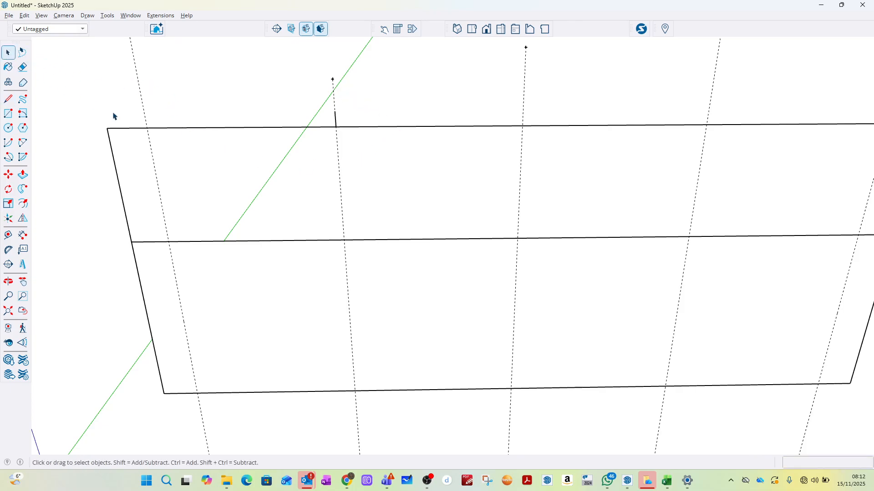
Step: Draw a 45-degree arc away from the origin, starting at the 600 mm vertical's upper end and centred where its guide crosses the middle horizontal line
{"action": "scroll", "coordinate": [346, 206], "scroll_direction": "down", "scroll_amount": 3}
{"action": "scroll", "coordinate": [357, 206], "scroll_direction": "down", "scroll_amount": 1}
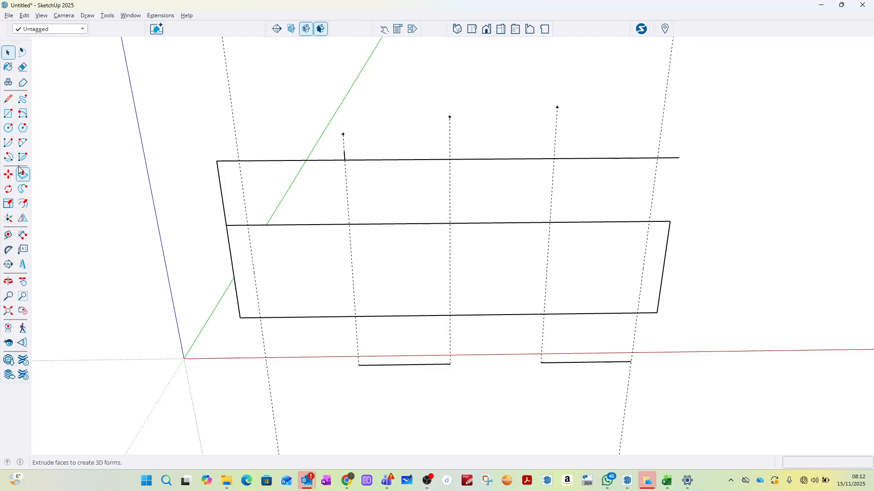
{"action": "left_click", "coordinate": [8, 143]}
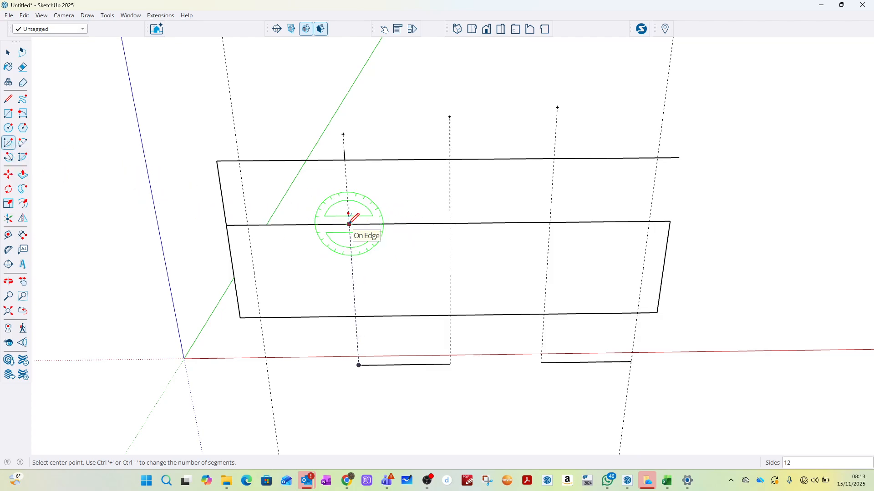
{"action": "scroll", "coordinate": [349, 224], "scroll_direction": "up", "scroll_amount": 2}
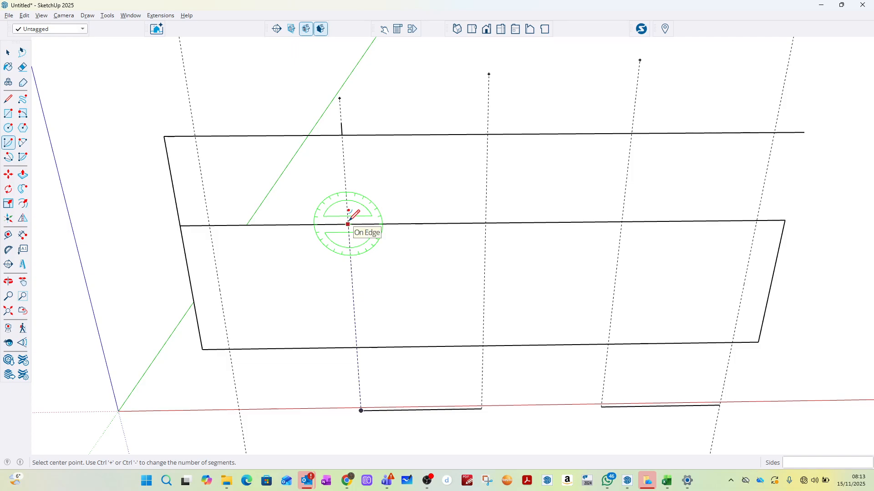
{"action": "key", "text": "Right"}
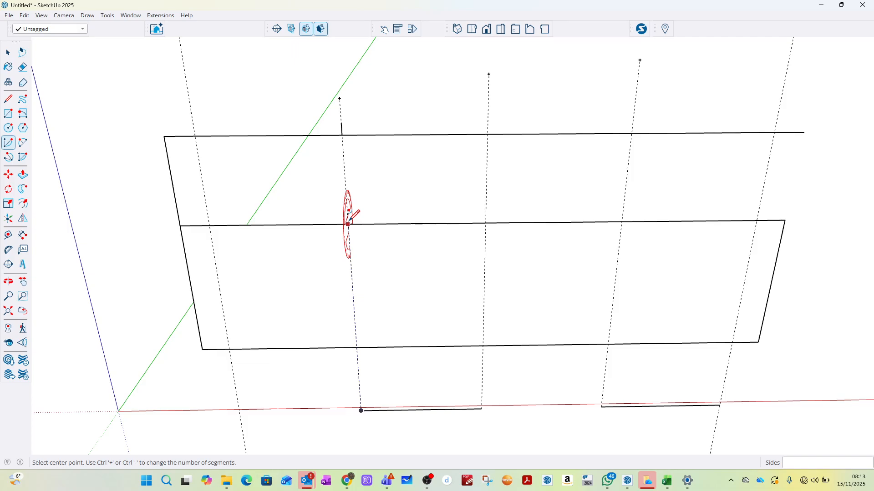
{"action": "key", "text": "Up"}
{"action": "key", "text": "Left"}
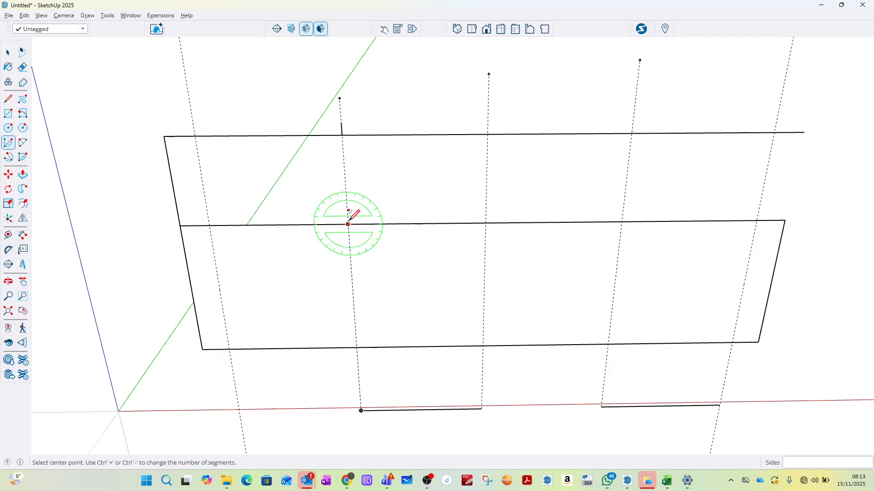
{"action": "left_click", "coordinate": [348, 224]}
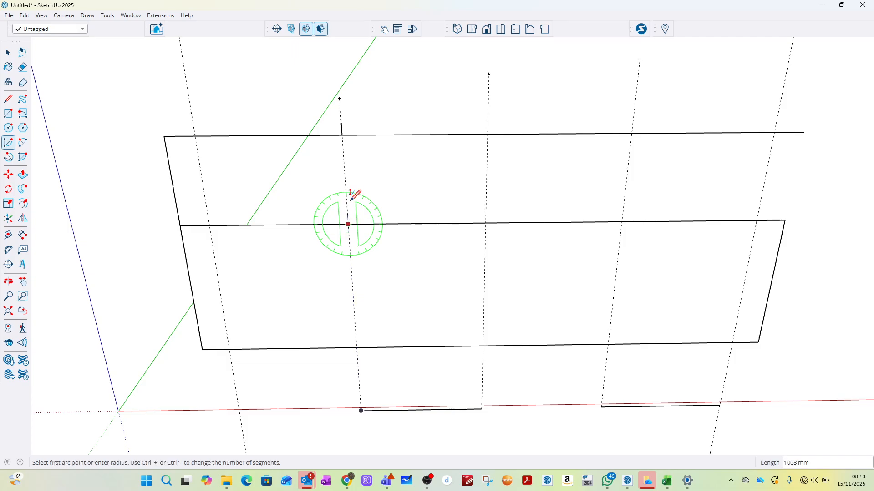
{"action": "left_click", "coordinate": [341, 123]}
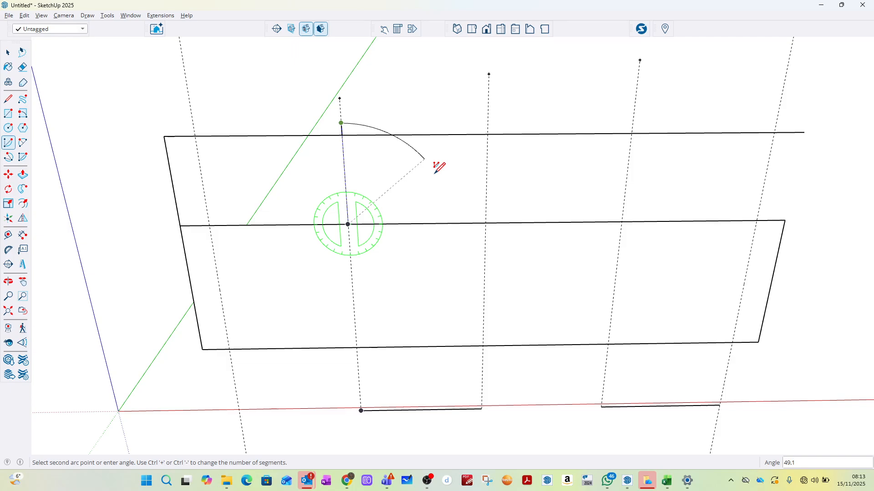
{"action": "key", "text": "Return"}
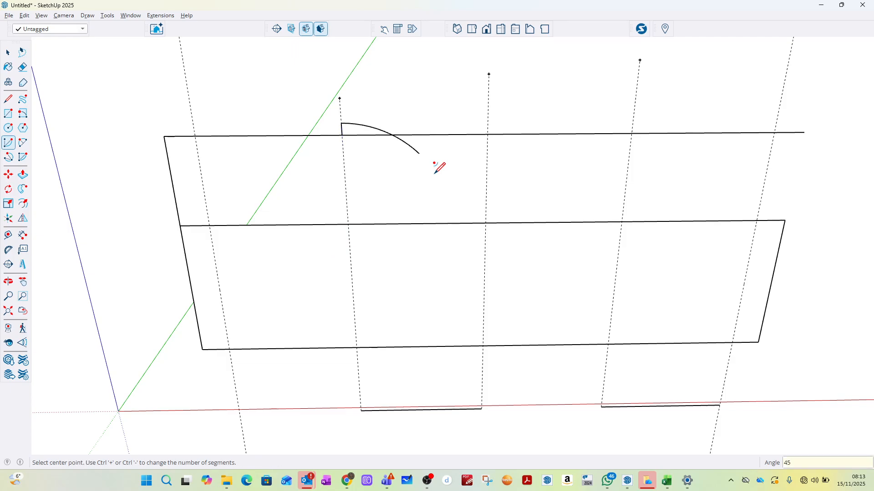
Step: Draw a matching arc toward the origin from the same centre and start point, ending on the profile's top line at about 27.5 degrees
{"action": "left_click", "coordinate": [348, 224]}
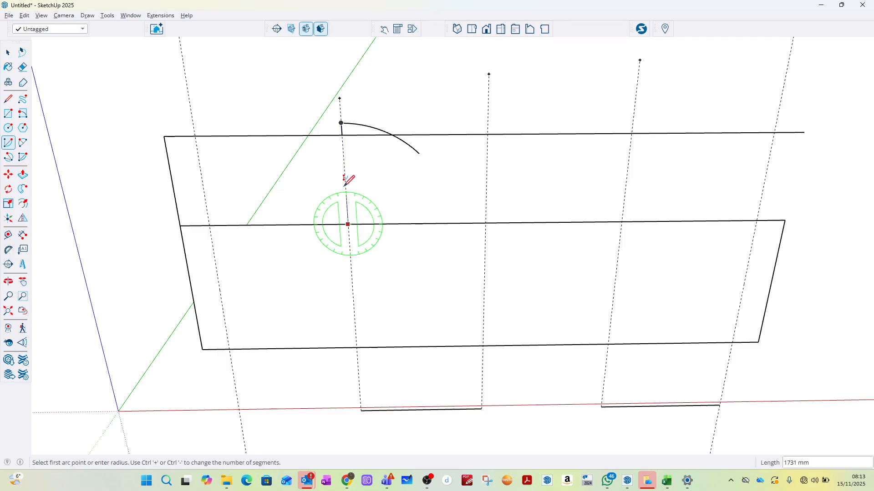
{"action": "left_click", "coordinate": [340, 122]}
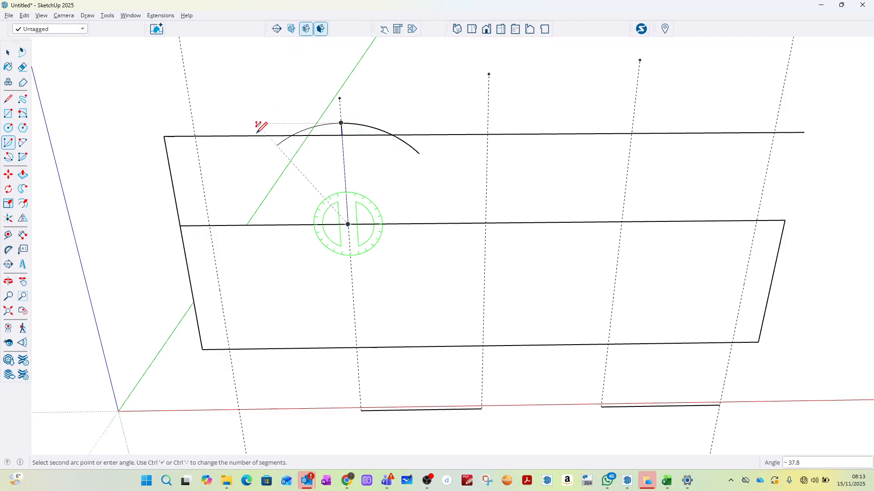
{"action": "scroll", "coordinate": [259, 136], "scroll_direction": "up", "scroll_amount": 3}
{"action": "scroll", "coordinate": [271, 137], "scroll_direction": "up", "scroll_amount": 1}
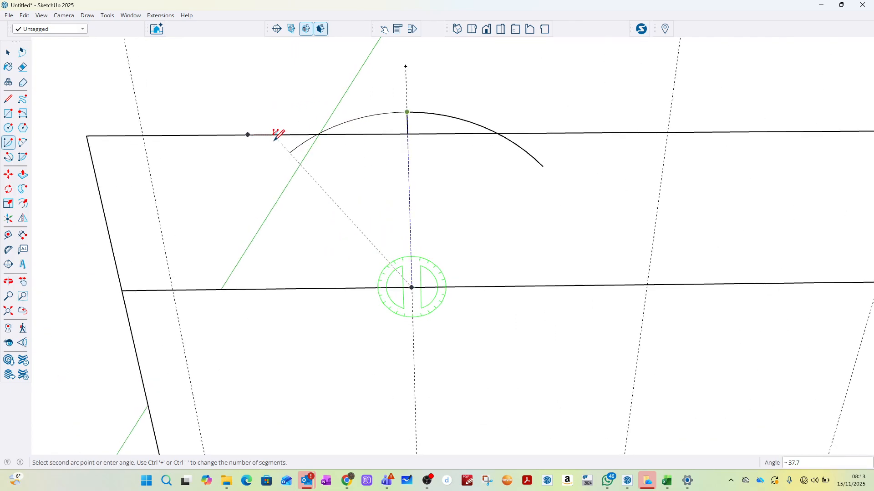
{"action": "left_click", "coordinate": [317, 134]}
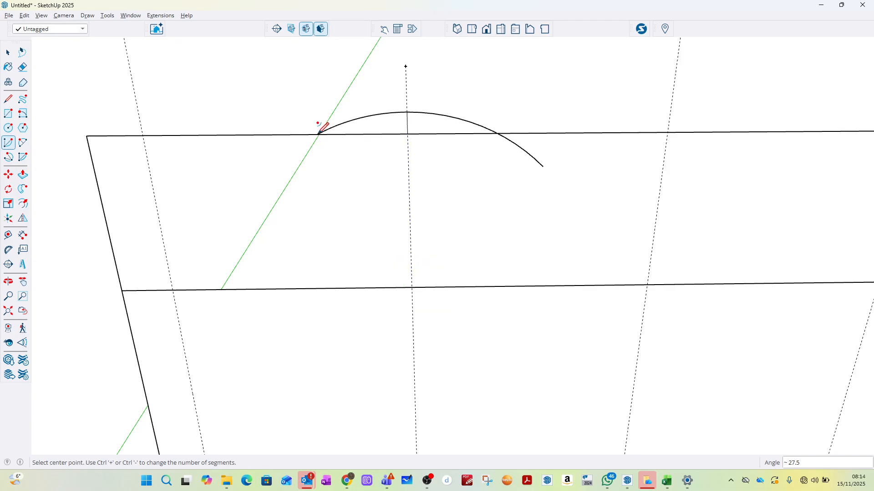
Step: Delete all segments of the profile's top horizontal line, on both sides of and beneath the arc
{"action": "left_click", "coordinate": [9, 56]}
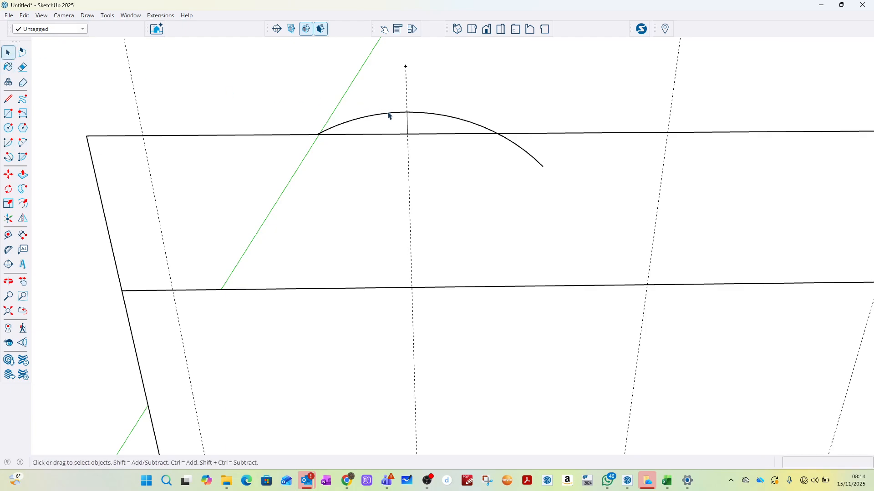
{"action": "scroll", "coordinate": [434, 132], "scroll_direction": "down", "scroll_amount": 5}
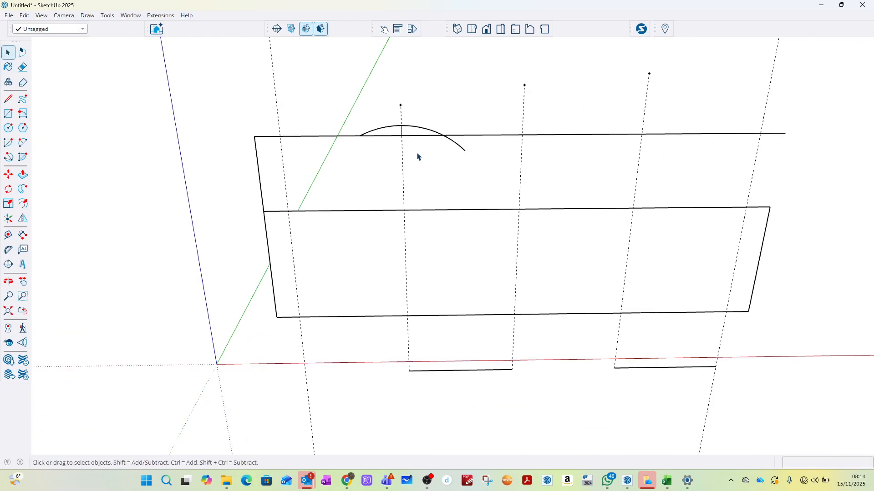
{"action": "middle_click_drag", "start_coordinate": [417, 156], "coordinate": [478, 148]}
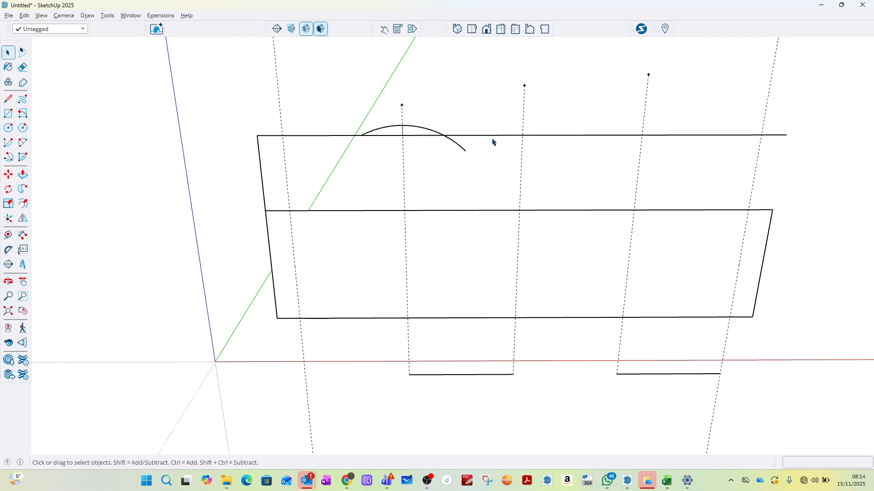
{"action": "left_click", "coordinate": [495, 135]}
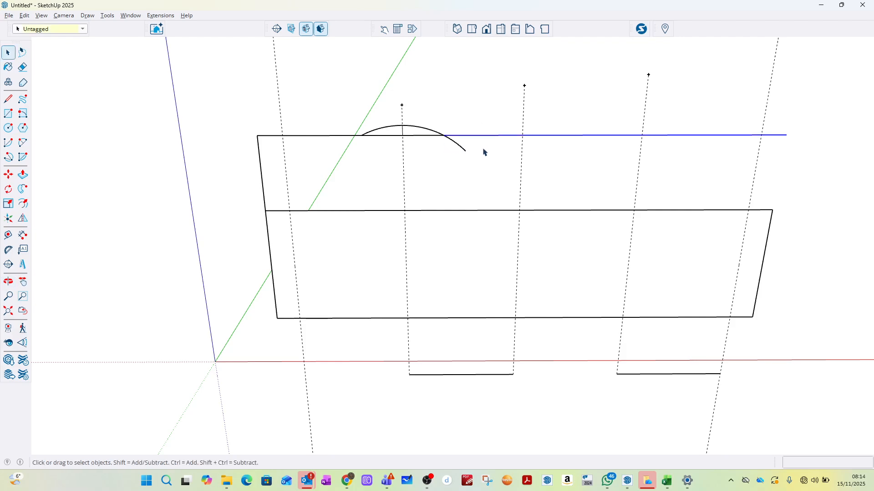
{"action": "key", "text": "Delete"}
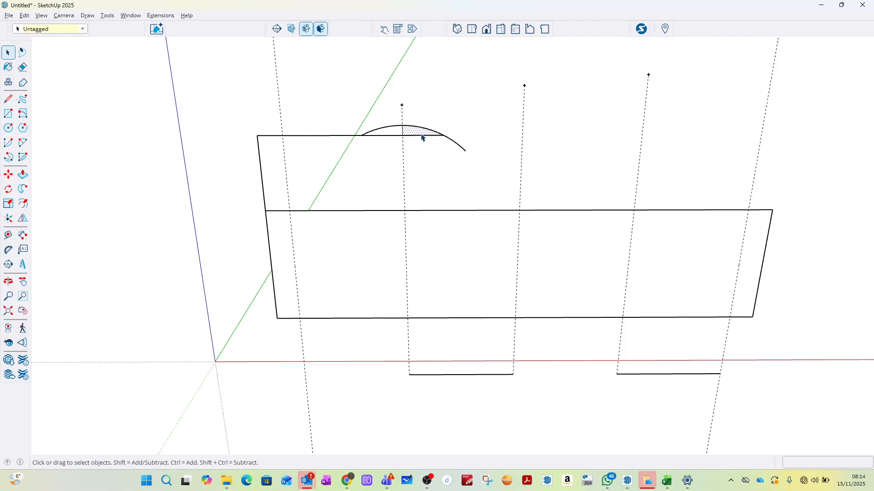
{"action": "left_click", "coordinate": [420, 137]}
{"action": "key", "text": "Delete"}
{"action": "left_click", "coordinate": [395, 136]}
{"action": "key", "text": "Delete"}
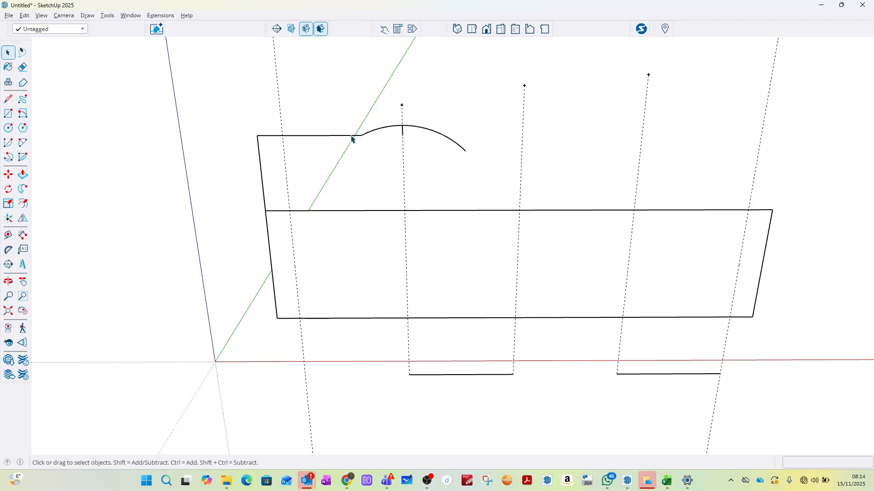
{"action": "key", "text": "Delete"}
Step: Delete the short vertical line beneath the arc's peak, leaving the guide and arc in place
{"action": "left_click", "coordinate": [404, 133]}
{"action": "left_click", "coordinate": [407, 135]}
{"action": "scroll", "coordinate": [405, 135], "scroll_direction": "up", "scroll_amount": 5}
{"action": "left_click", "coordinate": [401, 127]}
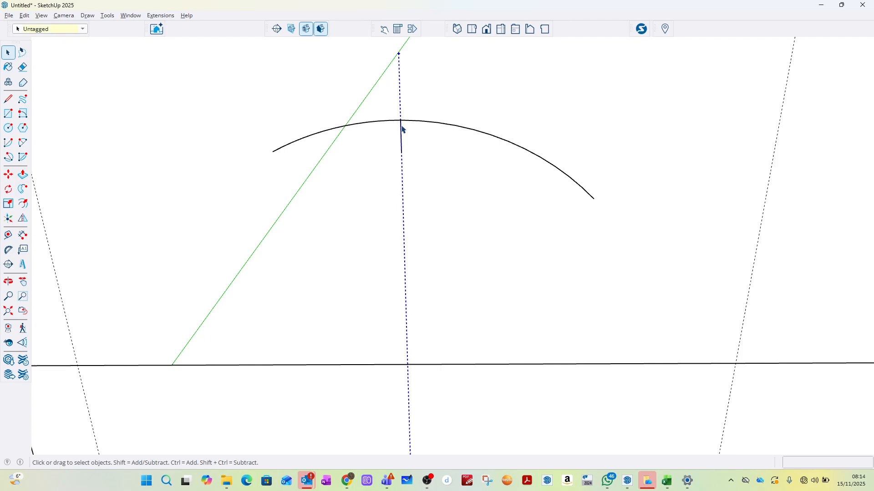
{"action": "left_click", "coordinate": [389, 113]}
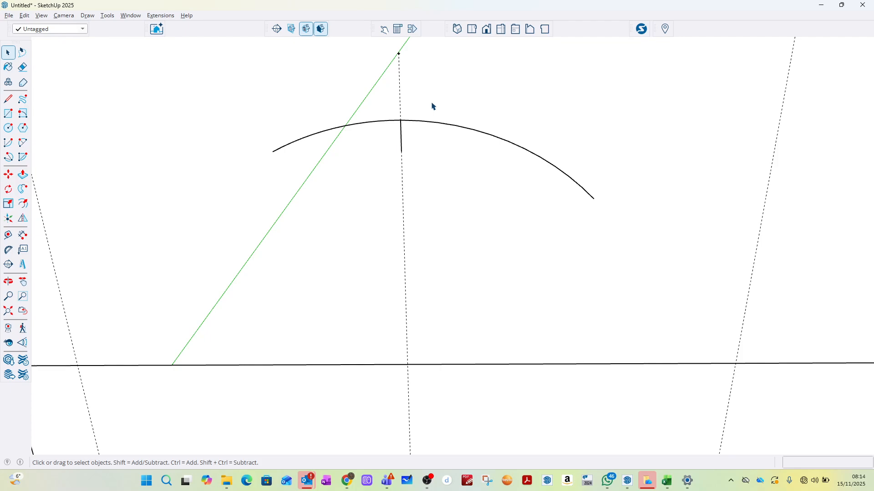
{"action": "left_click_drag", "start_coordinate": [431, 101], "coordinate": [377, 173]}
{"action": "left_click", "coordinate": [378, 171]}
{"action": "left_click_drag", "start_coordinate": [369, 98], "coordinate": [450, 185]}
{"action": "left_click_drag", "start_coordinate": [451, 185], "coordinate": [452, 185]}
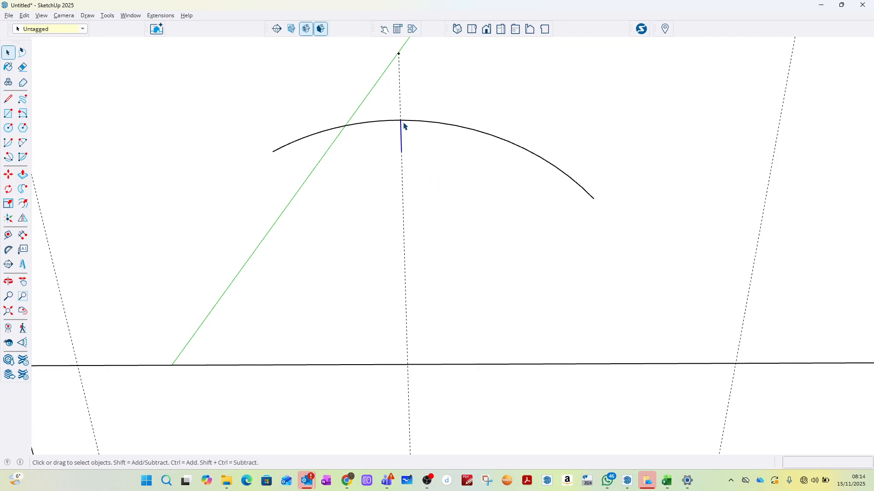
{"action": "key", "text": "Delete"}
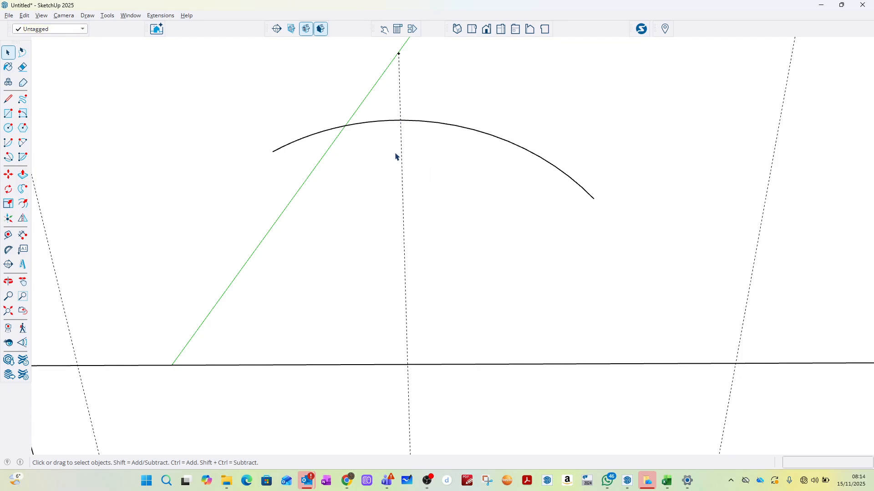
Step: Try to stretch the arc along the red axis, away from the origin, with a scale factor of 3.32
{"action": "left_click", "coordinate": [425, 124]}
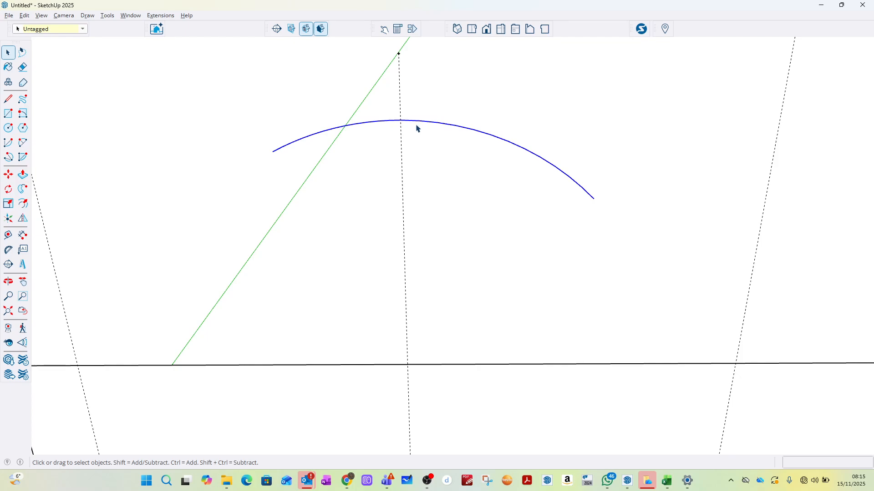
{"action": "key", "text": "s"}
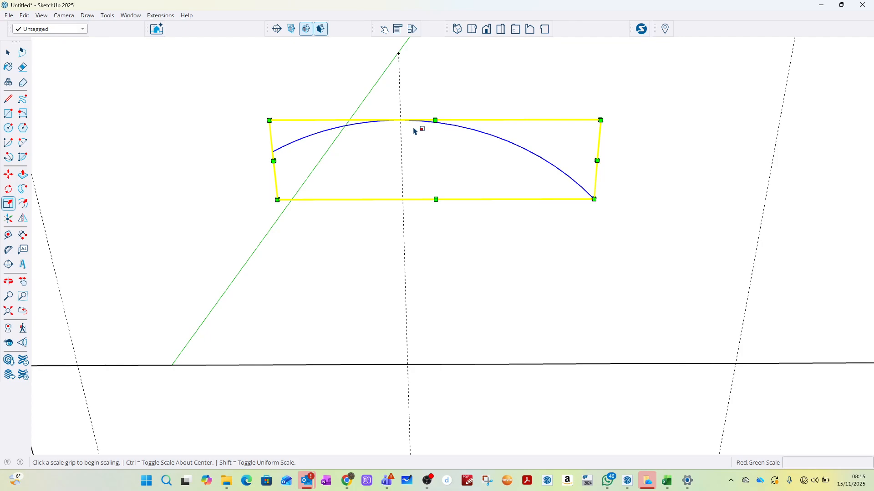
{"action": "left_click", "coordinate": [416, 130]}
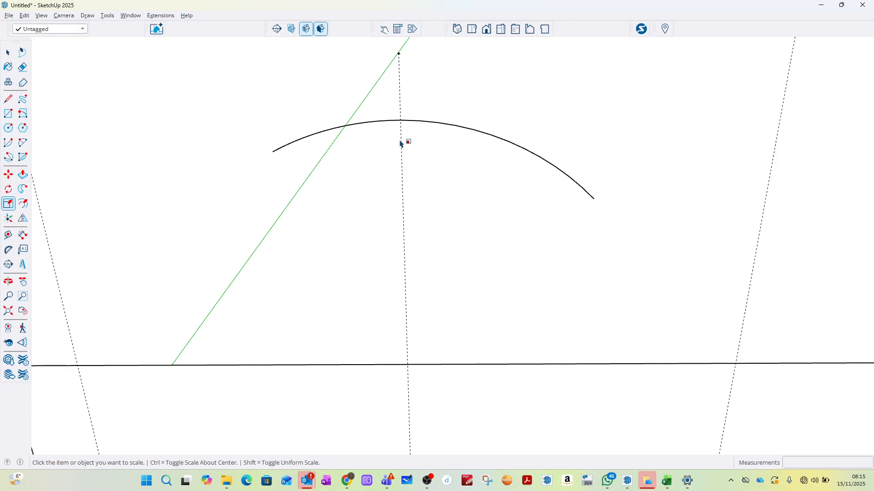
{"action": "left_click", "coordinate": [425, 122]}
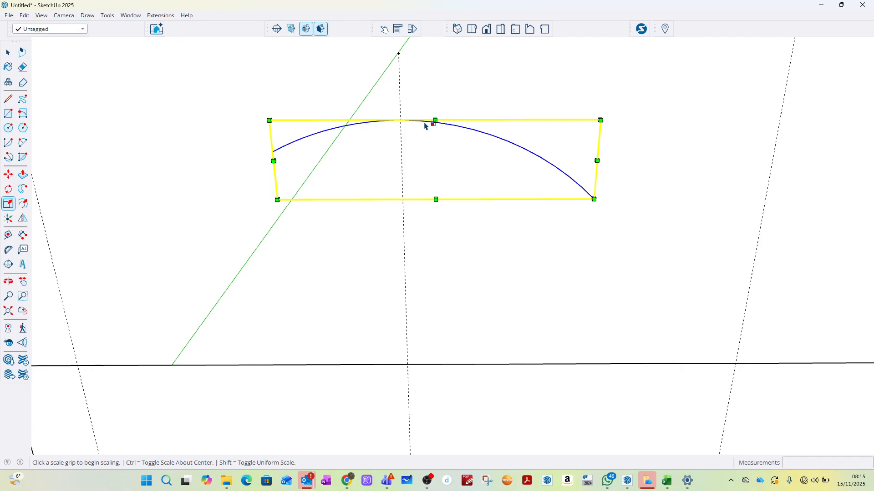
{"action": "left_click", "coordinate": [3, 53]}
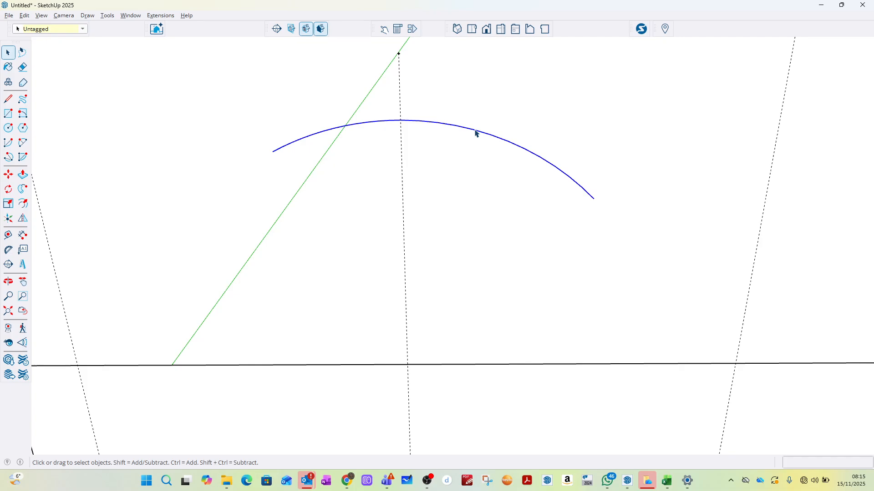
{"action": "key", "text": "s"}
{"action": "scroll", "coordinate": [540, 156], "scroll_direction": "down", "scroll_amount": 5}
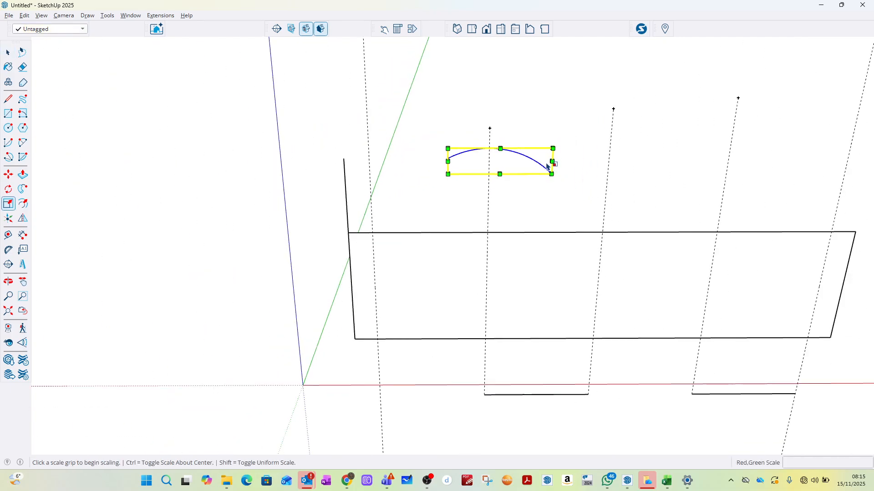
{"action": "left_click", "coordinate": [552, 162]}
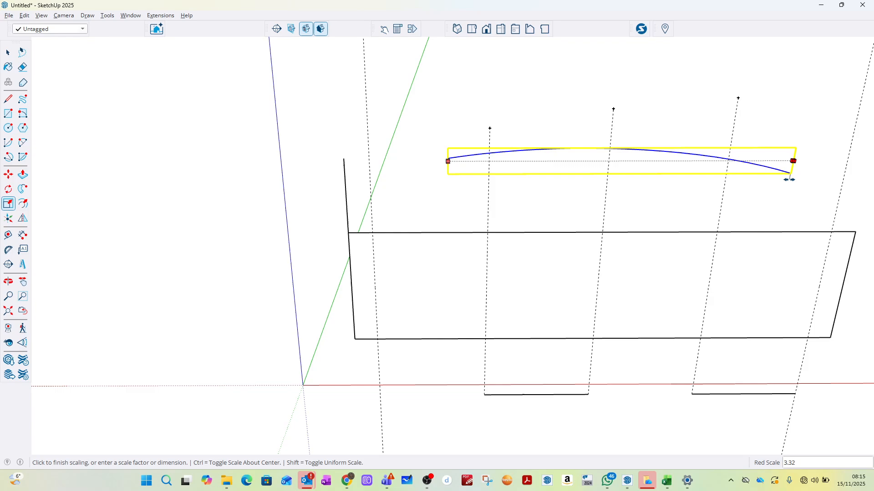
{"action": "left_click", "coordinate": [790, 179]}
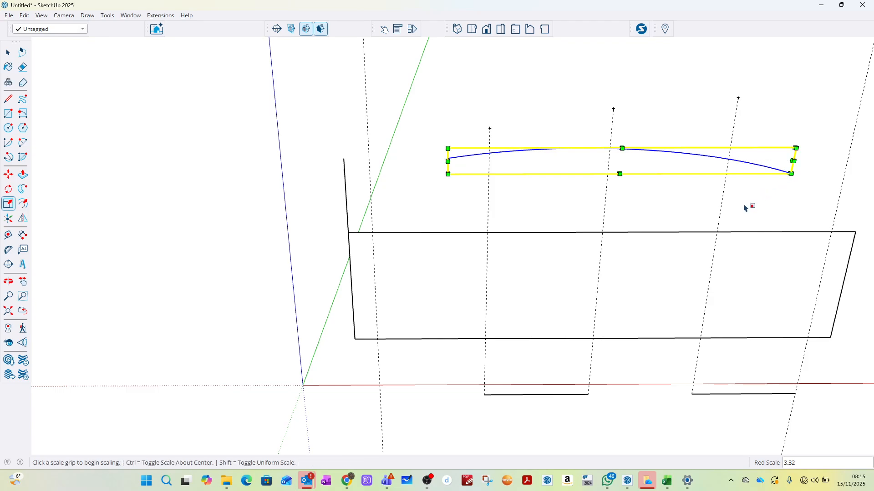
{"action": "key", "text": "ctrl+z"}
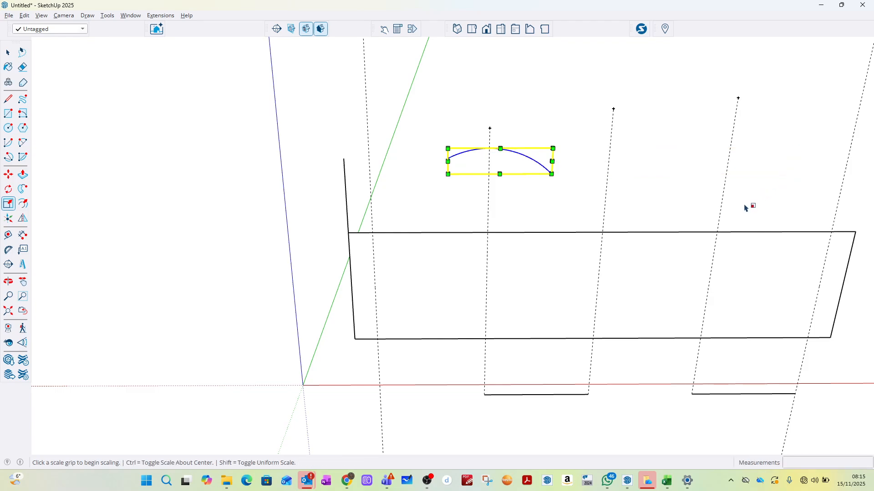
{"action": "left_click", "coordinate": [8, 52]}
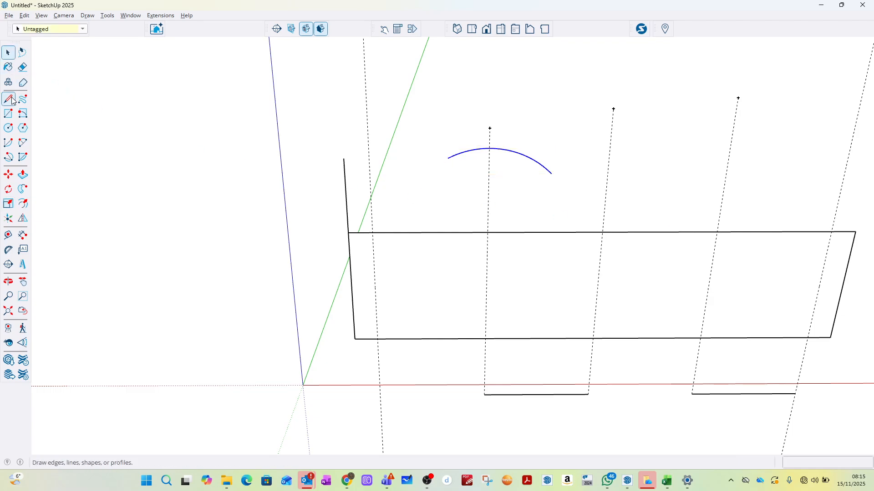
Step: Draw a 600 mm vertical line downward along the guide from the arc's peak
{"action": "left_click", "coordinate": [11, 101]}
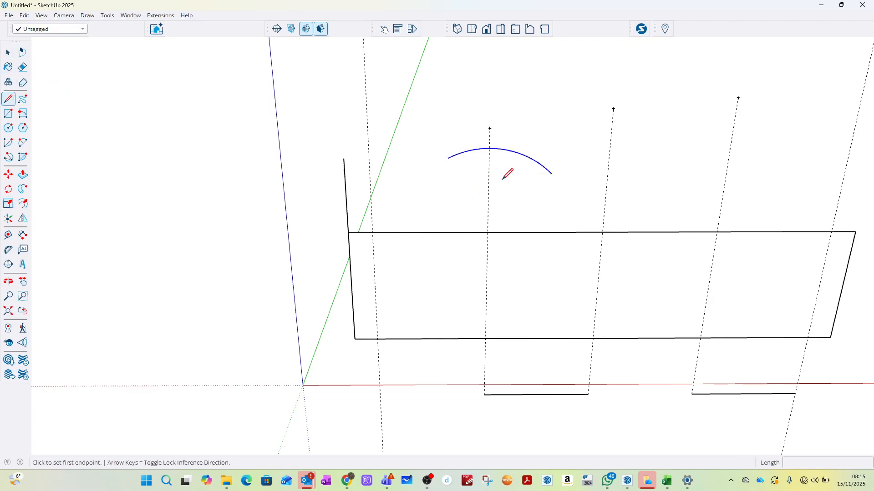
{"action": "scroll", "coordinate": [496, 157], "scroll_direction": "up", "scroll_amount": 6}
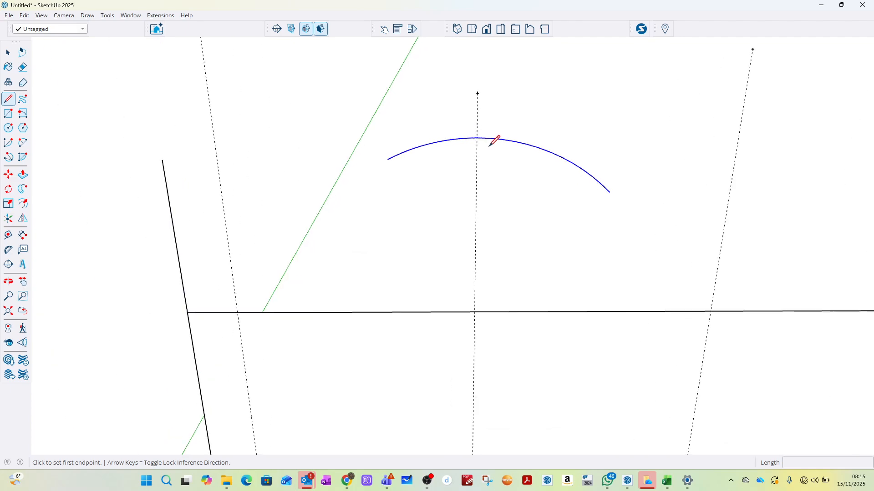
{"action": "left_click", "coordinate": [469, 128]}
{"action": "left_click", "coordinate": [466, 181]}
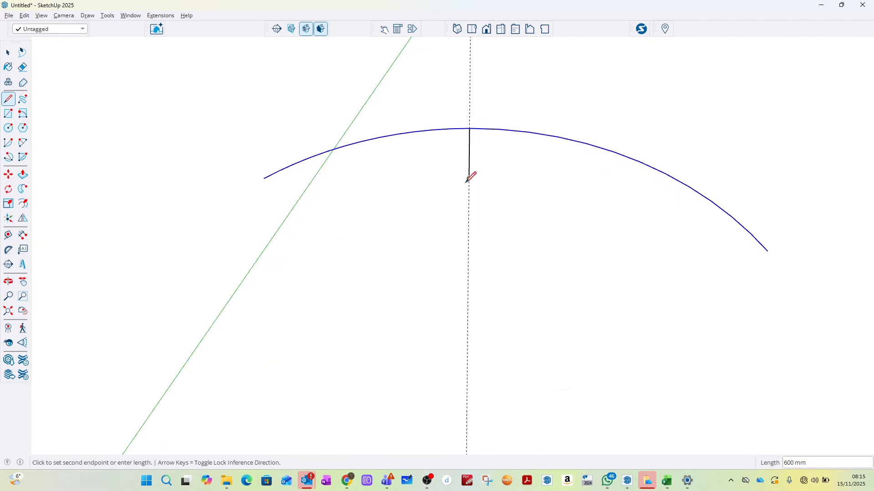
Step: Stretch the longer arc half away from the origin along the red axis by a scale factor of about 6.10
{"action": "left_click", "coordinate": [8, 53]}
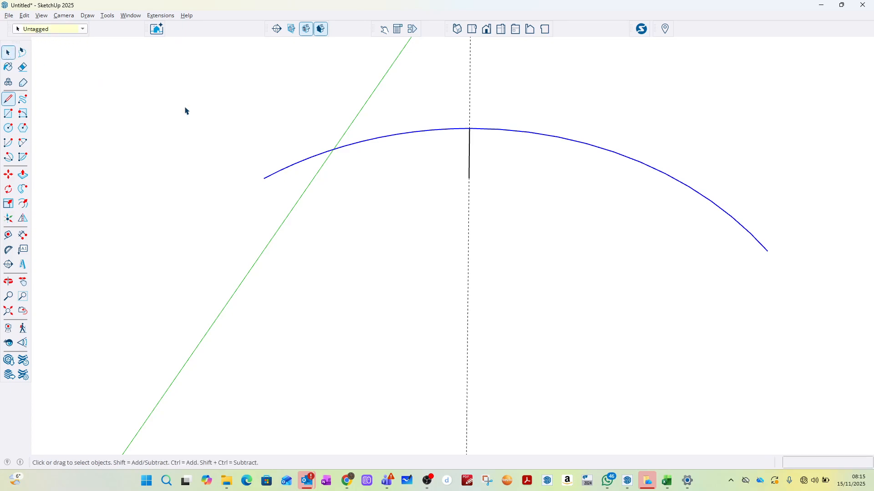
{"action": "left_click", "coordinate": [515, 151]}
{"action": "left_click", "coordinate": [517, 133]}
{"action": "scroll", "coordinate": [321, 135], "scroll_direction": "down", "scroll_amount": 3}
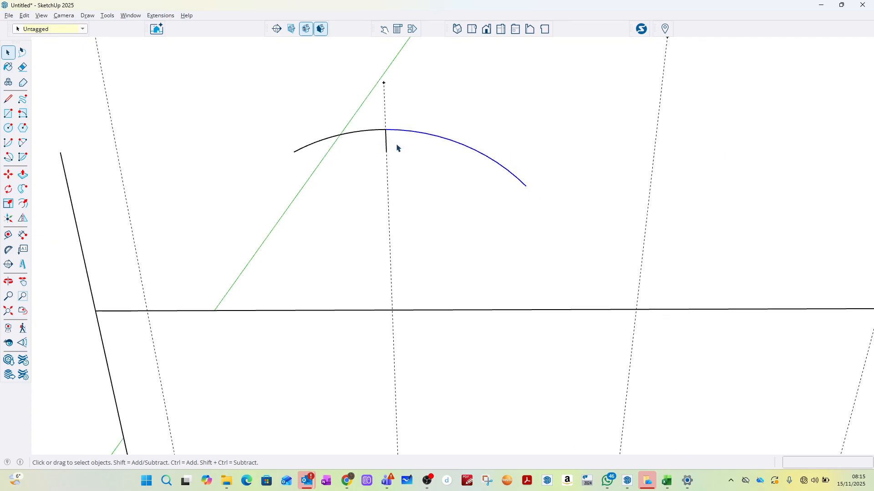
{"action": "scroll", "coordinate": [423, 130], "scroll_direction": "up", "scroll_amount": 3}
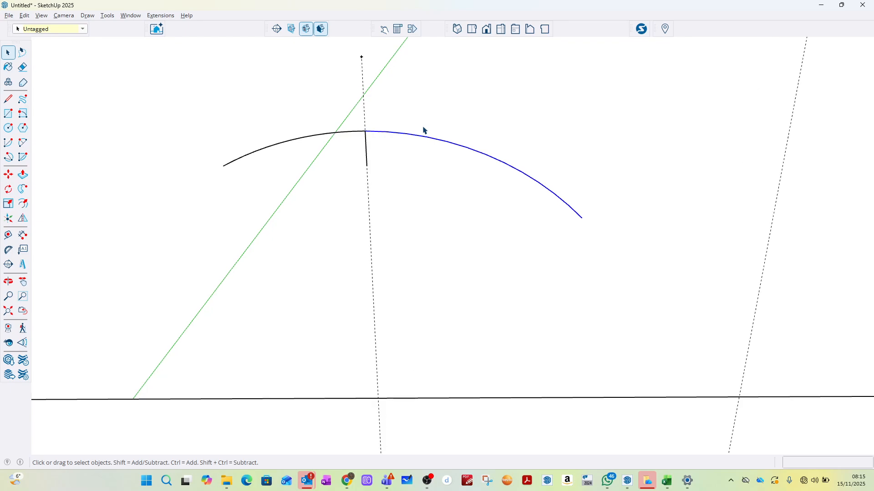
{"action": "key", "text": "s"}
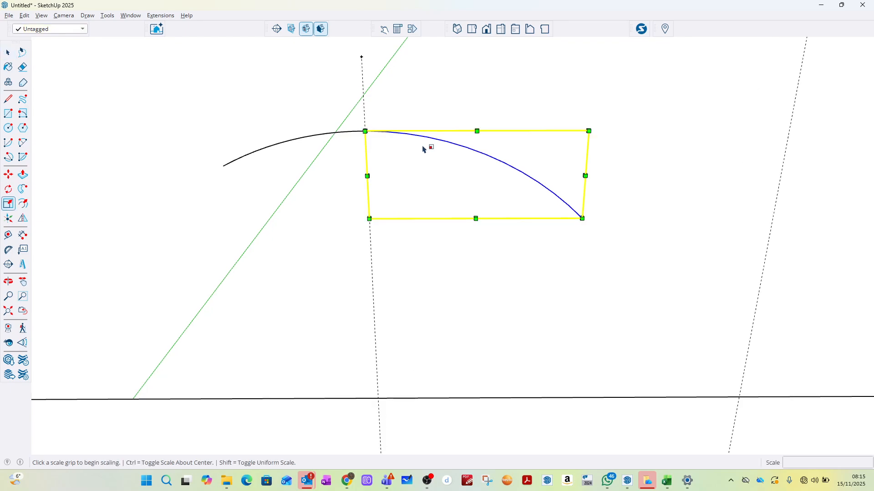
{"action": "scroll", "coordinate": [405, 152], "scroll_direction": "down", "scroll_amount": 4}
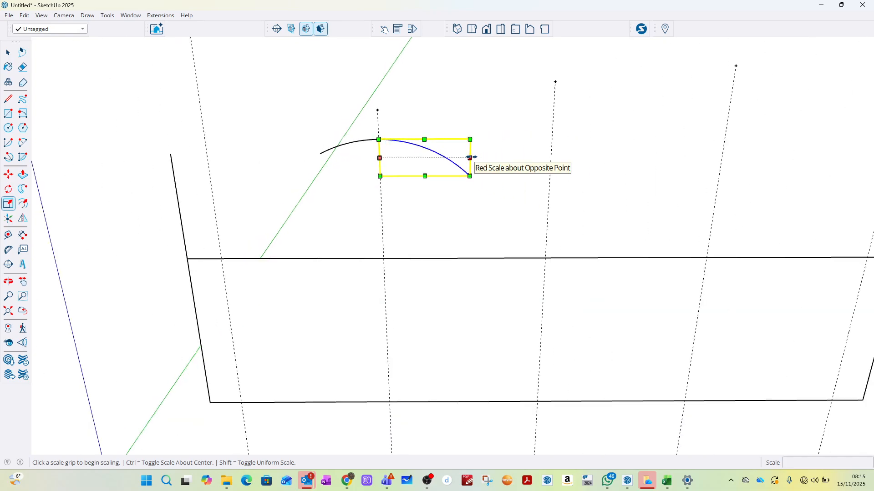
{"action": "scroll", "coordinate": [470, 157], "scroll_direction": "down", "scroll_amount": 3}
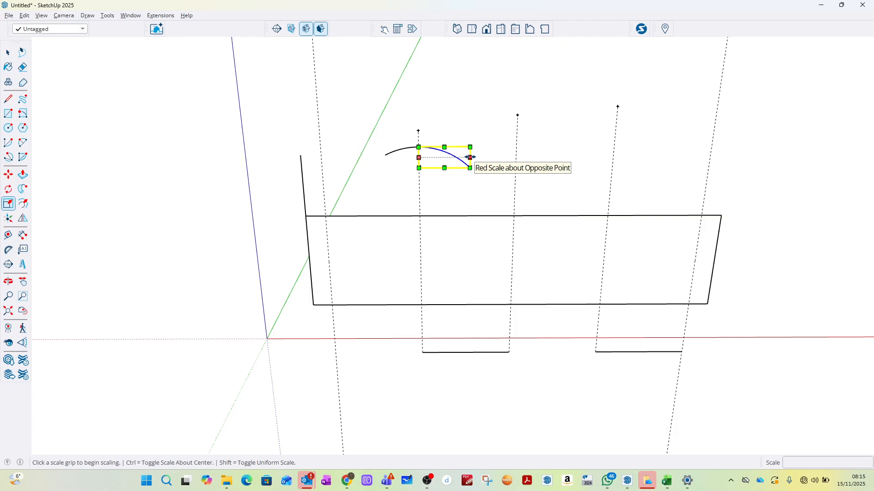
{"action": "left_click", "coordinate": [470, 157]}
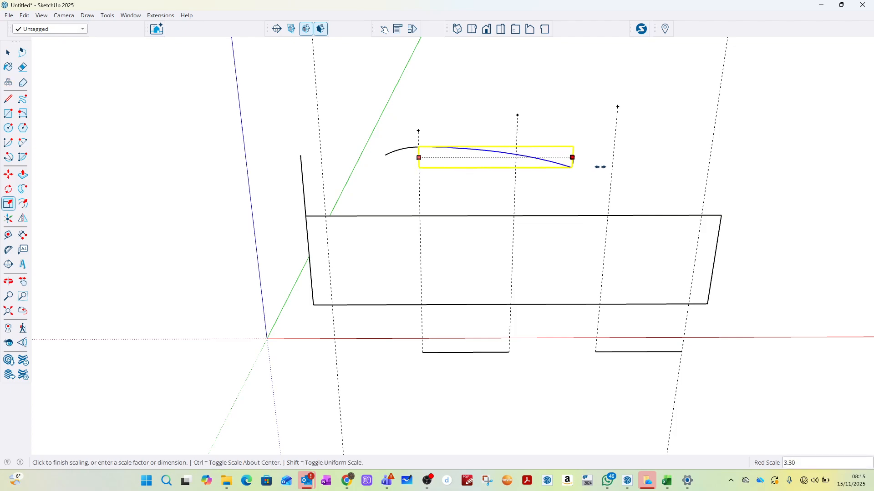
{"action": "left_click", "coordinate": [725, 216]}
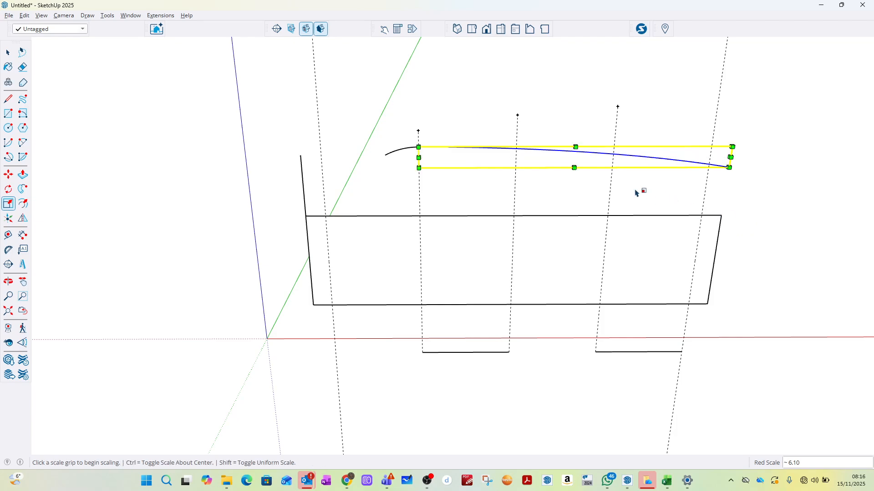
Step: Scale the stretched arc half downward by a factor of about 3.41, bringing its end onto the profile's far upper corner
{"action": "left_click", "coordinate": [574, 168]}
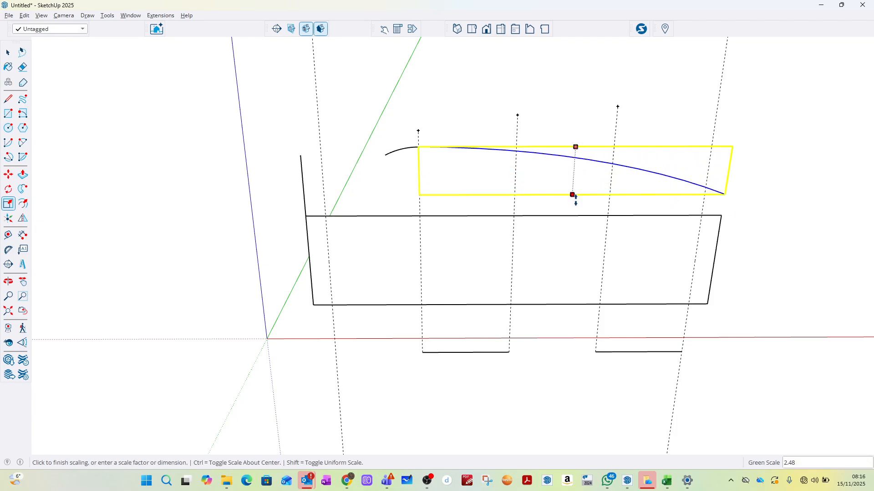
{"action": "left_click", "coordinate": [571, 215]}
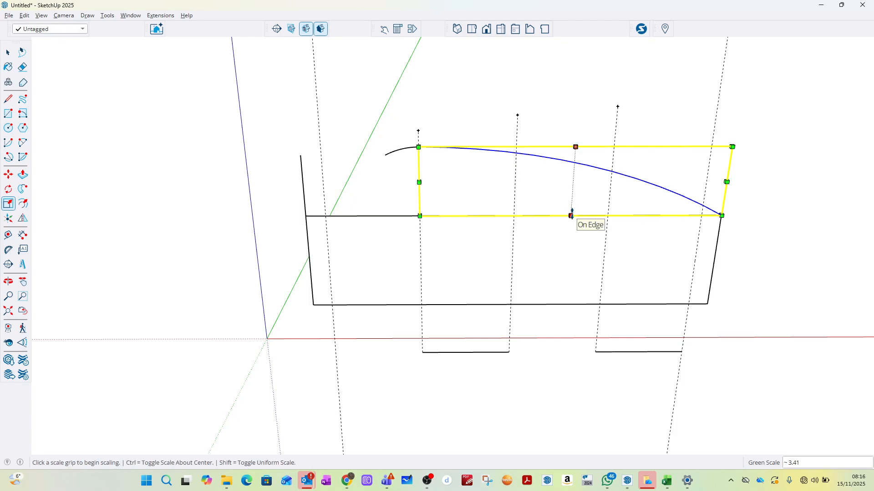
{"action": "left_click", "coordinate": [15, 54]}
{"action": "left_click", "coordinate": [14, 54]}
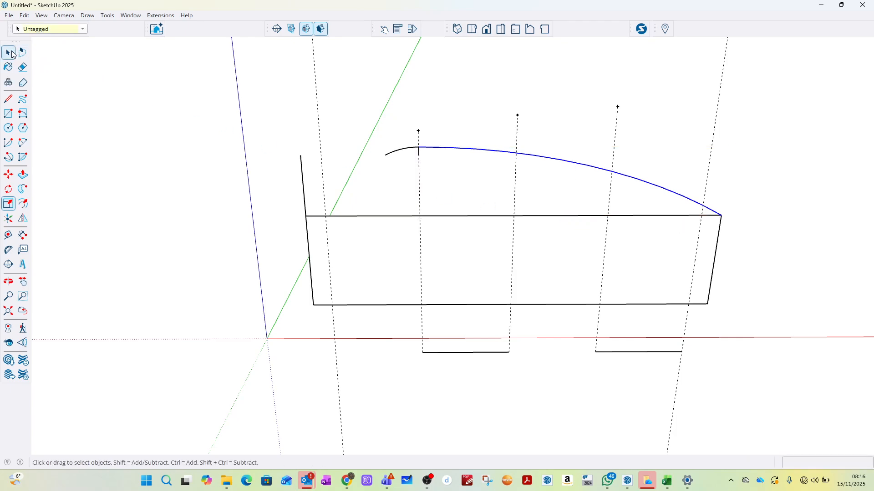
Step: Stretch the shorter arc half along the red axis by about 3.52 to the upper end of the vertical edge nearest the origin
{"action": "left_click", "coordinate": [403, 151]}
{"action": "scroll", "coordinate": [398, 160], "scroll_direction": "up", "scroll_amount": 3}
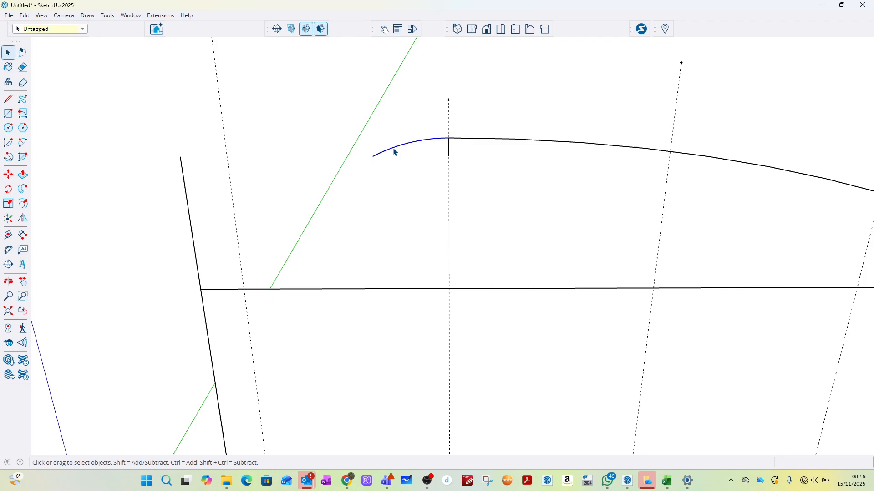
{"action": "key", "text": "s"}
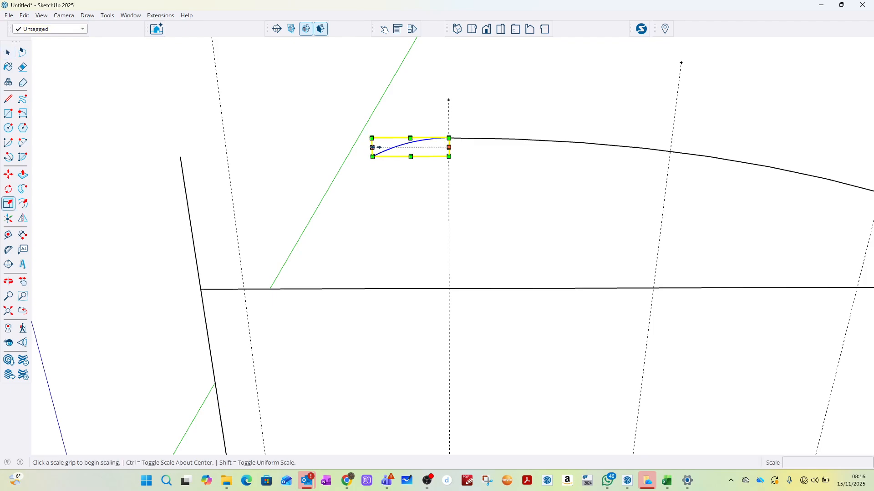
{"action": "left_click", "coordinate": [371, 147]}
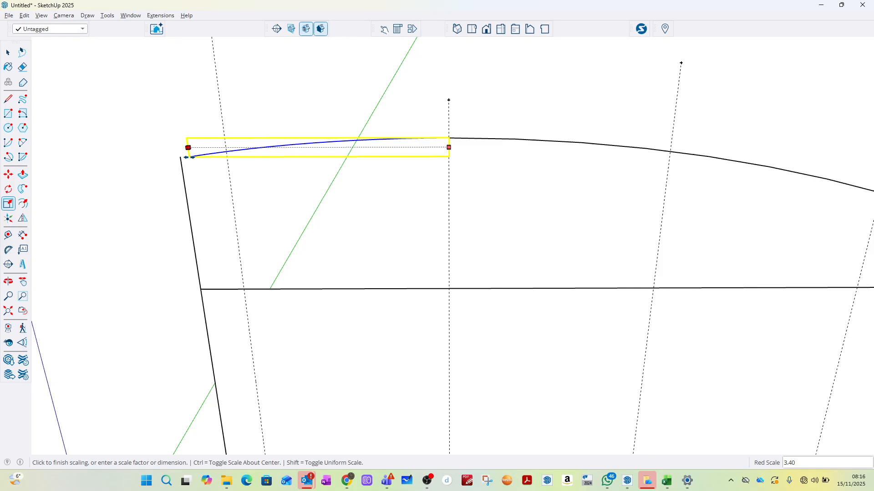
{"action": "left_click", "coordinate": [180, 157]}
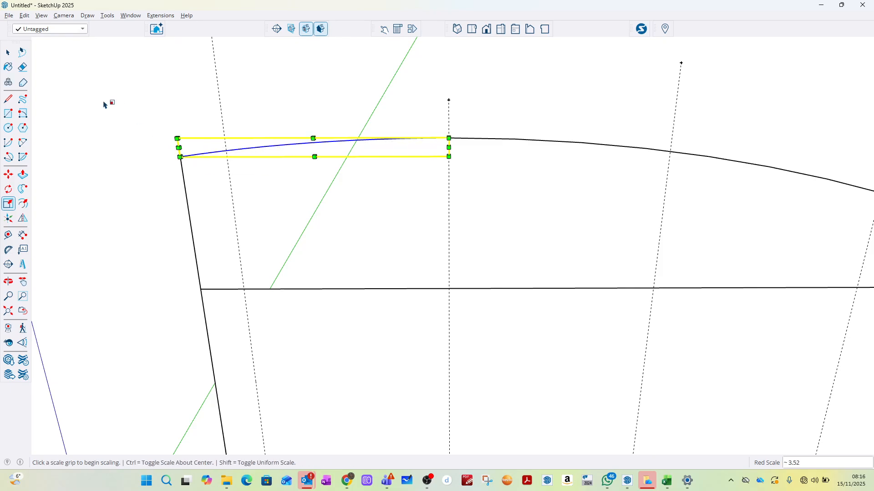
{"action": "left_click", "coordinate": [8, 52]}
{"action": "left_click", "coordinate": [308, 92]}
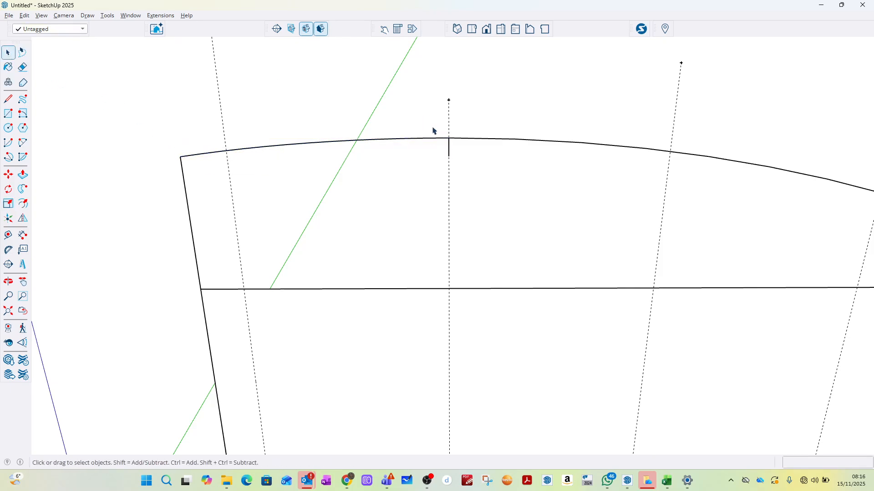
Step: Delete the short vertical line beneath the arc's peak and the horizontal line crossing the profile
{"action": "left_click_drag", "start_coordinate": [425, 126], "coordinate": [464, 167]}
{"action": "left_click", "coordinate": [466, 171]}
{"action": "middle_click_drag", "start_coordinate": [423, 170], "coordinate": [430, 142]}
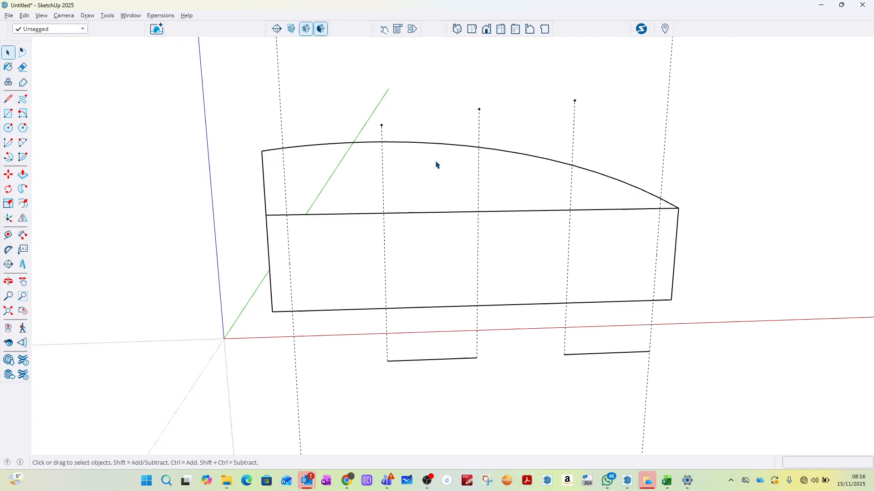
{"action": "left_click", "coordinate": [433, 214]}
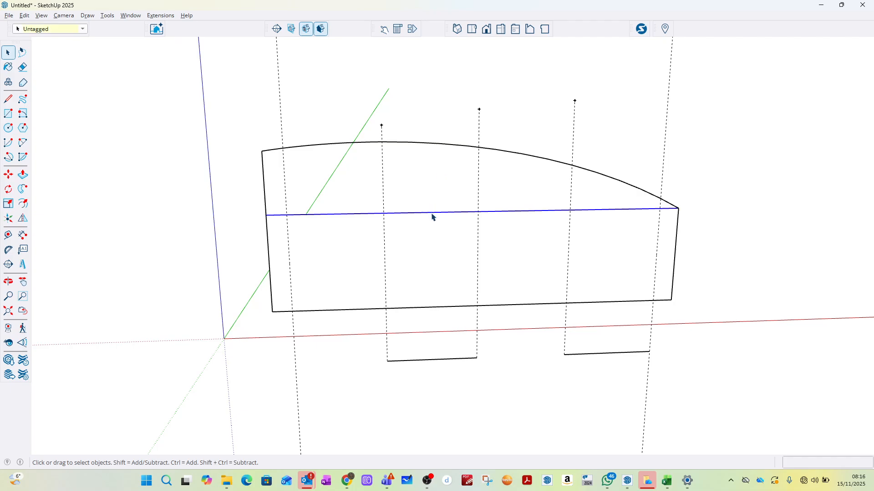
{"action": "key", "text": "Delete"}
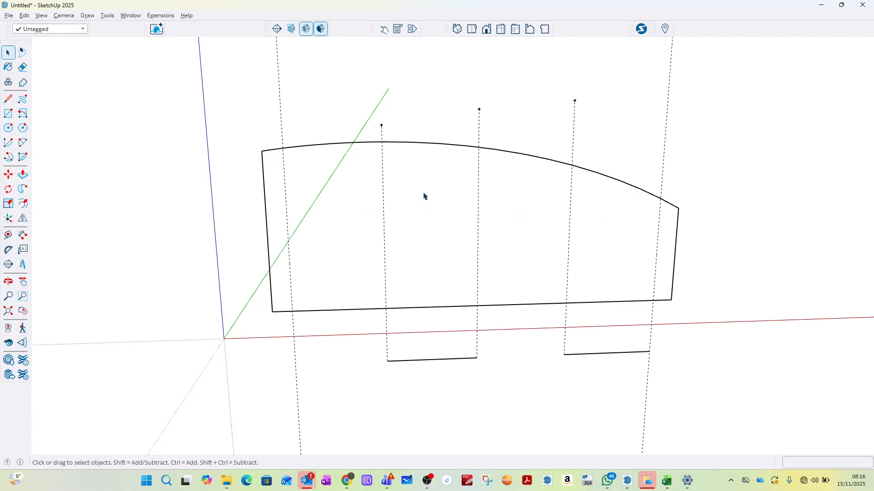
Step: Retrace the 7500 mm vertical edge farthest from the origin, from its lower corner to the arc's end, to form the profile's face
{"action": "scroll", "coordinate": [479, 213], "scroll_direction": "down", "scroll_amount": 3}
{"action": "middle_click_drag", "start_coordinate": [539, 232], "coordinate": [451, 232]}
{"action": "scroll", "coordinate": [542, 246], "scroll_direction": "up", "scroll_amount": 2}
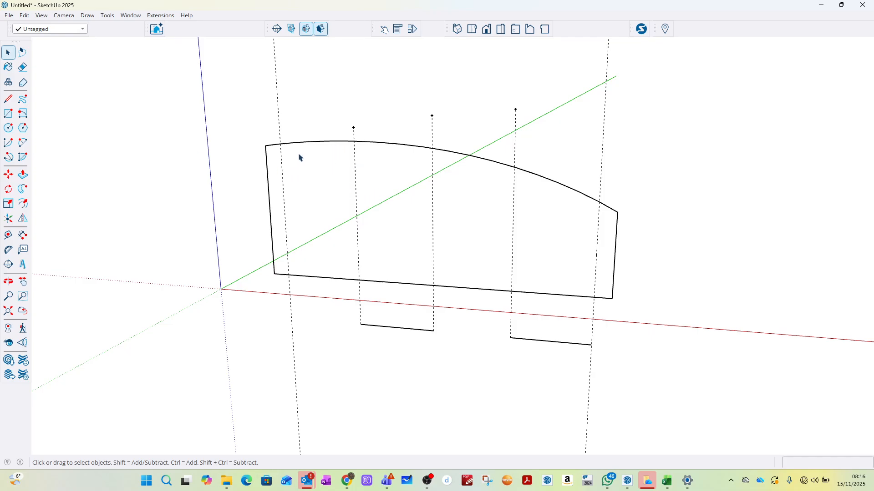
{"action": "left_click", "coordinate": [8, 100]}
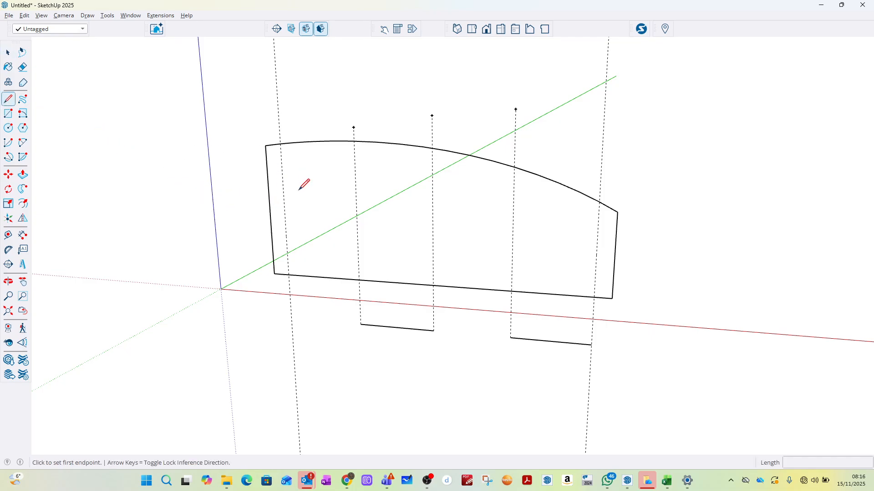
{"action": "scroll", "coordinate": [619, 200], "scroll_direction": "up", "scroll_amount": 6}
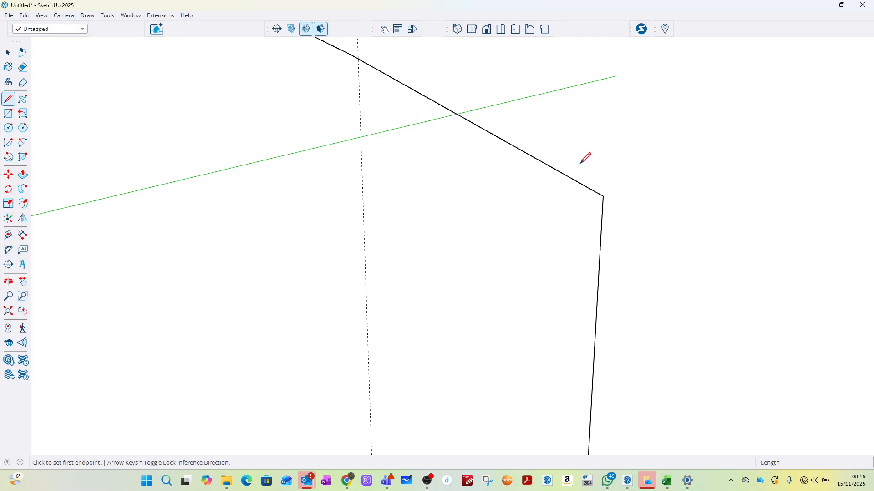
{"action": "scroll", "coordinate": [582, 155], "scroll_direction": "down", "scroll_amount": 2}
{"action": "scroll", "coordinate": [581, 154], "scroll_direction": "down", "scroll_amount": 2}
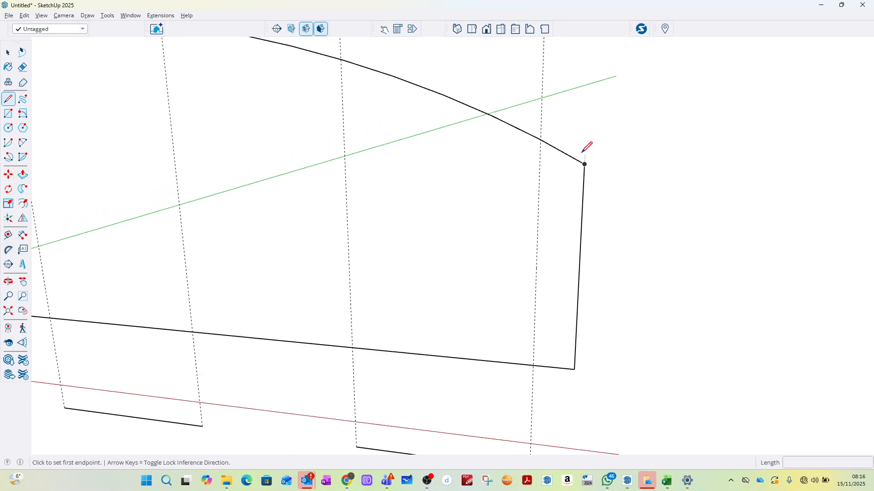
{"action": "left_click", "coordinate": [574, 369]}
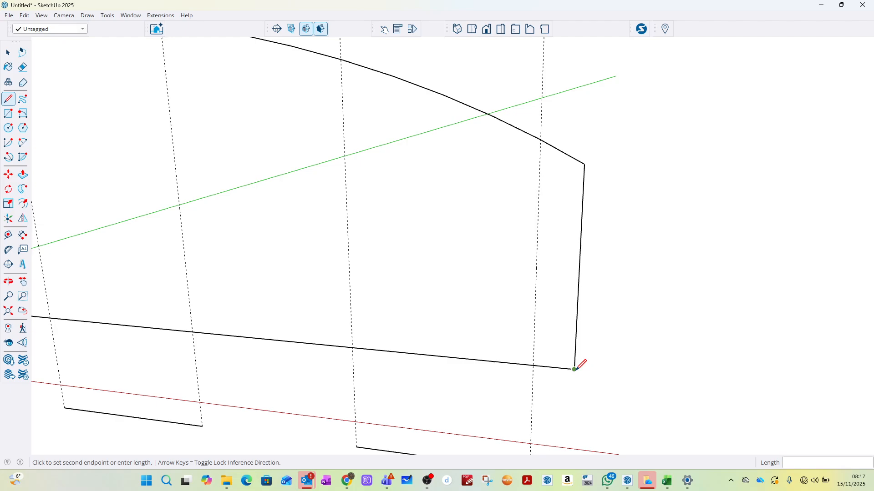
{"action": "left_click", "coordinate": [585, 165]}
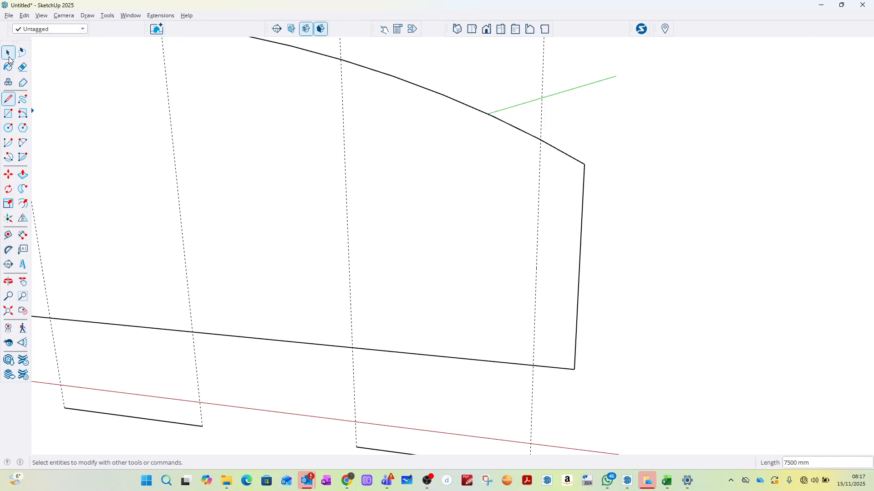
{"action": "left_click", "coordinate": [8, 52]}
{"action": "scroll", "coordinate": [595, 204], "scroll_direction": "down", "scroll_amount": 5}
{"action": "left_click", "coordinate": [516, 194]}
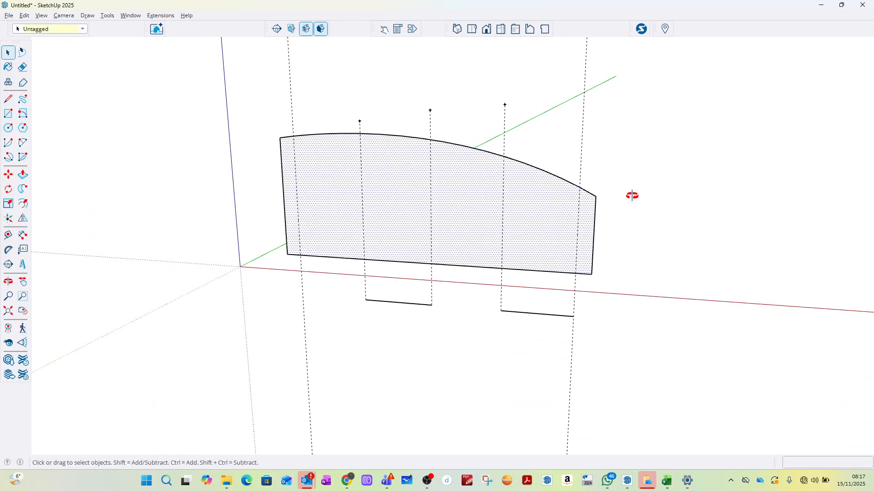
{"action": "middle_click_drag", "start_coordinate": [632, 196], "coordinate": [599, 231]}
{"action": "left_click", "coordinate": [654, 235]}
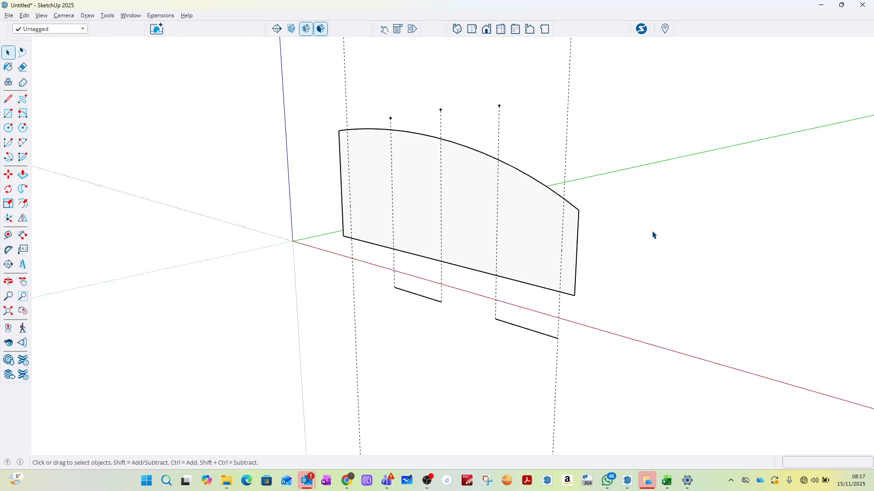
Step: Offset the outline of the profile's face inward by 500 mm
{"action": "scroll", "coordinate": [602, 243], "scroll_direction": "down", "scroll_amount": 2}
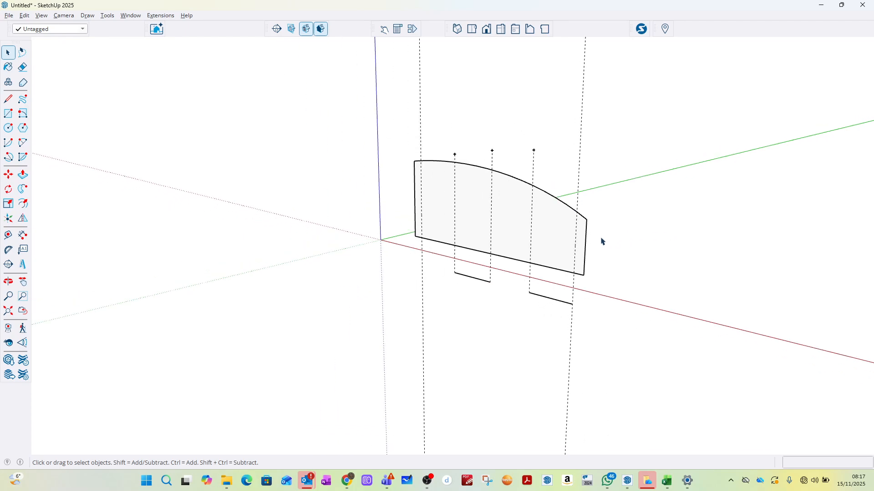
{"action": "middle_click_drag", "start_coordinate": [519, 273], "coordinate": [499, 222]}
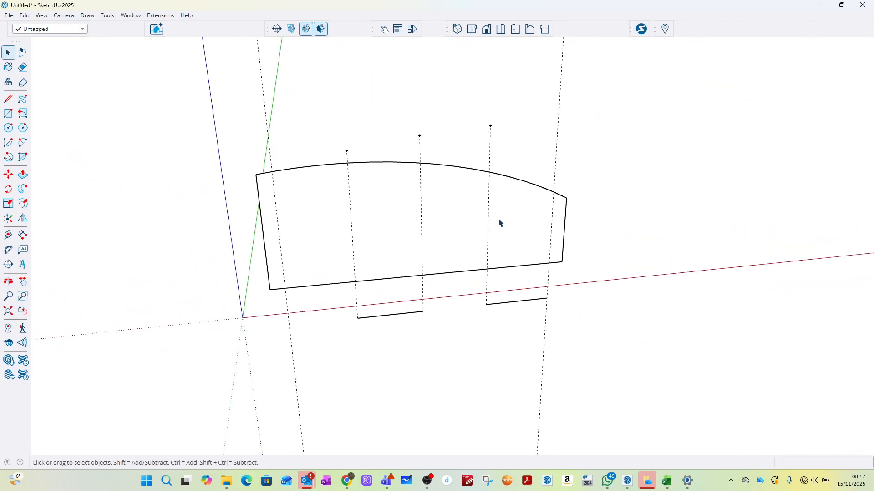
{"action": "scroll", "coordinate": [499, 223], "scroll_direction": "up", "scroll_amount": 3}
{"action": "left_click", "coordinate": [230, 191]}
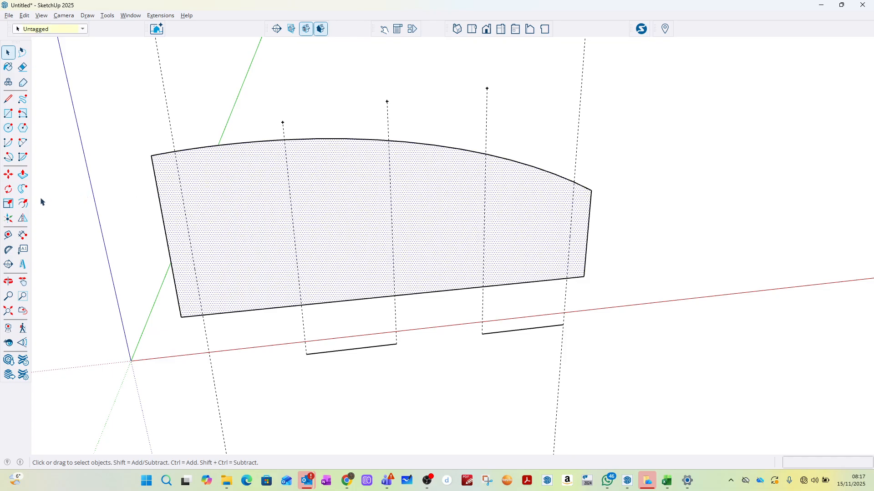
{"action": "left_click", "coordinate": [24, 204]}
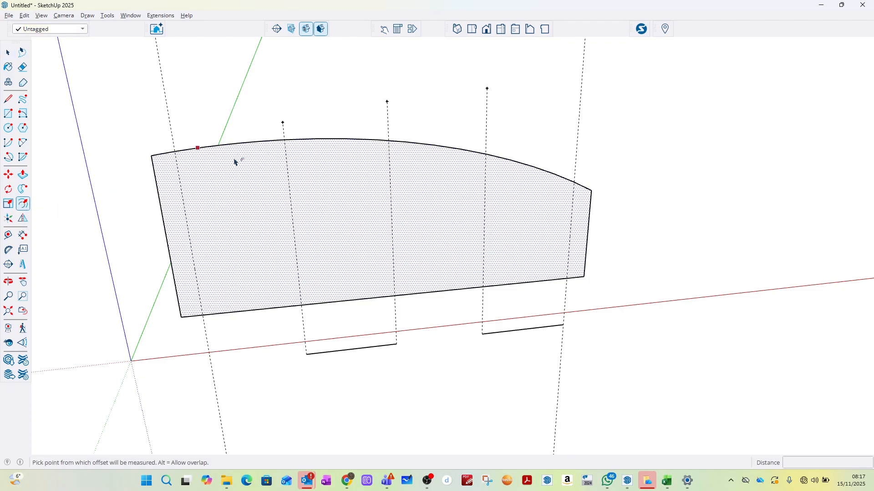
{"action": "left_click", "coordinate": [254, 161]}
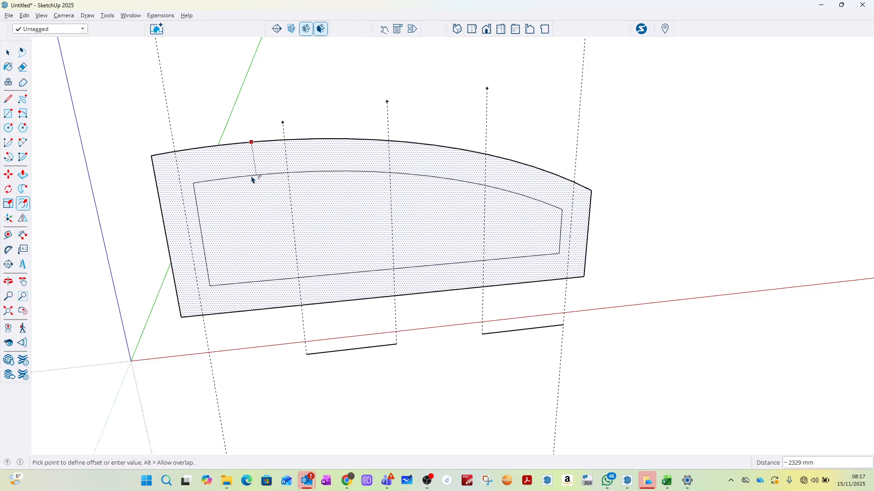
{"action": "type", "text": "500"}
{"action": "key", "text": "Return"}
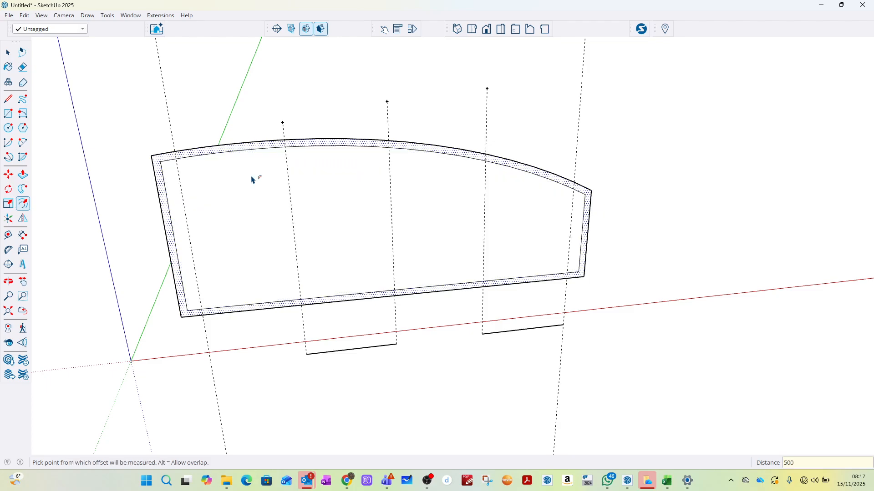
{"action": "key", "text": "space"}
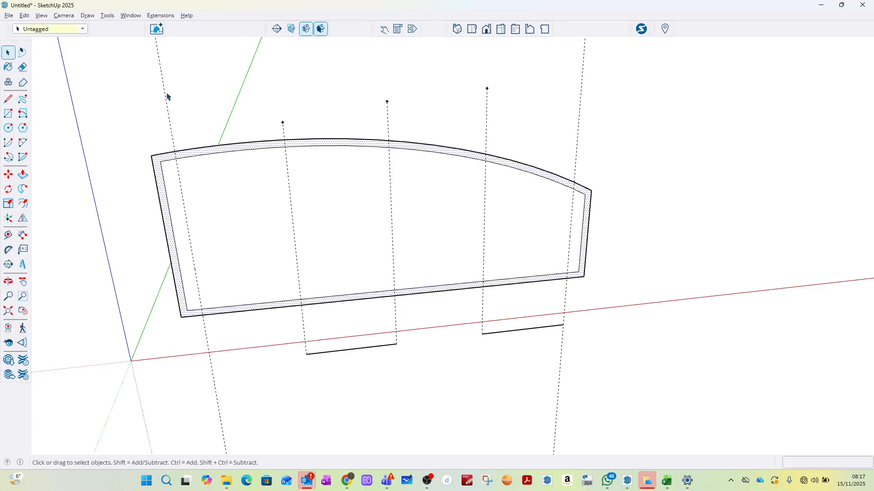
{"action": "left_click", "coordinate": [199, 92]}
{"action": "scroll", "coordinate": [168, 154], "scroll_direction": "up", "scroll_amount": 3}
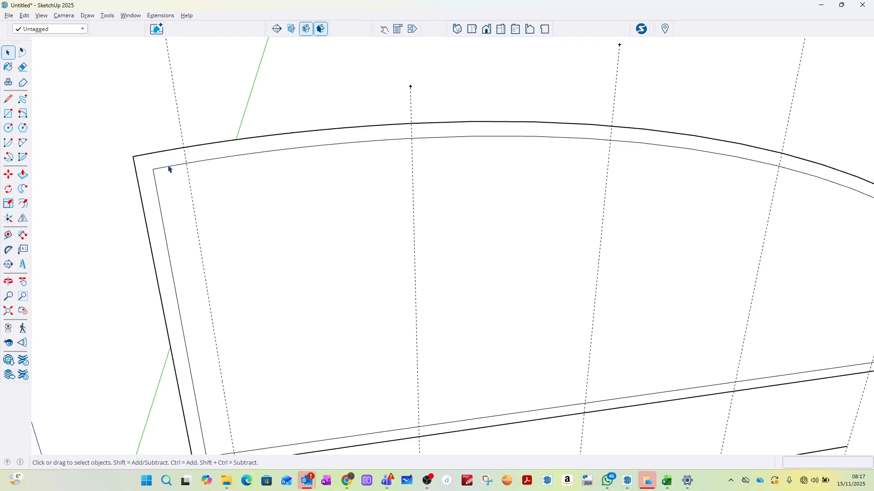
Step: Delete the two short horizontal lines left over below the profile, at the lower ends of the guides
{"action": "scroll", "coordinate": [169, 163], "scroll_direction": "down", "scroll_amount": 5}
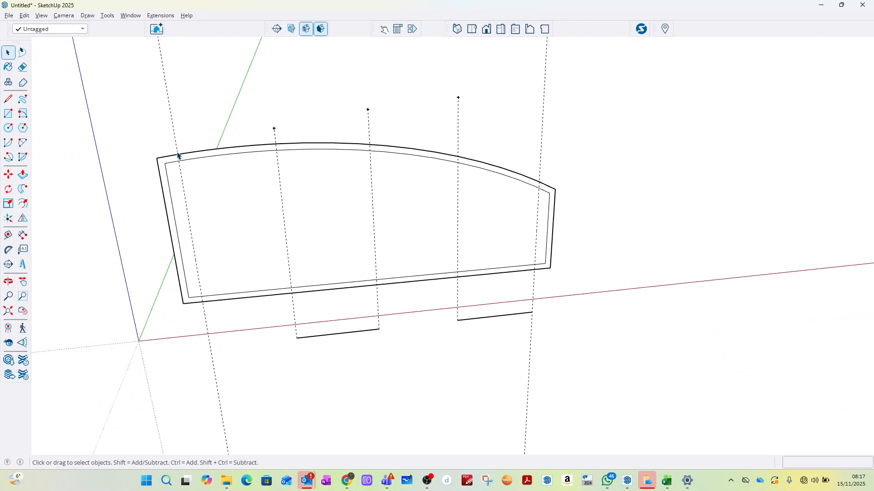
{"action": "scroll", "coordinate": [180, 152], "scroll_direction": "up", "scroll_amount": 2}
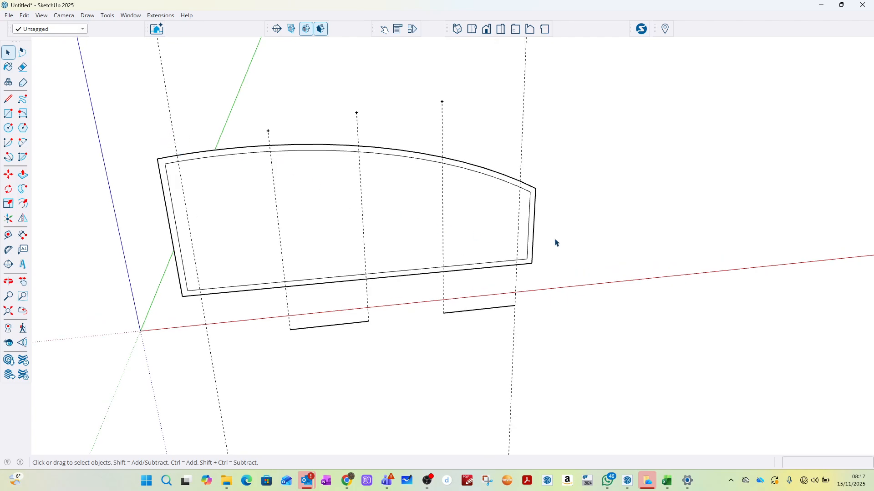
{"action": "scroll", "coordinate": [538, 222], "scroll_direction": "down", "scroll_amount": 2}
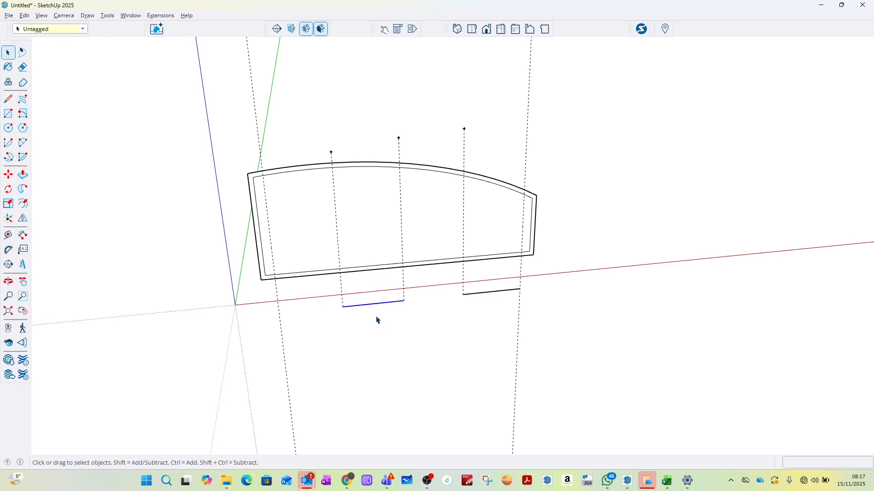
{"action": "key", "text": "Delete"}
{"action": "key", "text": "Delete"}
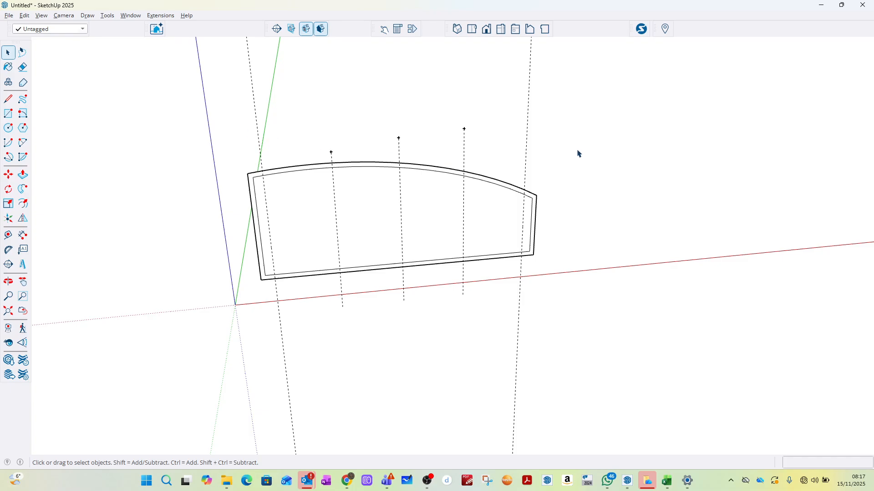
Step: Make a group of the arched profile together with its inner offset outline
{"action": "left_click_drag", "start_coordinate": [170, 126], "coordinate": [583, 289]}
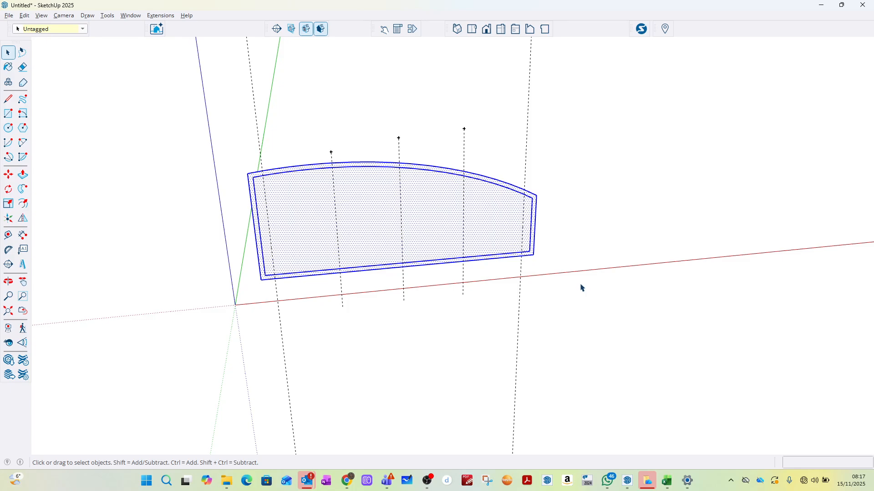
{"action": "right_click", "coordinate": [421, 174]}
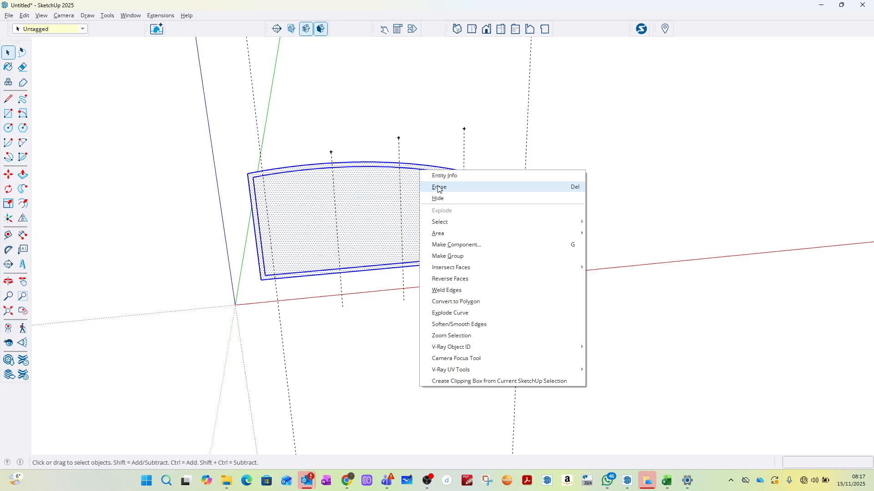
{"action": "left_click", "coordinate": [460, 258]}
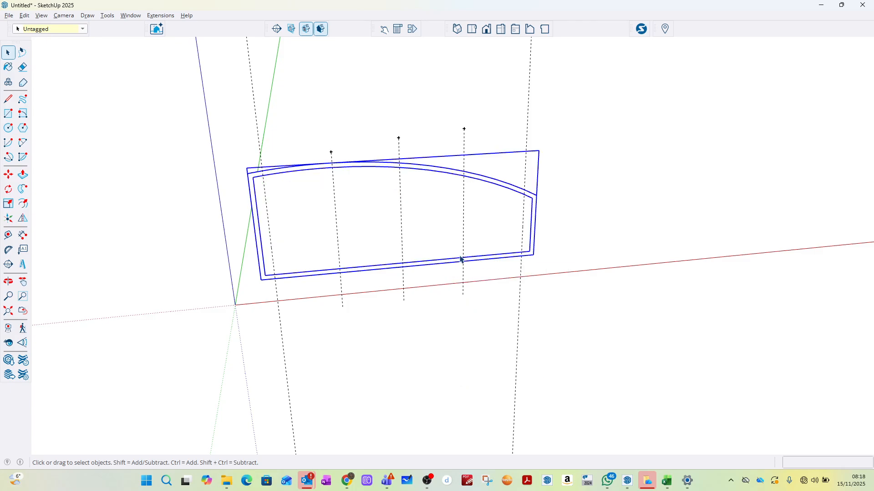
{"action": "left_click", "coordinate": [582, 165]}
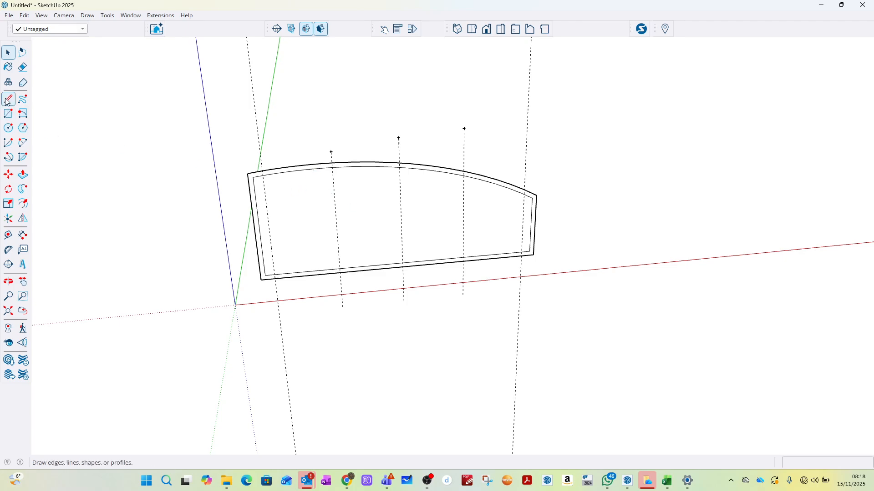
Step: Draw a 2100 mm line parallel to the green axis in the open area in front of the profile
{"action": "middle_click_drag", "start_coordinate": [429, 193], "coordinate": [198, 140]}
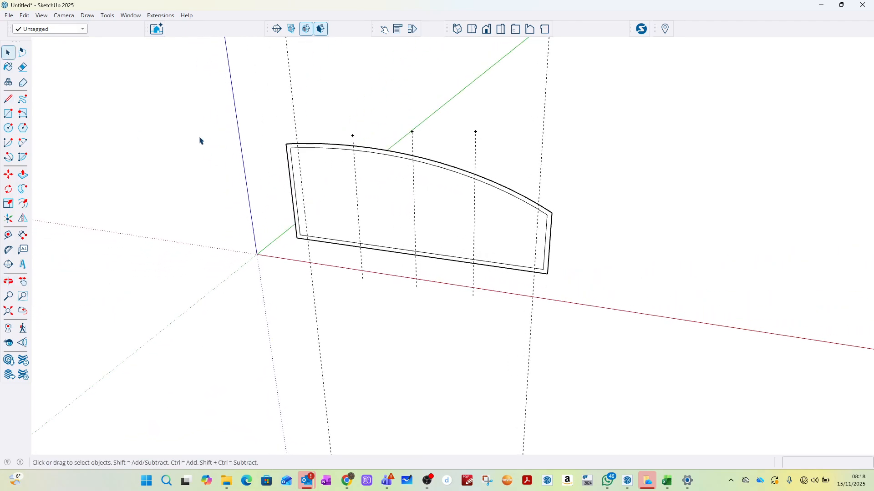
{"action": "left_click", "coordinate": [8, 100]}
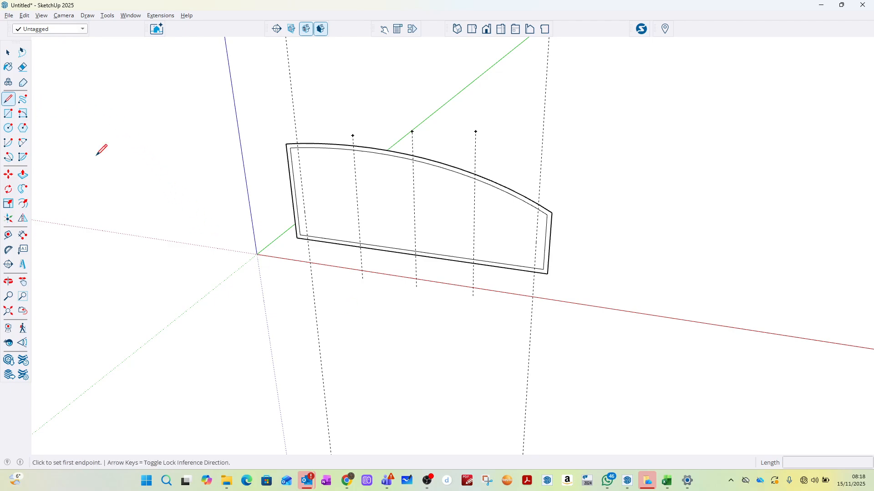
{"action": "left_click", "coordinate": [377, 297]}
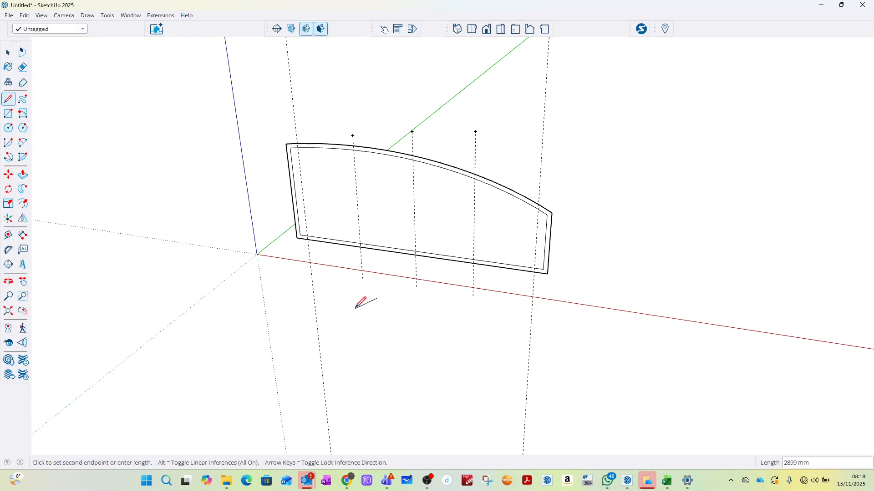
{"action": "key", "text": "Left"}
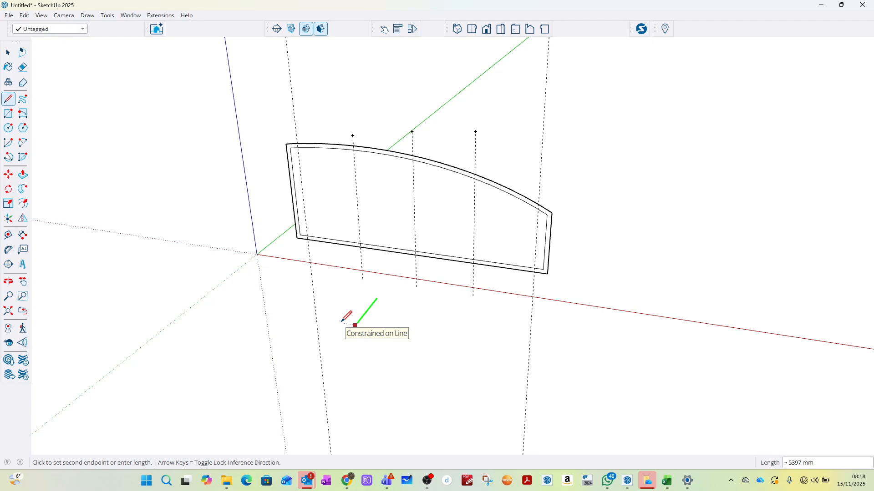
{"action": "type", "text": "2100"}
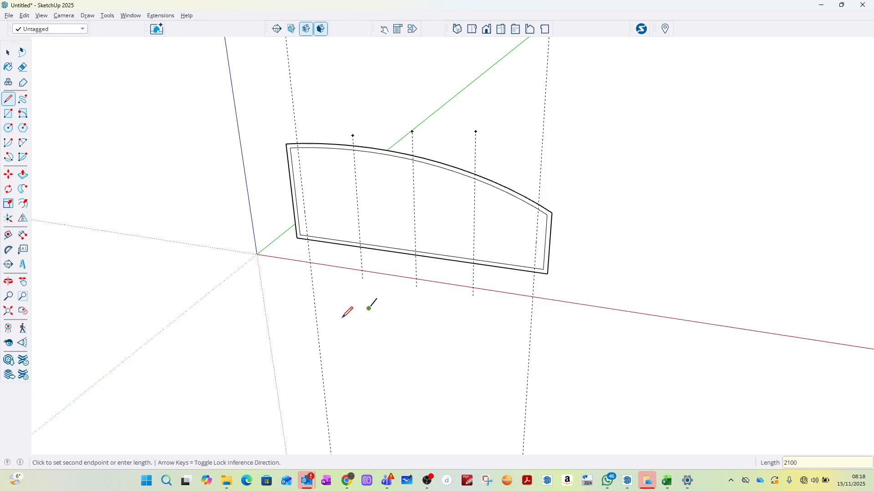
{"action": "key", "text": "Return"}
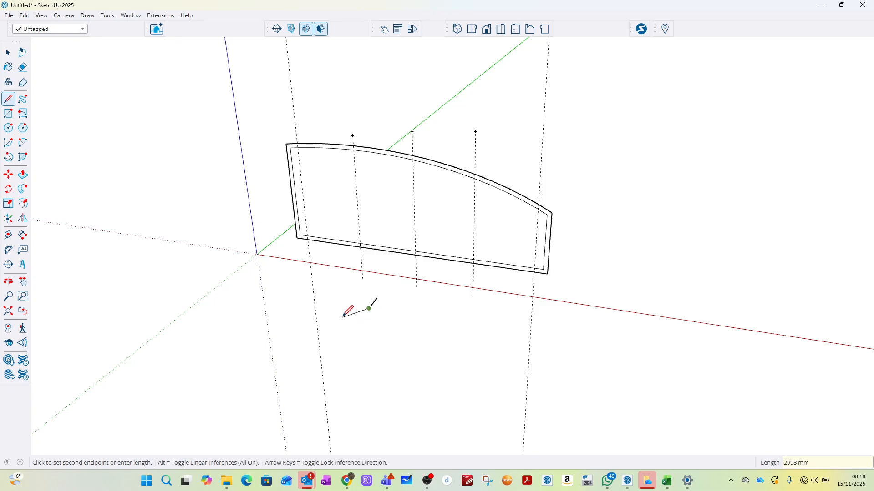
{"action": "key", "text": "Escape"}
Step: Draw a 300 mm line straight down along the blue axis from the 2100 mm line's end farthest from the profile
{"action": "scroll", "coordinate": [380, 309], "scroll_direction": "up", "scroll_amount": 5}
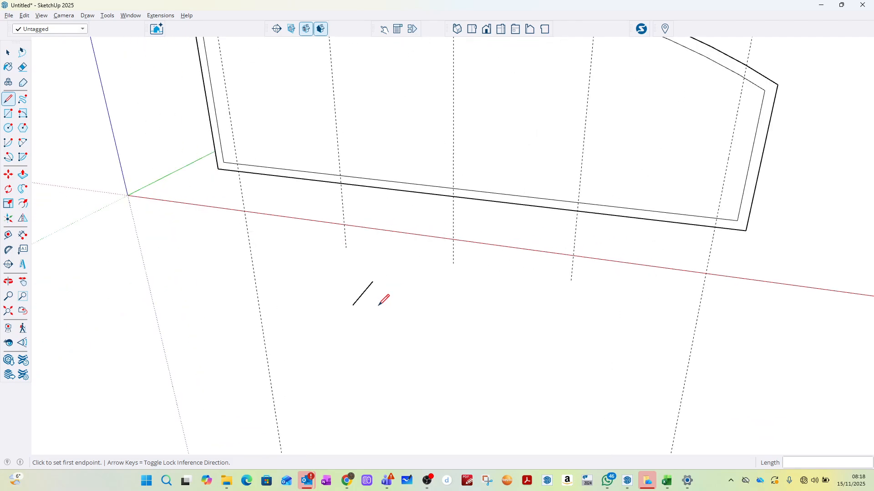
{"action": "left_click", "coordinate": [14, 100]}
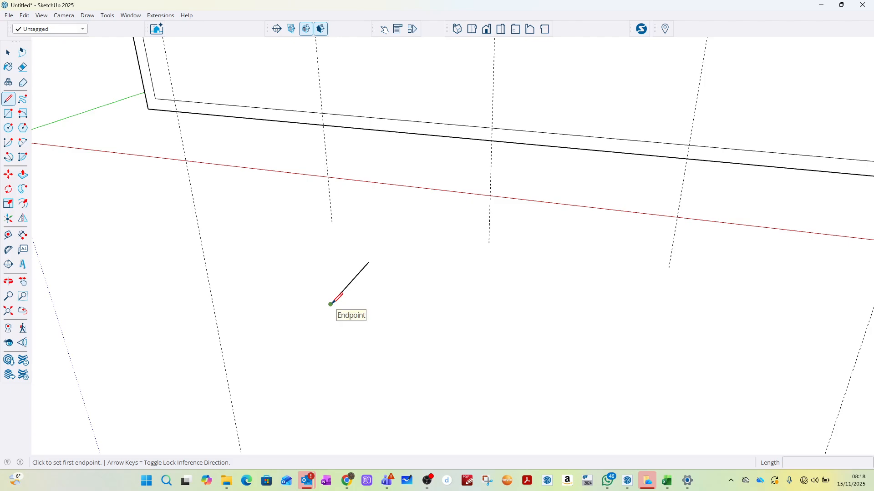
{"action": "left_click", "coordinate": [330, 304]}
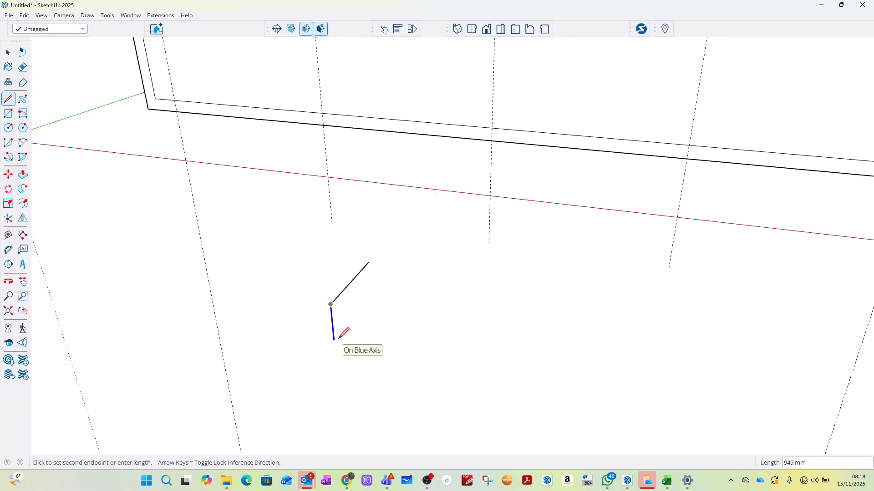
{"action": "type", "text": "3"}
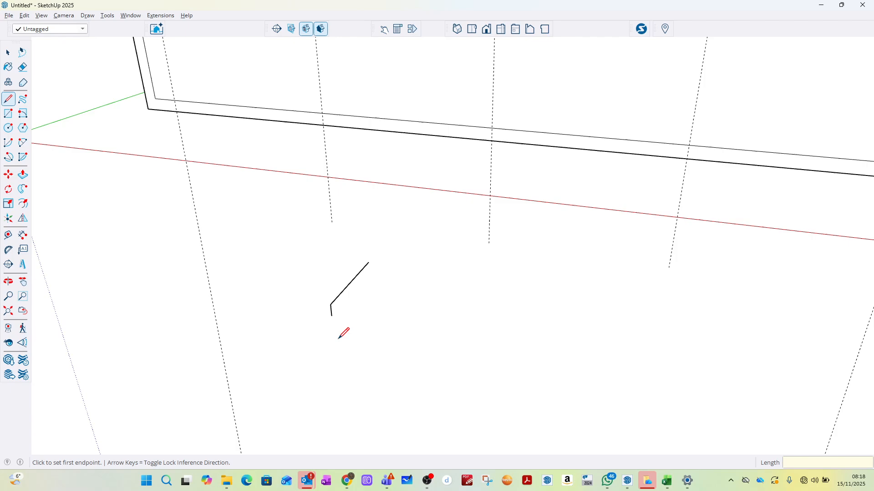
Step: Draw a 300 by 2100 mm upright rectangle between the short line's lower end and the long line's far end
{"action": "left_click", "coordinate": [8, 115]}
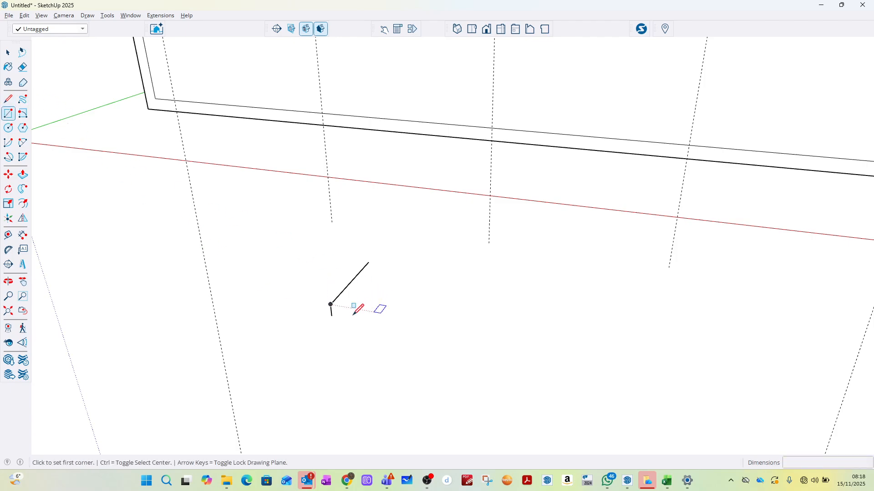
{"action": "scroll", "coordinate": [330, 314], "scroll_direction": "up", "scroll_amount": 3}
{"action": "left_click", "coordinate": [328, 315]}
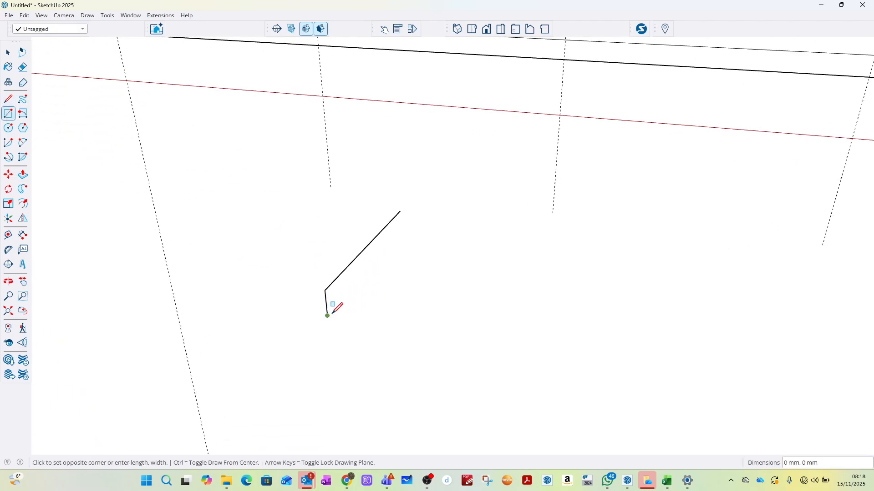
{"action": "left_click", "coordinate": [401, 211]}
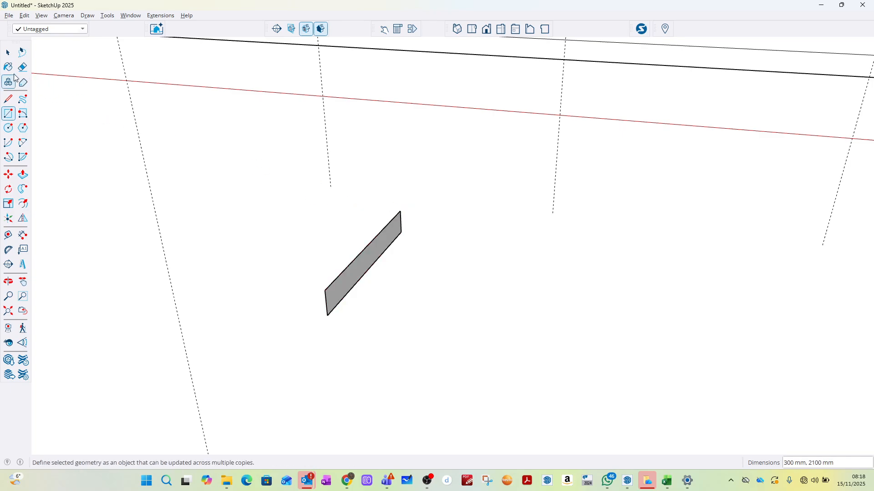
Step: Push/Pull the 300 by 2100 mm rectangle by 500 mm toward the origin side to form a box
{"action": "left_click", "coordinate": [9, 53]}
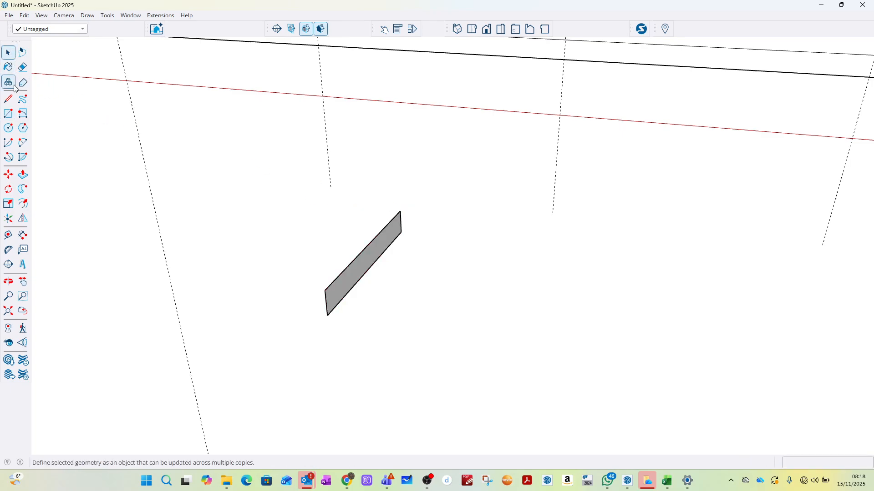
{"action": "left_click", "coordinate": [23, 180]}
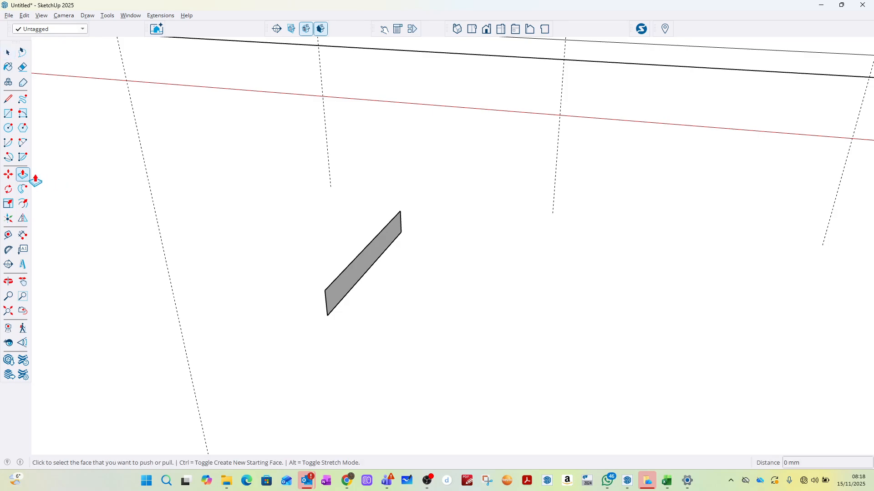
{"action": "left_click", "coordinate": [354, 287]}
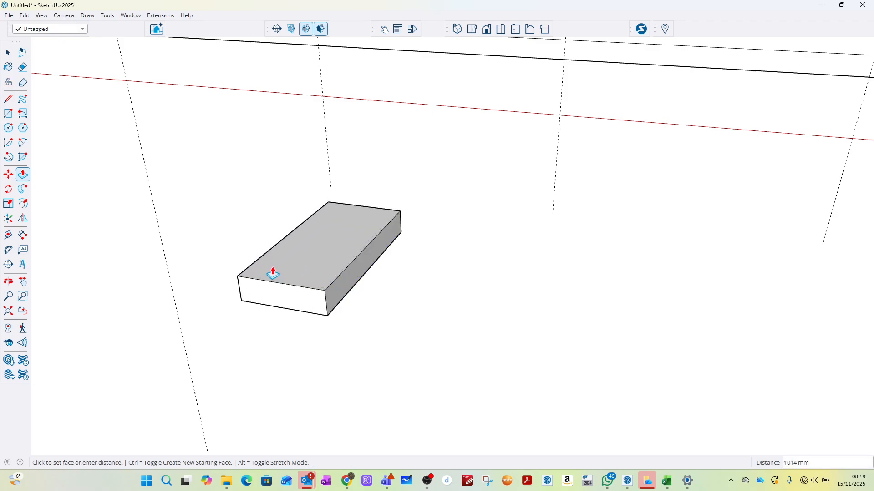
{"action": "type", "text": "500"}
{"action": "key", "text": "Return"}
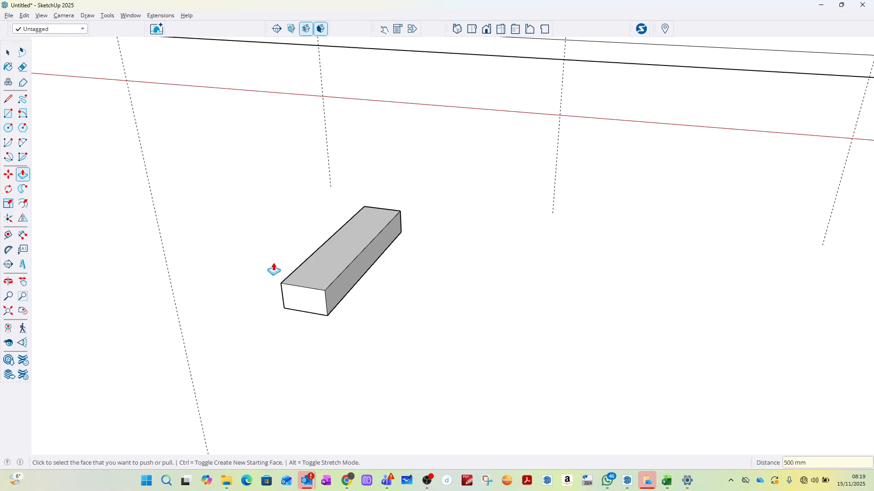
Step: Make a group of all the faces and edges of the 500 mm wide box
{"action": "left_click", "coordinate": [9, 53]}
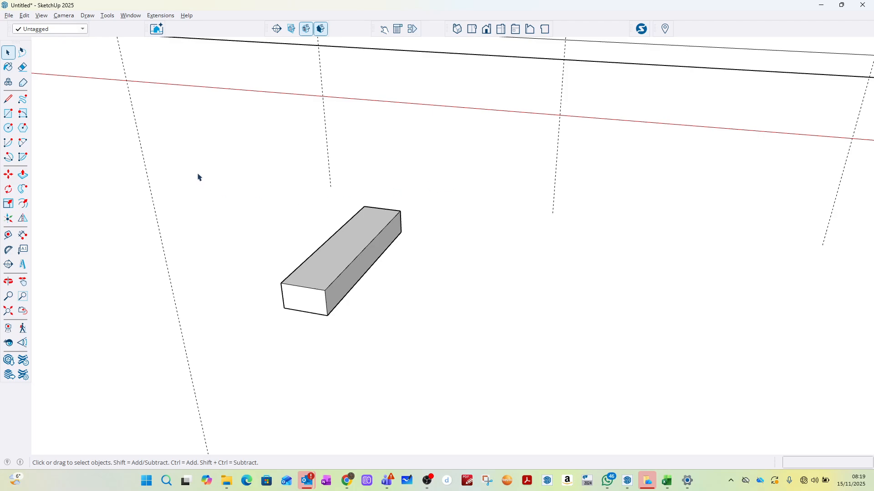
{"action": "left_click_drag", "start_coordinate": [199, 170], "coordinate": [511, 374]}
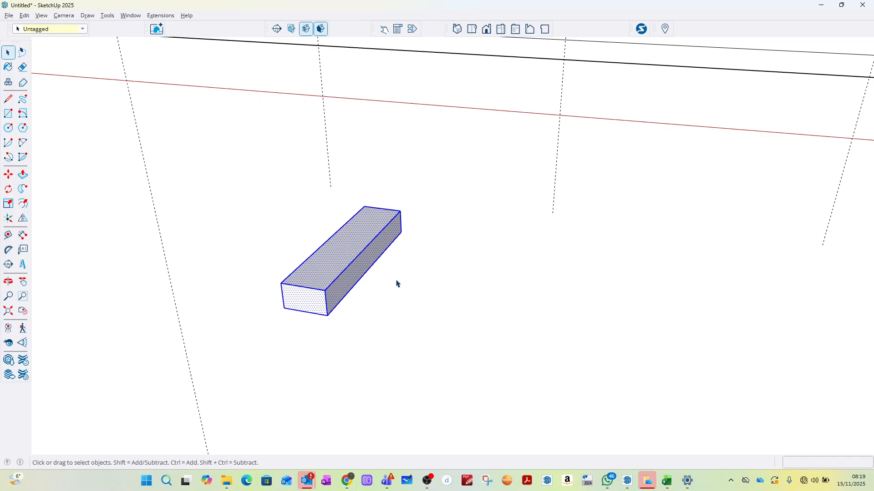
{"action": "right_click", "coordinate": [370, 244]}
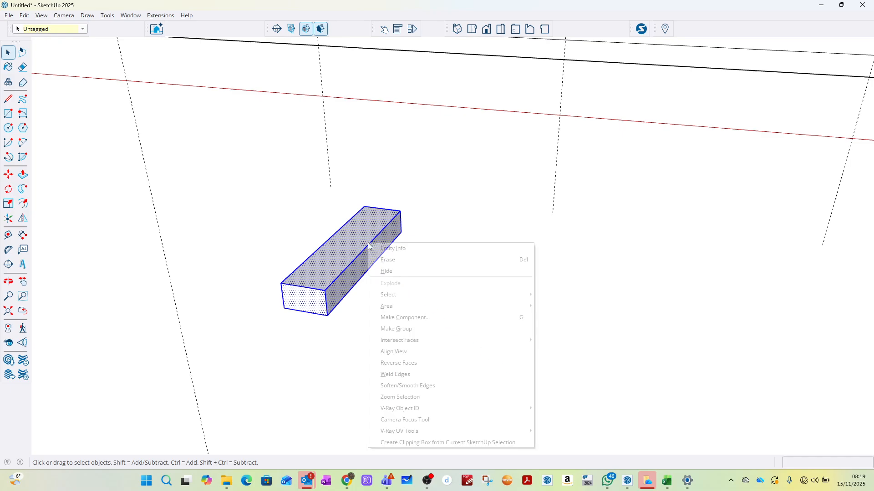
{"action": "left_click", "coordinate": [403, 330]}
{"action": "left_click", "coordinate": [429, 283]}
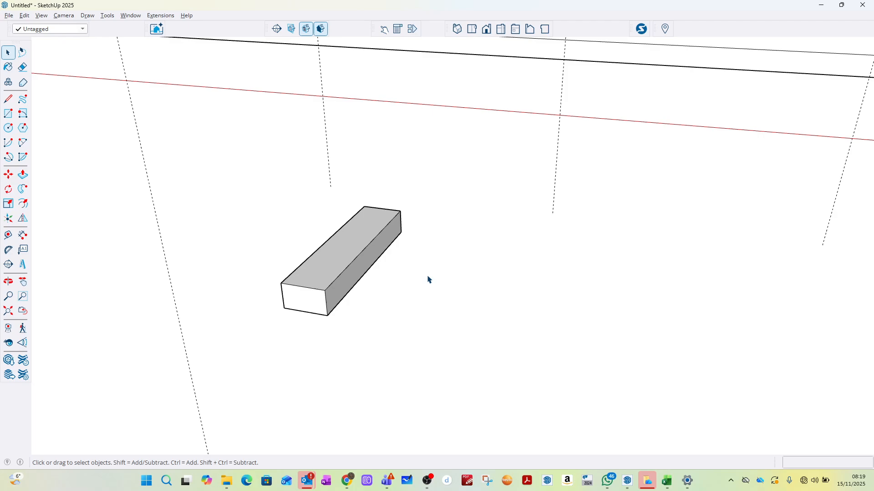
Step: Move the box group from the midpoint of its far top edge to where the second guide from the origin meets the inner arc
{"action": "scroll", "coordinate": [442, 286], "scroll_direction": "down", "scroll_amount": 3}
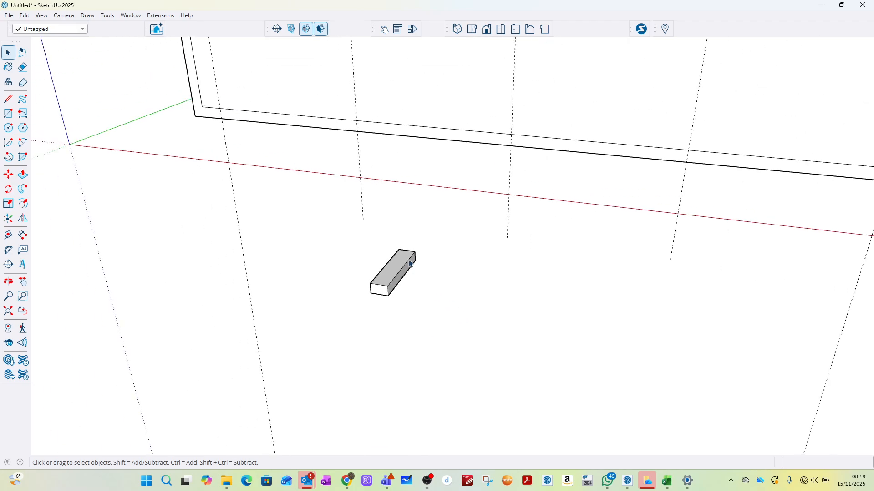
{"action": "left_click", "coordinate": [411, 264]}
{"action": "key", "text": "m"}
{"action": "scroll", "coordinate": [408, 251], "scroll_direction": "up", "scroll_amount": 5}
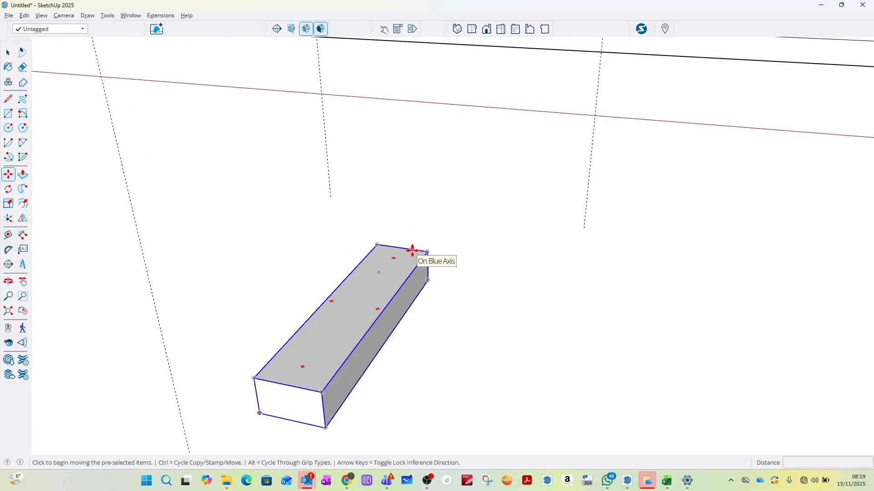
{"action": "left_click", "coordinate": [8, 52]}
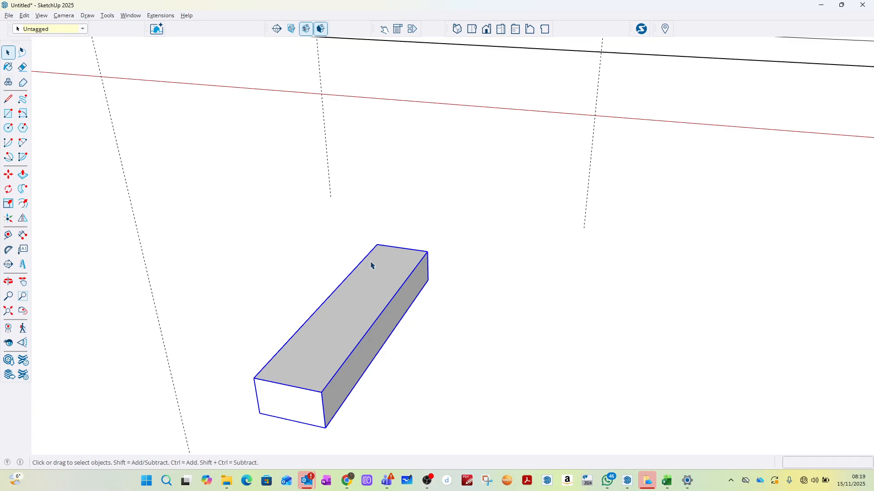
{"action": "key", "text": "m"}
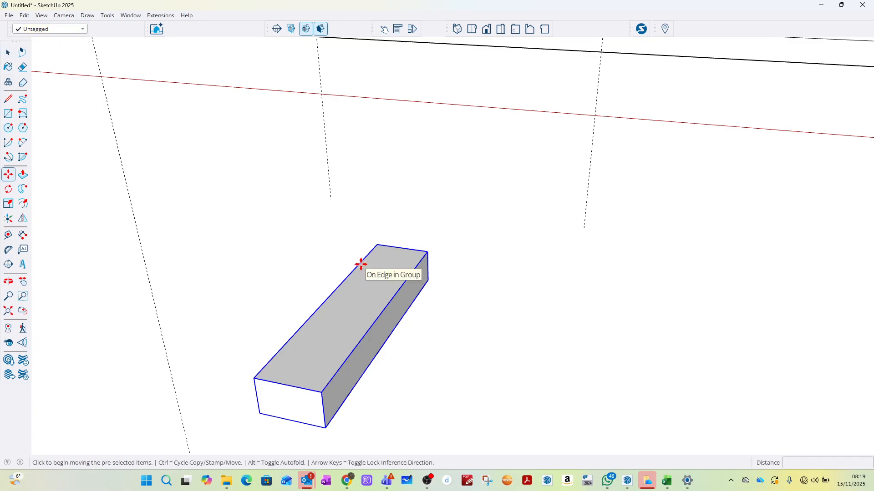
{"action": "scroll", "coordinate": [394, 270], "scroll_direction": "up", "scroll_amount": 5}
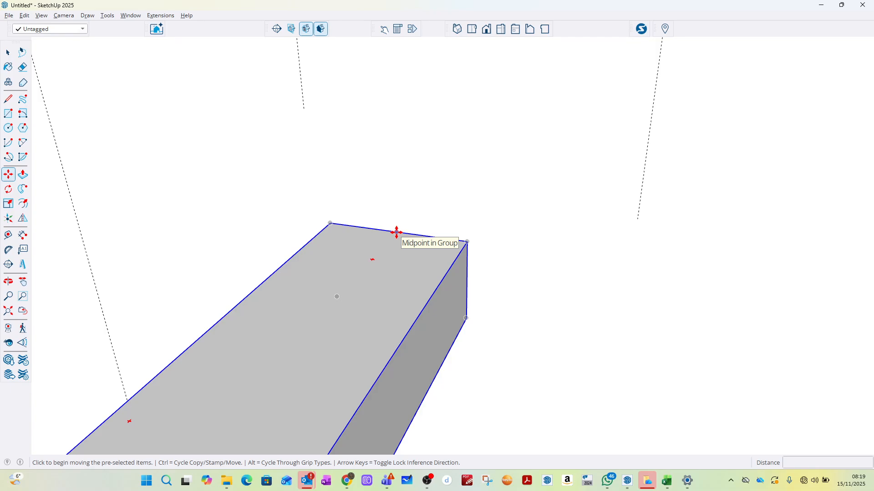
{"action": "left_click", "coordinate": [396, 233]}
{"action": "scroll", "coordinate": [396, 232], "scroll_direction": "down", "scroll_amount": 8}
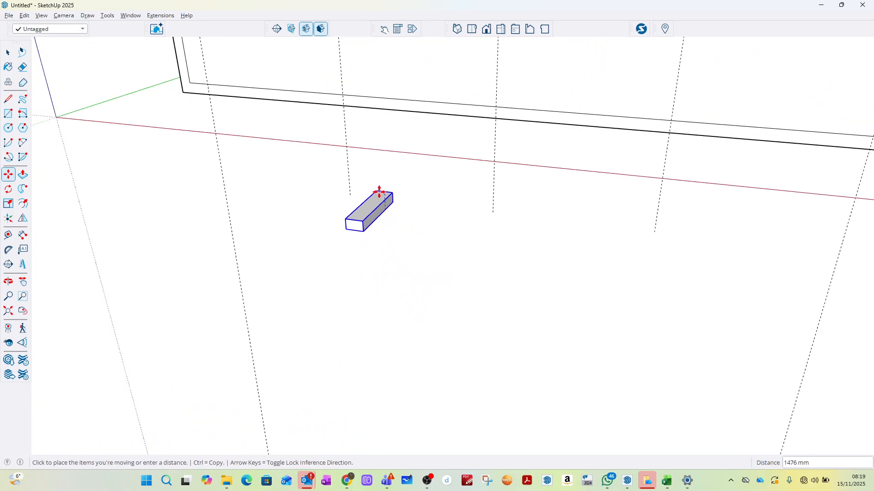
{"action": "scroll", "coordinate": [379, 192], "scroll_direction": "down", "scroll_amount": 8}
{"action": "scroll", "coordinate": [356, 181], "scroll_direction": "up", "scroll_amount": 6}
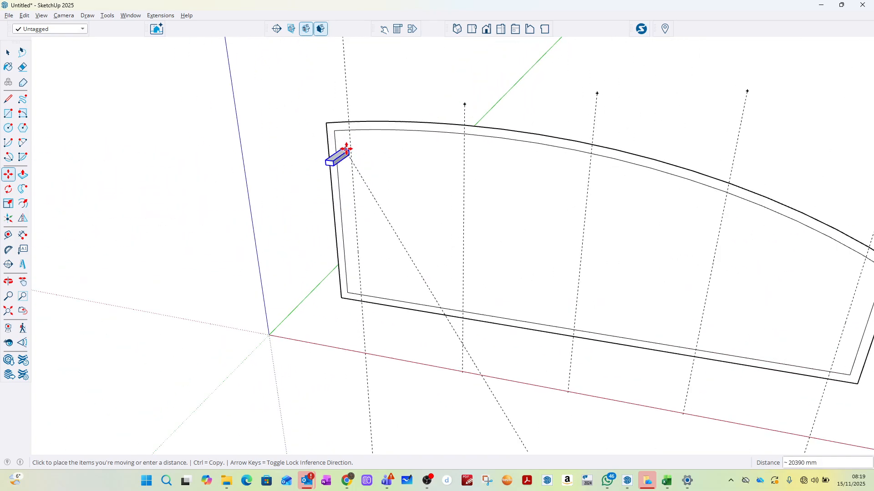
{"action": "scroll", "coordinate": [350, 145], "scroll_direction": "up", "scroll_amount": 4}
{"action": "scroll", "coordinate": [607, 123], "scroll_direction": "down", "scroll_amount": 2}
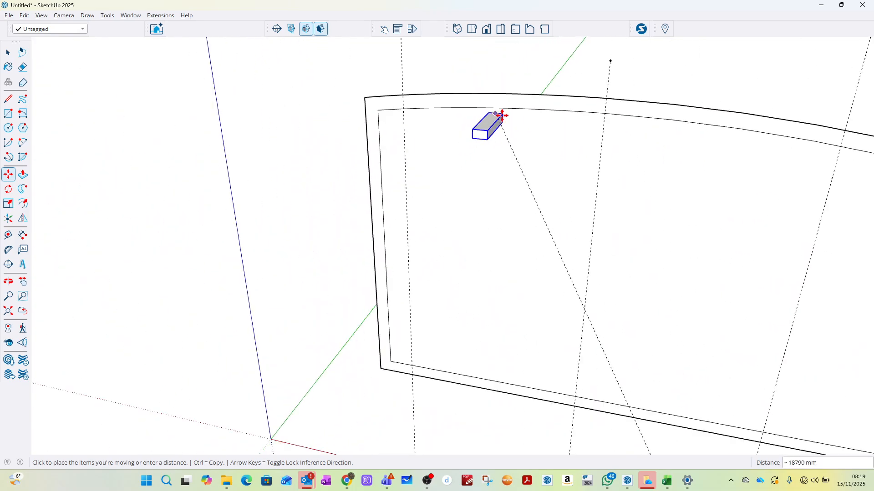
{"action": "scroll", "coordinate": [604, 117], "scroll_direction": "up", "scroll_amount": 6}
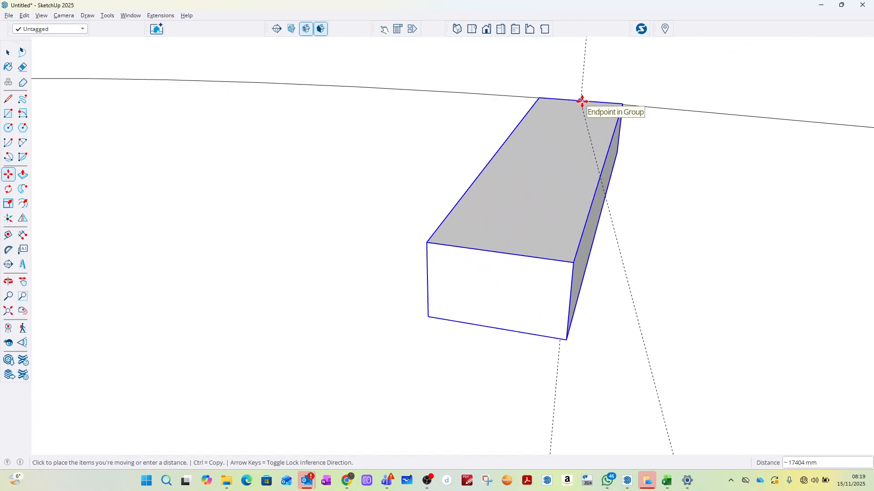
{"action": "left_click", "coordinate": [582, 101]}
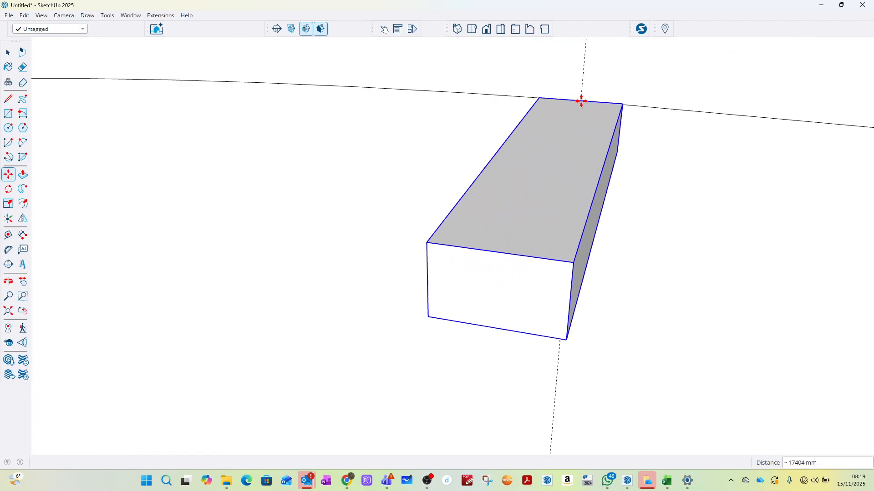
Step: Copy the box by its far top edge's midpoint to the intersection of the inner arc and the guide nearest the origin
{"action": "scroll", "coordinate": [473, 141], "scroll_direction": "down", "scroll_amount": 5}
{"action": "scroll", "coordinate": [518, 129], "scroll_direction": "up", "scroll_amount": 7}
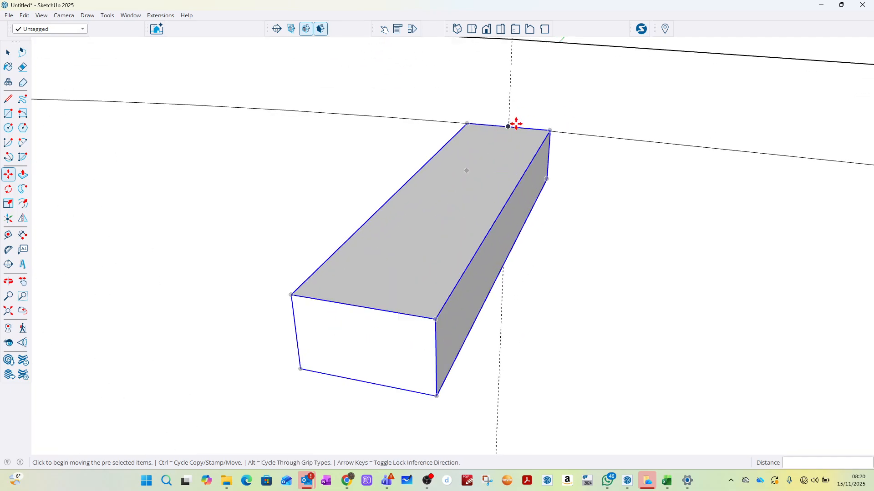
{"action": "scroll", "coordinate": [516, 123], "scroll_direction": "up", "scroll_amount": 3}
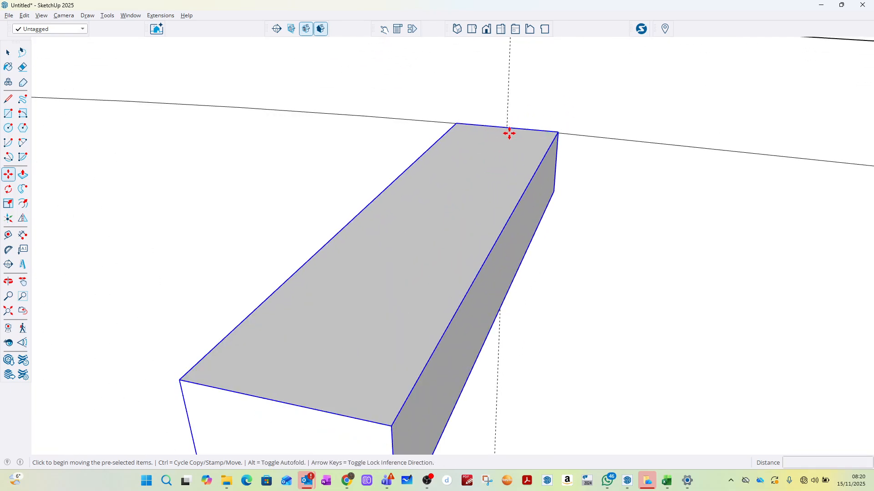
{"action": "left_click", "coordinate": [507, 127]}
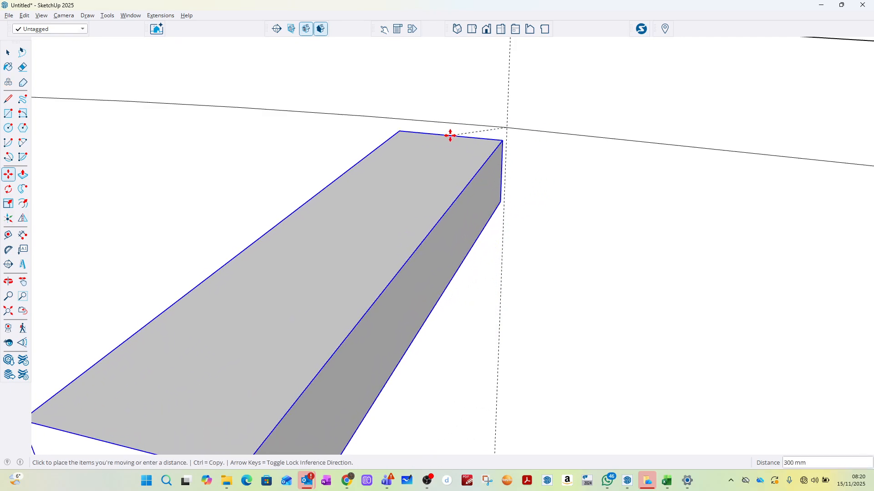
{"action": "scroll", "coordinate": [500, 158], "scroll_direction": "down", "scroll_amount": 3}
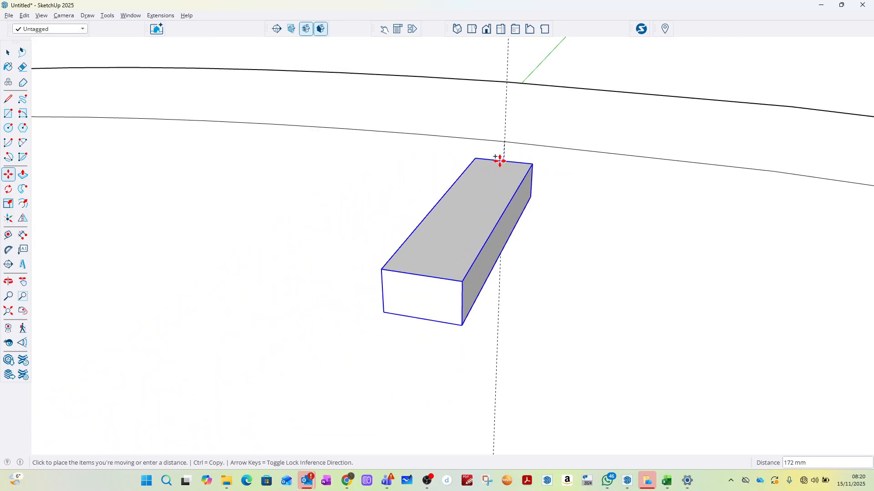
{"action": "key", "text": "ctrl"}
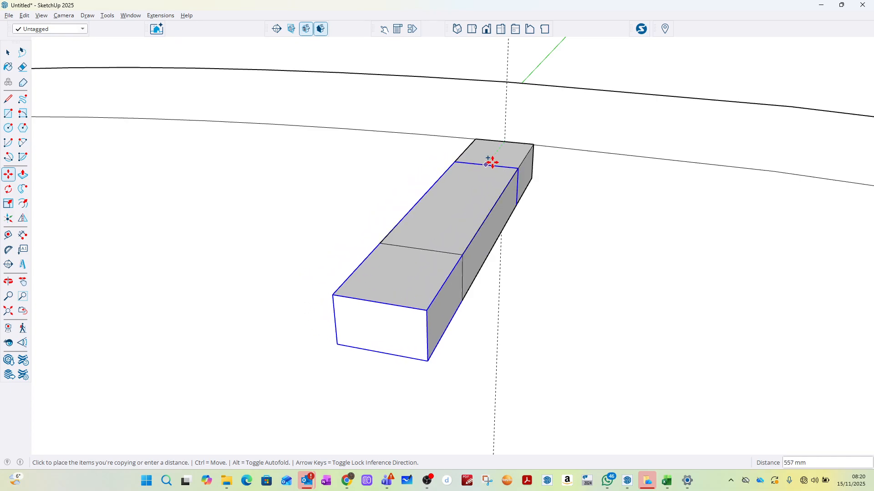
{"action": "scroll", "coordinate": [501, 163], "scroll_direction": "down", "scroll_amount": 5}
{"action": "scroll", "coordinate": [269, 146], "scroll_direction": "up", "scroll_amount": 8}
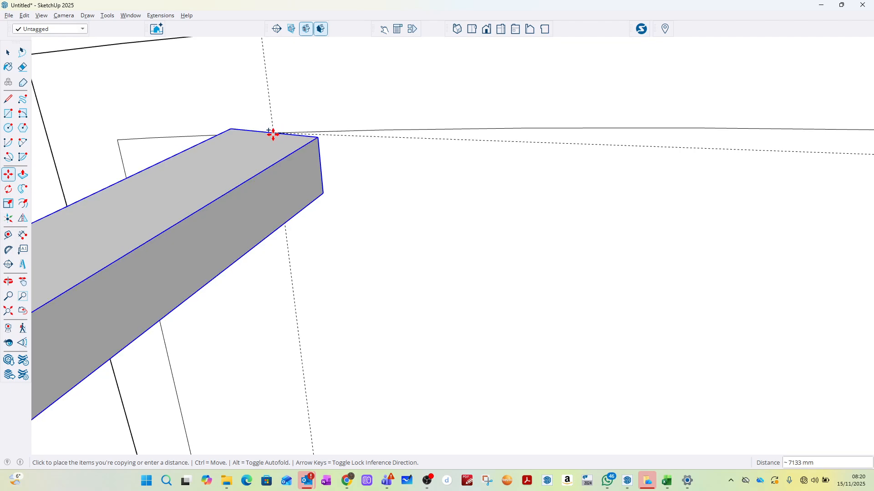
{"action": "left_click", "coordinate": [273, 134]}
Step: Copy the box from the first guide to where the third guide meets the inner arc, using its far top edge's midpoint
{"action": "left_click", "coordinate": [271, 132]}
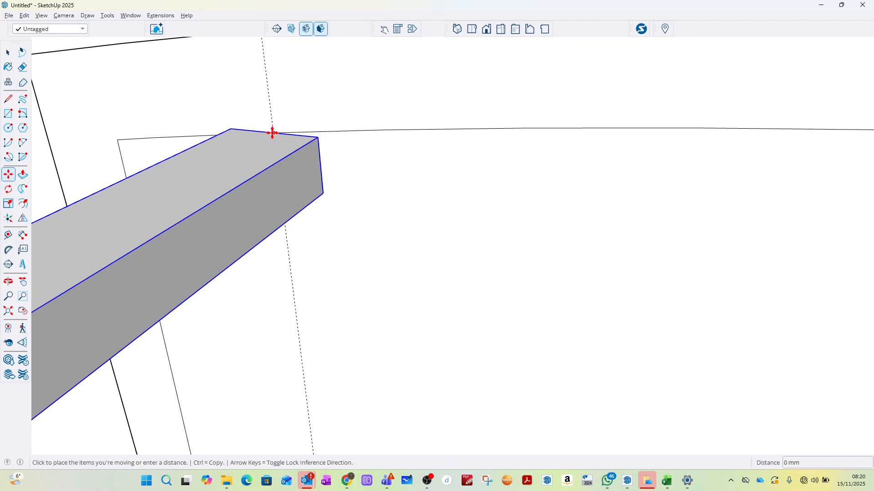
{"action": "scroll", "coordinate": [361, 156], "scroll_direction": "down", "scroll_amount": 6}
{"action": "scroll", "coordinate": [359, 157], "scroll_direction": "down", "scroll_amount": 7}
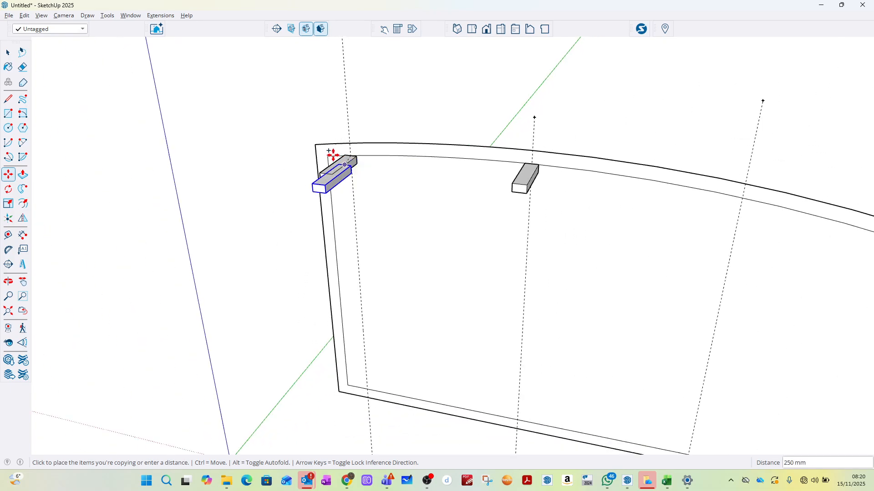
{"action": "scroll", "coordinate": [673, 210], "scroll_direction": "up", "scroll_amount": 6}
{"action": "scroll", "coordinate": [596, 173], "scroll_direction": "up", "scroll_amount": 2}
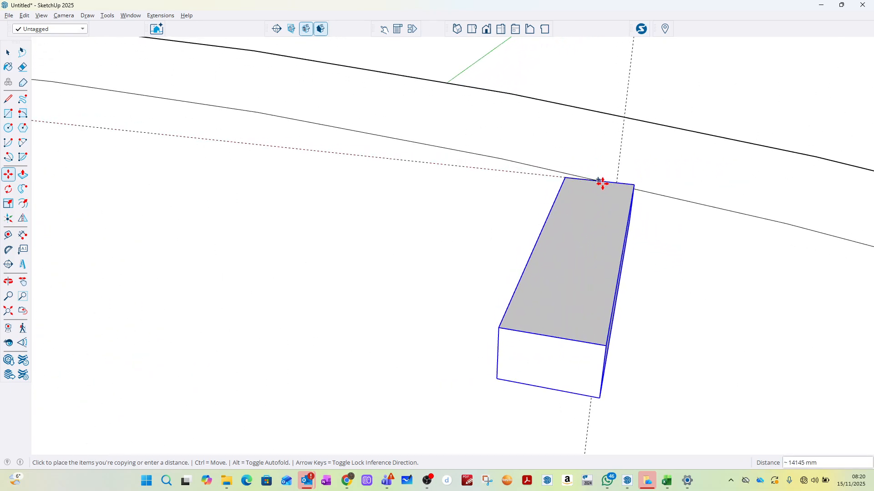
{"action": "scroll", "coordinate": [616, 187], "scroll_direction": "up", "scroll_amount": 4}
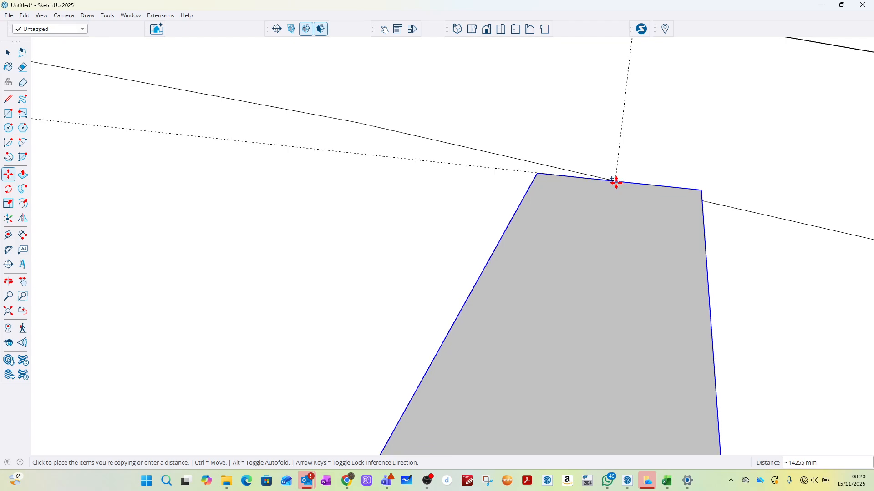
{"action": "left_click", "coordinate": [615, 181]}
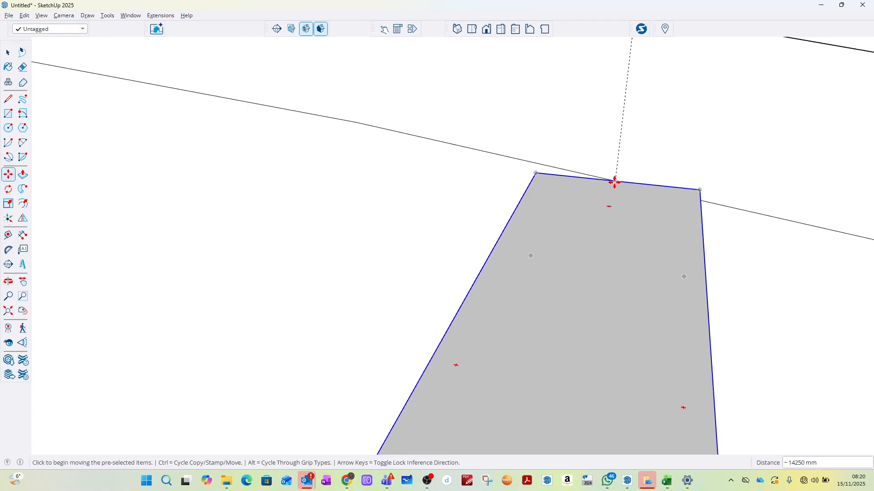
{"action": "left_click", "coordinate": [615, 182]}
{"action": "scroll", "coordinate": [614, 182], "scroll_direction": "down", "scroll_amount": 5}
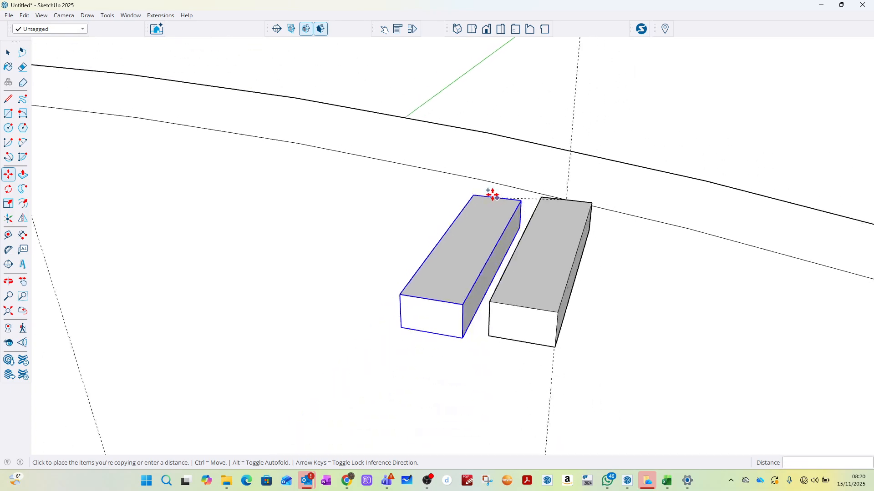
{"action": "scroll", "coordinate": [445, 164], "scroll_direction": "down", "scroll_amount": 3}
{"action": "scroll", "coordinate": [663, 230], "scroll_direction": "up", "scroll_amount": 5}
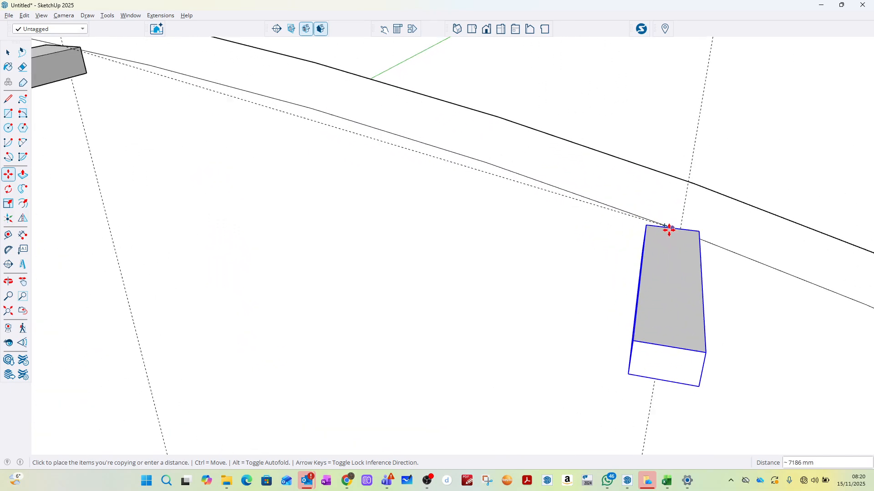
{"action": "scroll", "coordinate": [669, 229], "scroll_direction": "up", "scroll_amount": 3}
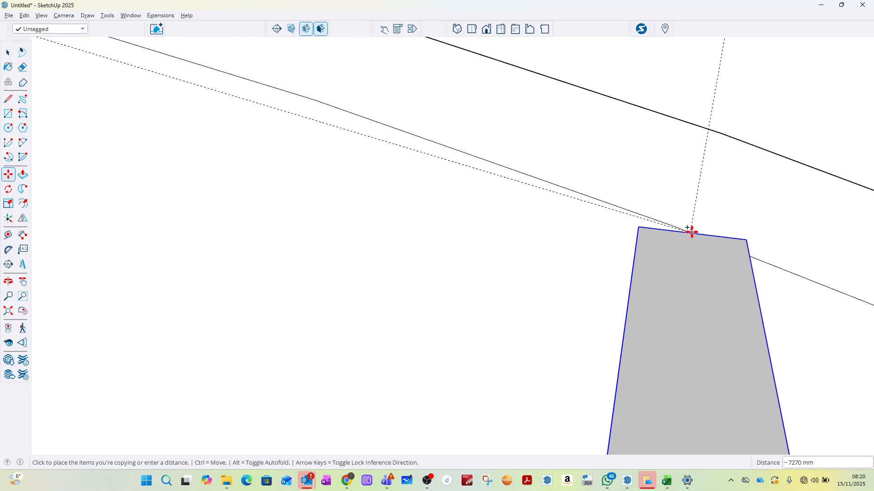
{"action": "scroll", "coordinate": [689, 233], "scroll_direction": "up", "scroll_amount": 2}
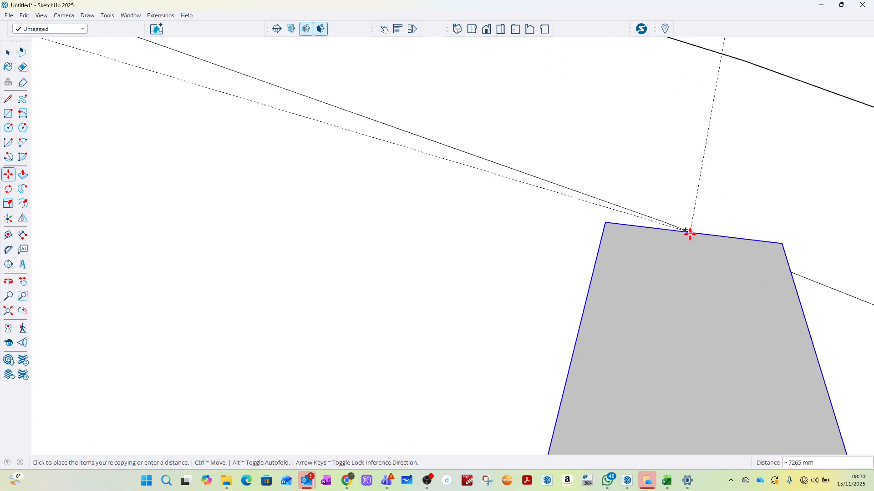
{"action": "scroll", "coordinate": [689, 234], "scroll_direction": "up", "scroll_amount": 2}
{"action": "middle_click_drag", "start_coordinate": [690, 234], "coordinate": [845, 266]}
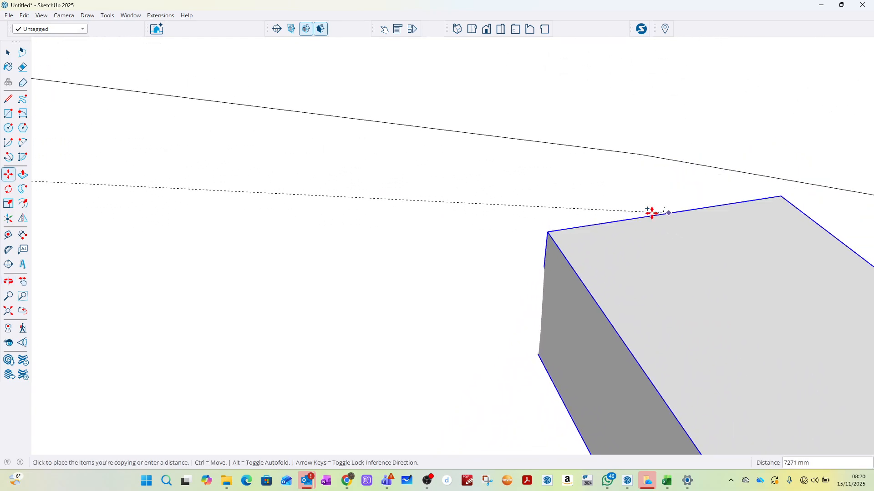
{"action": "mouse_move", "coordinate": [652, 212]}
{"action": "middle_mouse_down"}
{"action": "mouse_move", "coordinate": [607, 214]}
{"action": "mouse_move", "coordinate": [651, 218]}
{"action": "middle_mouse_up"}
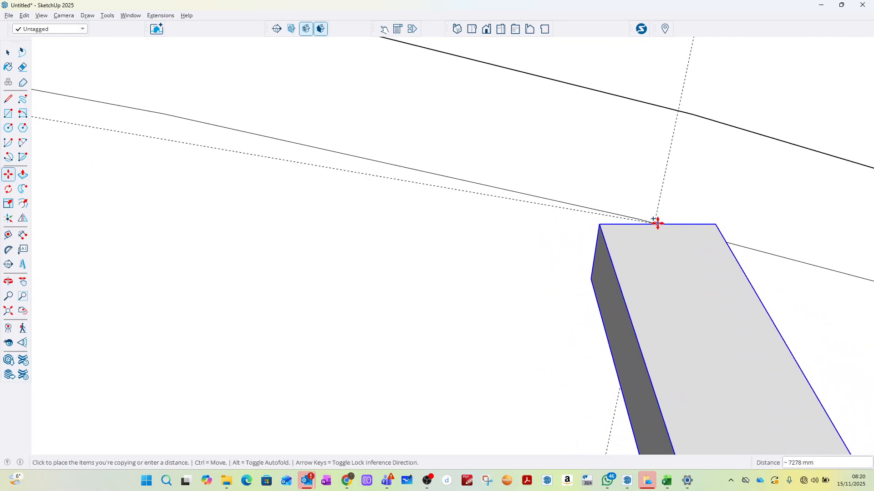
{"action": "middle_click_drag", "start_coordinate": [653, 223], "coordinate": [694, 172]}
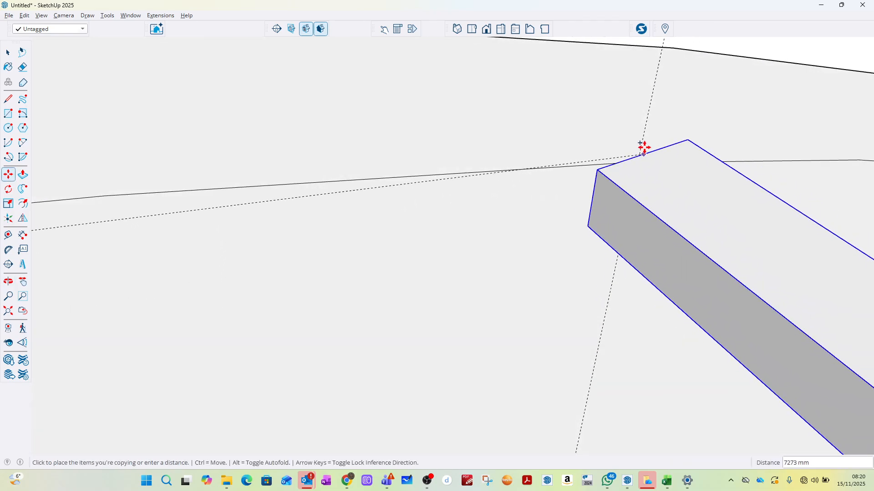
{"action": "scroll", "coordinate": [613, 258], "scroll_direction": "down", "scroll_amount": 4}
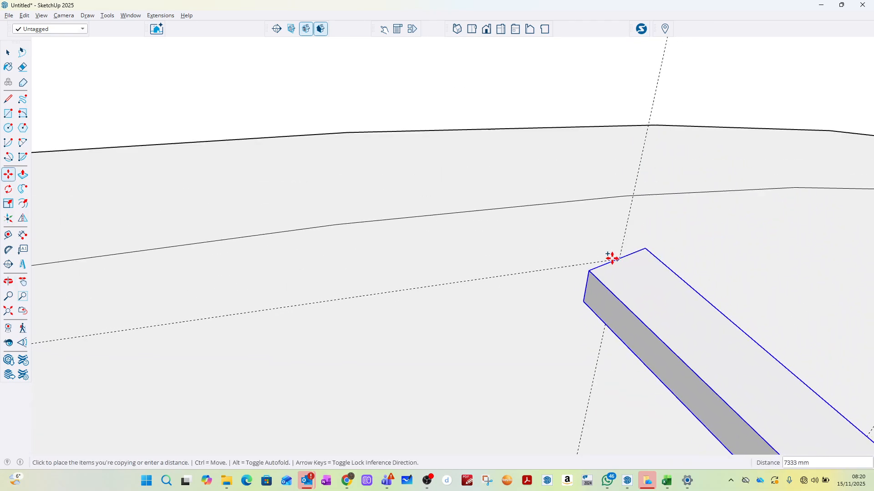
{"action": "scroll", "coordinate": [610, 264], "scroll_direction": "down", "scroll_amount": 2}
{"action": "key", "text": "Escape"}
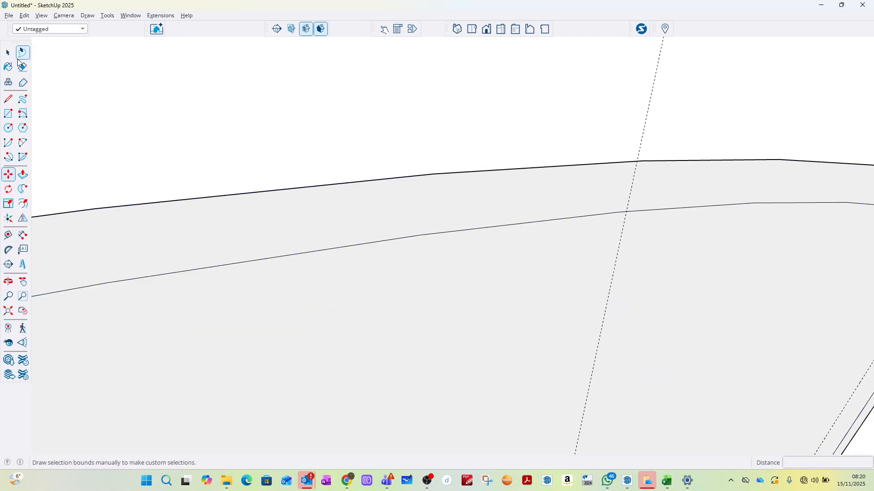
Step: Copy the box from the third guide to where the fifth guide meets the inner arc, using its far top edge's midpoint
{"action": "scroll", "coordinate": [455, 164], "scroll_direction": "down", "scroll_amount": 3}
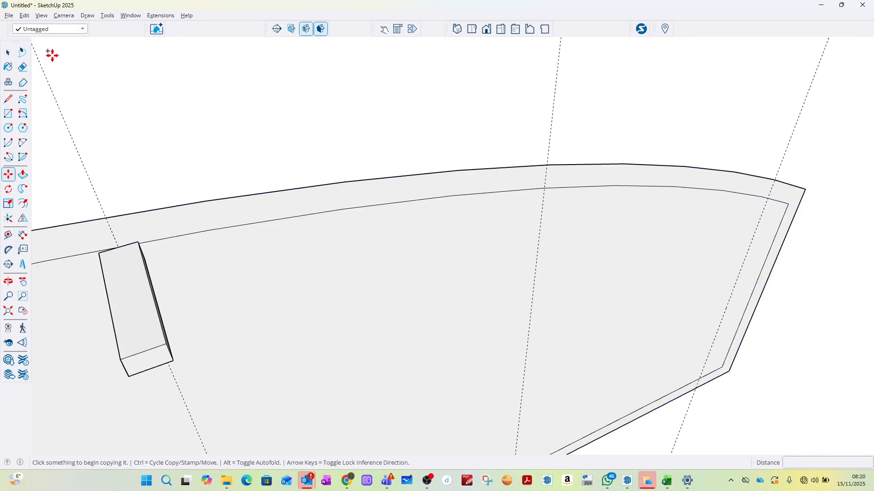
{"action": "left_click", "coordinate": [9, 52]}
{"action": "scroll", "coordinate": [470, 195], "scroll_direction": "down", "scroll_amount": 3}
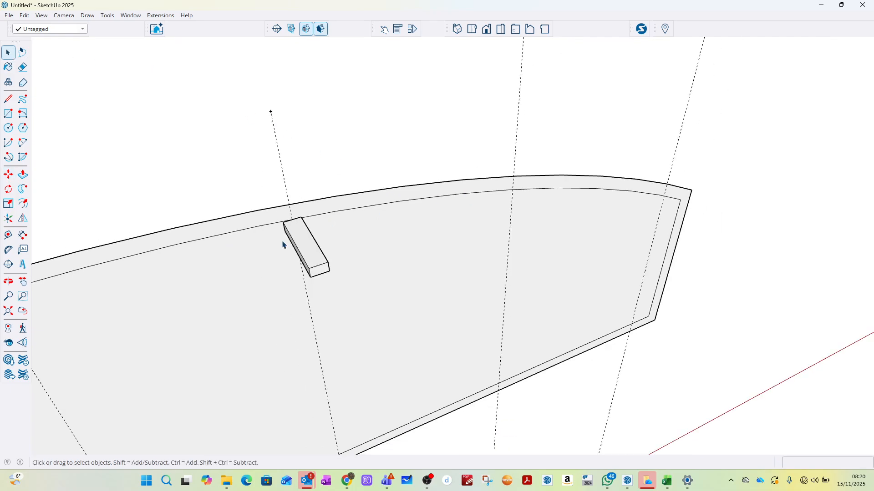
{"action": "left_click", "coordinate": [305, 240]}
{"action": "key", "text": "m"}
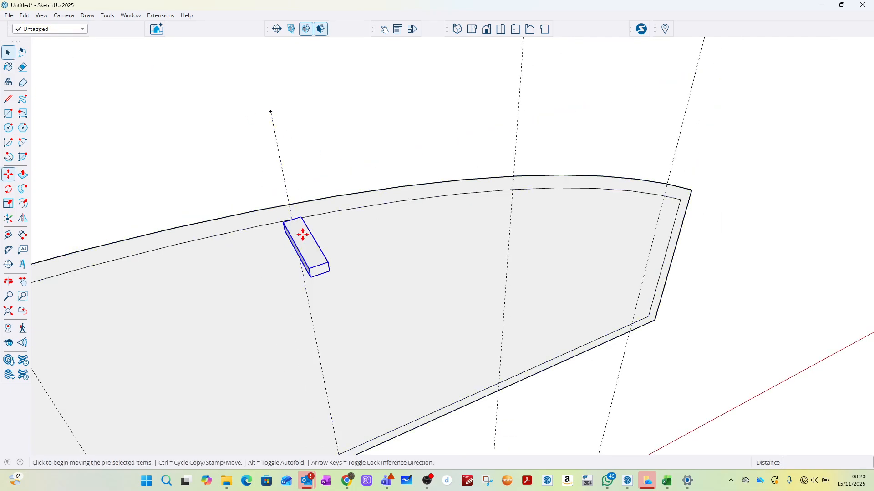
{"action": "scroll", "coordinate": [291, 223], "scroll_direction": "up", "scroll_amount": 5}
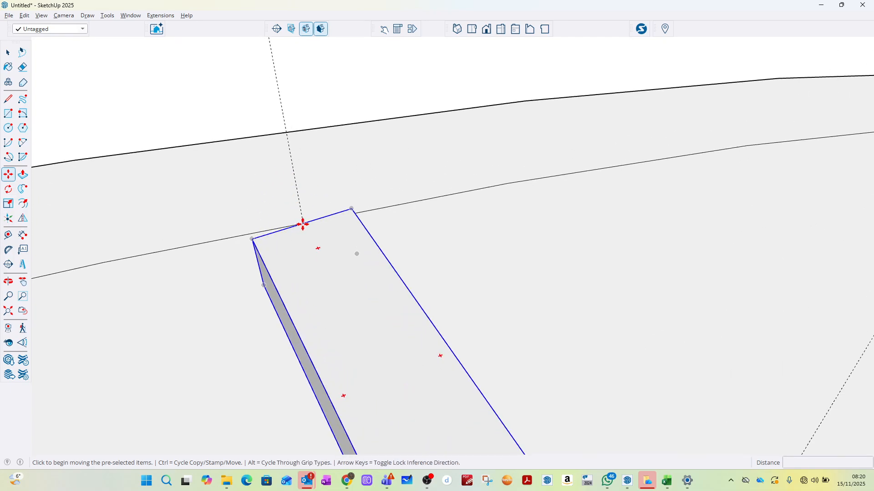
{"action": "left_click", "coordinate": [299, 224]}
{"action": "scroll", "coordinate": [347, 238], "scroll_direction": "down", "scroll_amount": 2}
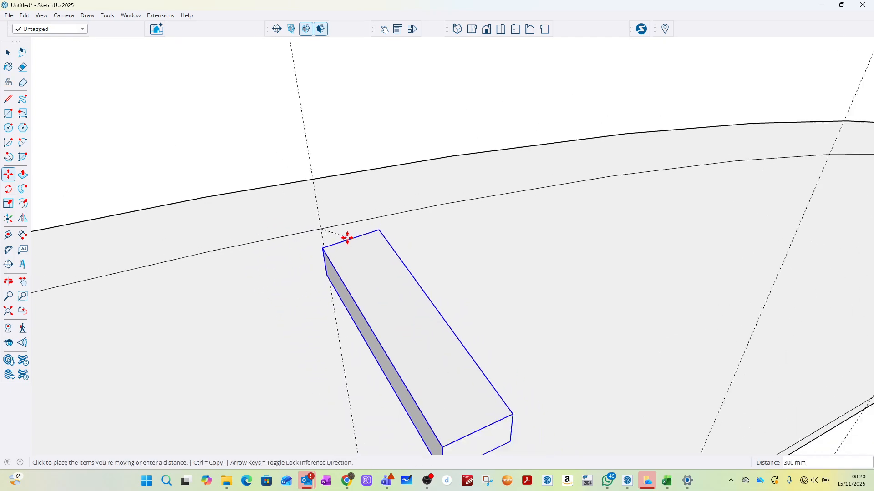
{"action": "scroll", "coordinate": [347, 238], "scroll_direction": "down", "scroll_amount": 2}
{"action": "key", "text": "ctrl"}
{"action": "scroll", "coordinate": [585, 207], "scroll_direction": "down", "scroll_amount": 2}
{"action": "scroll", "coordinate": [701, 214], "scroll_direction": "up", "scroll_amount": 3}
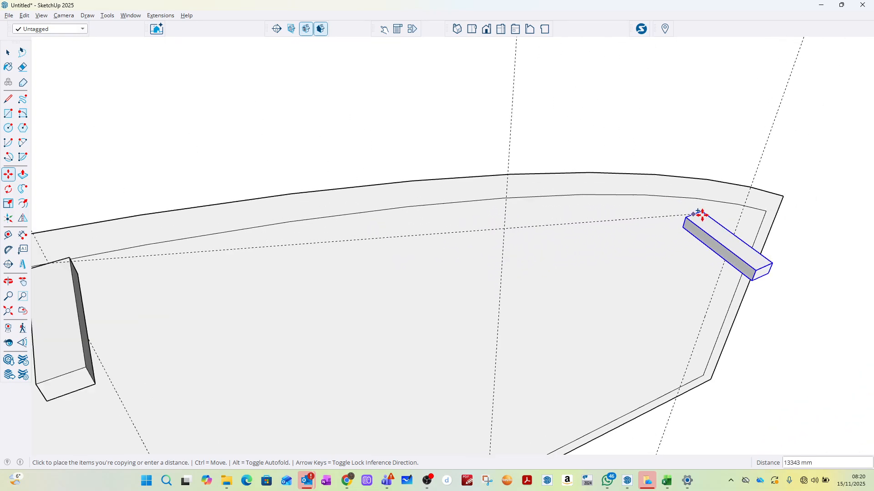
{"action": "scroll", "coordinate": [701, 214], "scroll_direction": "up", "scroll_amount": 2}
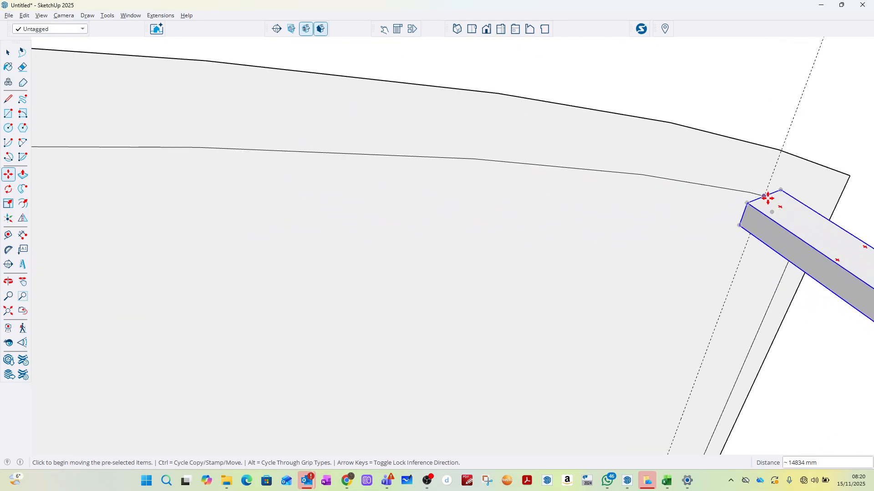
{"action": "left_click", "coordinate": [765, 195]}
Step: Copy the box from the fifth guide to the fourth guide's intersection with the inner arc, then clear the selection
{"action": "left_click", "coordinate": [765, 196]}
{"action": "scroll", "coordinate": [320, 194], "scroll_direction": "down", "scroll_amount": 4}
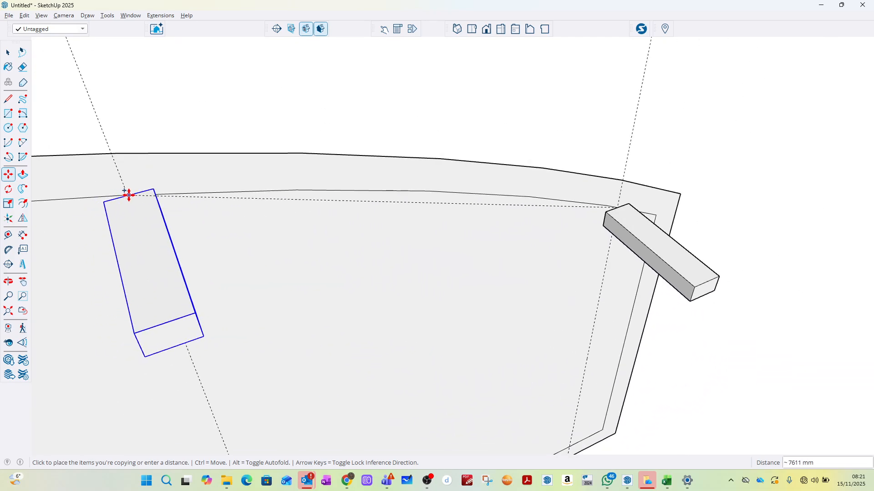
{"action": "left_click", "coordinate": [128, 194]}
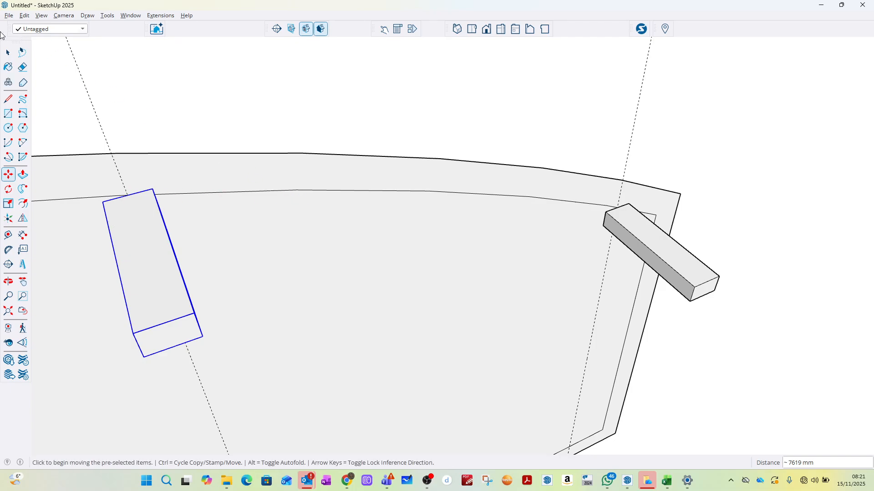
{"action": "left_click", "coordinate": [8, 54]}
{"action": "left_click", "coordinate": [303, 97]}
{"action": "scroll", "coordinate": [459, 197], "scroll_direction": "down", "scroll_amount": 3}
{"action": "scroll", "coordinate": [459, 197], "scroll_direction": "down", "scroll_amount": 3}
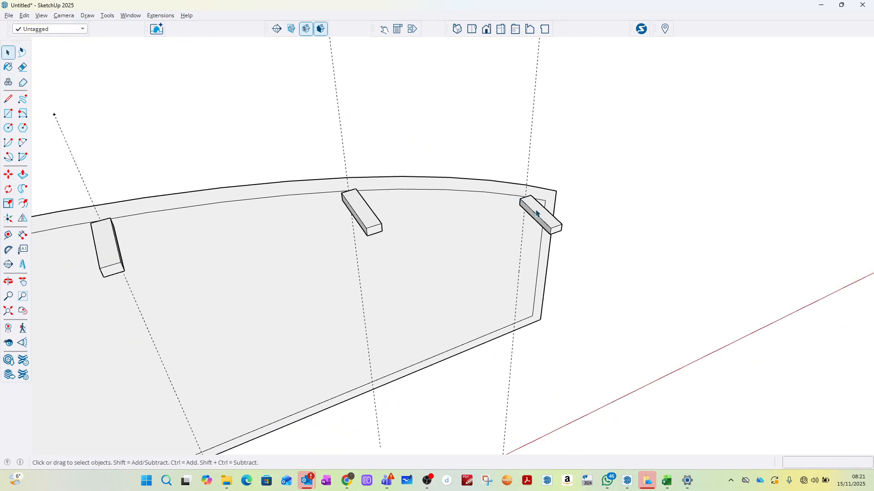
Step: Draw a vertical line from the second box's lower corner at the profile down to the profile's inner bottom edge
{"action": "middle_click_drag", "start_coordinate": [459, 197], "coordinate": [488, 182]}
{"action": "key", "text": "space"}
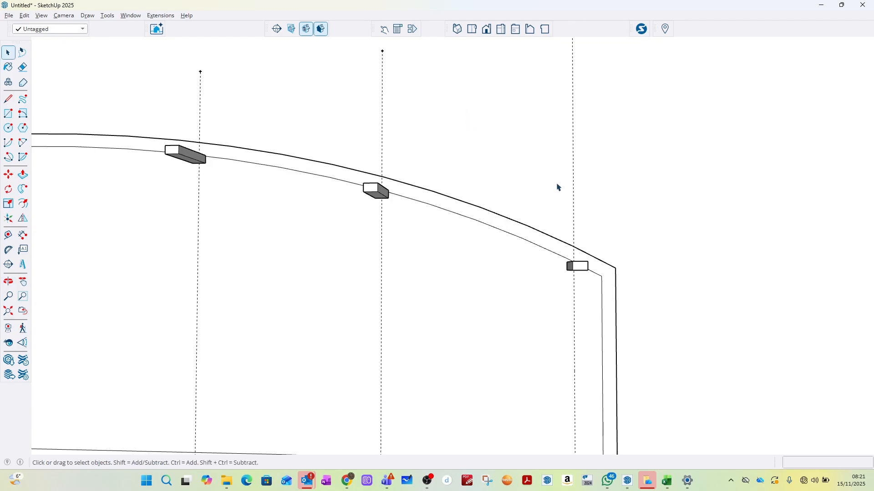
{"action": "scroll", "coordinate": [546, 187], "scroll_direction": "down", "scroll_amount": 5}
{"action": "middle_click_drag", "start_coordinate": [185, 144], "coordinate": [334, 175]}
{"action": "scroll", "coordinate": [334, 172], "scroll_direction": "up", "scroll_amount": 4}
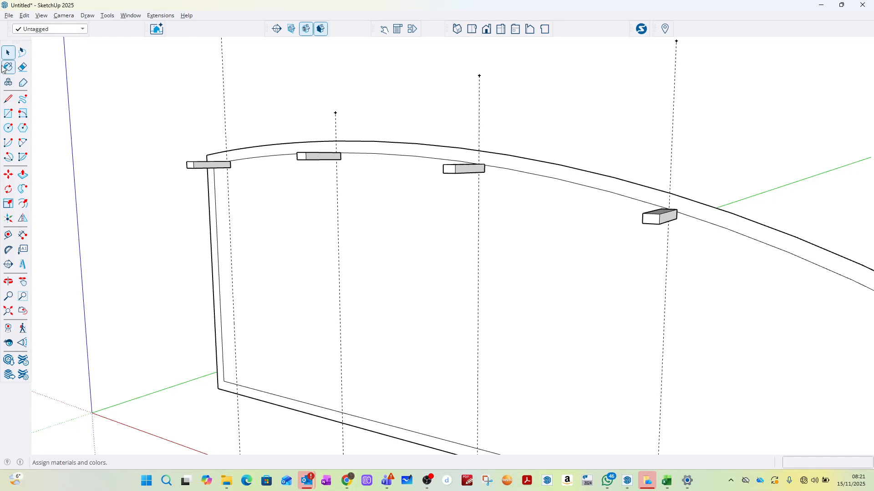
{"action": "left_click", "coordinate": [8, 99]}
{"action": "scroll", "coordinate": [357, 173], "scroll_direction": "up", "scroll_amount": 5}
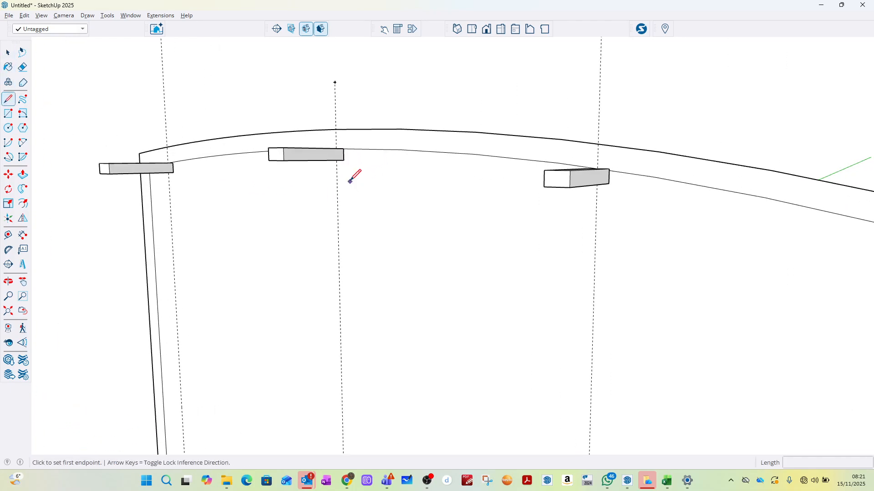
{"action": "mouse_move", "coordinate": [346, 141]}
{"action": "middle_mouse_down"}
{"action": "mouse_move", "coordinate": [358, 217]}
{"action": "mouse_move", "coordinate": [341, 168]}
{"action": "middle_mouse_up"}
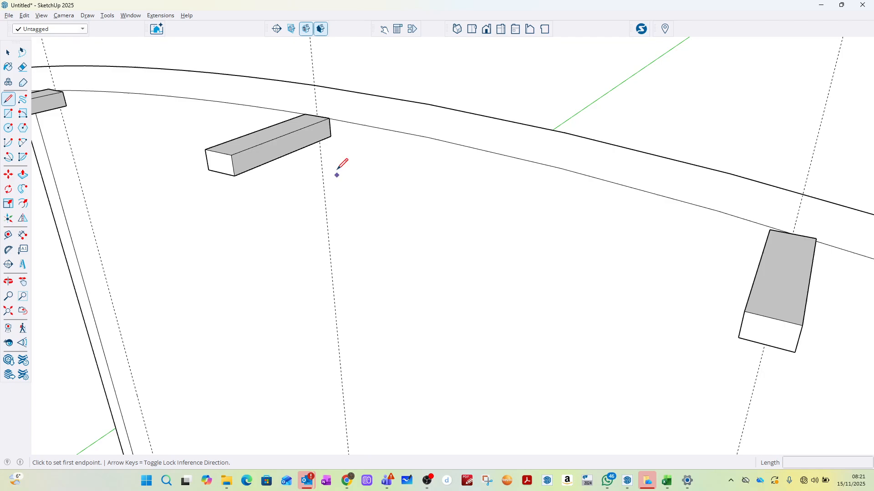
{"action": "scroll", "coordinate": [333, 121], "scroll_direction": "up", "scroll_amount": 3}
{"action": "left_click", "coordinate": [326, 115]}
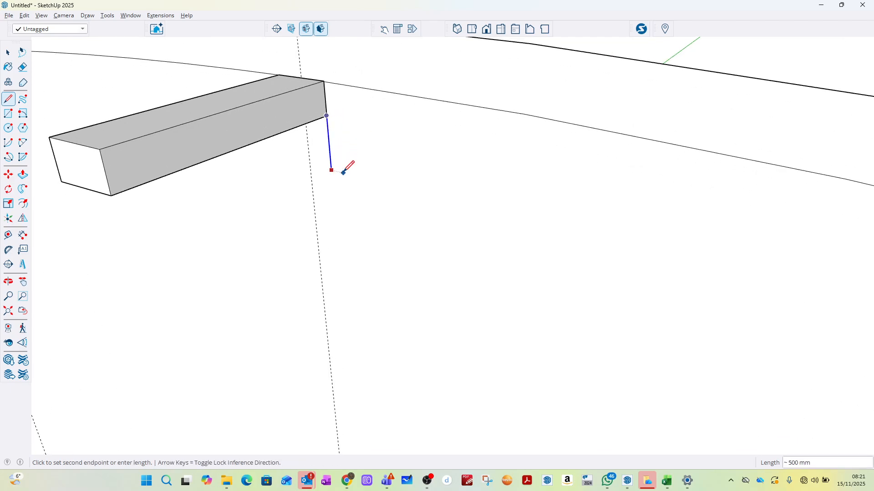
{"action": "scroll", "coordinate": [346, 169], "scroll_direction": "down", "scroll_amount": 8}
{"action": "scroll", "coordinate": [336, 142], "scroll_direction": "down", "scroll_amount": 1}
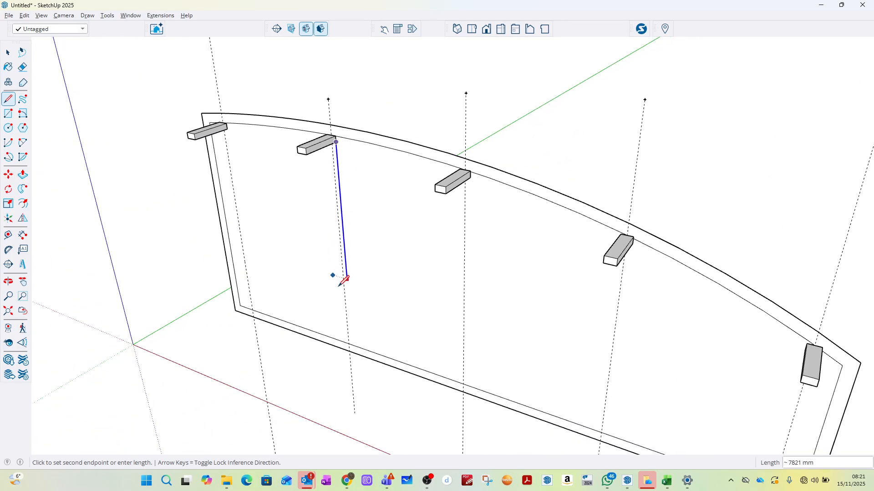
{"action": "scroll", "coordinate": [357, 341], "scroll_direction": "up", "scroll_amount": 4}
{"action": "scroll", "coordinate": [357, 343], "scroll_direction": "up", "scroll_amount": 1}
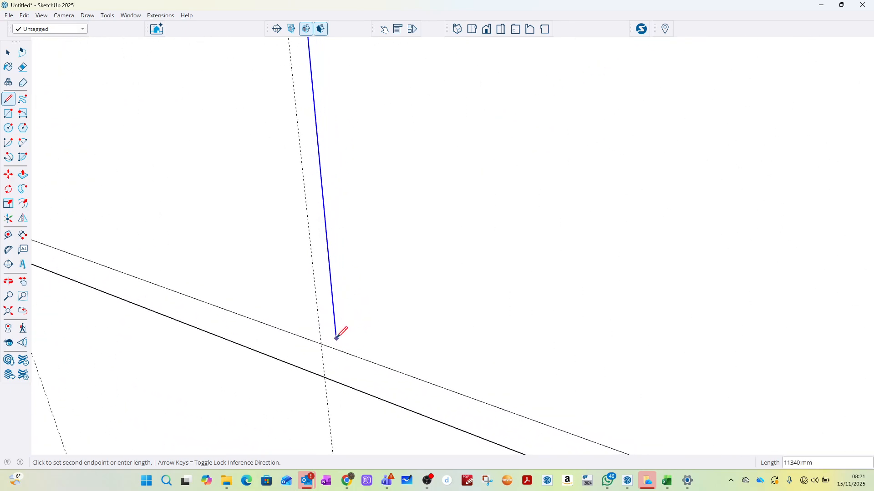
{"action": "left_click", "coordinate": [337, 350]}
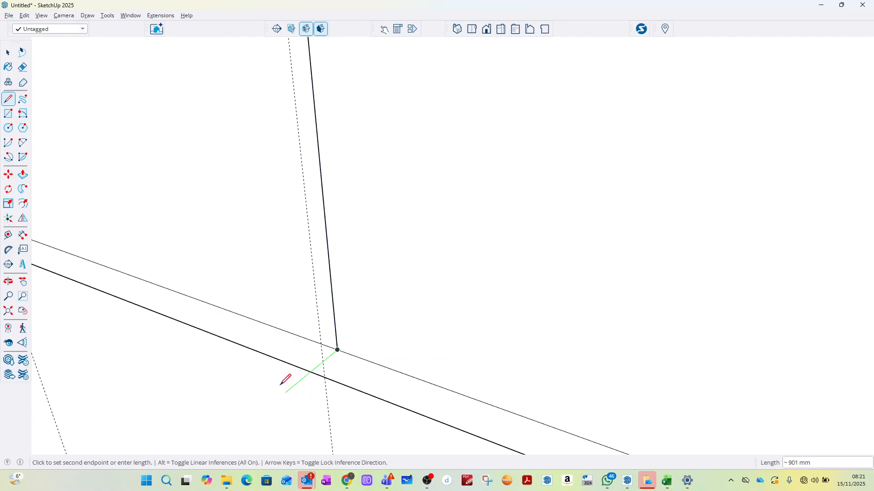
Step: Draw a 300 mm line outward along the green axis from the vertical line's lower end
{"action": "key", "text": "Left"}
{"action": "type", "text": "3"}
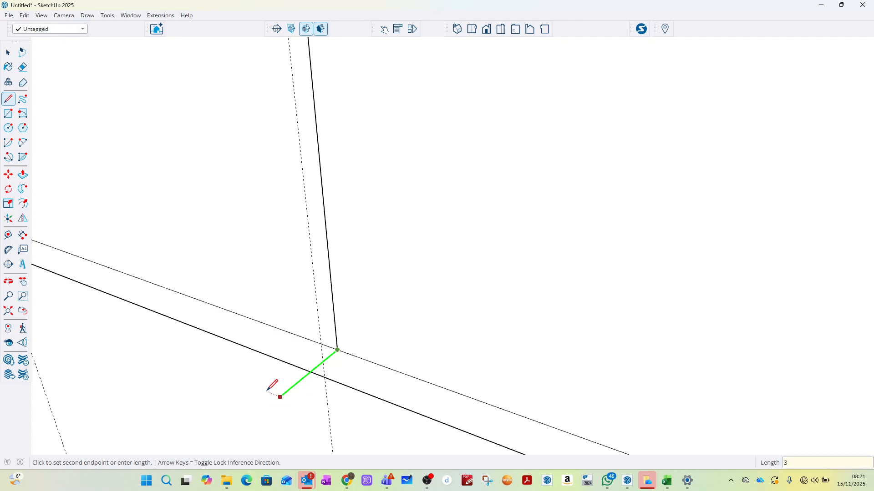
{"action": "key", "text": "Return"}
{"action": "key", "text": "Escape"}
Step: Draw a vertical line from the second box's outer lower corner down to the level of the first vertical line's lower end
{"action": "middle_click_drag", "start_coordinate": [270, 366], "coordinate": [148, 298]}
{"action": "scroll", "coordinate": [320, 369], "scroll_direction": "down", "scroll_amount": 5}
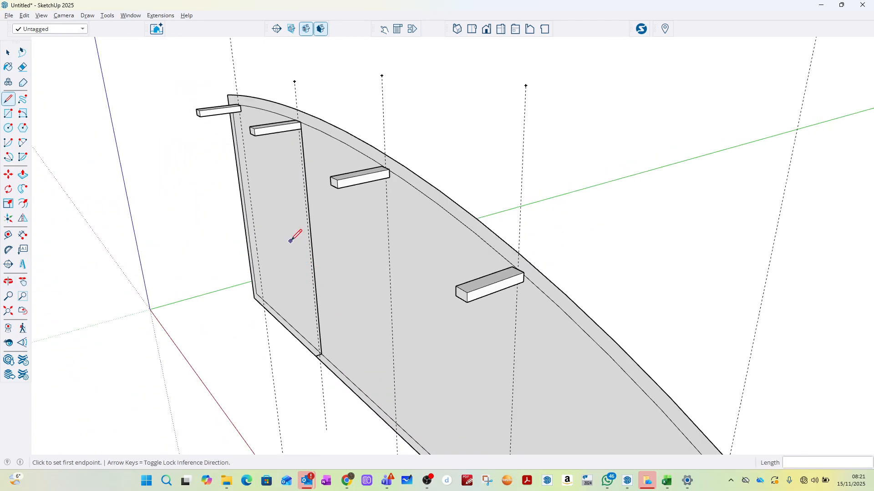
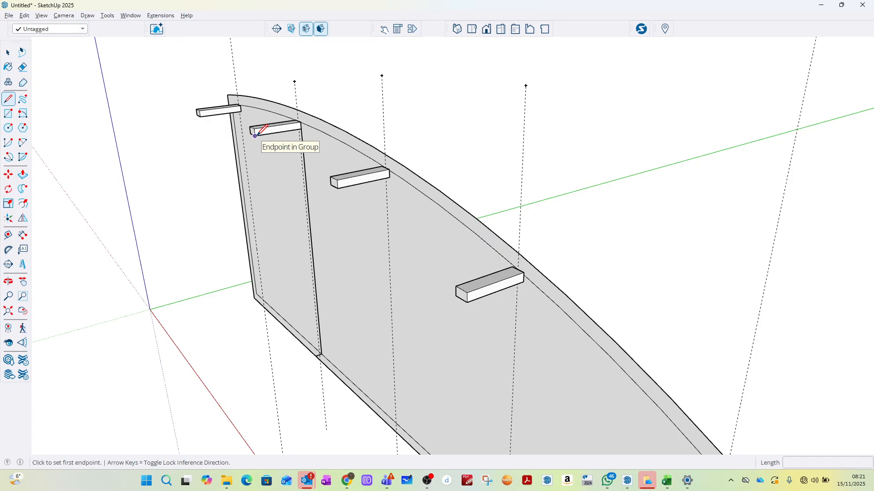
{"action": "scroll", "coordinate": [255, 135], "scroll_direction": "up", "scroll_amount": 5}
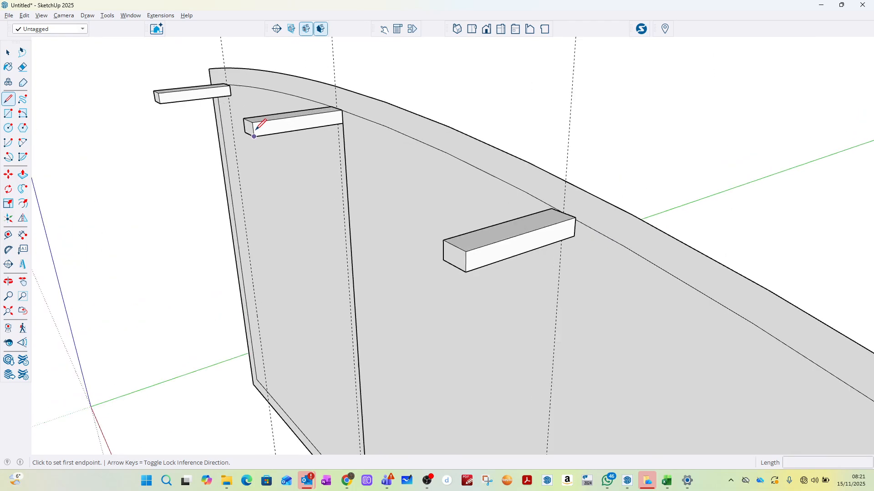
{"action": "left_click", "coordinate": [254, 131]}
{"action": "scroll", "coordinate": [252, 137], "scroll_direction": "down", "scroll_amount": 3}
{"action": "scroll", "coordinate": [251, 147], "scroll_direction": "down", "scroll_amount": 3}
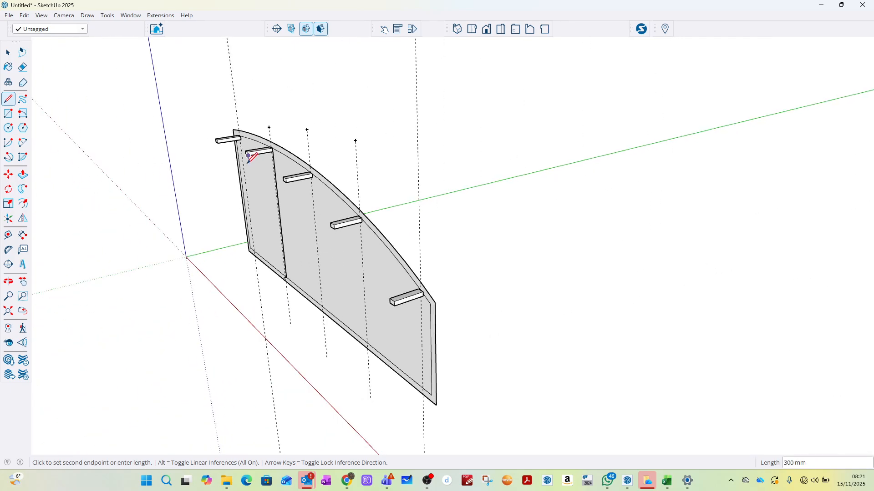
{"action": "scroll", "coordinate": [277, 278], "scroll_direction": "up", "scroll_amount": 3}
{"action": "scroll", "coordinate": [275, 272], "scroll_direction": "up", "scroll_amount": 3}
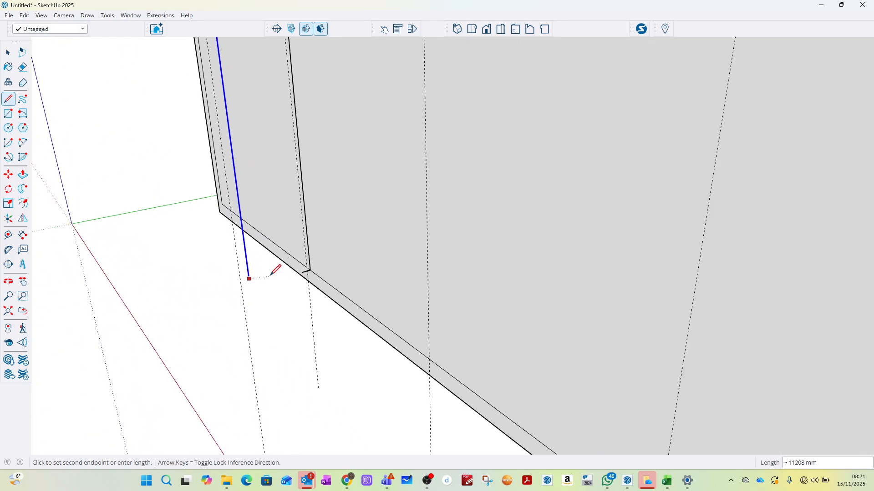
{"action": "left_click", "coordinate": [310, 270]}
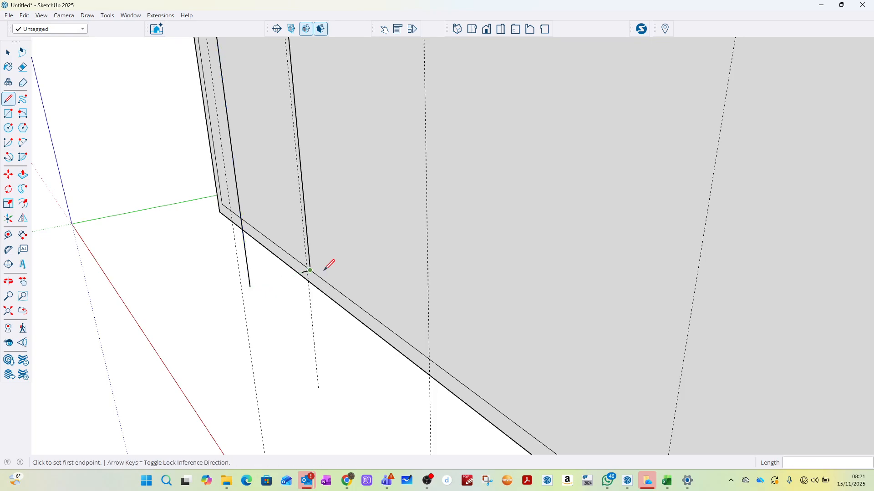
Step: Draw a quarter arc of 1800 mm radius, perpendicular to the red axis, from the 300 mm line's end to the outer vertical line, centred on that line's lower end
{"action": "left_click", "coordinate": [8, 52]}
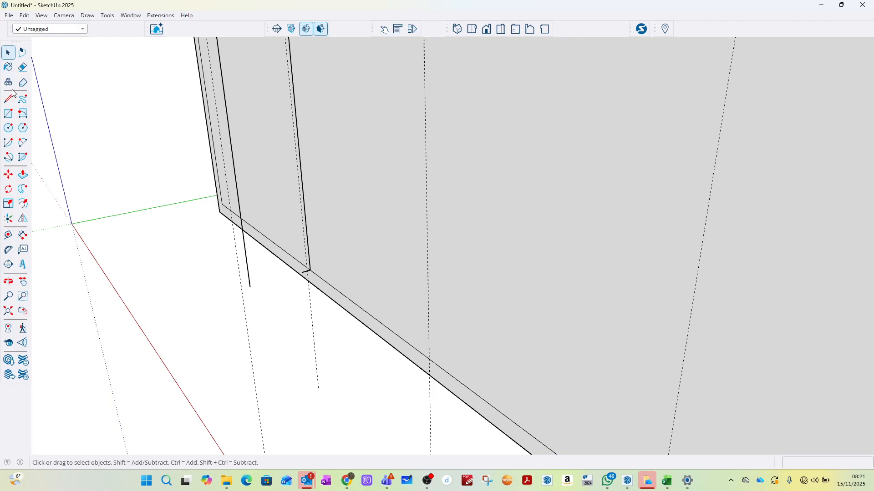
{"action": "left_click", "coordinate": [8, 143]}
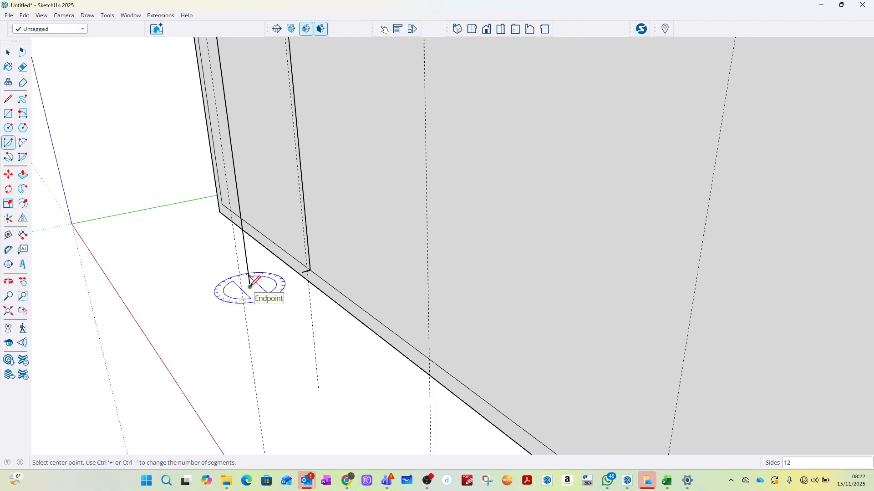
{"action": "key", "text": "Right"}
{"action": "left_click", "coordinate": [250, 287]}
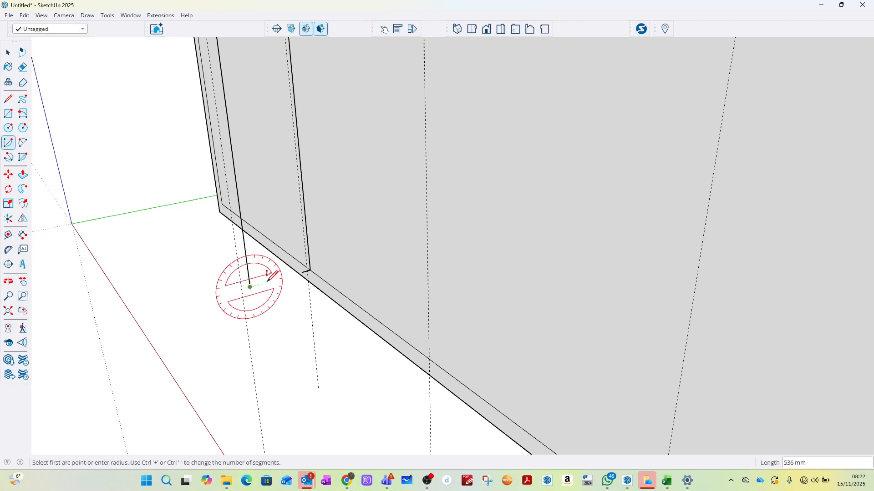
{"action": "scroll", "coordinate": [297, 272], "scroll_direction": "up", "scroll_amount": 1}
{"action": "scroll", "coordinate": [297, 271], "scroll_direction": "up", "scroll_amount": 2}
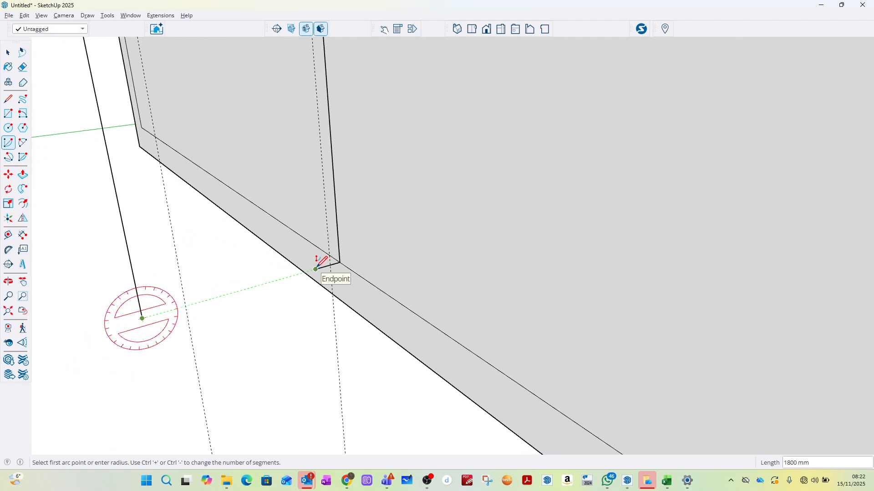
{"action": "left_click", "coordinate": [316, 269]}
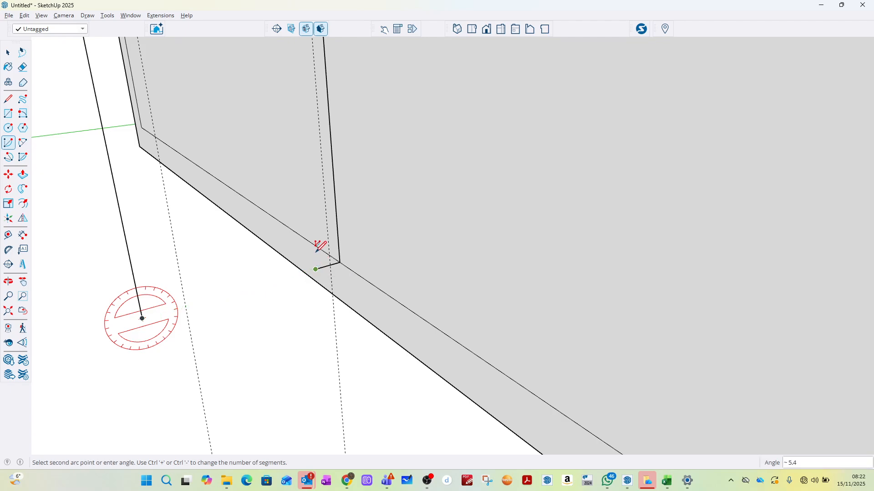
{"action": "left_click", "coordinate": [103, 130]}
{"action": "key", "text": "space"}
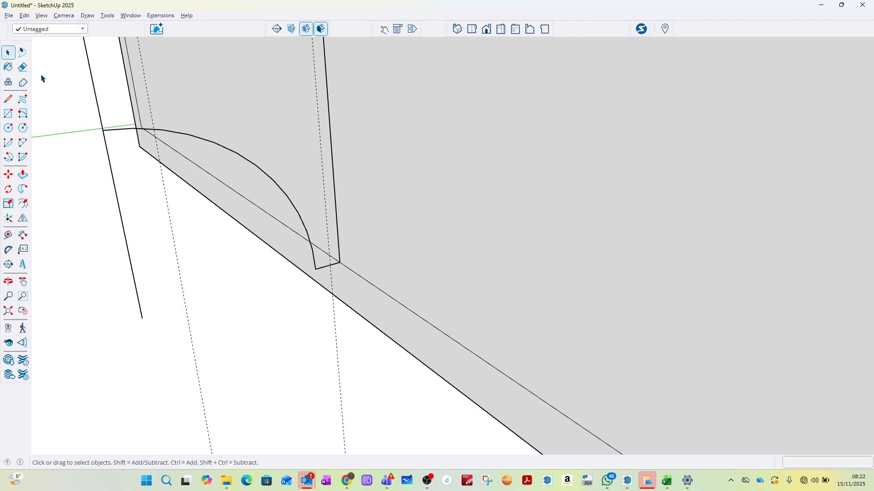
Step: Scale the quarter arc upward along the outer vertical line, keeping its base fixed
{"action": "left_click", "coordinate": [118, 134]}
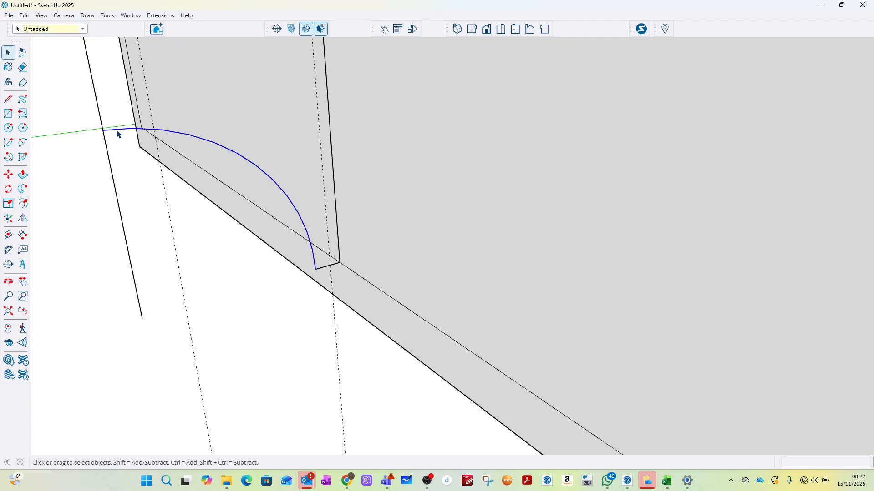
{"action": "key", "text": "s"}
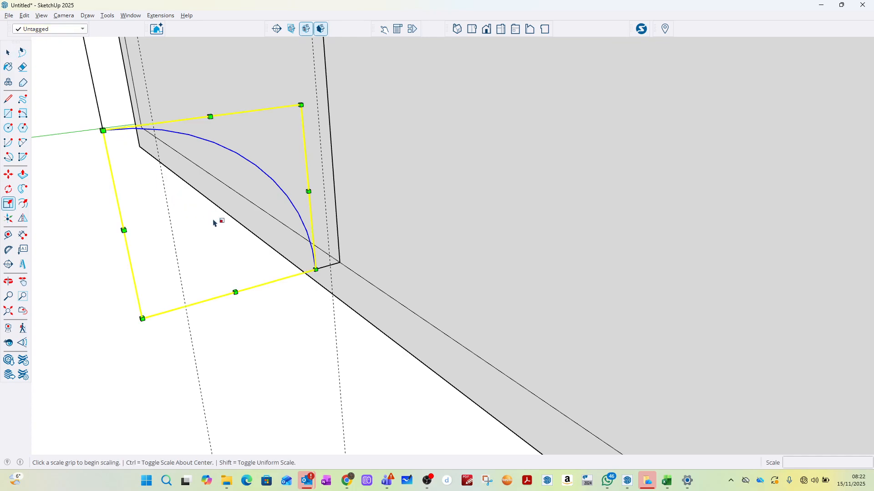
{"action": "scroll", "coordinate": [332, 291], "scroll_direction": "down", "scroll_amount": 3}
{"action": "scroll", "coordinate": [333, 280], "scroll_direction": "down", "scroll_amount": 5}
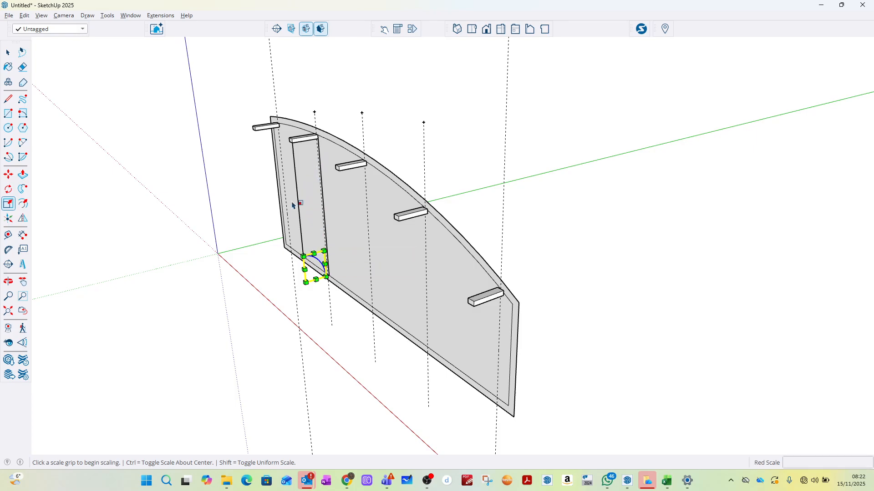
{"action": "scroll", "coordinate": [303, 223], "scroll_direction": "up", "scroll_amount": 3}
{"action": "left_click", "coordinate": [324, 276]}
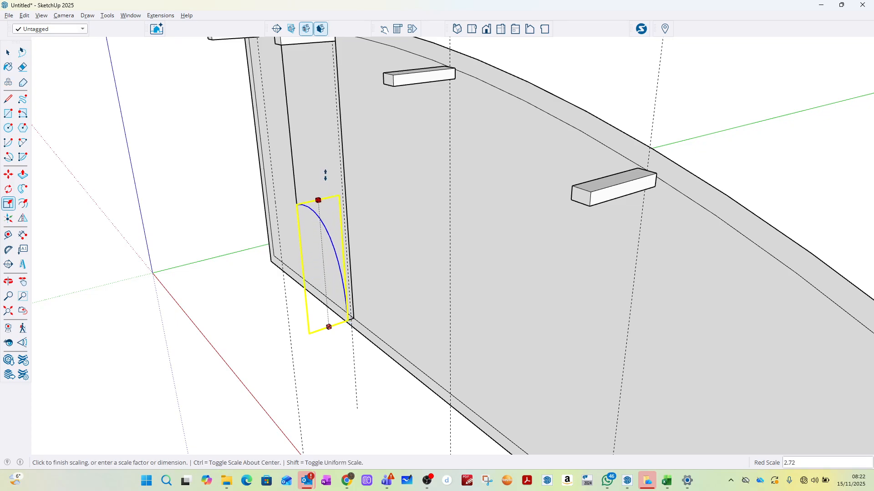
Step: Scale the arc vertically by a factor of about 4.99 so its upper end meets the beam above
{"action": "scroll", "coordinate": [319, 164], "scroll_direction": "down", "scroll_amount": 3}
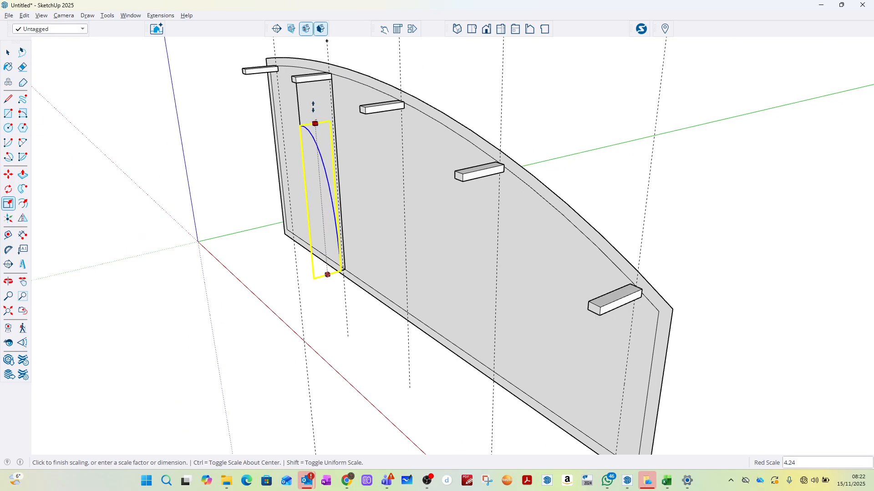
{"action": "left_click", "coordinate": [312, 81]}
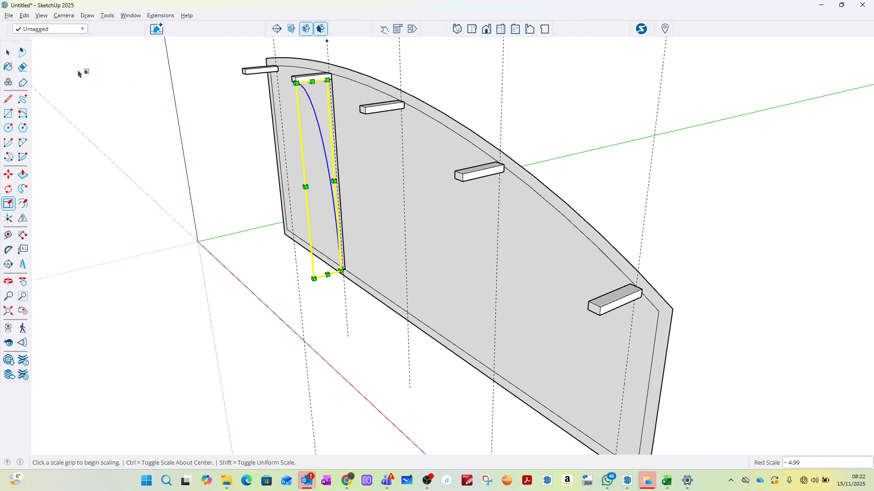
{"action": "left_click", "coordinate": [15, 57]}
Step: Delete the leftover outer vertical line hanging from the beam's free end beside the arc
{"action": "left_click", "coordinate": [117, 81]}
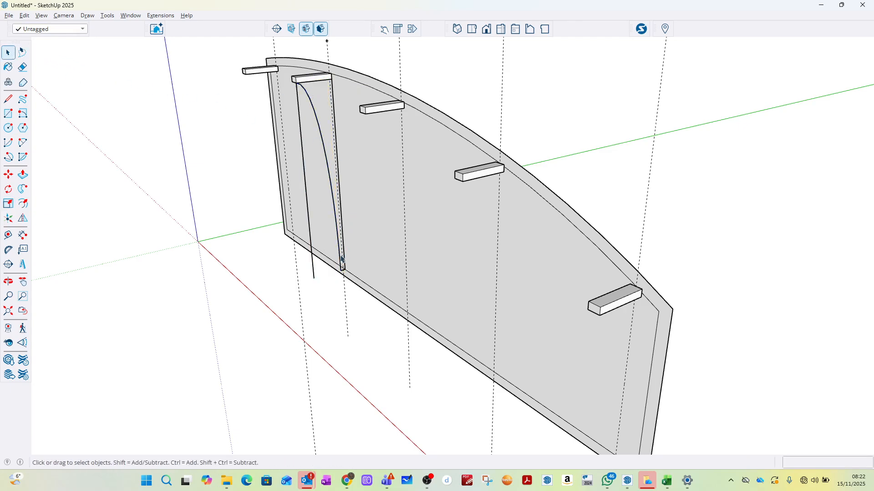
{"action": "left_click", "coordinate": [311, 285]}
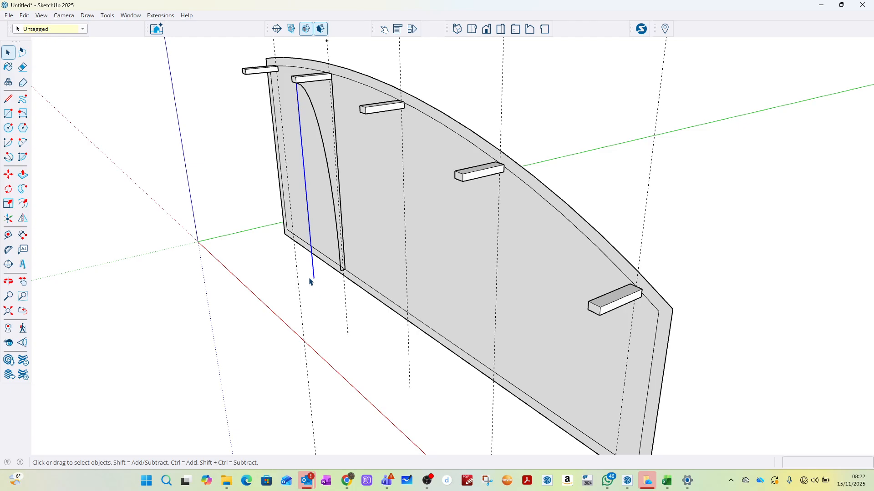
{"action": "key", "text": "Delete"}
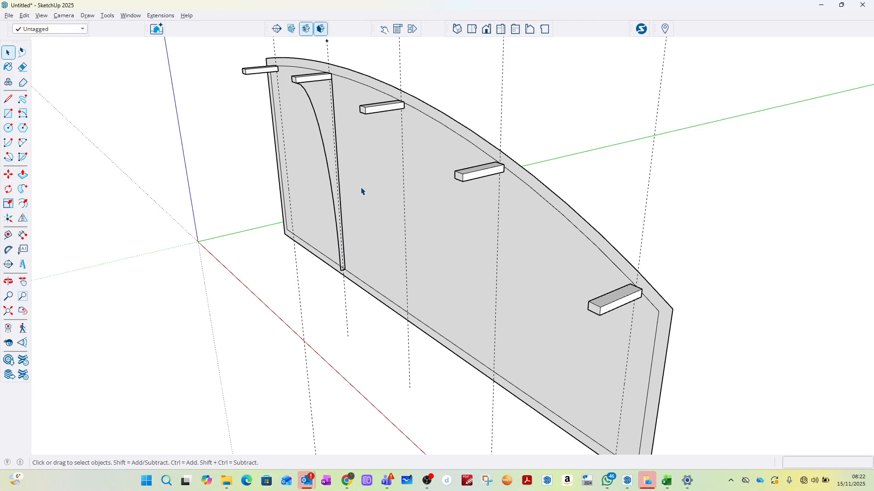
{"action": "scroll", "coordinate": [305, 54], "scroll_direction": "up", "scroll_amount": 4}
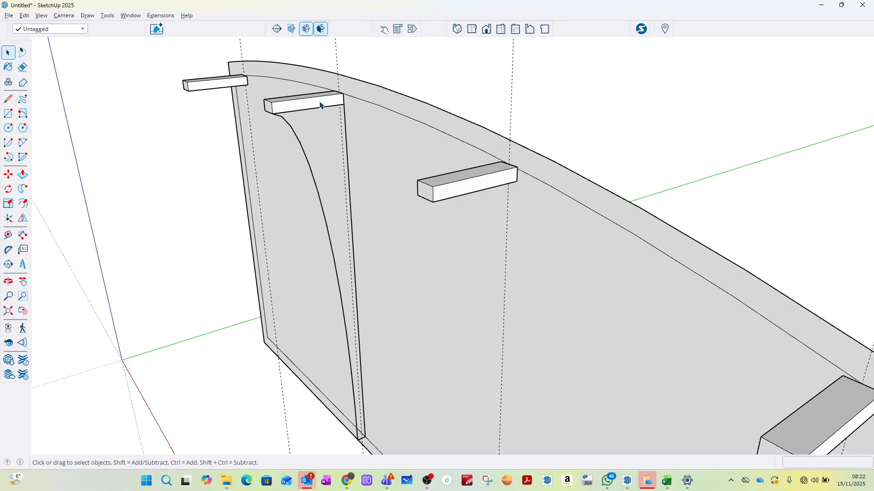
{"action": "left_click", "coordinate": [321, 104]}
{"action": "key", "text": "Delete"}
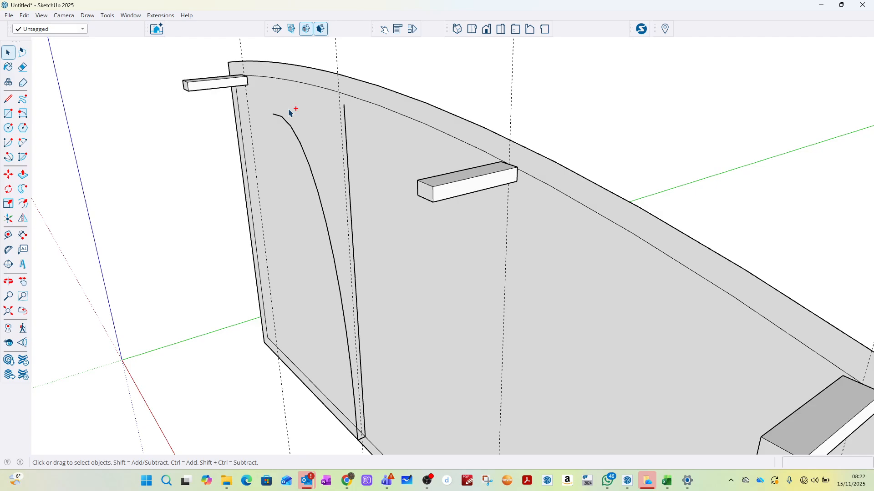
{"action": "key", "text": "ctrl+z"}
Step: Draw a 2100 mm line along the beam's underside from the arc's upper end to the straight vertical edge, closing the bracket face
{"action": "left_click", "coordinate": [8, 98]}
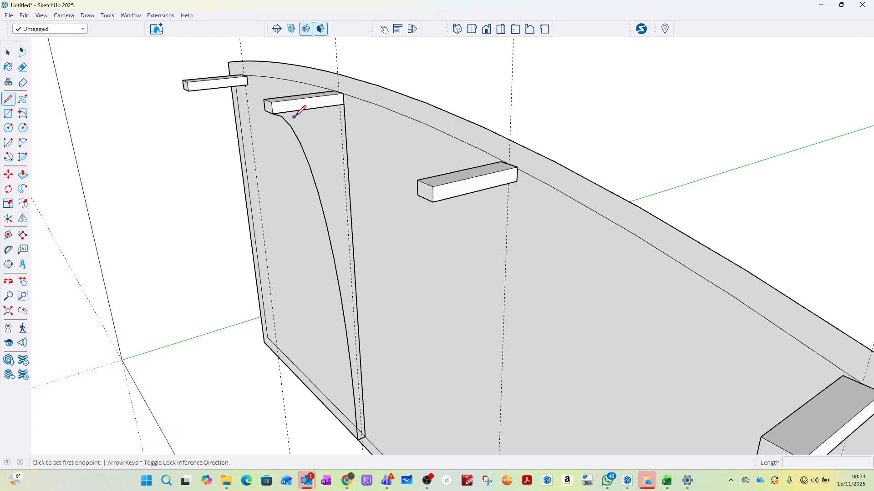
{"action": "left_click", "coordinate": [273, 114]}
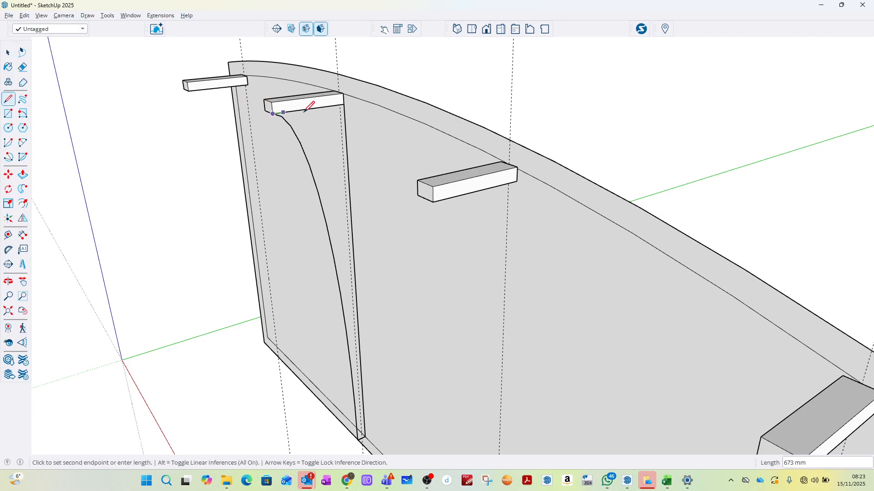
{"action": "left_click", "coordinate": [344, 102]}
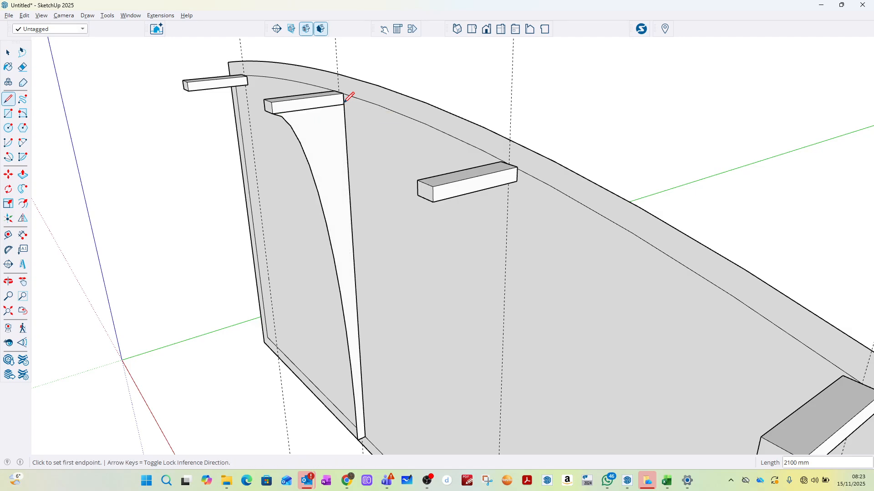
Step: Push/Pull the curved bracket face 500 mm to give the bracket thickness under the beam
{"action": "left_click", "coordinate": [9, 53]}
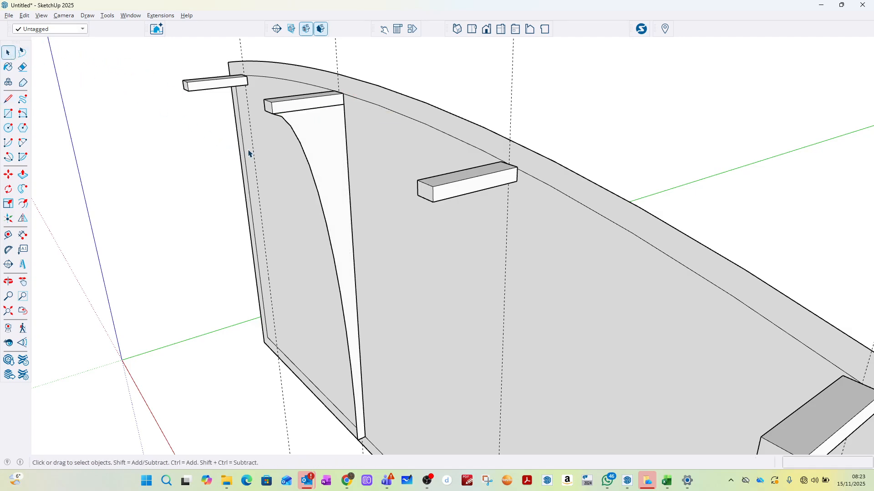
{"action": "left_click", "coordinate": [320, 131]}
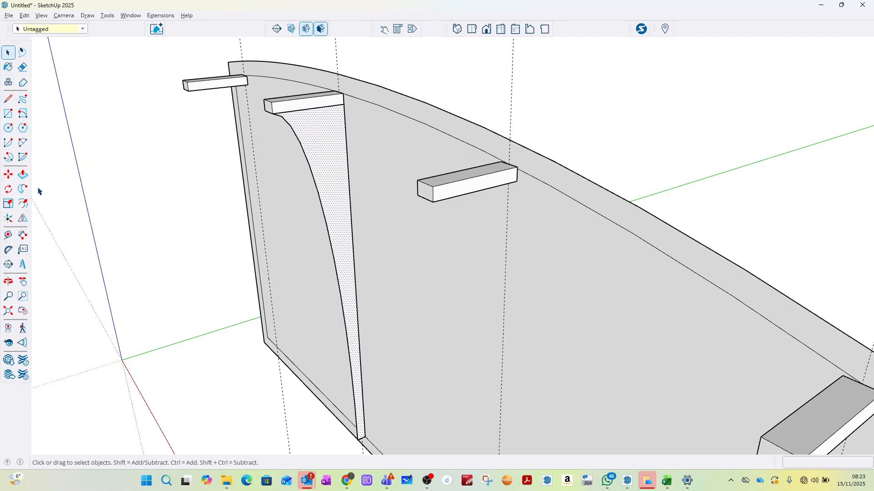
{"action": "left_click", "coordinate": [25, 181]}
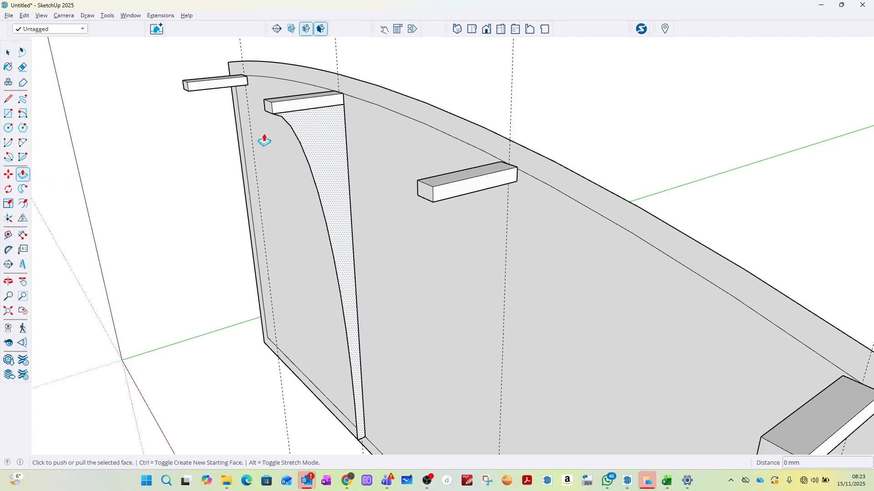
{"action": "scroll", "coordinate": [244, 104], "scroll_direction": "up", "scroll_amount": 5}
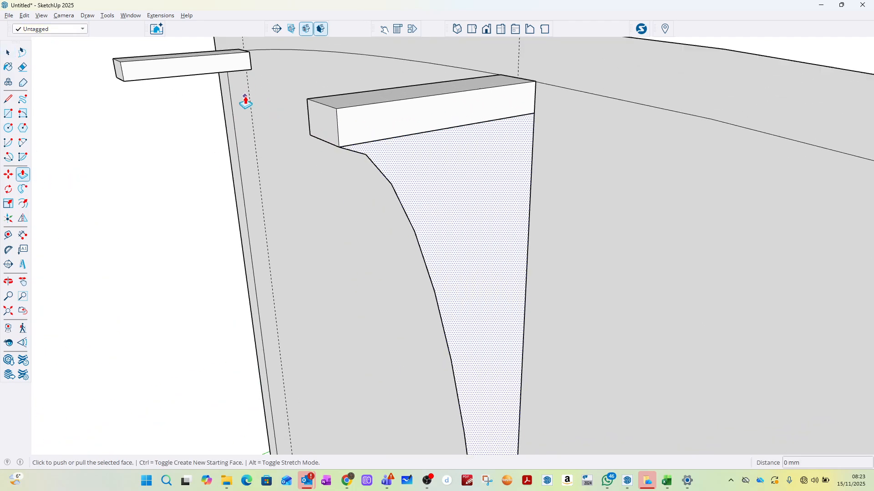
{"action": "left_click", "coordinate": [465, 169]}
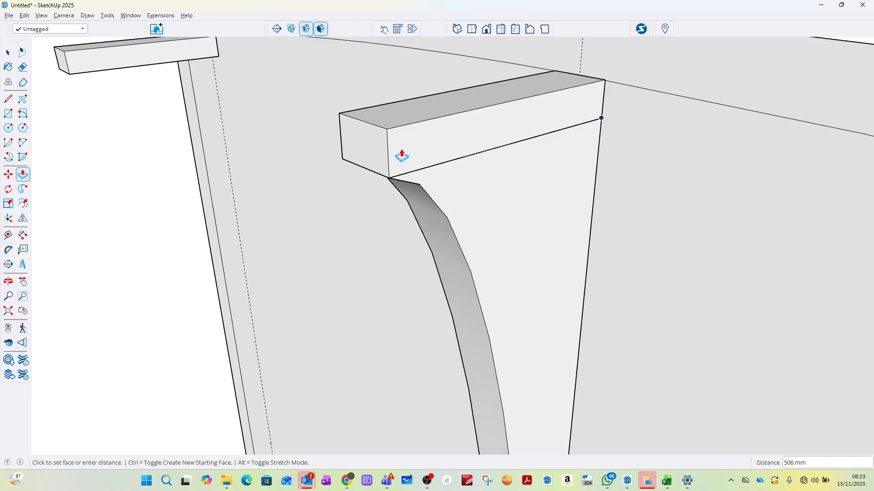
{"action": "type", "text": "500"}
{"action": "key", "text": "Return"}
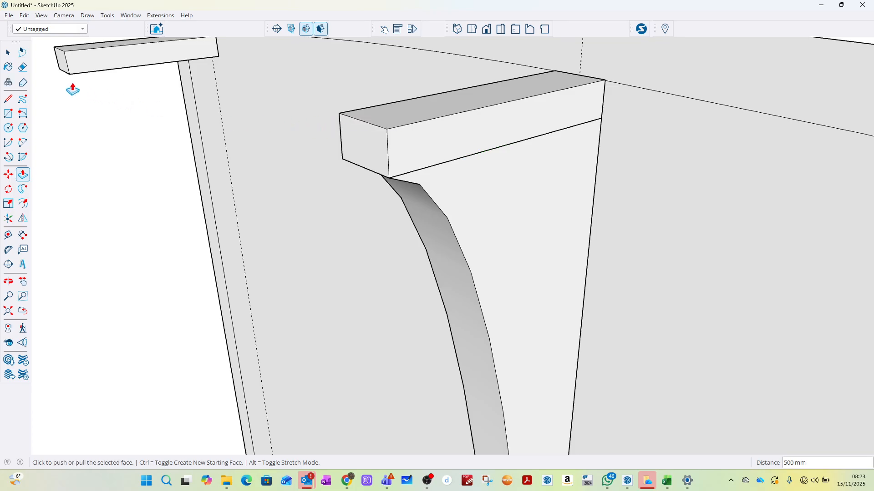
{"action": "left_click", "coordinate": [9, 53]}
Step: Offset the outline of the bracket's side face inward by 160 mm
{"action": "scroll", "coordinate": [117, 131], "scroll_direction": "down", "scroll_amount": 5}
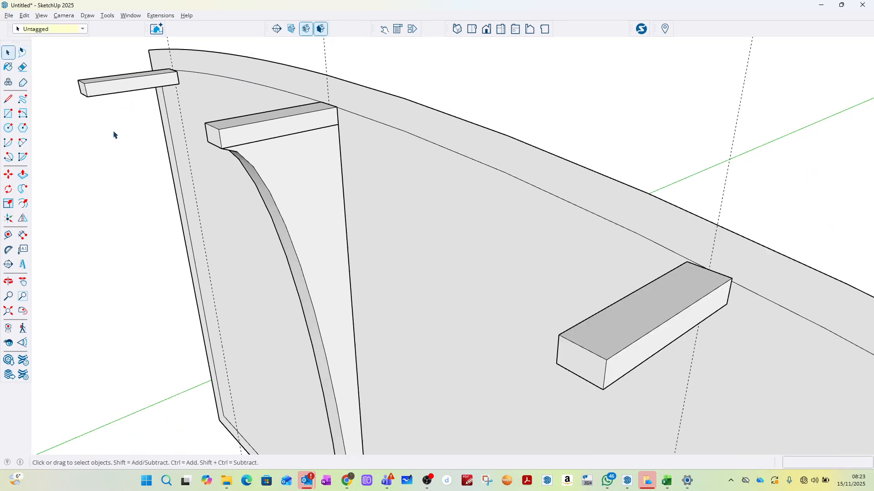
{"action": "scroll", "coordinate": [291, 201], "scroll_direction": "up", "scroll_amount": 2}
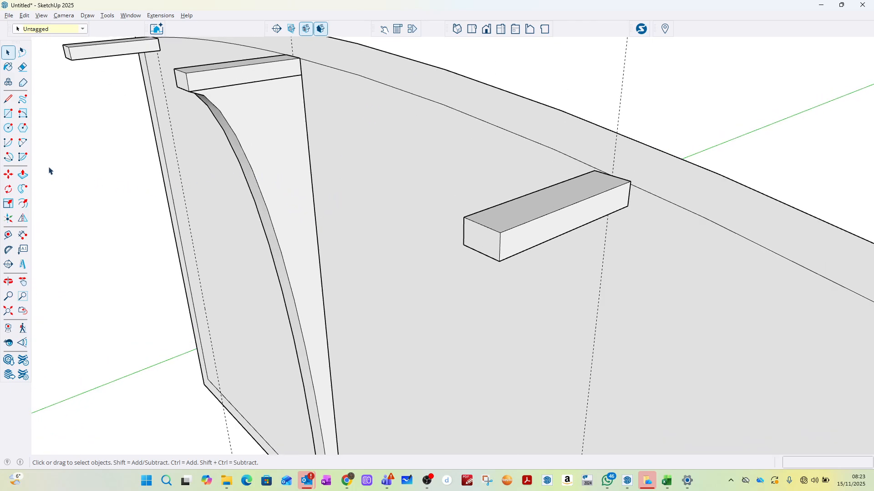
{"action": "left_click", "coordinate": [248, 109]}
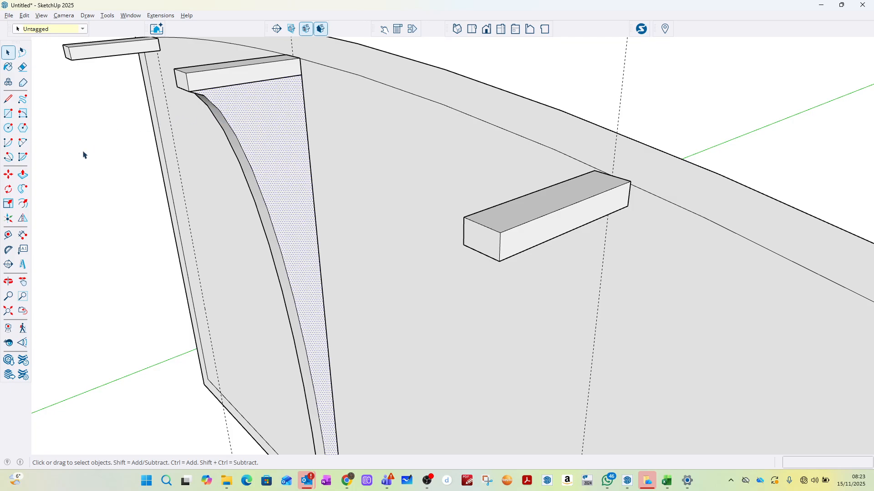
{"action": "left_click", "coordinate": [23, 203]}
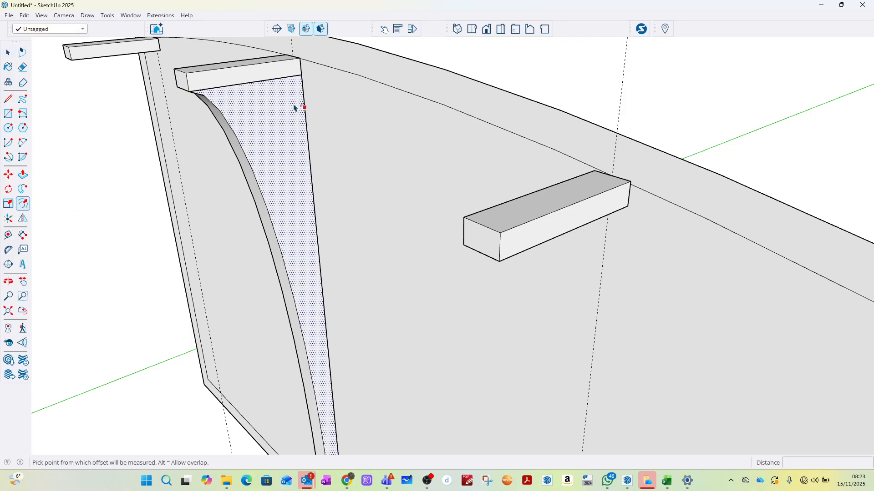
{"action": "left_click", "coordinate": [269, 85]}
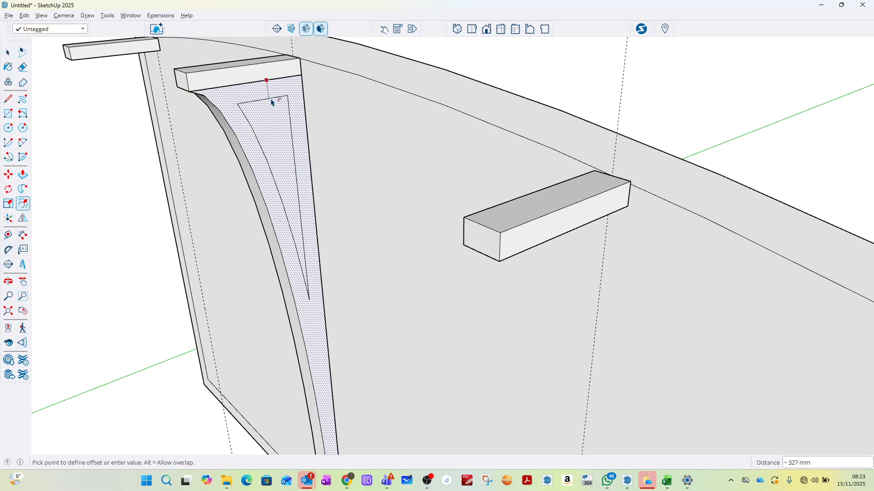
{"action": "type", "text": "16"}
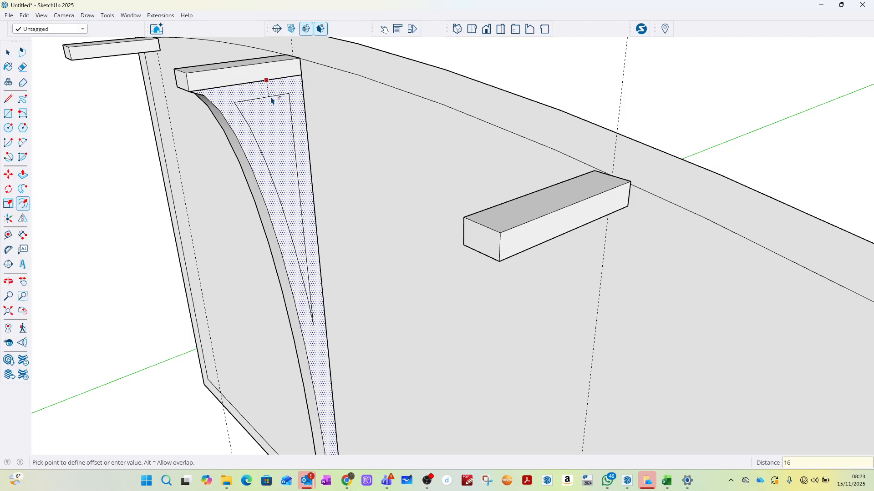
{"action": "type", "text": "0"}
{"action": "key", "text": "Return"}
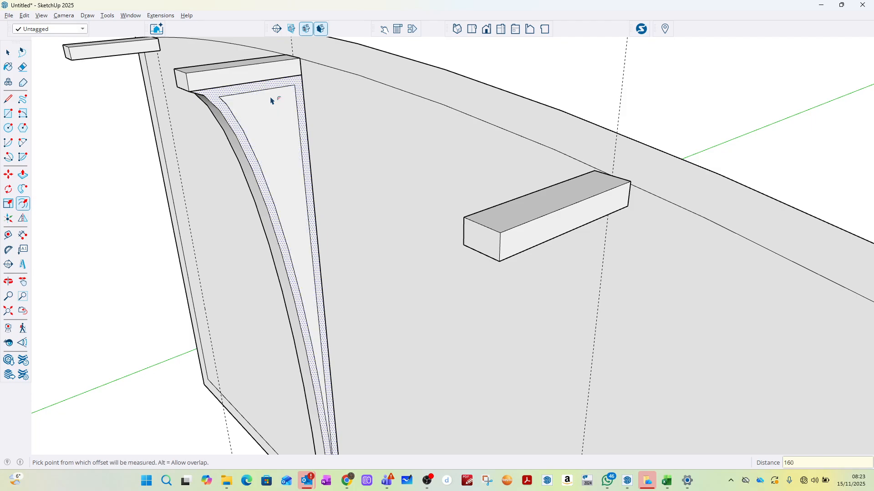
{"action": "left_click", "coordinate": [8, 54]}
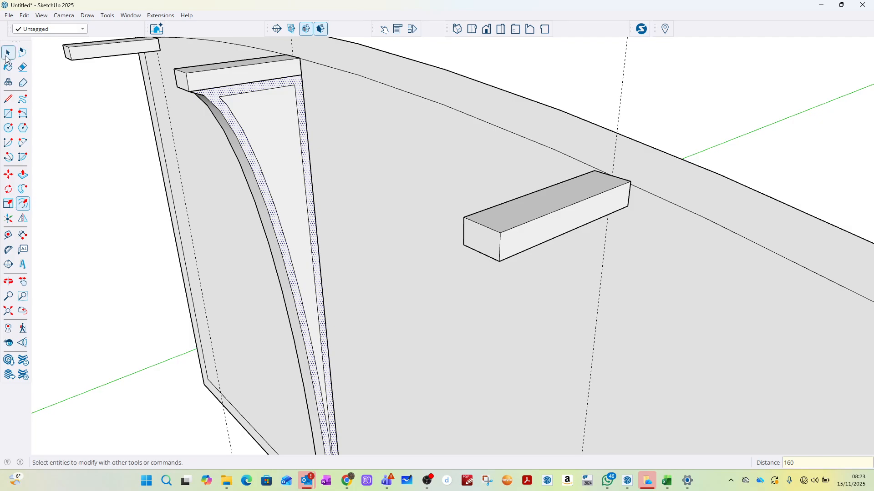
{"action": "left_click", "coordinate": [8, 54]}
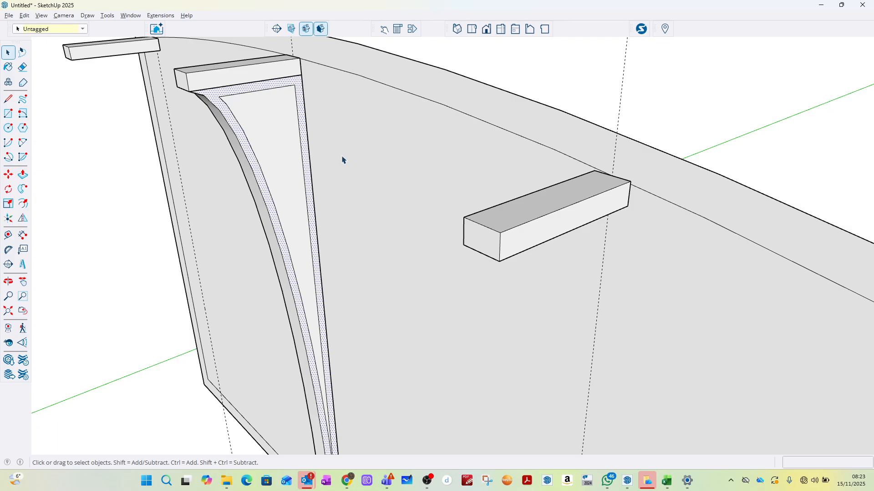
Step: Offset the outline of the bracket's opposite side face inward by 160 mm
{"action": "middle_click_drag", "start_coordinate": [343, 160], "coordinate": [497, 184]}
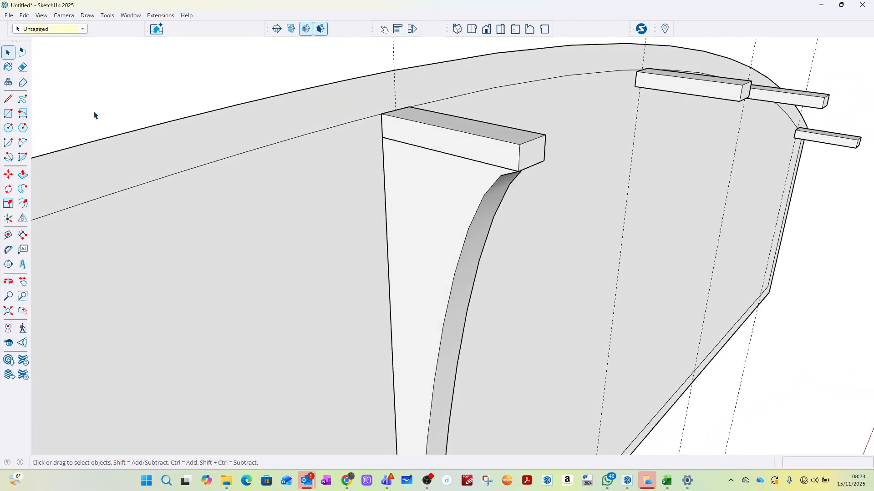
{"action": "left_click", "coordinate": [452, 170]}
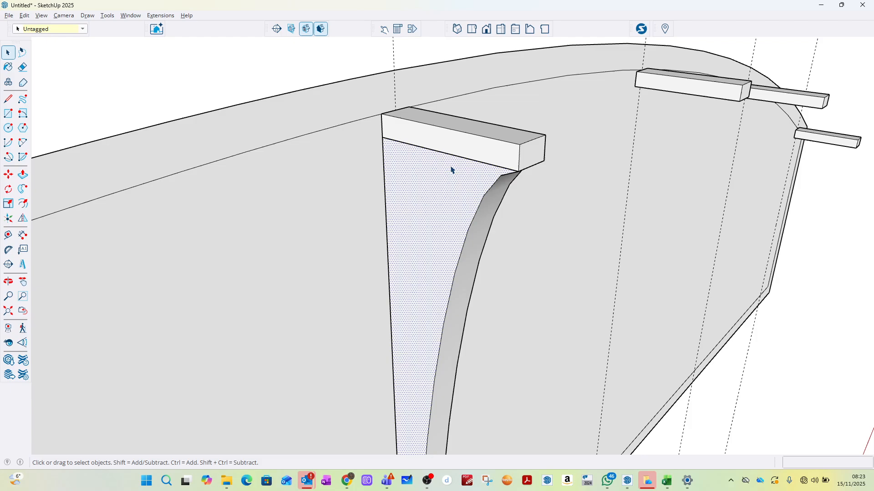
{"action": "left_click", "coordinate": [23, 203]}
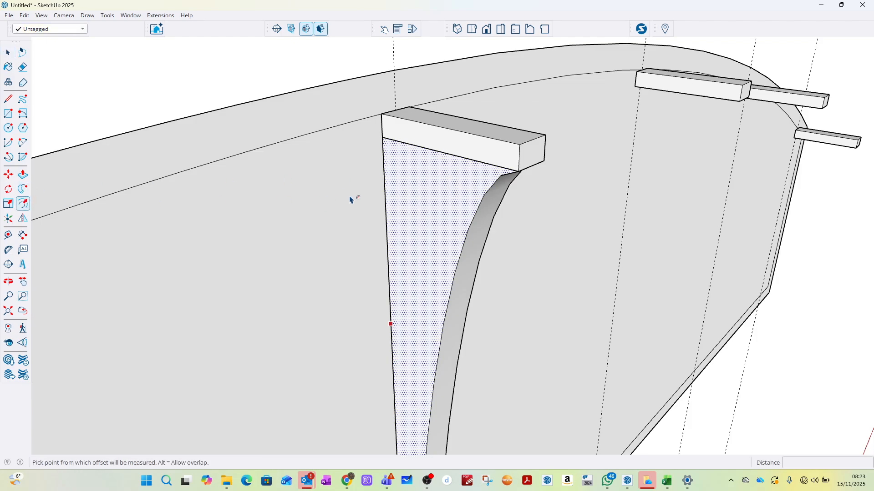
{"action": "left_click", "coordinate": [421, 179]}
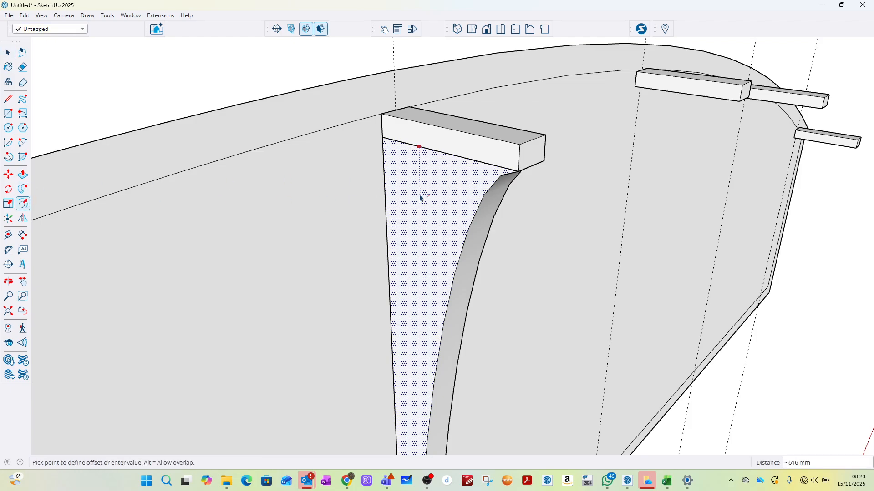
{"action": "left_click", "coordinate": [417, 165]}
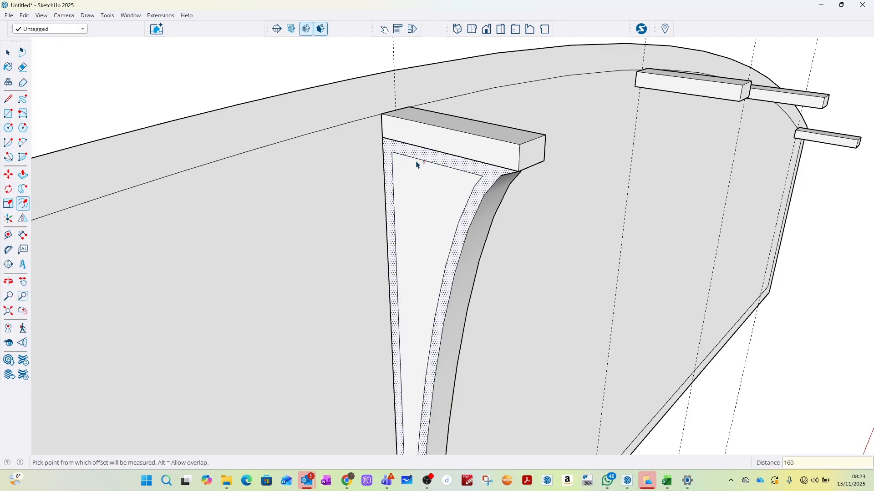
{"action": "left_click", "coordinate": [8, 52]}
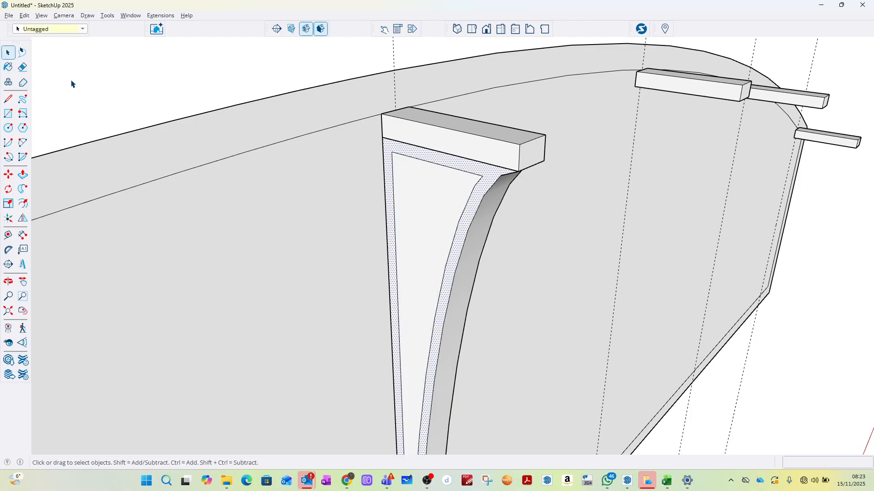
Step: Recess the inner panels on both side faces of the bracket by 160 mm with Push/Pull, leaving the offset borders
{"action": "left_click", "coordinate": [442, 178]}
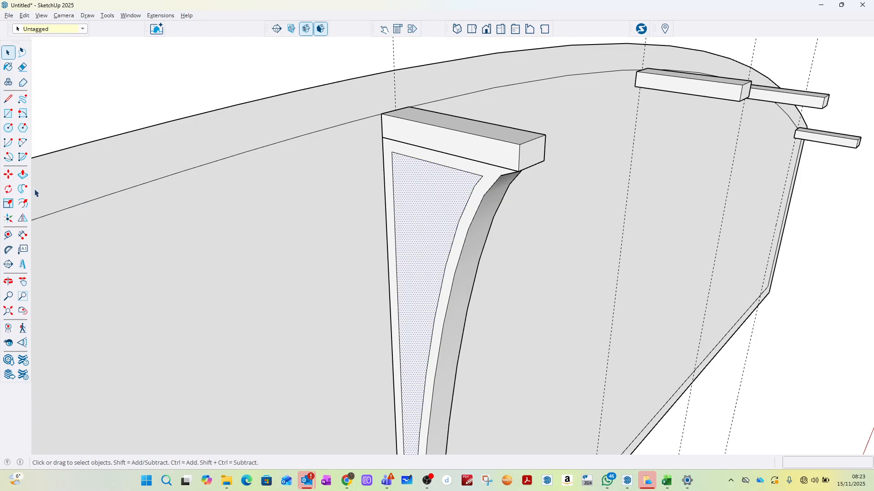
{"action": "left_click", "coordinate": [22, 174]}
{"action": "left_click", "coordinate": [421, 189]}
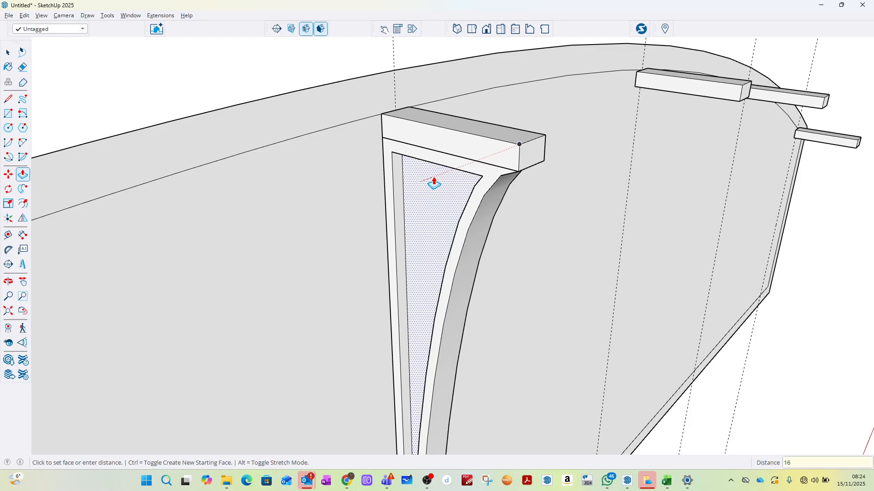
{"action": "left_click", "coordinate": [434, 183]}
{"action": "middle_click_drag", "start_coordinate": [484, 193], "coordinate": [180, 197]}
{"action": "left_click", "coordinate": [448, 202]}
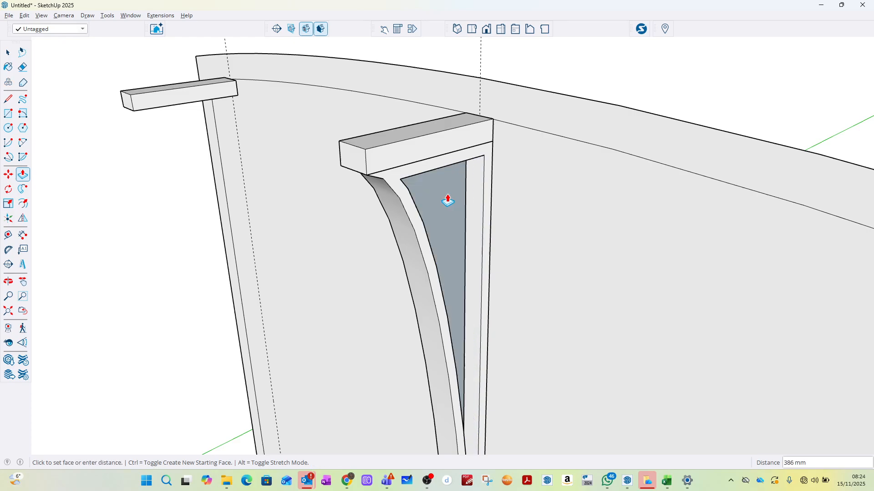
{"action": "type", "text": "160"}
{"action": "key", "text": "Return"}
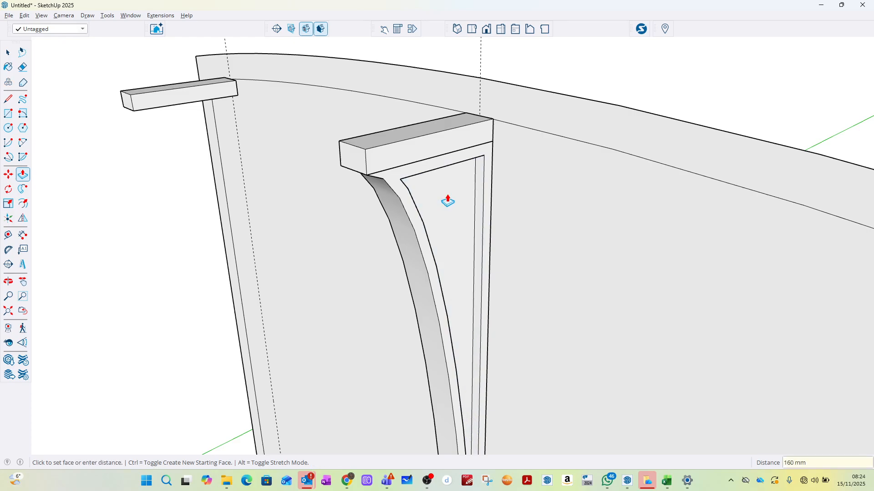
Step: Make a group of the curved bracket's faces and edges, leaving out the beam above it
{"action": "left_click", "coordinate": [21, 68]}
{"action": "left_click", "coordinate": [8, 53]}
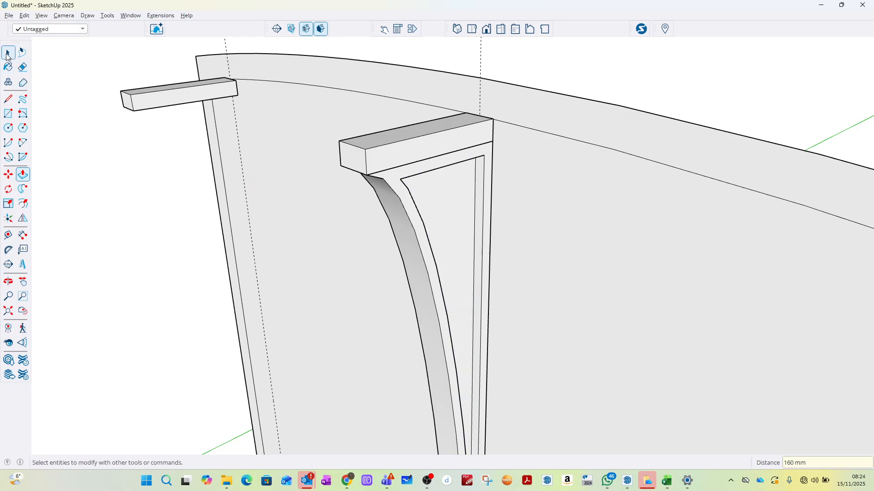
{"action": "scroll", "coordinate": [271, 162], "scroll_direction": "down", "scroll_amount": 6}
{"action": "middle_click_drag", "start_coordinate": [326, 142], "coordinate": [327, 186]}
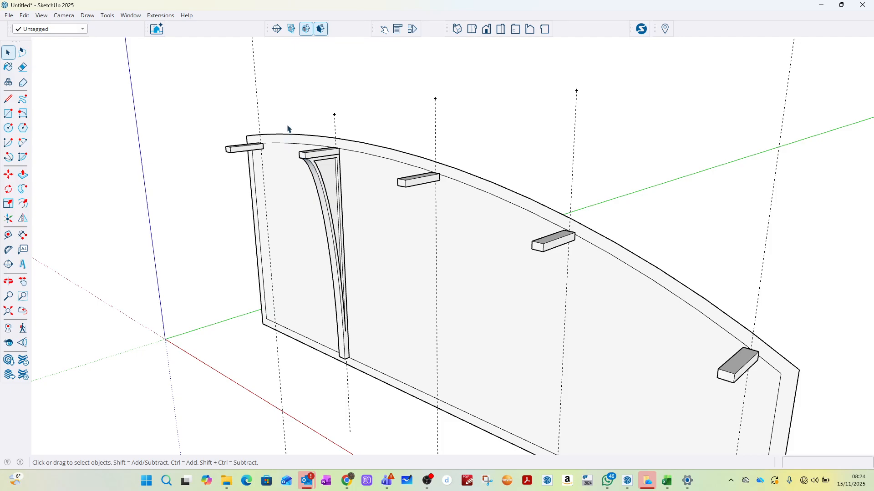
{"action": "left_click_drag", "start_coordinate": [285, 122], "coordinate": [377, 395]}
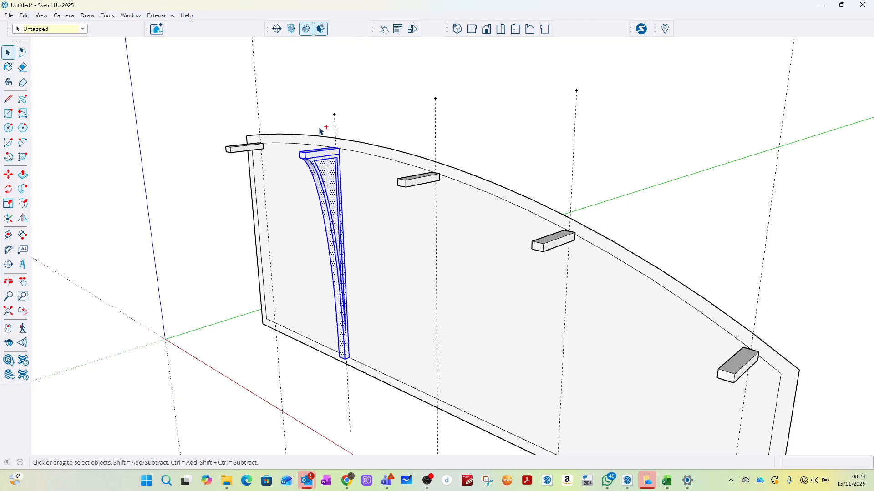
{"action": "scroll", "coordinate": [323, 151], "scroll_direction": "up", "scroll_amount": 3}
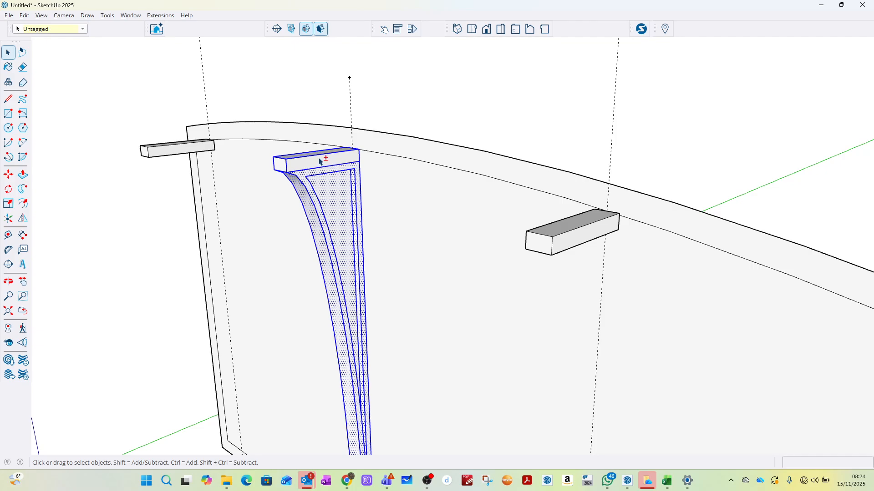
{"action": "left_click", "coordinate": [319, 161], "text": "shift"}
{"action": "scroll", "coordinate": [334, 167], "scroll_direction": "down", "scroll_amount": 3}
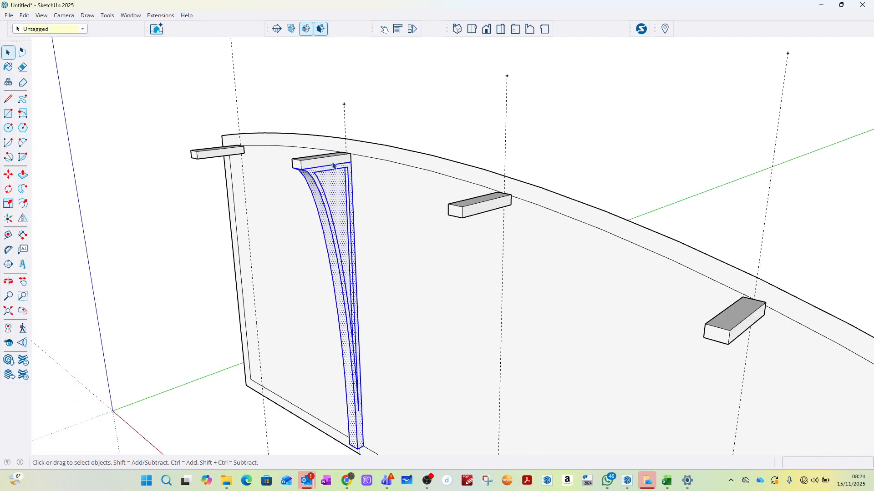
{"action": "scroll", "coordinate": [324, 175], "scroll_direction": "up", "scroll_amount": 4}
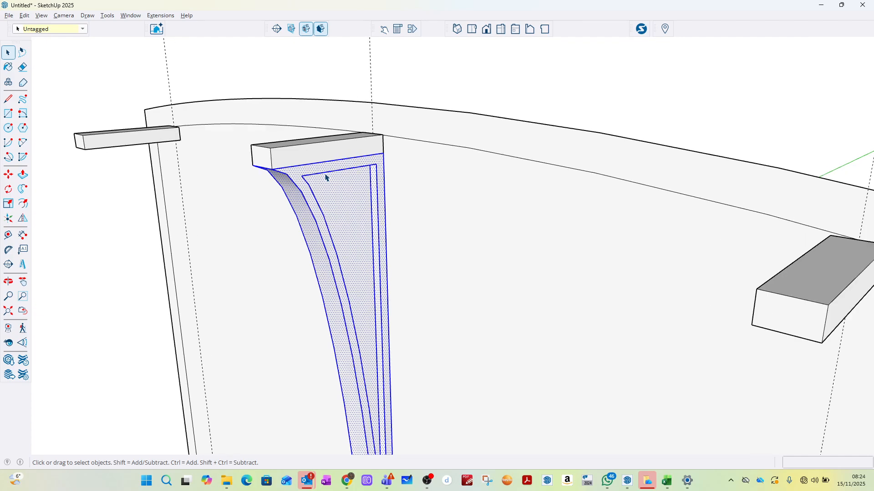
{"action": "right_click", "coordinate": [325, 176]}
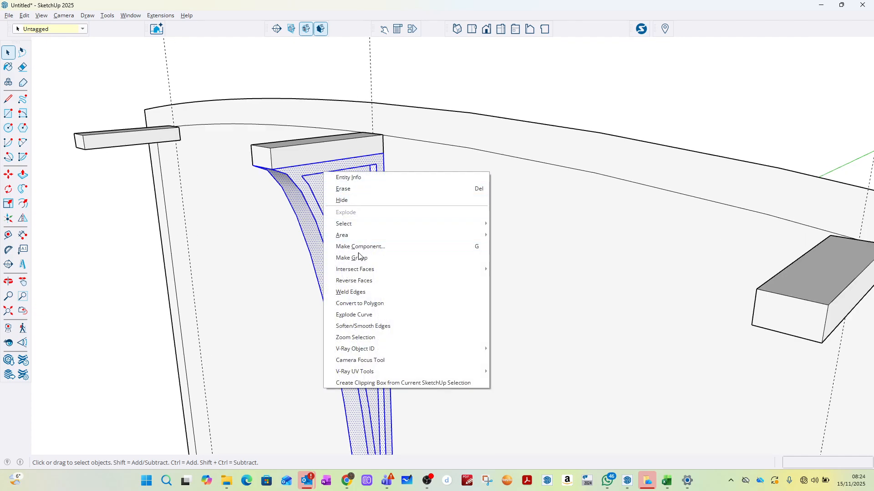
{"action": "left_click", "coordinate": [356, 258]}
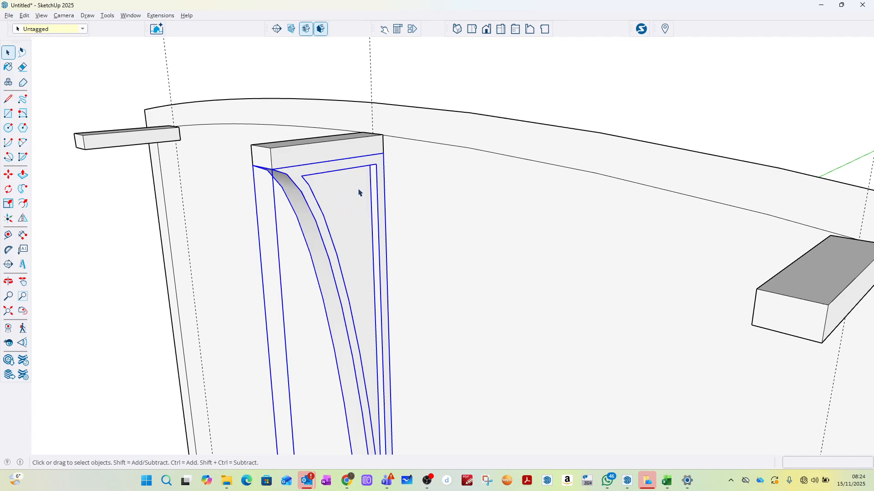
Step: Copy the bracket group beneath the neighbouring beam at the wall's end, aligning its upper front corner with the beam's lower corner
{"action": "key", "text": "m"}
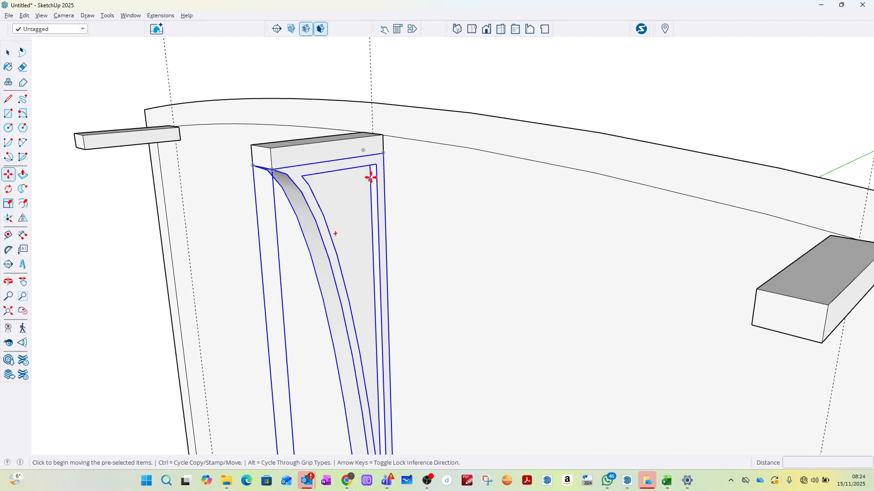
{"action": "left_click", "coordinate": [271, 169]}
{"action": "key", "text": "ctrl"}
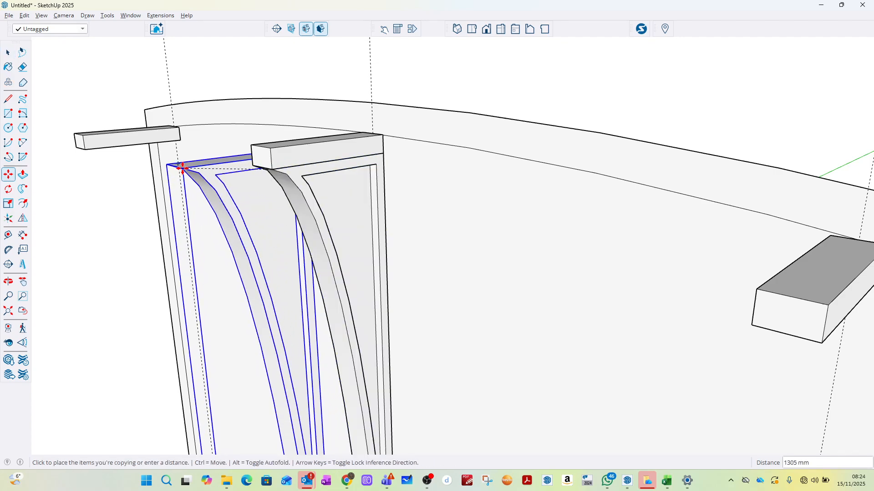
{"action": "scroll", "coordinate": [117, 161], "scroll_direction": "up", "scroll_amount": 4}
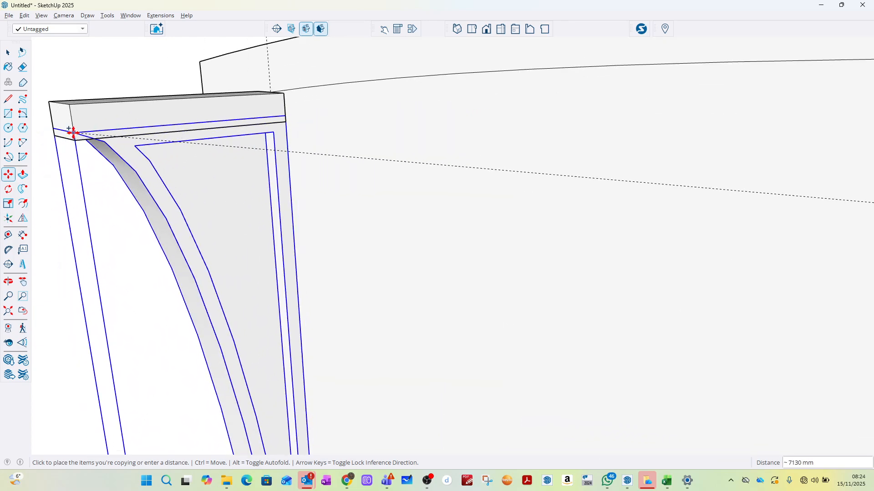
{"action": "left_click", "coordinate": [72, 133]}
Step: Copy the bracket group beneath the third beam, snapping its upper front corner to the beam's lower front corner
{"action": "left_click", "coordinate": [72, 133]}
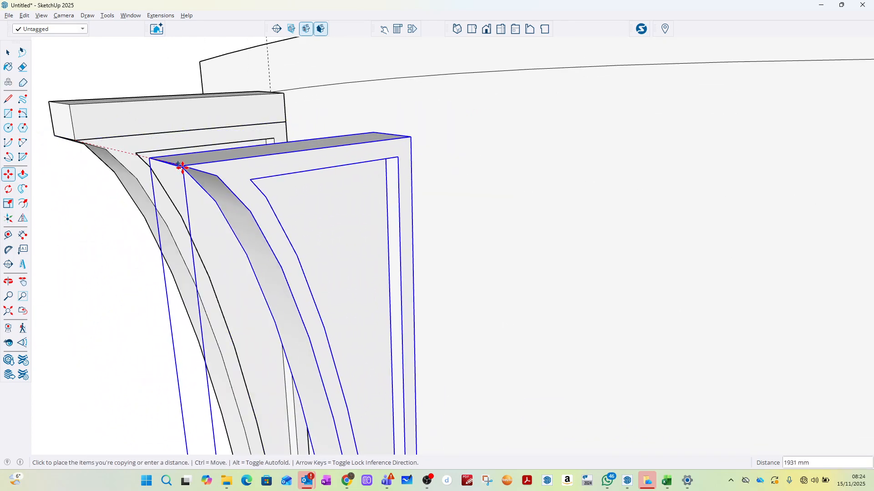
{"action": "scroll", "coordinate": [182, 167], "scroll_direction": "down", "scroll_amount": 6}
{"action": "scroll", "coordinate": [321, 154], "scroll_direction": "up", "scroll_amount": 5}
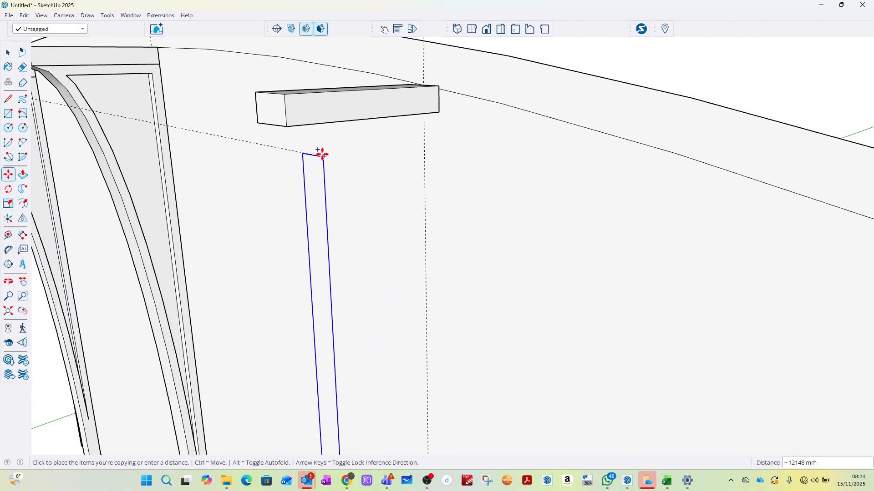
{"action": "left_click", "coordinate": [287, 129]}
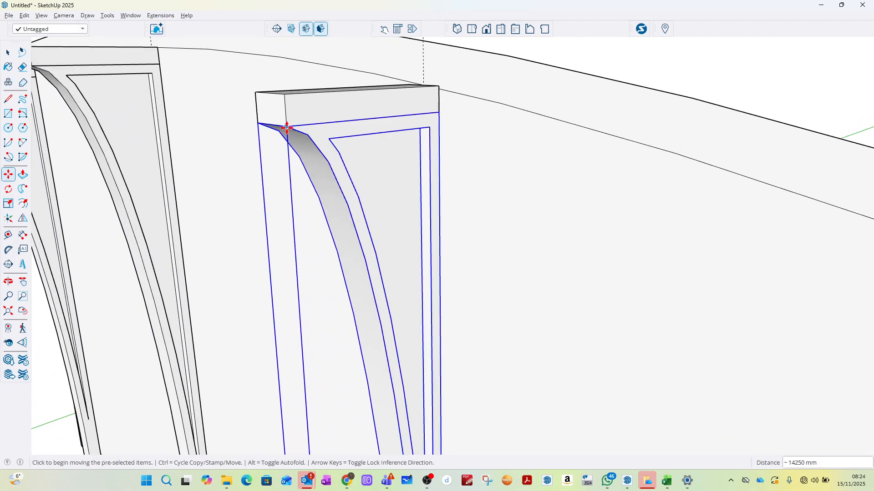
Step: Copy the bracket group beneath the fourth beam, snapping its upper front corner to the beam's lower front corner
{"action": "left_click", "coordinate": [286, 128]}
{"action": "scroll", "coordinate": [327, 164], "scroll_direction": "down", "scroll_amount": 5}
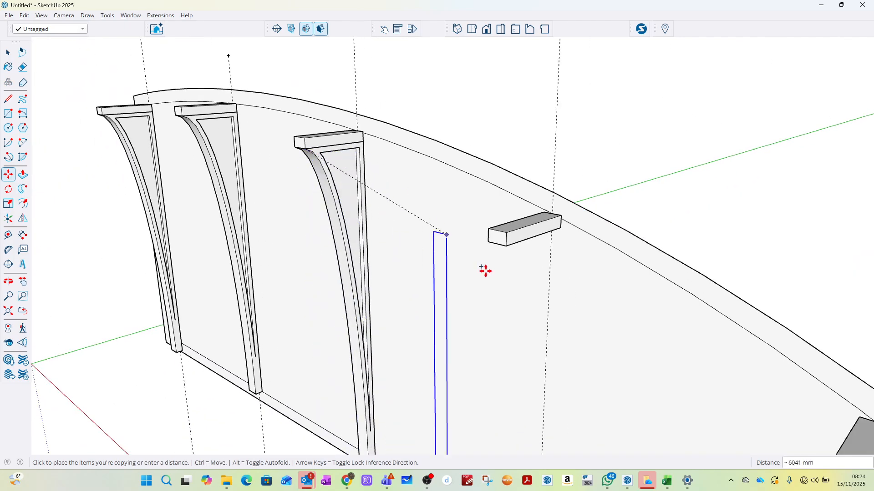
{"action": "scroll", "coordinate": [485, 271], "scroll_direction": "up", "scroll_amount": 4}
{"action": "left_click", "coordinate": [528, 221]}
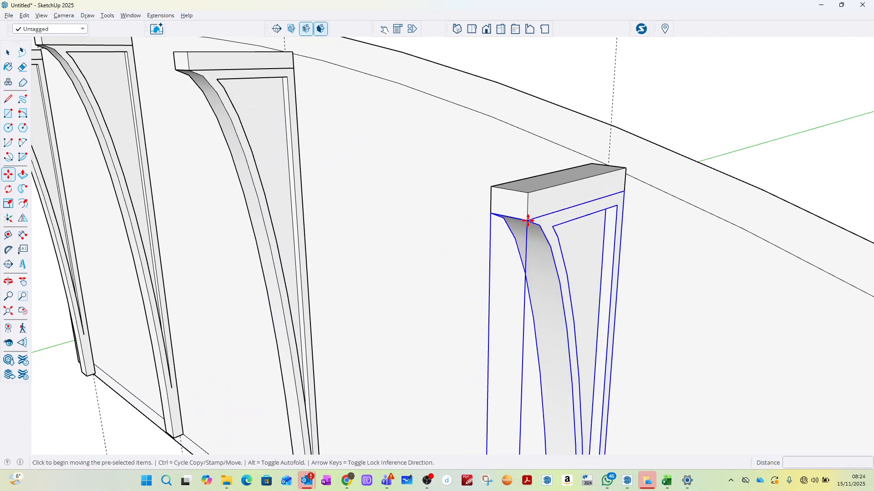
Step: Copy the bracket group beneath the fifth and last beam, corner to corner, and clear the selection
{"action": "left_click", "coordinate": [528, 221]}
{"action": "scroll", "coordinate": [397, 185], "scroll_direction": "down", "scroll_amount": 6}
{"action": "scroll", "coordinate": [552, 289], "scroll_direction": "up", "scroll_amount": 1}
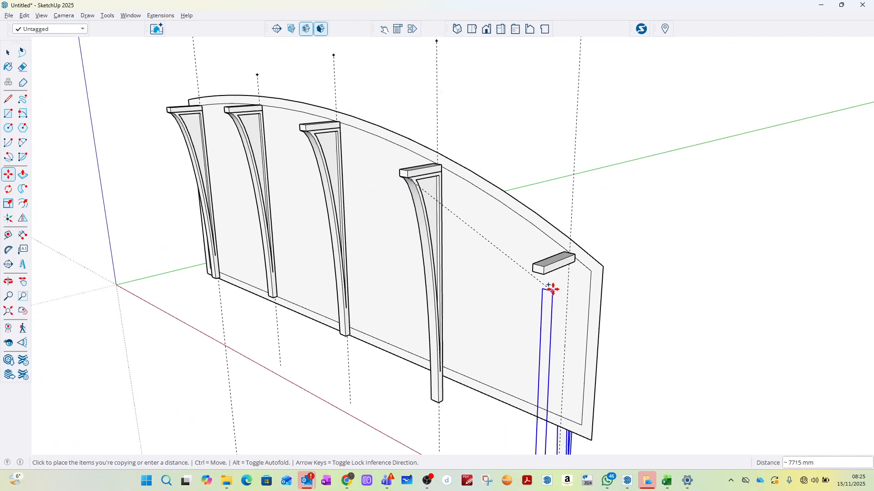
{"action": "scroll", "coordinate": [552, 289], "scroll_direction": "up", "scroll_amount": 3}
{"action": "left_click", "coordinate": [529, 249]}
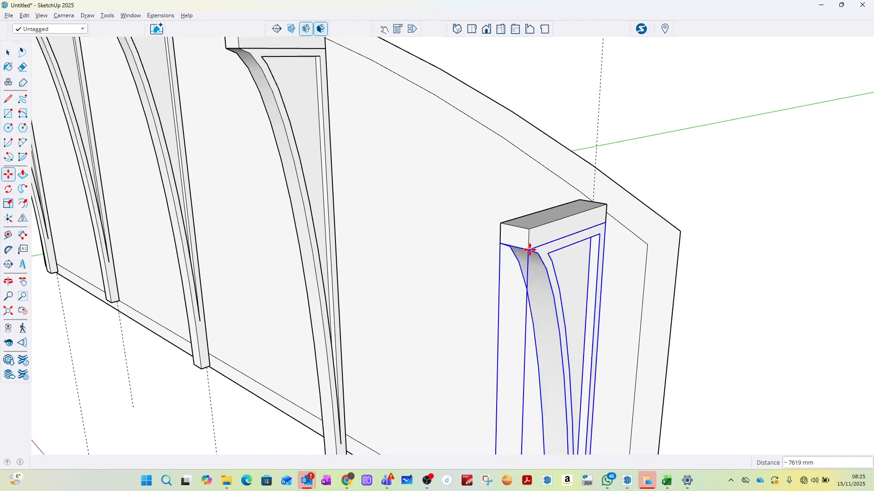
{"action": "left_click", "coordinate": [9, 54]}
{"action": "left_click", "coordinate": [548, 94]}
Step: Scale the fifth bracket vertically to about 0.60 so its base meets the inner border line of the wall
{"action": "scroll", "coordinate": [547, 95], "scroll_direction": "down", "scroll_amount": 4}
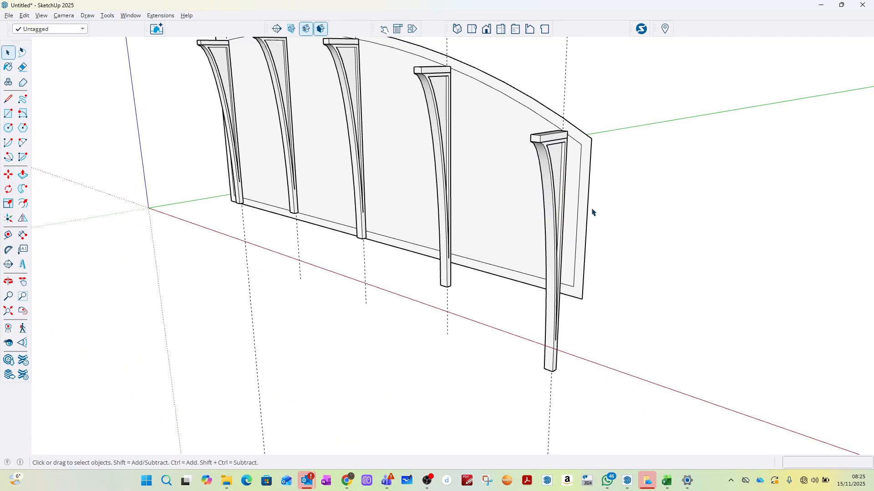
{"action": "mouse_move", "coordinate": [593, 213]}
{"action": "middle_mouse_down"}
{"action": "mouse_move", "coordinate": [525, 205]}
{"action": "mouse_move", "coordinate": [518, 183]}
{"action": "middle_mouse_up"}
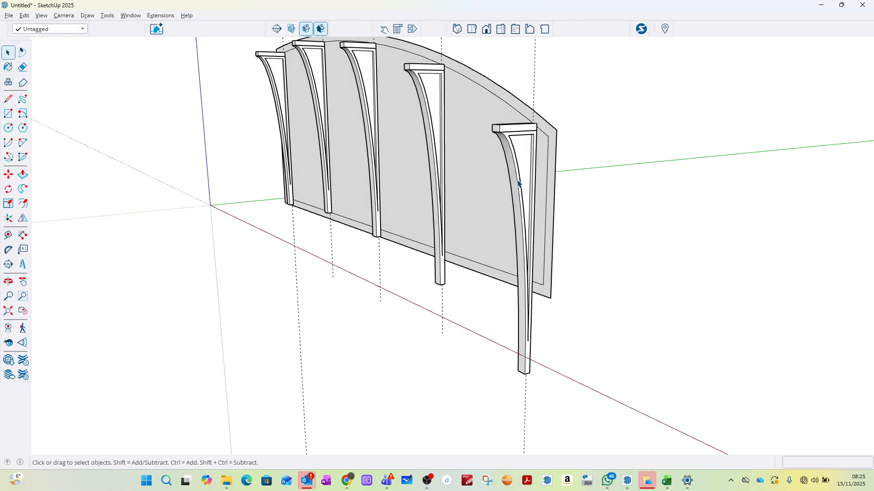
{"action": "left_click", "coordinate": [517, 176]}
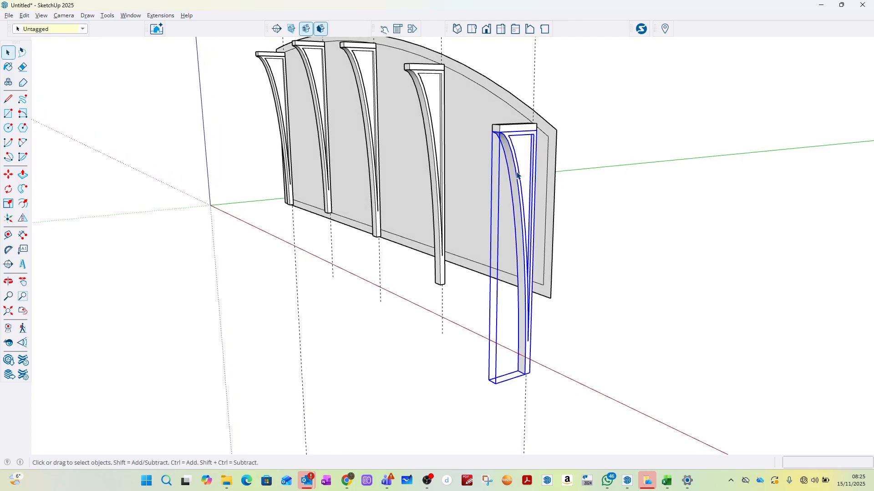
{"action": "key", "text": "s"}
{"action": "scroll", "coordinate": [524, 369], "scroll_direction": "up", "scroll_amount": 5}
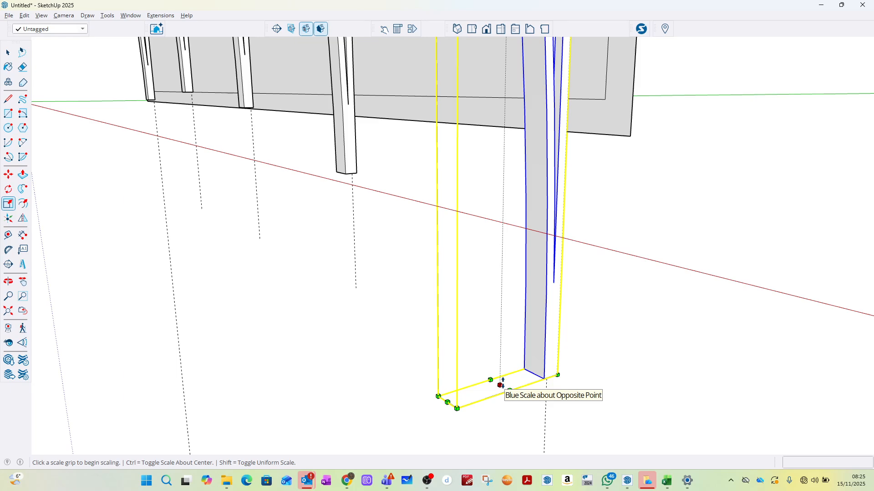
{"action": "left_click", "coordinate": [501, 386]}
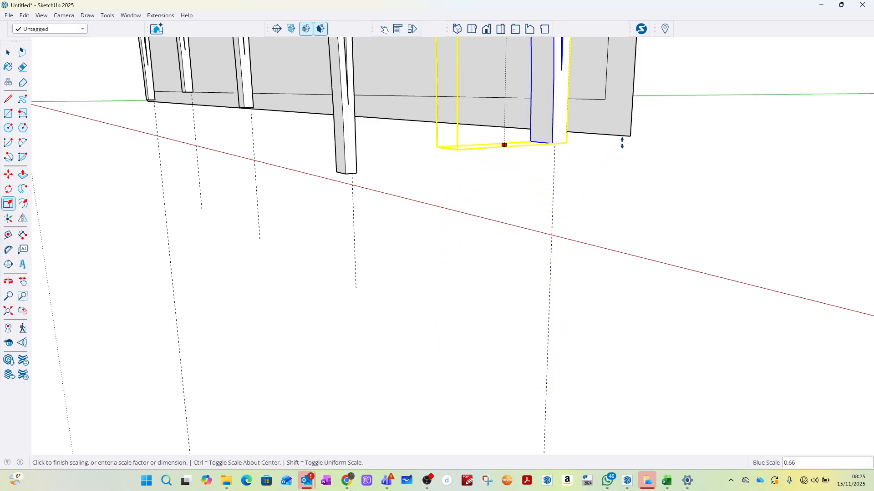
{"action": "left_click", "coordinate": [604, 99]}
{"action": "key", "text": "space"}
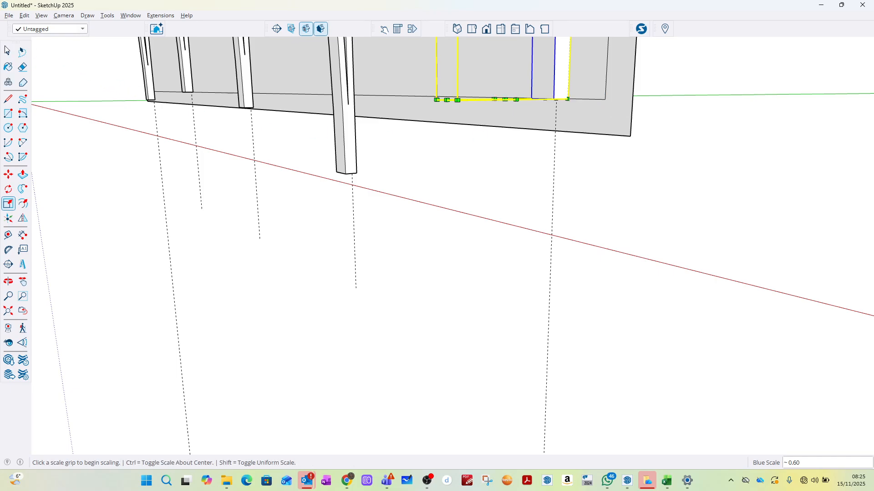
{"action": "left_click", "coordinate": [409, 167]}
Step: Scale the fourth bracket vertically from its base so it ends at the wall's inner bottom border line
{"action": "left_click", "coordinate": [346, 154]}
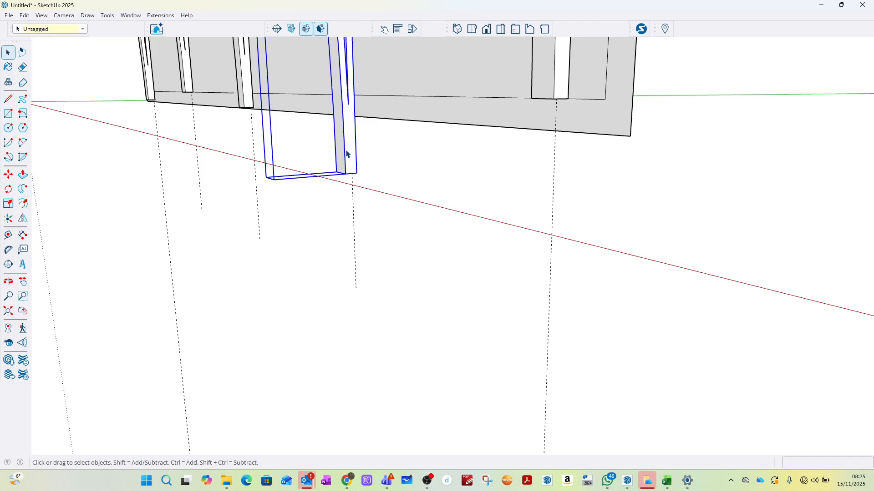
{"action": "key", "text": "s"}
{"action": "middle_click_drag", "start_coordinate": [351, 166], "coordinate": [312, 217]}
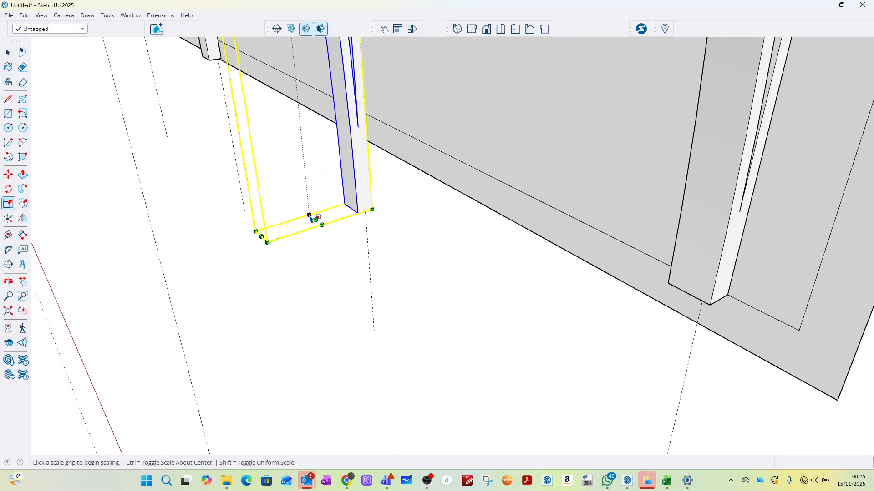
{"action": "left_click", "coordinate": [315, 219]}
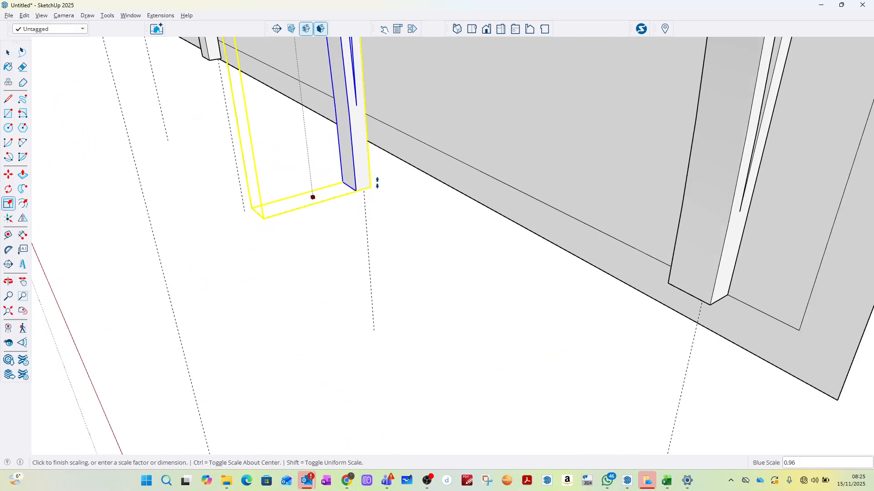
{"action": "left_click", "coordinate": [413, 140]}
{"action": "left_click", "coordinate": [8, 52]}
{"action": "left_click", "coordinate": [199, 138]}
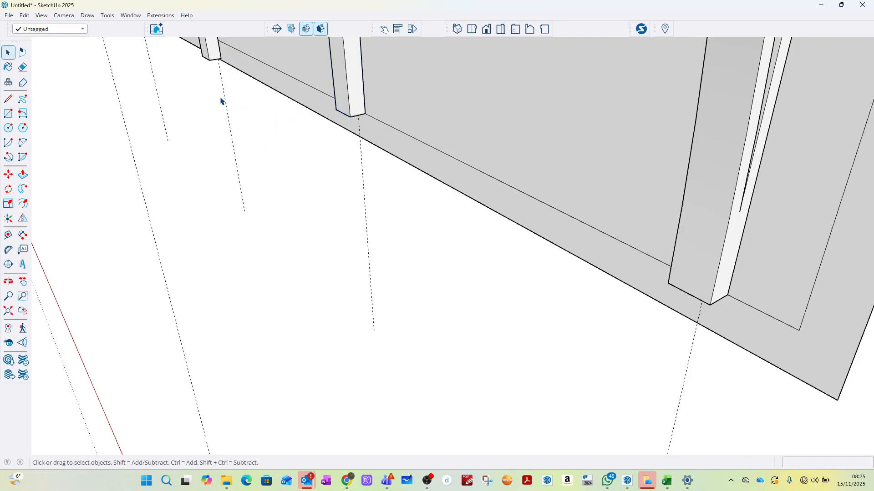
Step: Scale the third bracket vertically to about 0.96 so its base meets the wall's inner bottom border line
{"action": "left_click", "coordinate": [217, 58]}
{"action": "scroll", "coordinate": [375, 212], "scroll_direction": "down", "scroll_amount": 5}
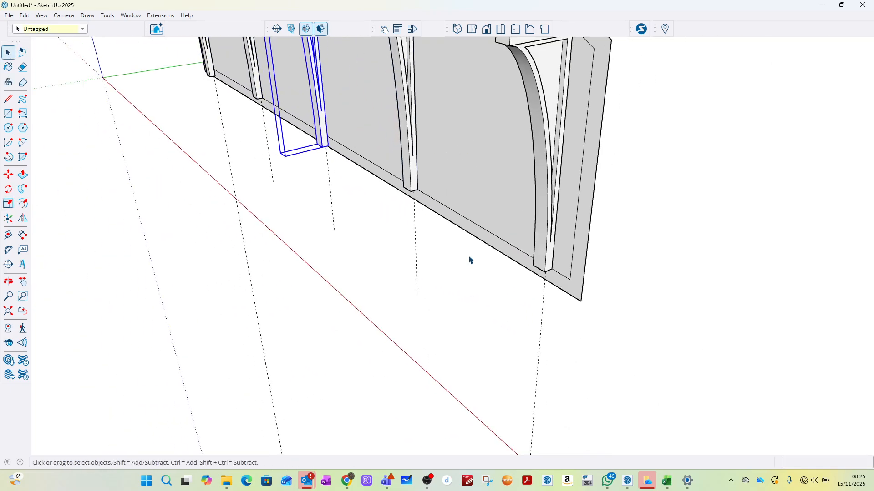
{"action": "scroll", "coordinate": [469, 258], "scroll_direction": "up", "scroll_amount": 8}
{"action": "key", "text": "s"}
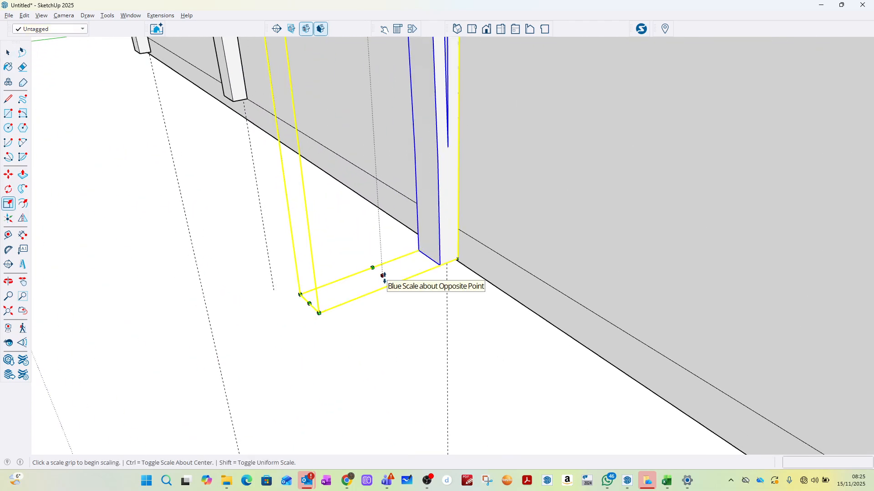
{"action": "left_click", "coordinate": [384, 276]}
{"action": "left_click", "coordinate": [478, 242]}
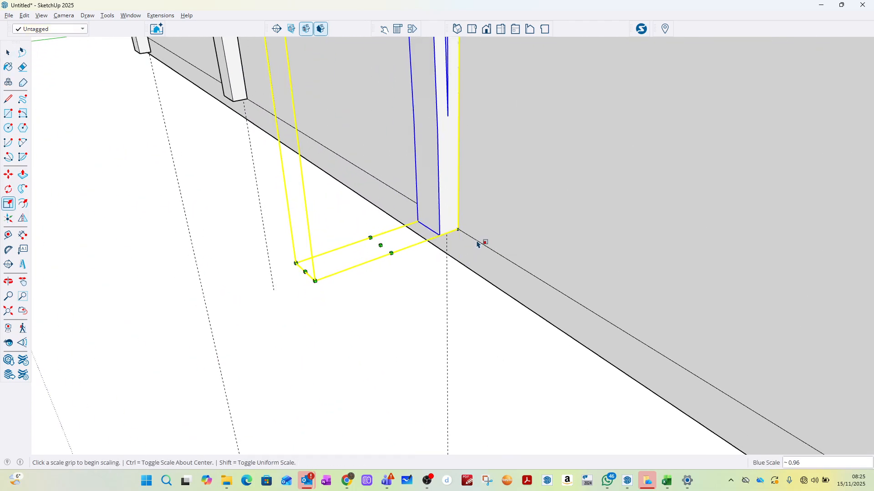
{"action": "key", "text": "space"}
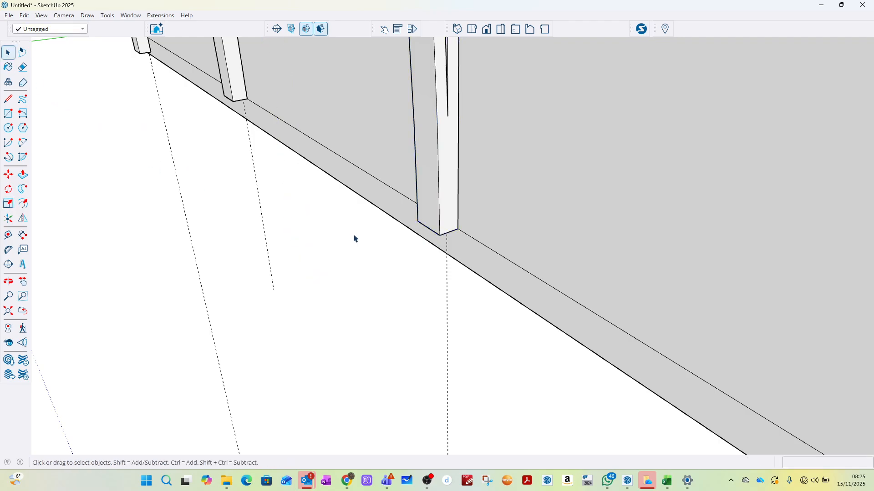
Step: Scale the first bracket at the wall's end vertically to about 0.96, down to the inner bottom border line
{"action": "middle_click_drag", "start_coordinate": [353, 238], "coordinate": [263, 136]}
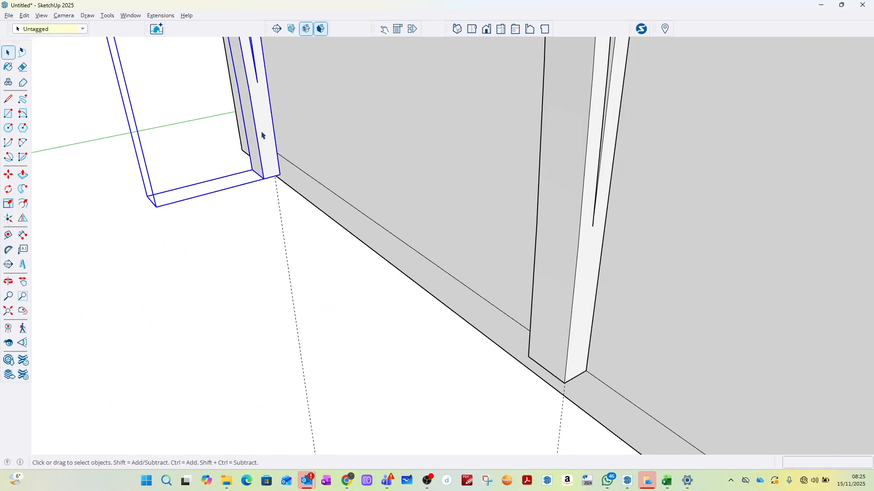
{"action": "key", "text": "s"}
{"action": "scroll", "coordinate": [218, 187], "scroll_direction": "up", "scroll_amount": 3}
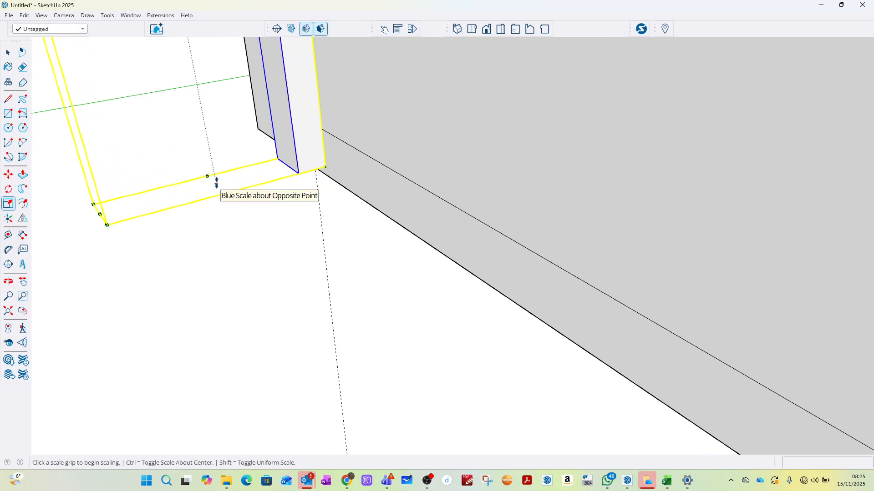
{"action": "left_click", "coordinate": [216, 182]}
{"action": "left_click", "coordinate": [339, 139]}
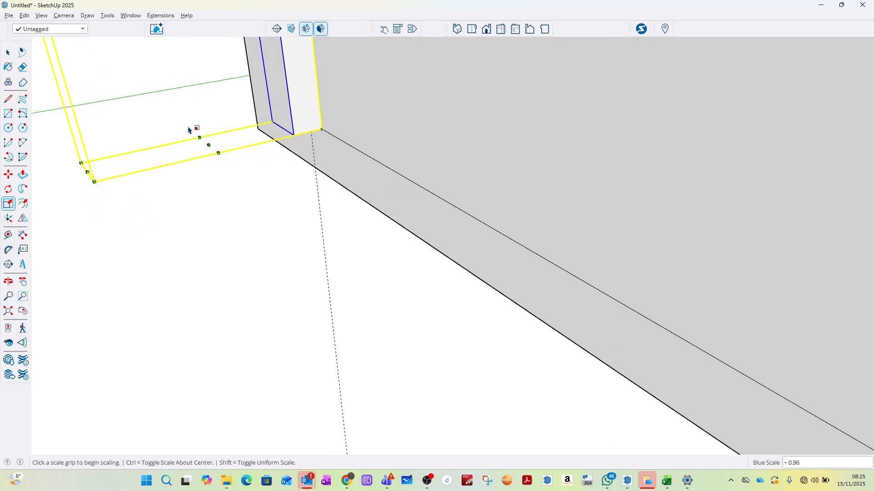
Step: Delete all the dashed vertical guide lines running through the brackets on the arched wall
{"action": "key", "text": "space"}
{"action": "left_click", "coordinate": [229, 253]}
{"action": "scroll", "coordinate": [228, 230], "scroll_direction": "down", "scroll_amount": 3}
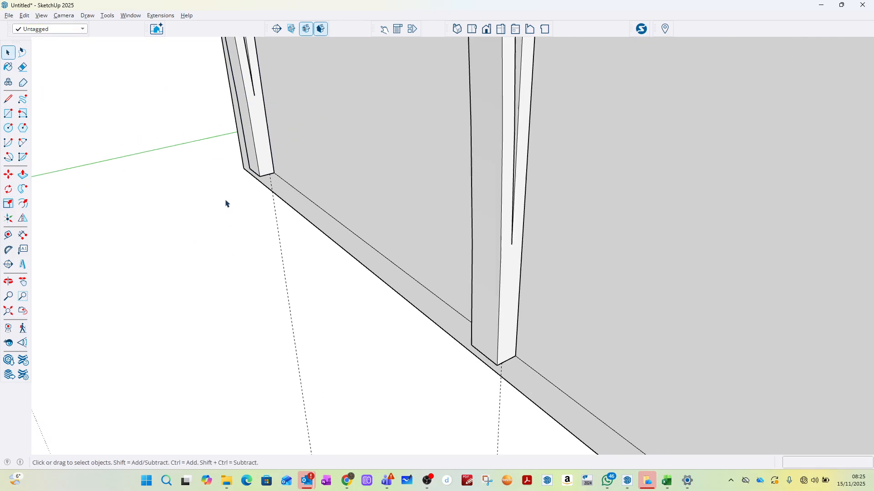
{"action": "scroll", "coordinate": [226, 196], "scroll_direction": "down", "scroll_amount": 8}
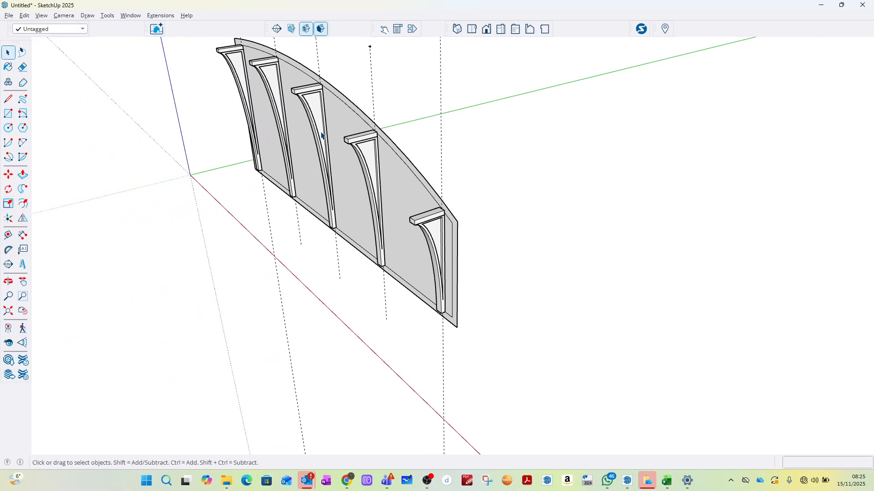
{"action": "middle_click_drag", "start_coordinate": [224, 186], "coordinate": [420, 147]}
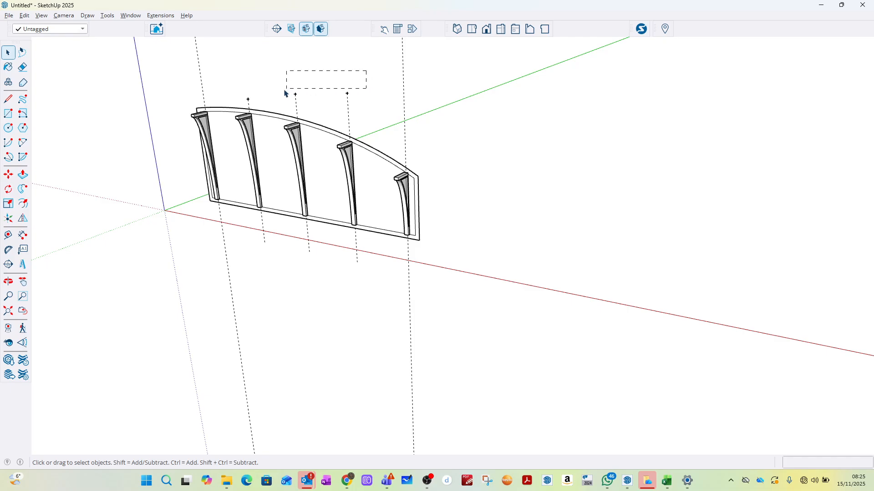
{"action": "left_click_drag", "start_coordinate": [250, 100], "coordinate": [240, 103]}
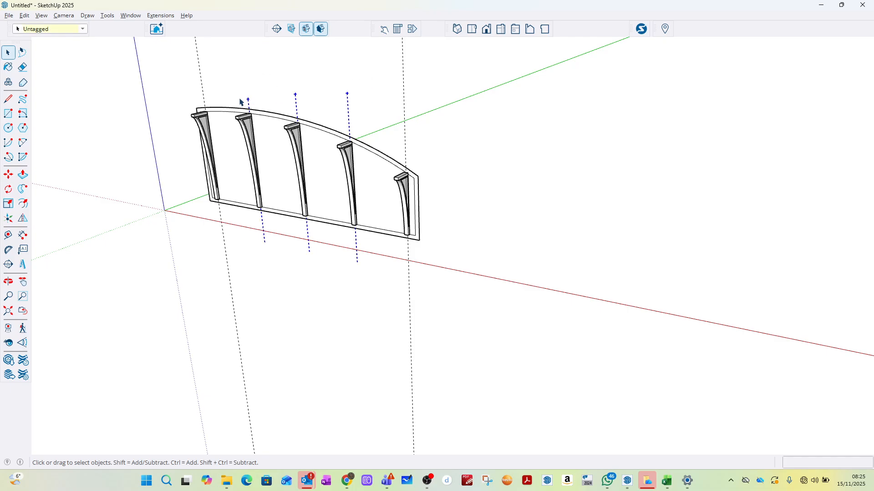
{"action": "key", "text": "Delete"}
{"action": "left_click_drag", "start_coordinate": [421, 86], "coordinate": [367, 108]}
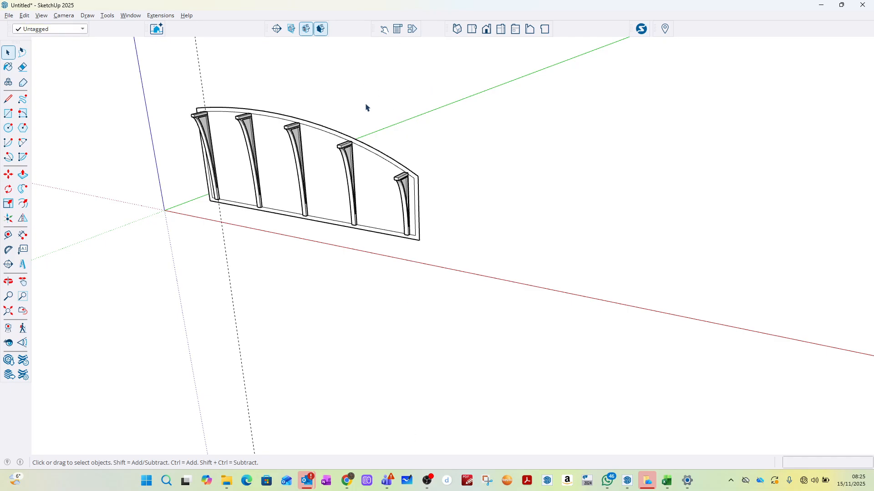
{"action": "left_click_drag", "start_coordinate": [221, 65], "coordinate": [159, 82]}
{"action": "key", "text": "Delete"}
Step: Copy the entire wall with its beams and brackets about 42.6 m along the red axis
{"action": "middle_click_drag", "start_coordinate": [271, 228], "coordinate": [458, 178]}
{"action": "scroll", "coordinate": [458, 178], "scroll_direction": "down", "scroll_amount": 2}
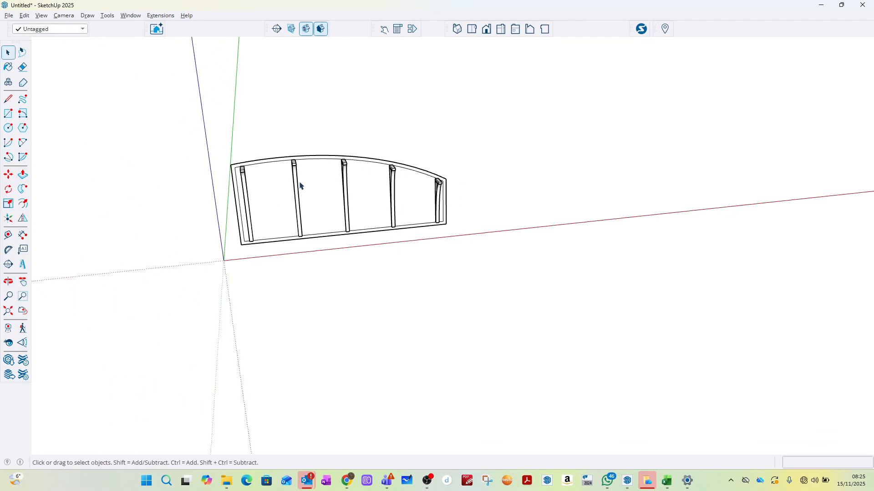
{"action": "middle_click_drag", "start_coordinate": [300, 186], "coordinate": [335, 202]}
{"action": "left_click_drag", "start_coordinate": [159, 123], "coordinate": [544, 325]}
{"action": "key", "text": "m"}
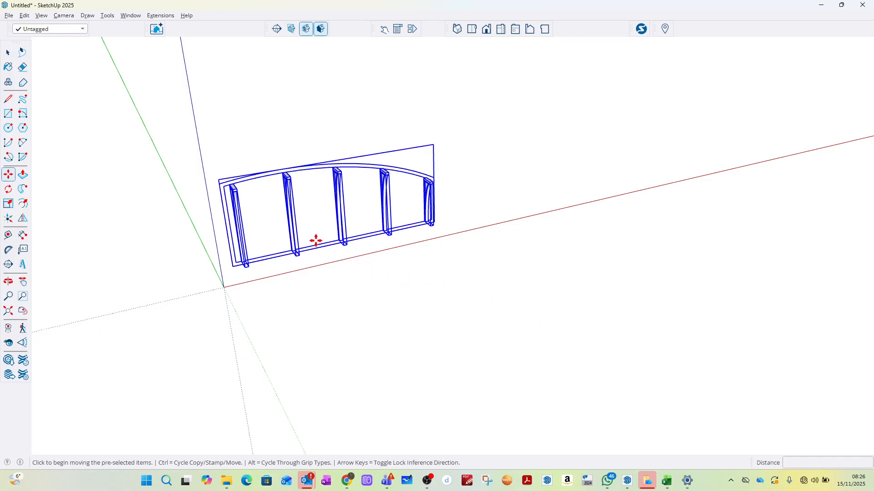
{"action": "left_click", "coordinate": [315, 239]}
{"action": "key", "text": "ctrl"}
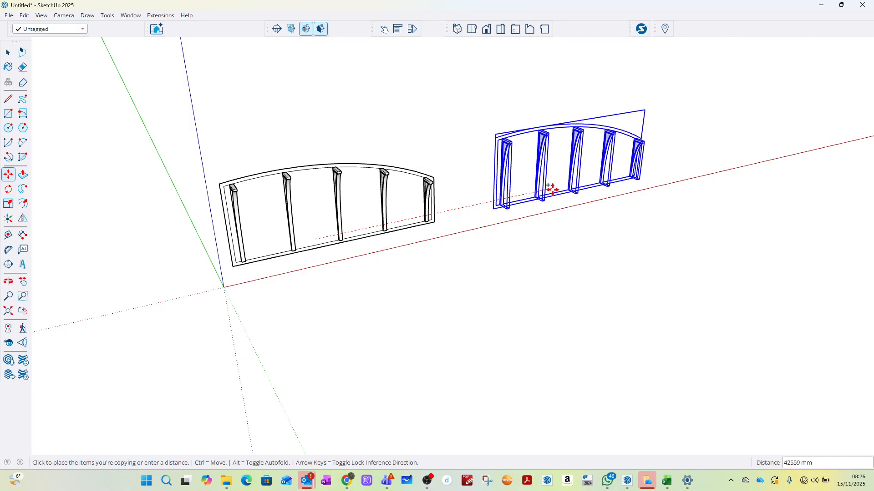
{"action": "left_click", "coordinate": [562, 186]}
{"action": "left_click", "coordinate": [9, 54]}
{"action": "left_click", "coordinate": [419, 133]}
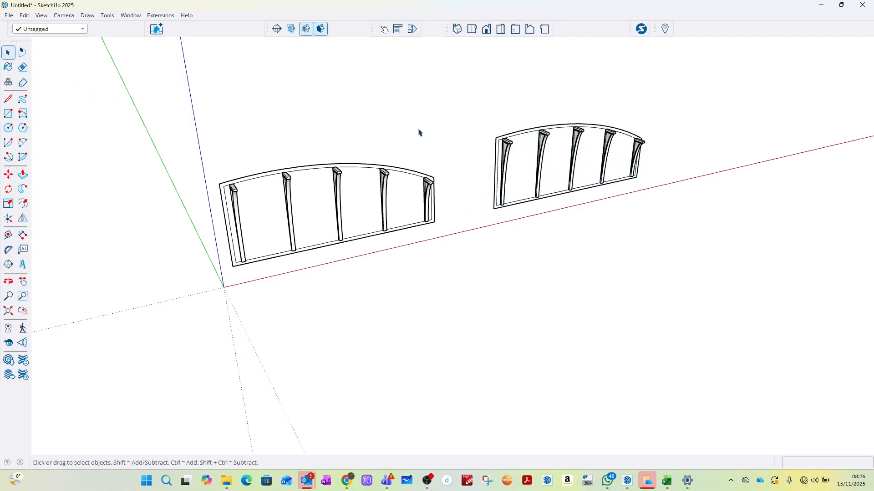
Step: Delete four of the original wall's beams with their brackets, keeping only the set nearest the origin
{"action": "scroll", "coordinate": [428, 193], "scroll_direction": "up", "scroll_amount": 4}
{"action": "left_click", "coordinate": [431, 182]}
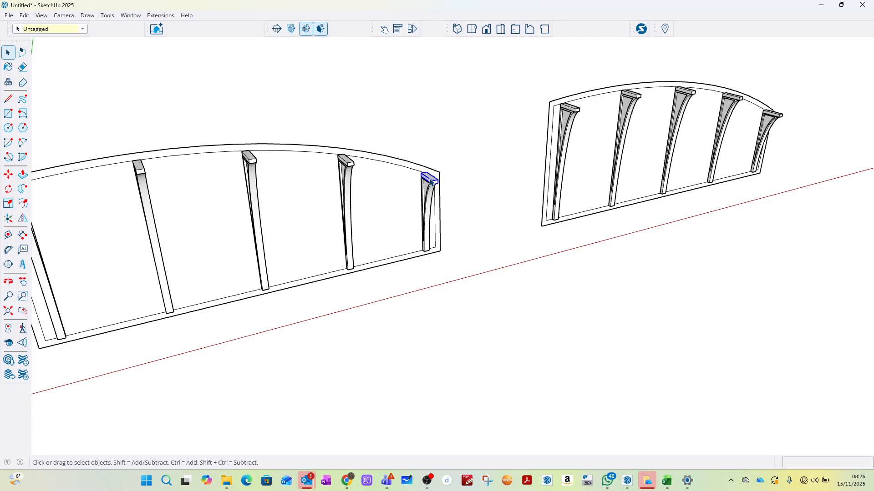
{"action": "key", "text": "Delete"}
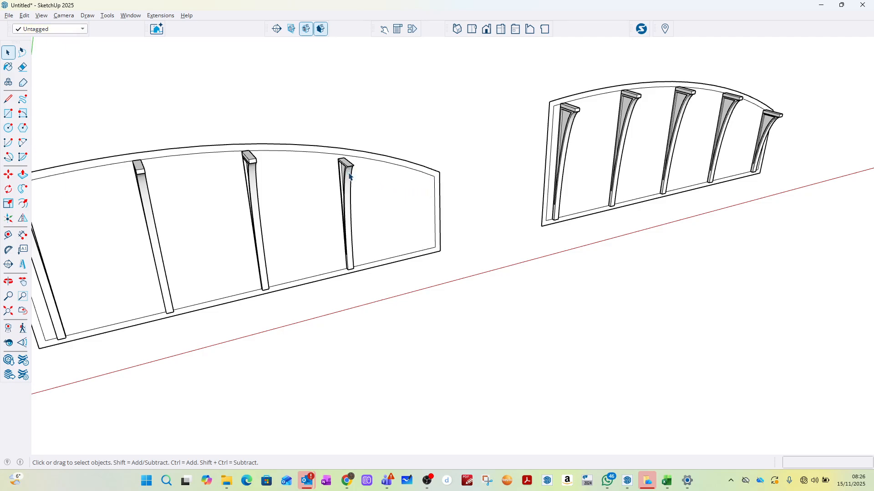
{"action": "left_click", "coordinate": [350, 177]}
{"action": "key", "text": "Delete"}
{"action": "left_click", "coordinate": [253, 166]}
{"action": "key", "text": "Delete"}
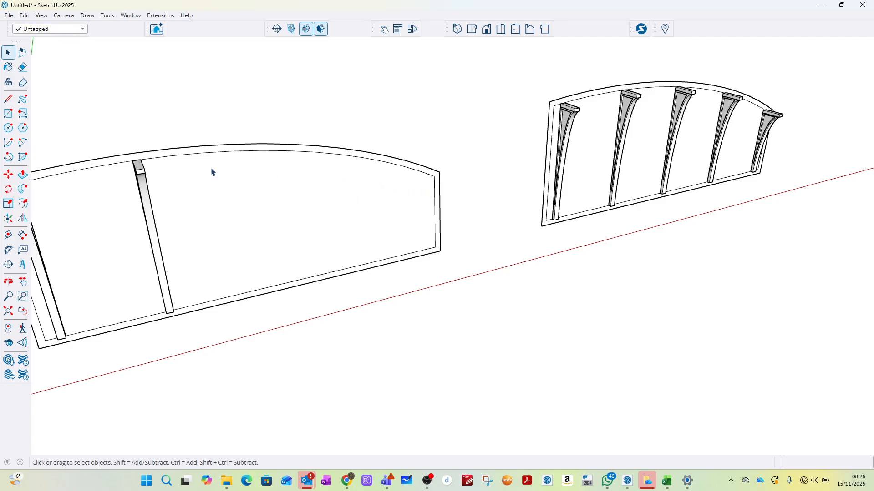
{"action": "left_click", "coordinate": [144, 175]}
{"action": "key", "text": "Delete"}
{"action": "left_click", "coordinate": [139, 166]}
{"action": "key", "text": "Delete"}
{"action": "scroll", "coordinate": [646, 180], "scroll_direction": "down", "scroll_amount": 3}
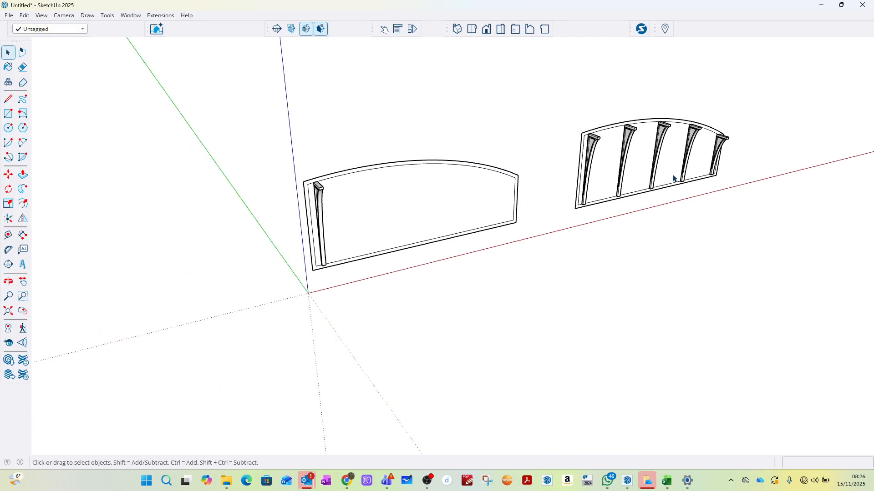
Step: Delete the remaining bracket and its beam from the original wall
{"action": "scroll", "coordinate": [322, 198], "scroll_direction": "up", "scroll_amount": 5}
{"action": "left_click", "coordinate": [323, 184]}
{"action": "left_click", "coordinate": [324, 194]}
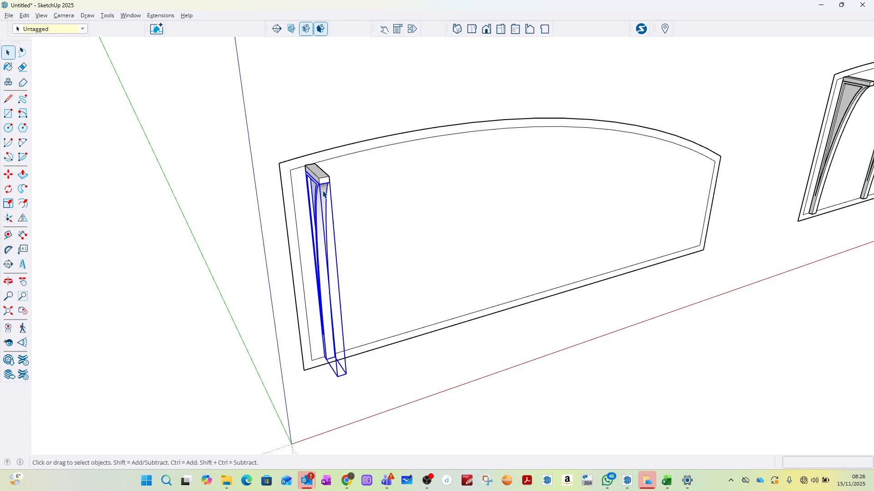
{"action": "key", "text": "Delete"}
{"action": "left_click", "coordinate": [324, 183]}
{"action": "key", "text": "Delete"}
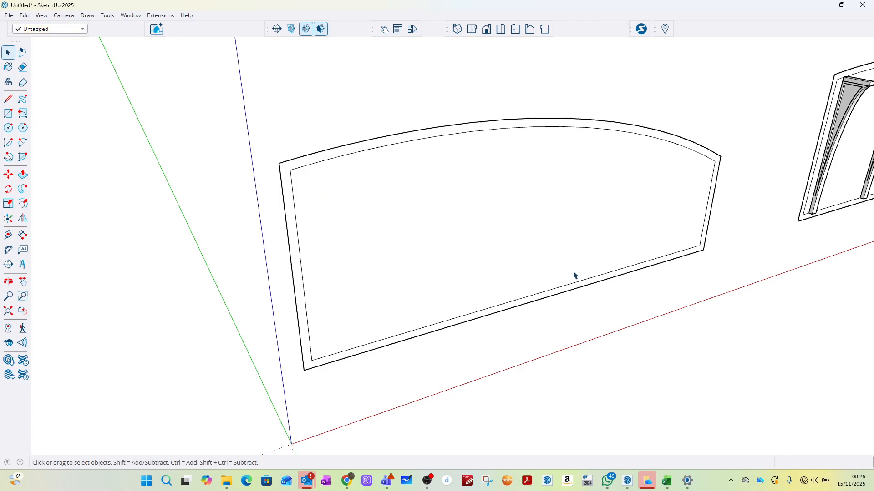
Step: Open the original wall group for editing and delete the large face inside the inner border line
{"action": "left_click", "coordinate": [531, 210]}
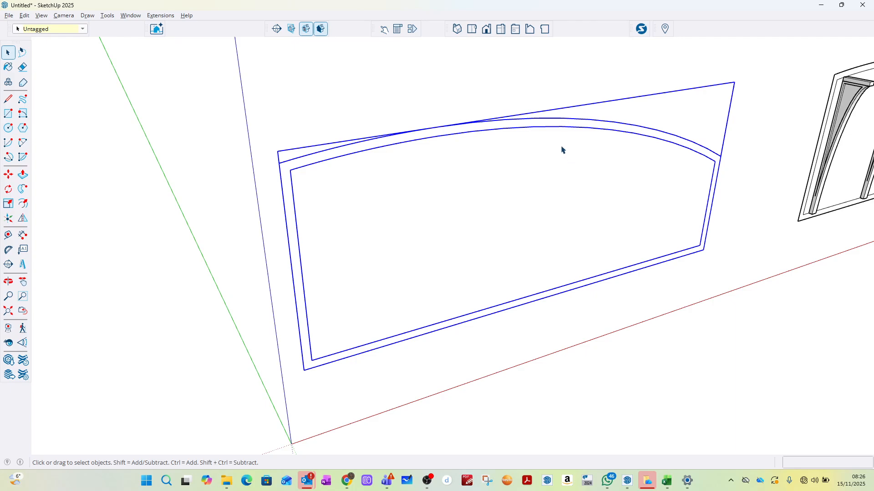
{"action": "double_click", "coordinate": [541, 157]}
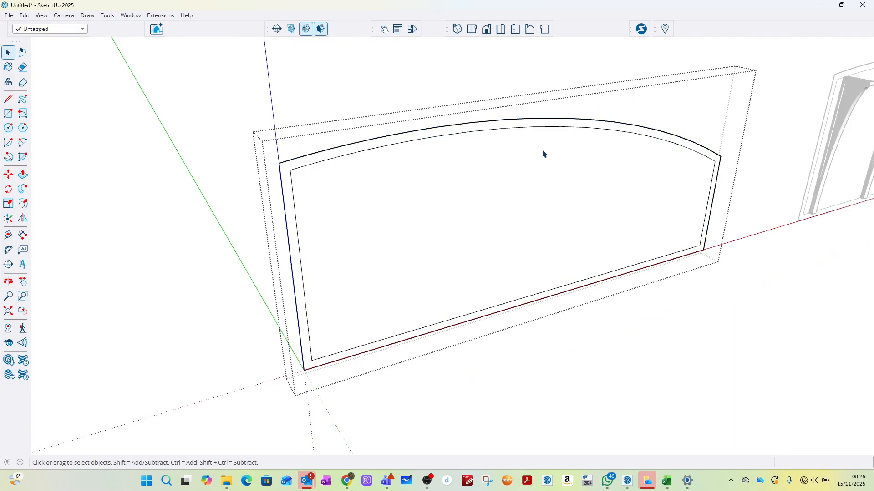
{"action": "left_click", "coordinate": [537, 155]}
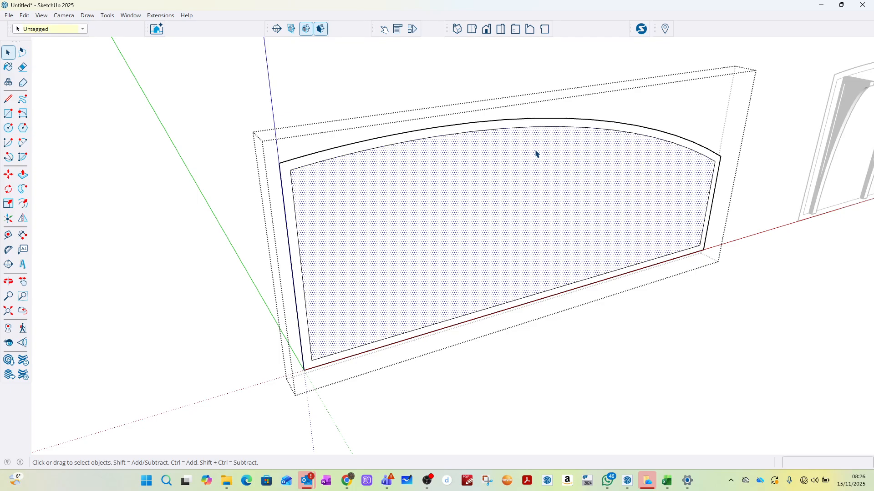
{"action": "left_click", "coordinate": [538, 126]}
{"action": "left_click", "coordinate": [541, 122]}
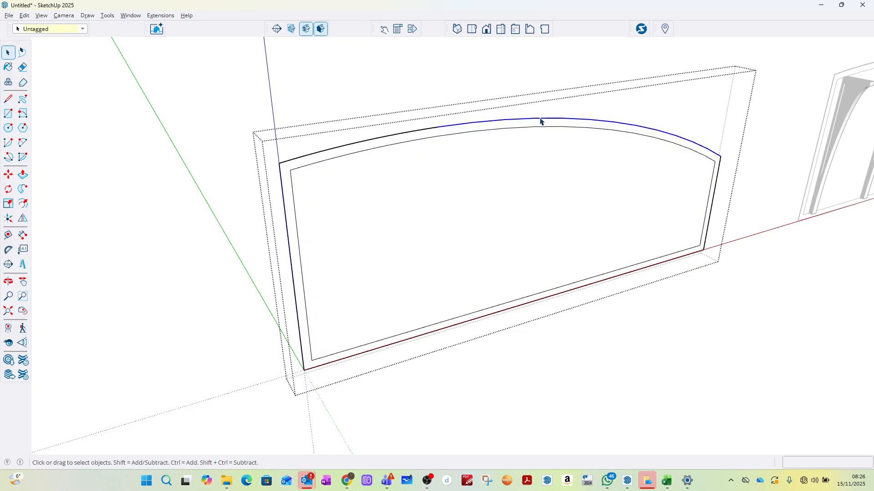
{"action": "left_click", "coordinate": [292, 184]}
{"action": "left_click", "coordinate": [492, 180]}
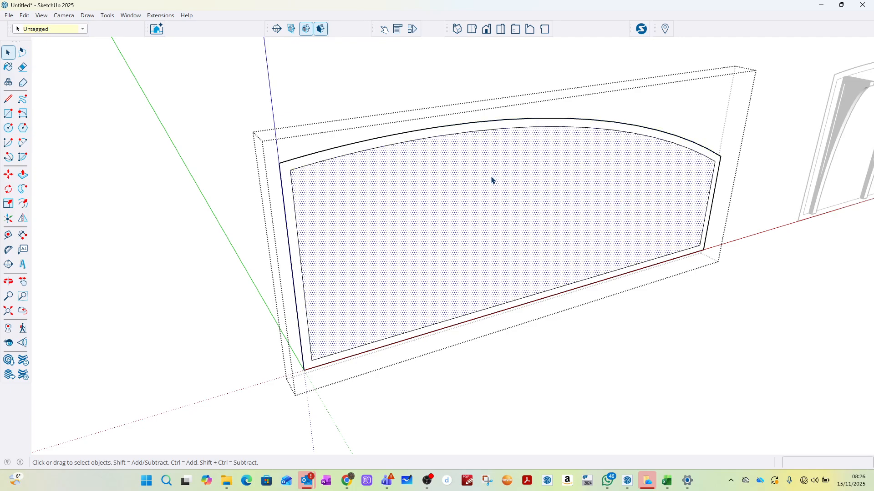
{"action": "key", "text": "Delete"}
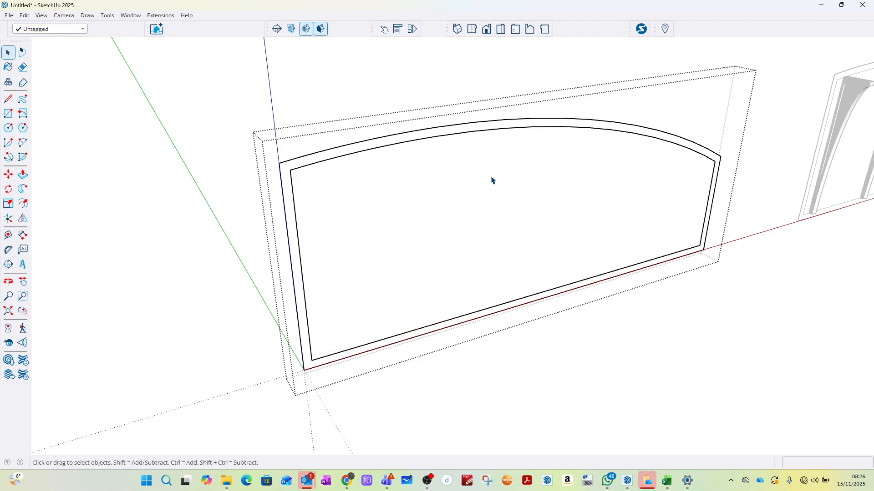
Step: Extrude the wall's border face backward by 24300 mm into a hollow arched shell and close the group
{"action": "left_click", "coordinate": [488, 129]}
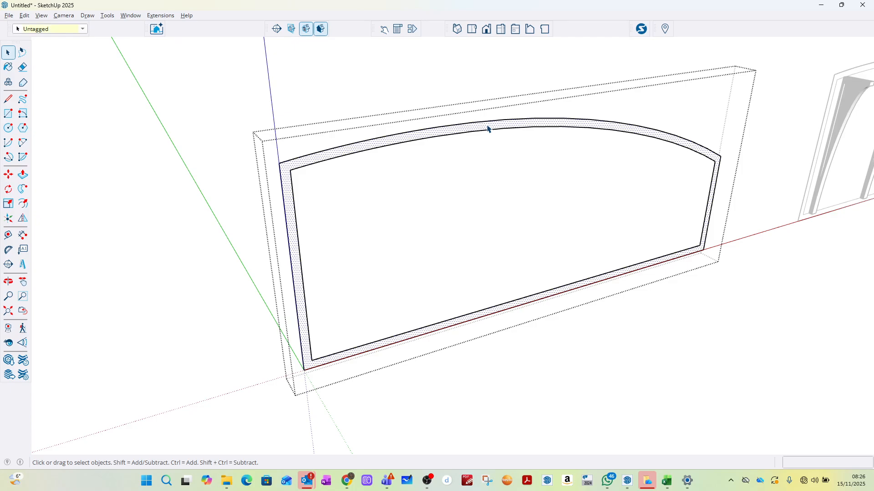
{"action": "left_click", "coordinate": [23, 174]}
{"action": "left_click", "coordinate": [341, 156]}
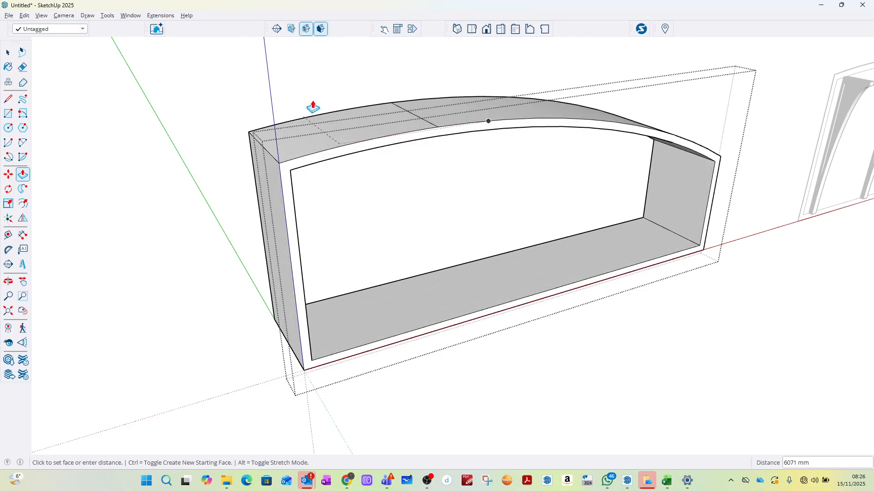
{"action": "type", "text": "24300"}
{"action": "key", "text": "Return"}
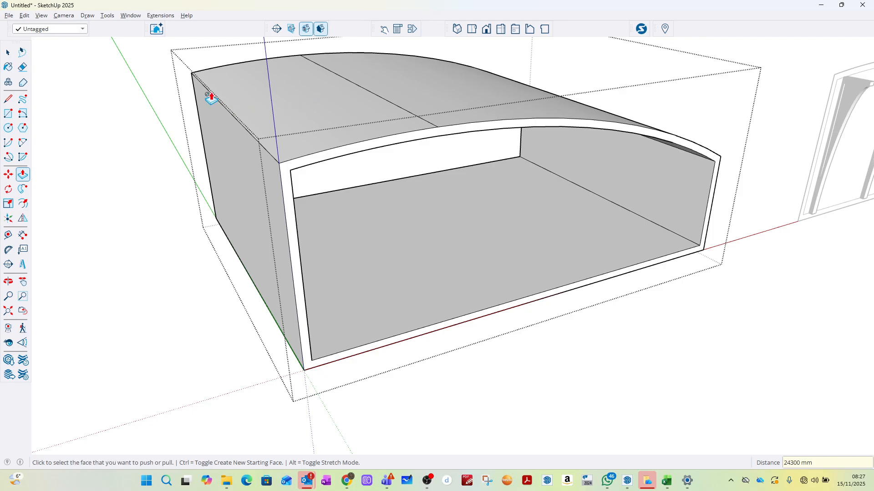
{"action": "left_click", "coordinate": [8, 53]}
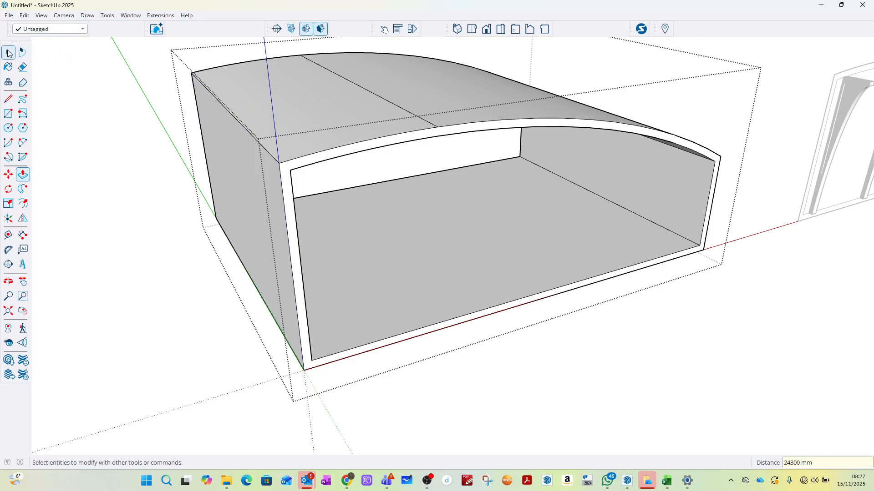
{"action": "left_click", "coordinate": [126, 95]}
{"action": "scroll", "coordinate": [138, 136], "scroll_direction": "down", "scroll_amount": 4}
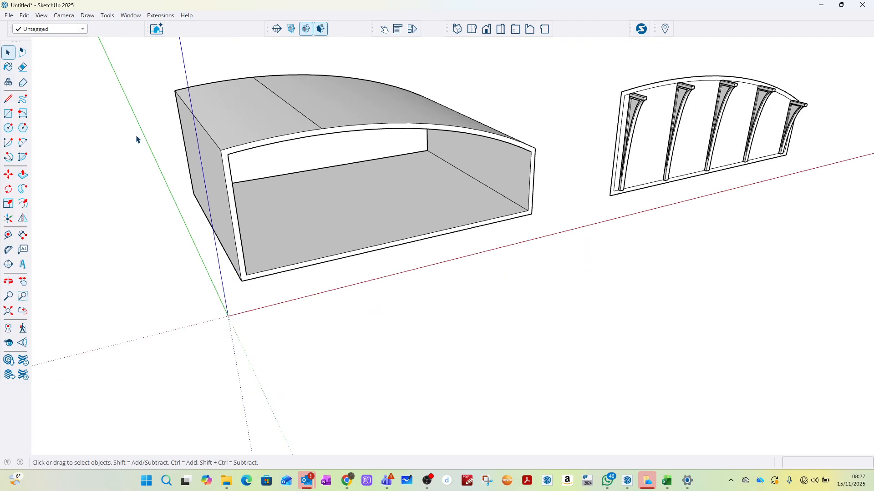
Step: Open the copied wall group for editing and delete the border face with the outer side edge and outer arc segment nearest the shell
{"action": "middle_click_drag", "start_coordinate": [249, 125], "coordinate": [120, 109]}
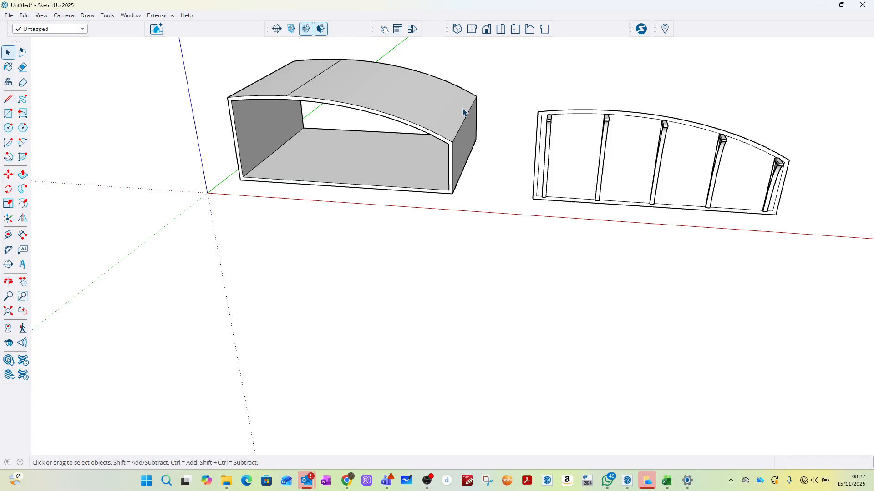
{"action": "scroll", "coordinate": [601, 130], "scroll_direction": "up", "scroll_amount": 2}
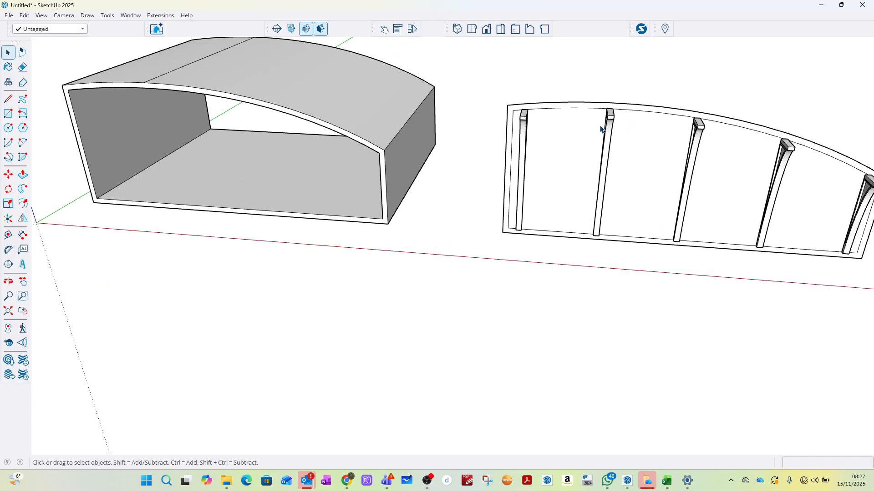
{"action": "left_click", "coordinate": [577, 117]}
{"action": "scroll", "coordinate": [578, 117], "scroll_direction": "down", "scroll_amount": 3}
{"action": "middle_click_drag", "start_coordinate": [578, 117], "coordinate": [421, 122]}
{"action": "scroll", "coordinate": [450, 119], "scroll_direction": "up", "scroll_amount": 3}
{"action": "double_click", "coordinate": [468, 105]}
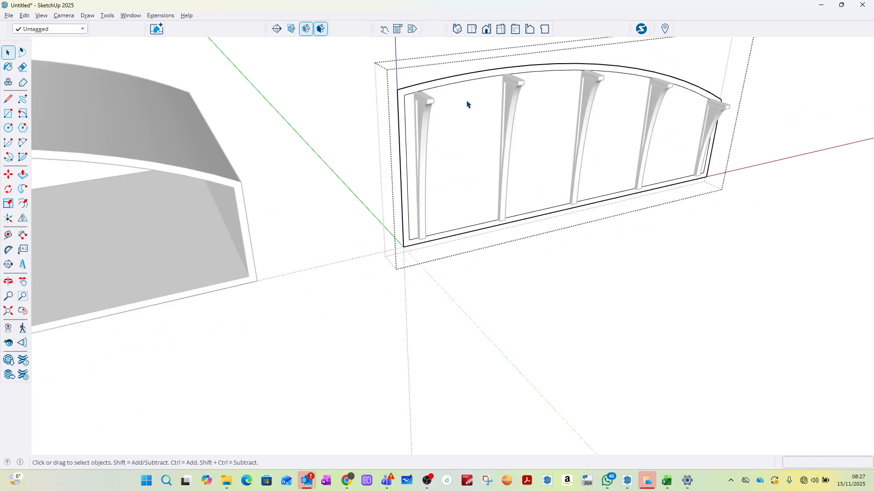
{"action": "left_click", "coordinate": [304, 86]}
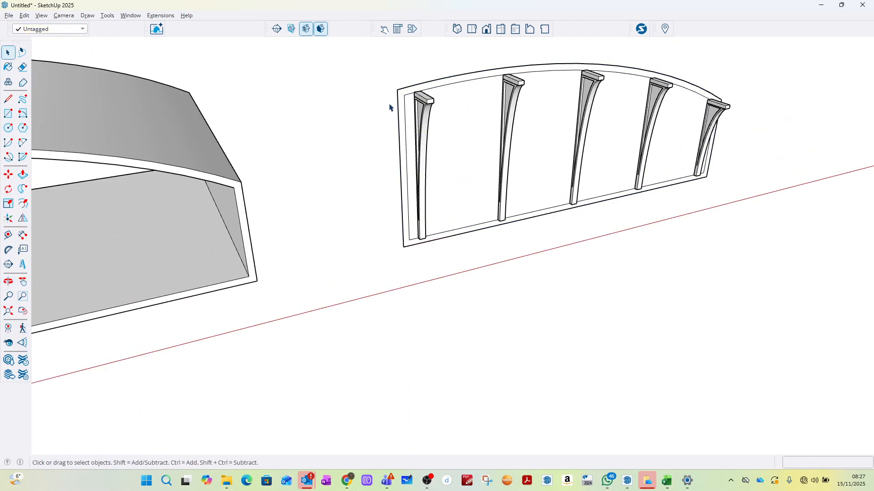
{"action": "left_click", "coordinate": [468, 105]}
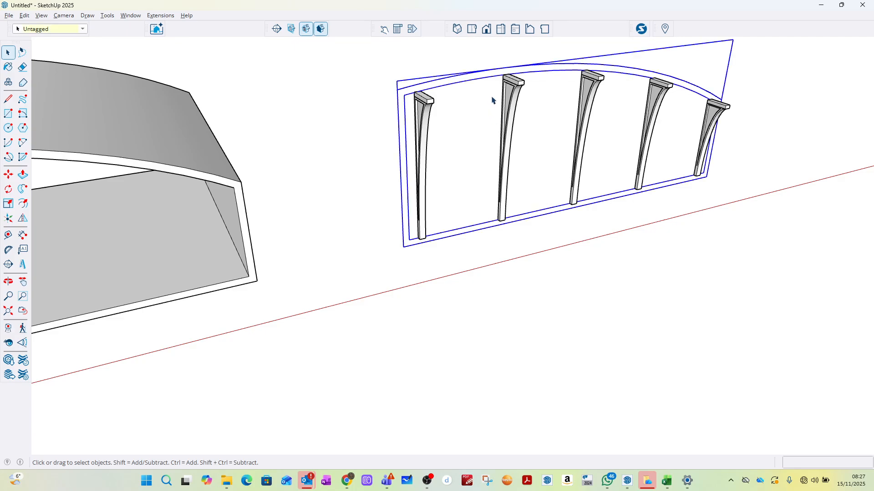
{"action": "double_click", "coordinate": [470, 110]}
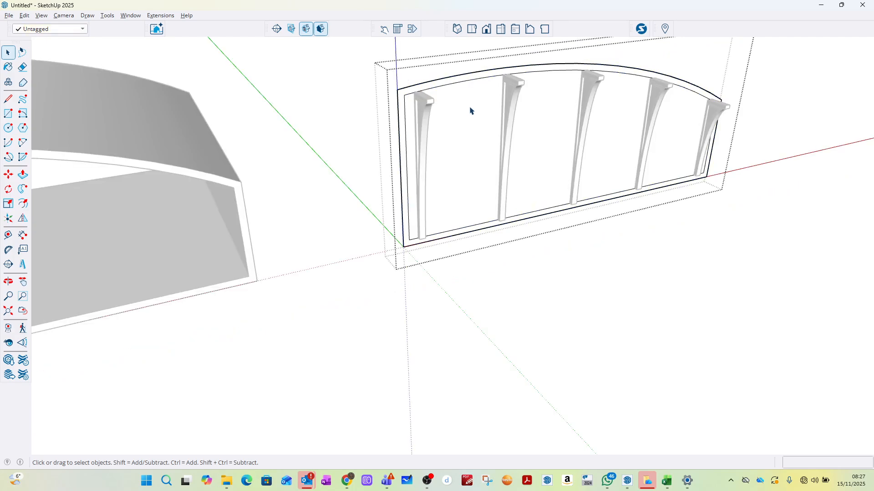
{"action": "scroll", "coordinate": [395, 84], "scroll_direction": "up", "scroll_amount": 5}
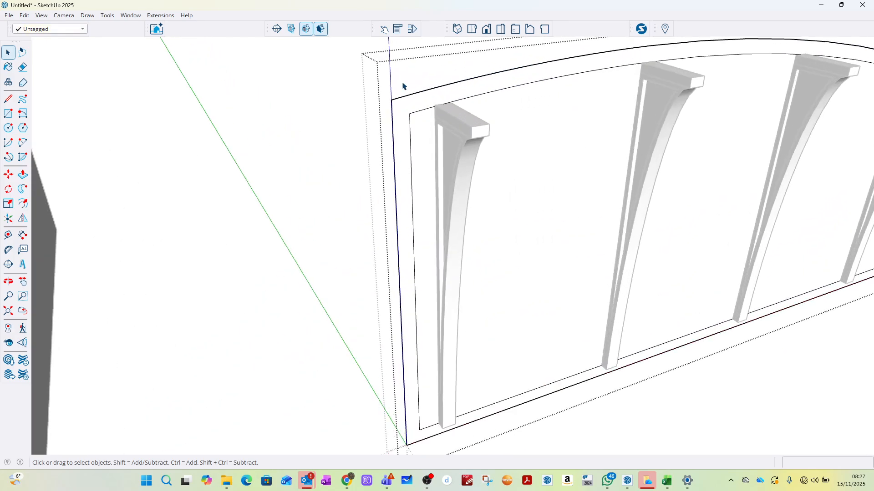
{"action": "left_click_drag", "start_coordinate": [402, 78], "coordinate": [380, 112]}
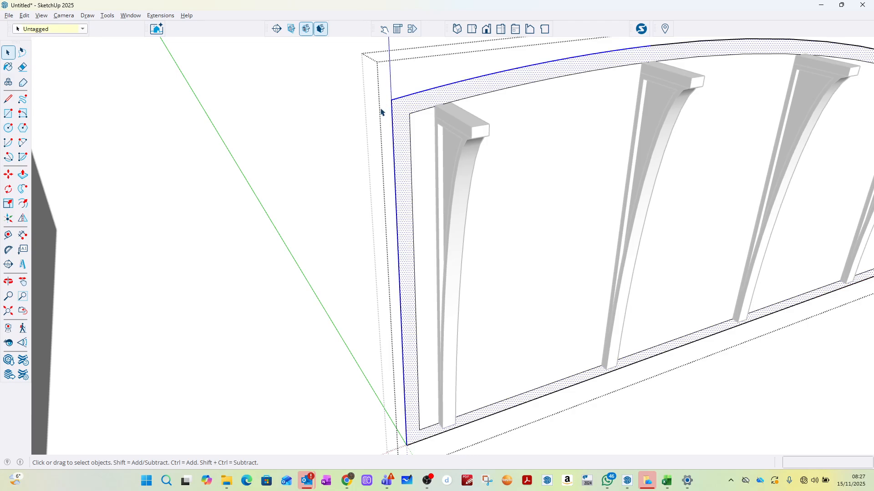
{"action": "key", "text": "Delete"}
{"action": "scroll", "coordinate": [372, 242], "scroll_direction": "down", "scroll_amount": 5}
{"action": "scroll", "coordinate": [395, 347], "scroll_direction": "down", "scroll_amount": 1}
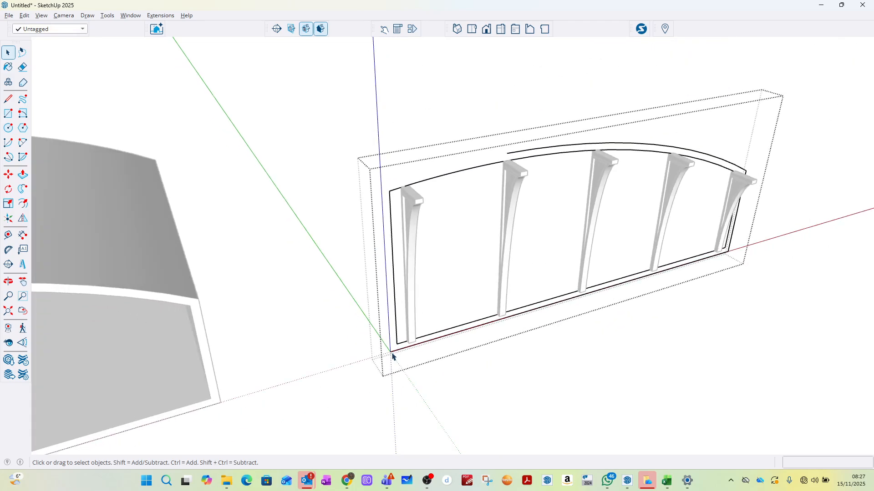
Step: Delete the leftover outer border lines around the copied wall, leaving only its inner arched panel
{"action": "scroll", "coordinate": [392, 353], "scroll_direction": "up", "scroll_amount": 3}
{"action": "scroll", "coordinate": [364, 350], "scroll_direction": "down", "scroll_amount": 3}
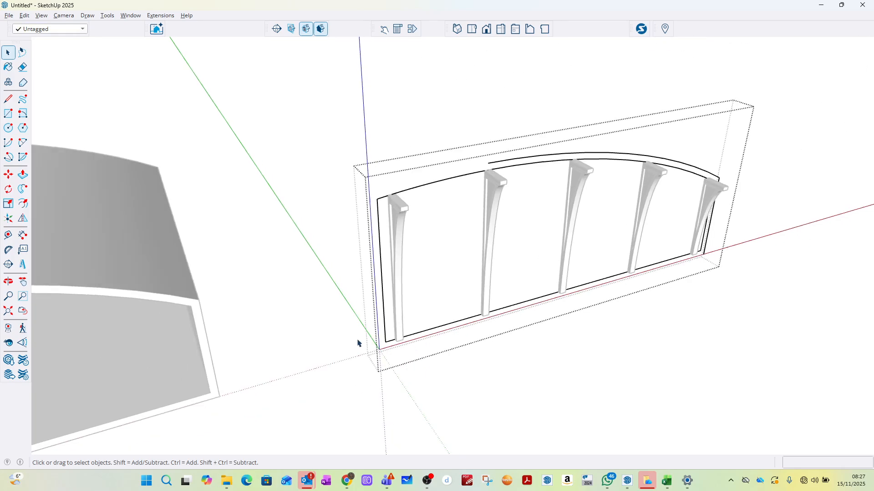
{"action": "scroll", "coordinate": [563, 176], "scroll_direction": "up", "scroll_amount": 2}
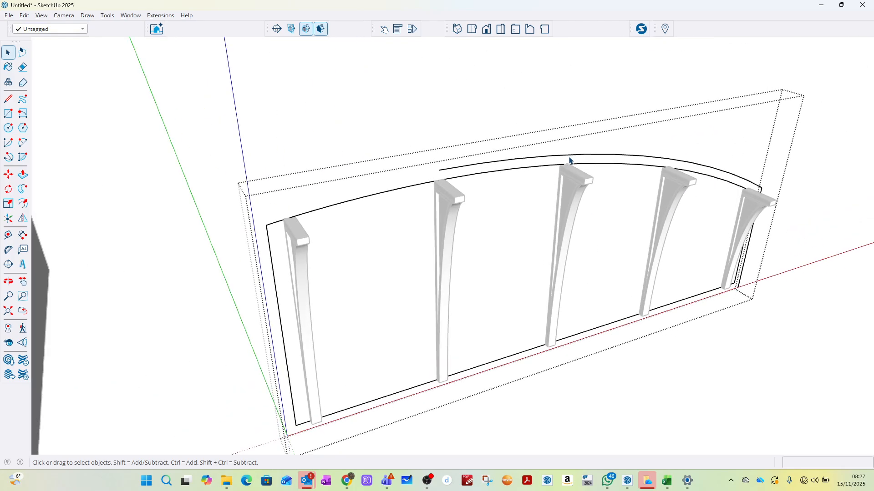
{"action": "middle_click_drag", "start_coordinate": [610, 159], "coordinate": [606, 216]}
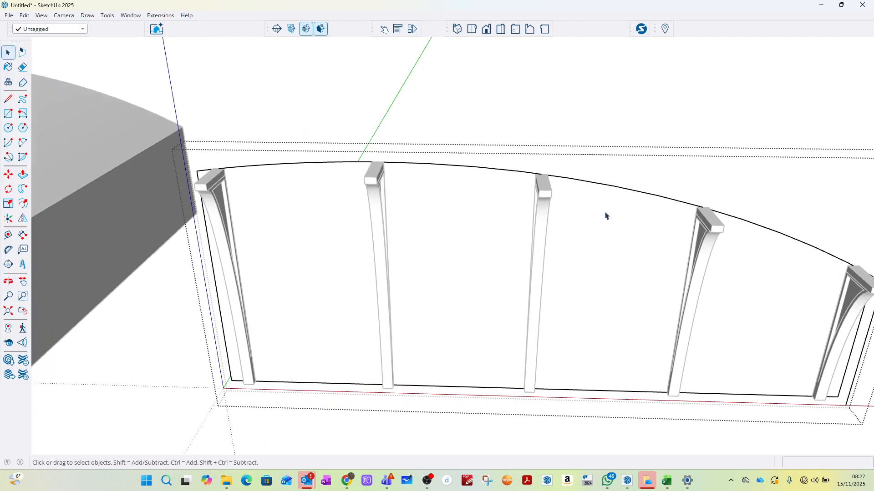
{"action": "scroll", "coordinate": [800, 279], "scroll_direction": "down", "scroll_amount": 3}
{"action": "scroll", "coordinate": [725, 286], "scroll_direction": "up", "scroll_amount": 3}
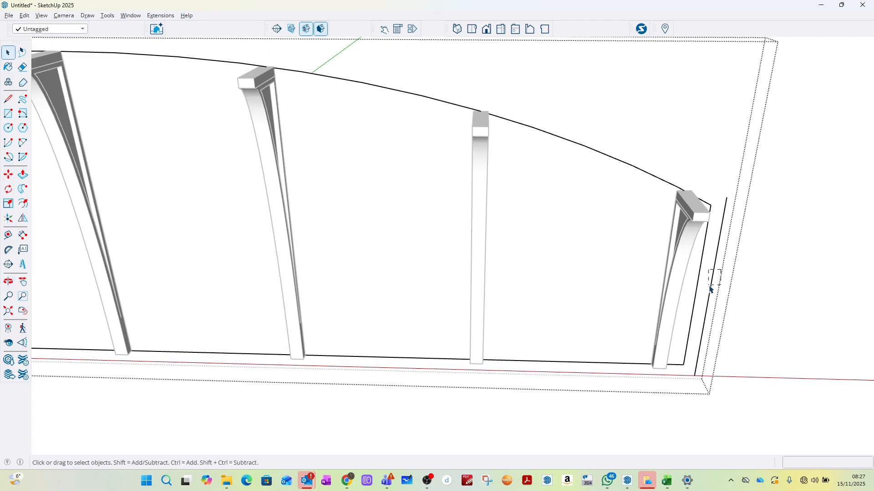
{"action": "scroll", "coordinate": [716, 279], "scroll_direction": "down", "scroll_amount": 5}
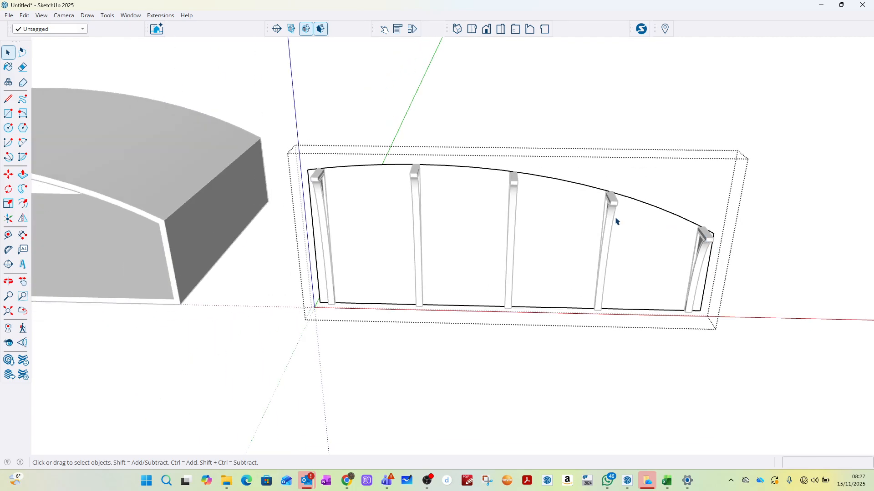
Step: Extrude the copied wall's inner panel face backward by 200 mm and close the group
{"action": "left_click", "coordinate": [482, 207]}
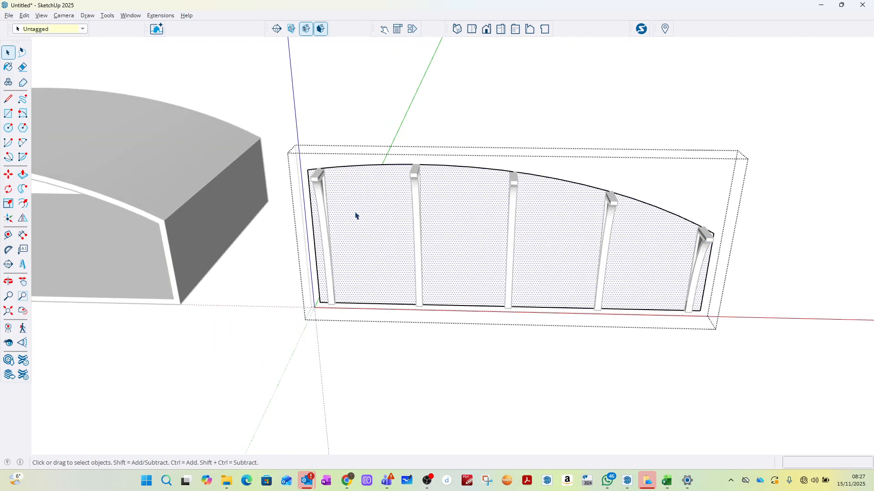
{"action": "left_click", "coordinate": [22, 175]}
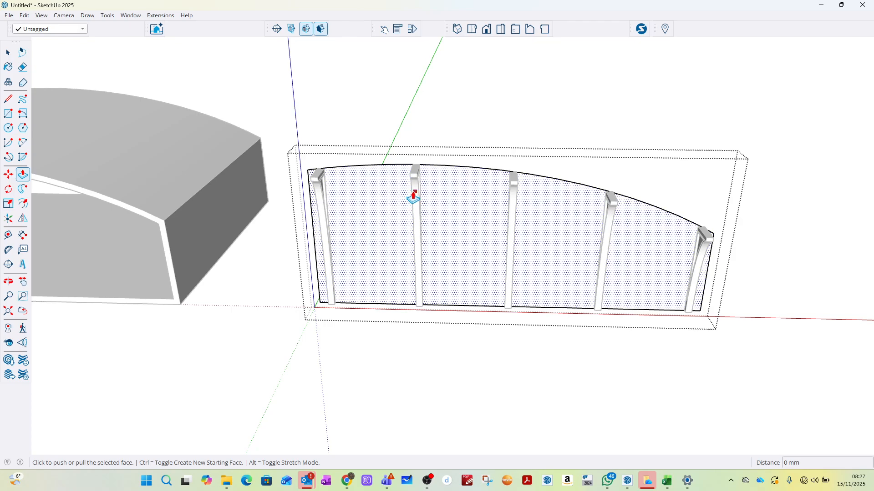
{"action": "left_click", "coordinate": [389, 192]}
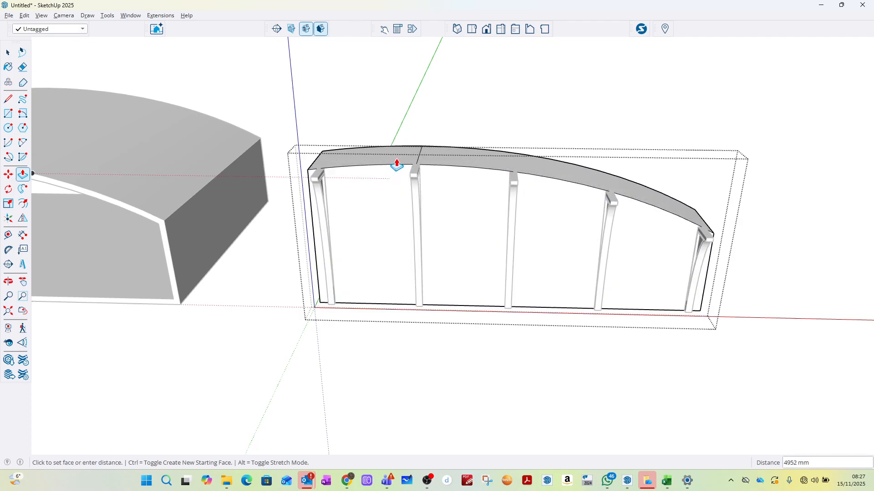
{"action": "type", "text": "200"}
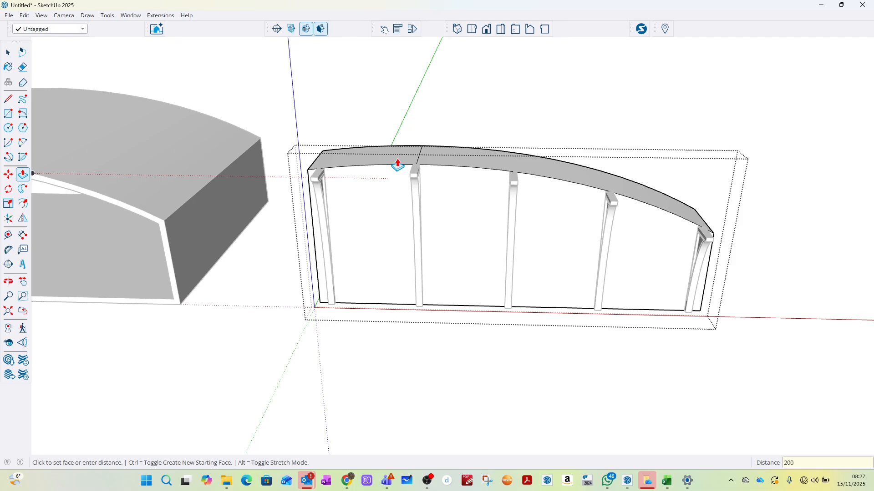
{"action": "key", "text": "Return"}
{"action": "left_click", "coordinate": [11, 54]}
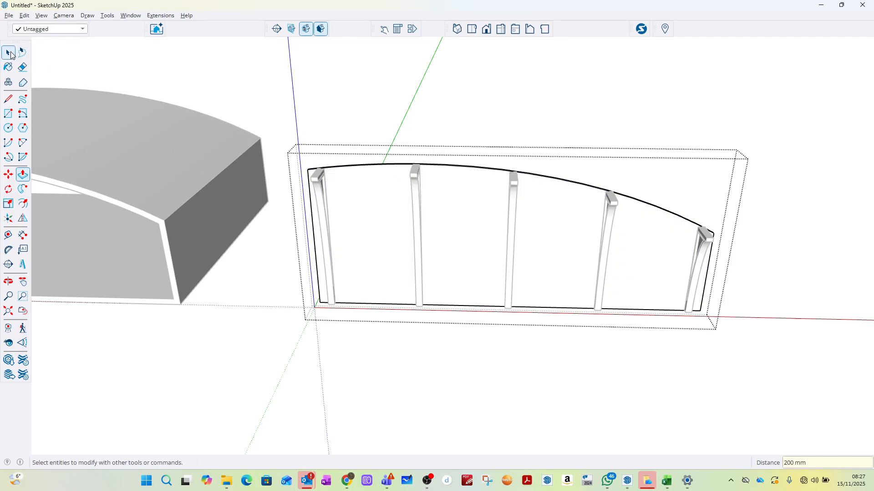
{"action": "left_click", "coordinate": [340, 97]}
{"action": "scroll", "coordinate": [309, 131], "scroll_direction": "down", "scroll_amount": 3}
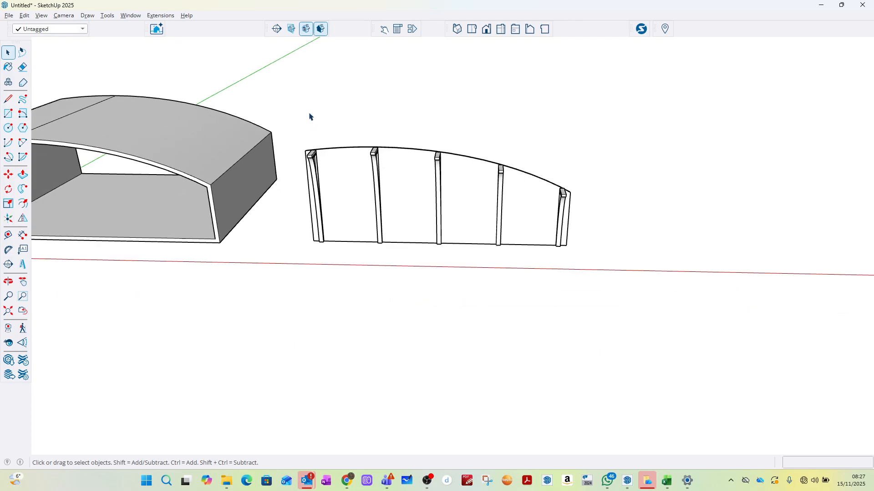
{"action": "middle_click_drag", "start_coordinate": [308, 115], "coordinate": [476, 145]}
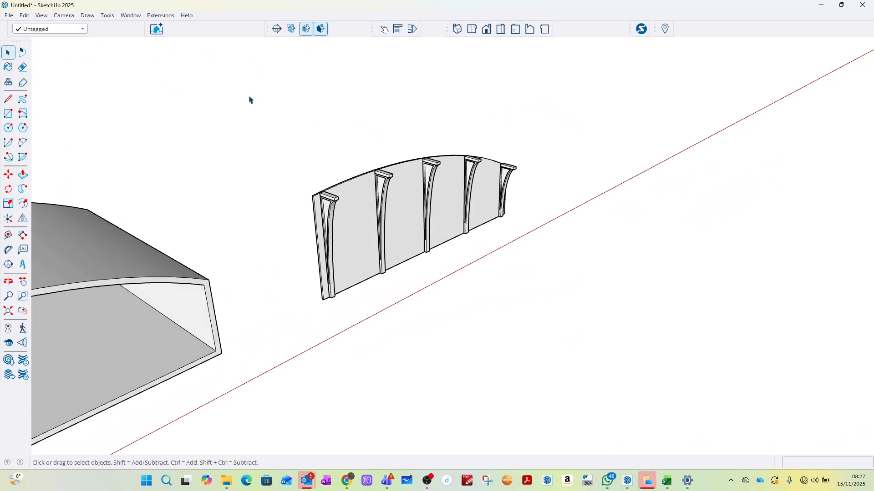
{"action": "left_click_drag", "start_coordinate": [249, 96], "coordinate": [603, 331]}
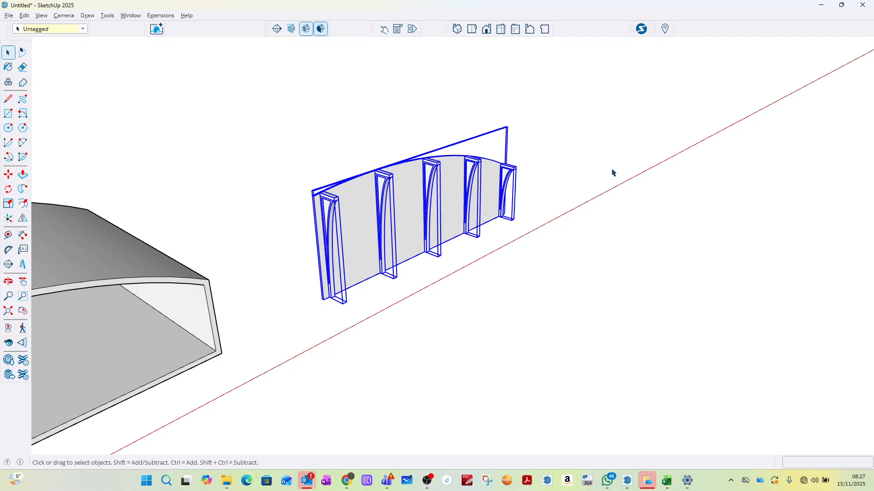
{"action": "middle_click_drag", "start_coordinate": [613, 172], "coordinate": [660, 326]}
{"action": "scroll", "coordinate": [638, 293], "scroll_direction": "up", "scroll_amount": 6}
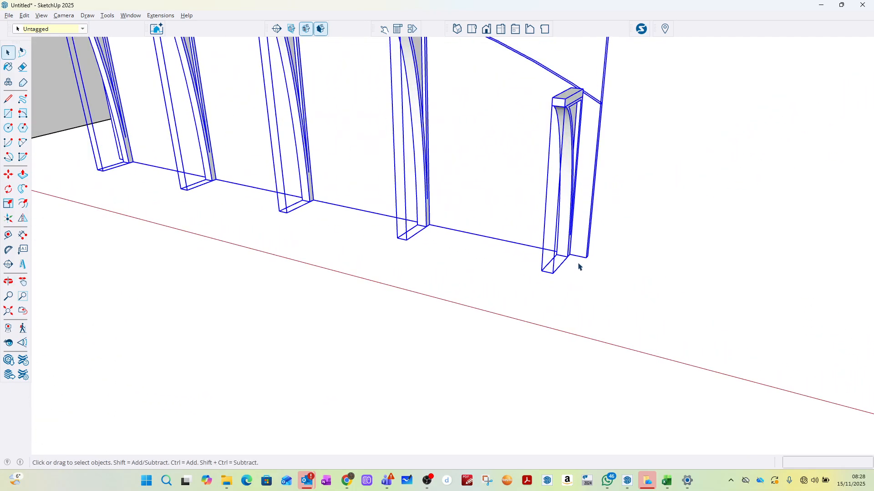
{"action": "scroll", "coordinate": [579, 267], "scroll_direction": "up", "scroll_amount": 2}
{"action": "scroll", "coordinate": [707, 345], "scroll_direction": "down", "scroll_amount": 5}
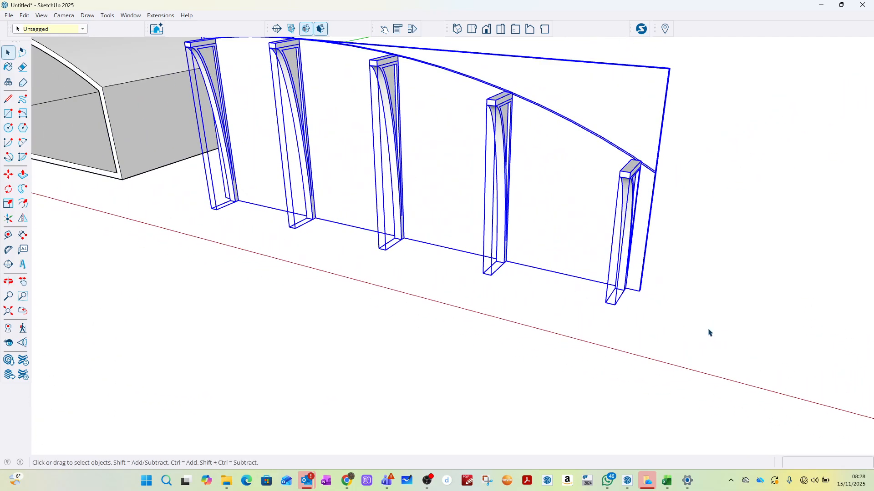
{"action": "middle_click_drag", "start_coordinate": [708, 332], "coordinate": [543, 287]}
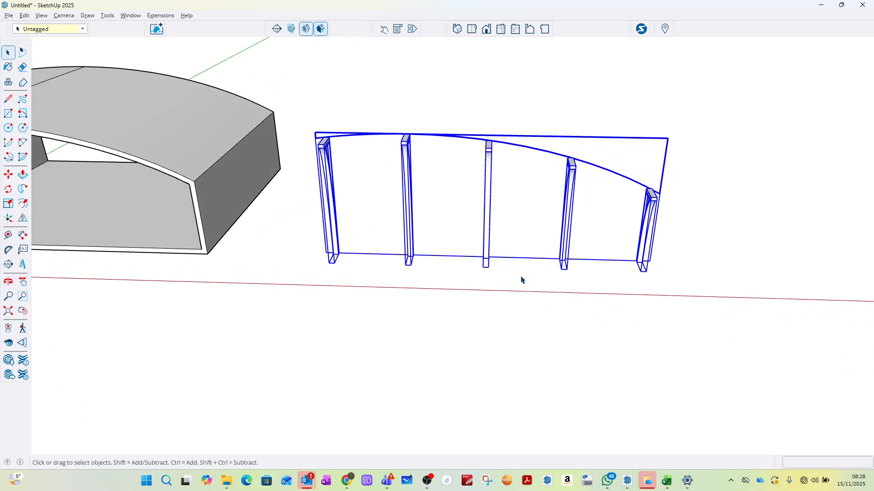
{"action": "left_click", "coordinate": [522, 280]}
Step: Place a horizontal guide on the panel 2700 mm above its bottom edge
{"action": "middle_click_drag", "start_coordinate": [516, 279], "coordinate": [466, 228]}
{"action": "scroll", "coordinate": [454, 281], "scroll_direction": "up", "scroll_amount": 5}
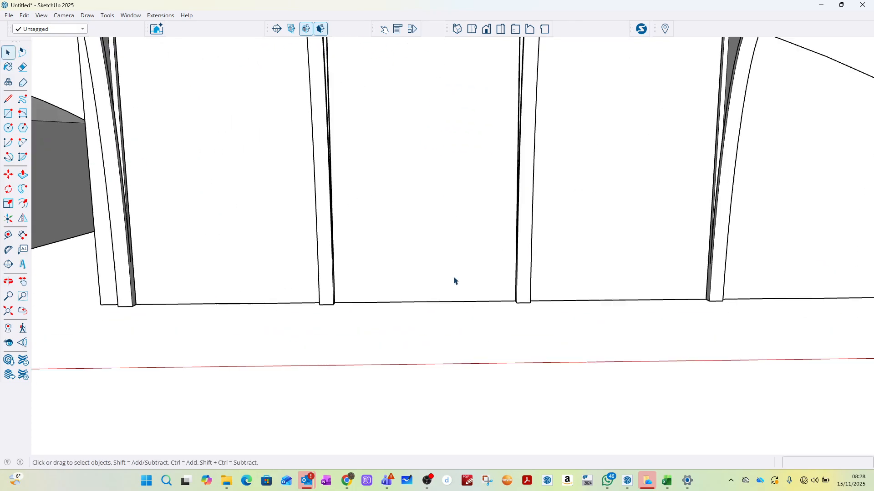
{"action": "middle_click_drag", "start_coordinate": [454, 281], "coordinate": [273, 296]}
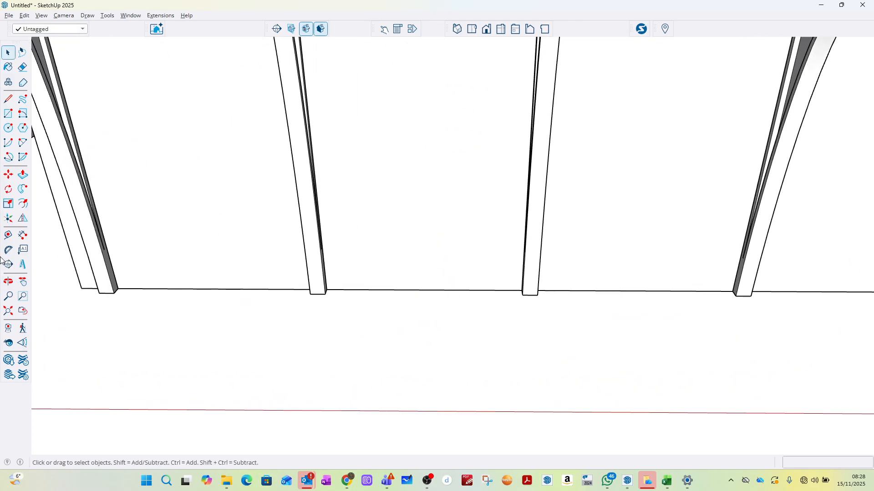
{"action": "left_click", "coordinate": [9, 236]}
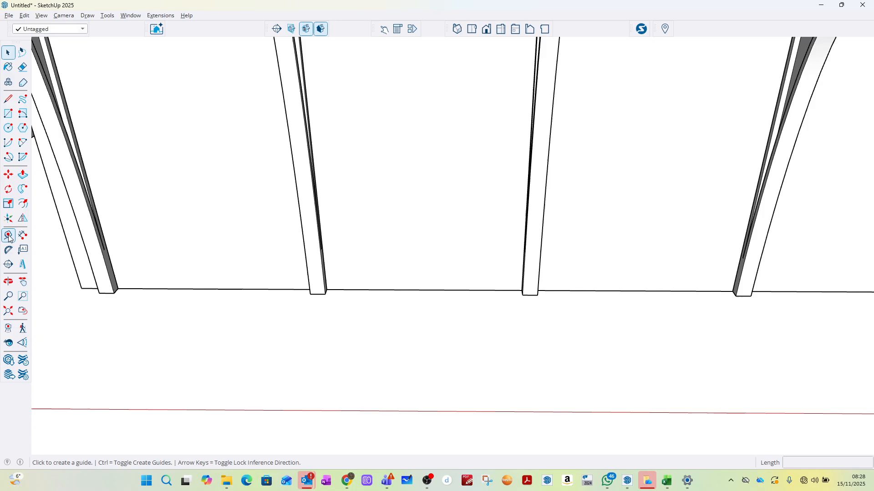
{"action": "left_click", "coordinate": [416, 289]}
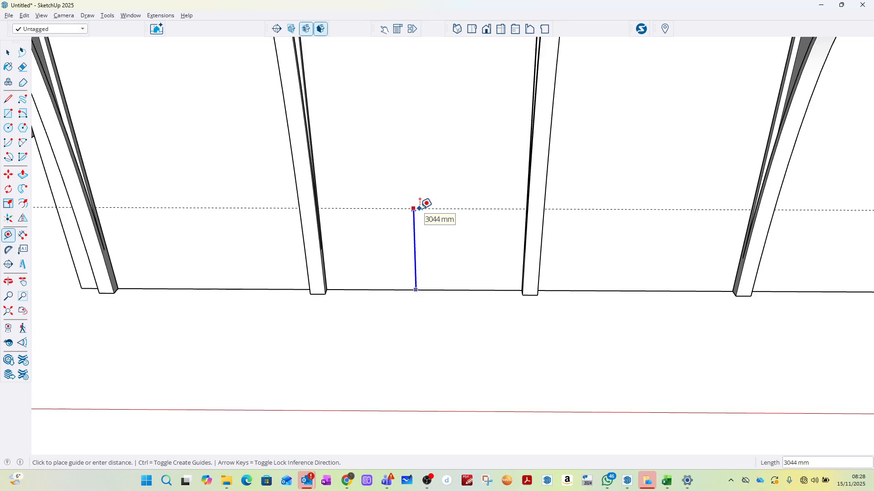
{"action": "type", "text": "2700"}
{"action": "key", "text": "Return"}
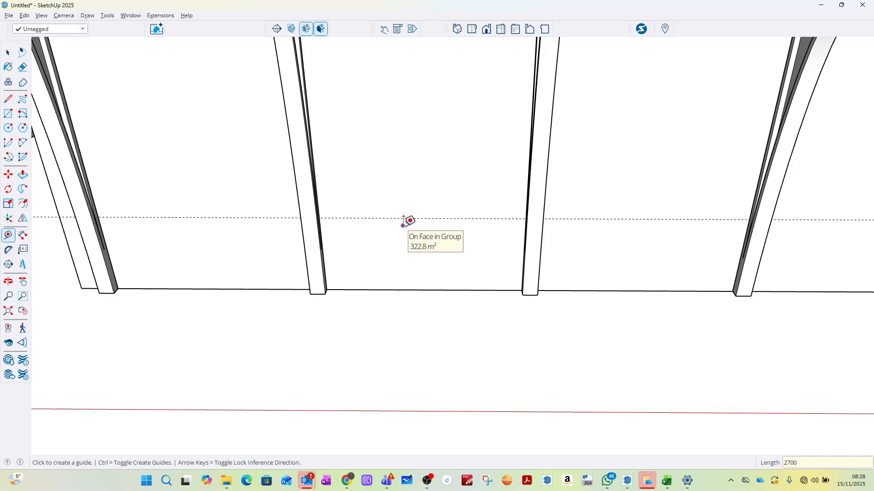
{"action": "left_click", "coordinate": [406, 289]}
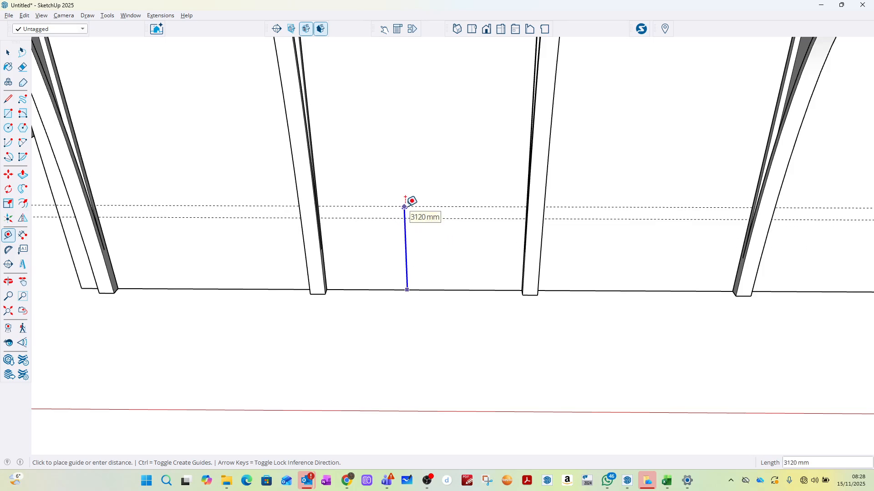
{"action": "key", "text": "Escape"}
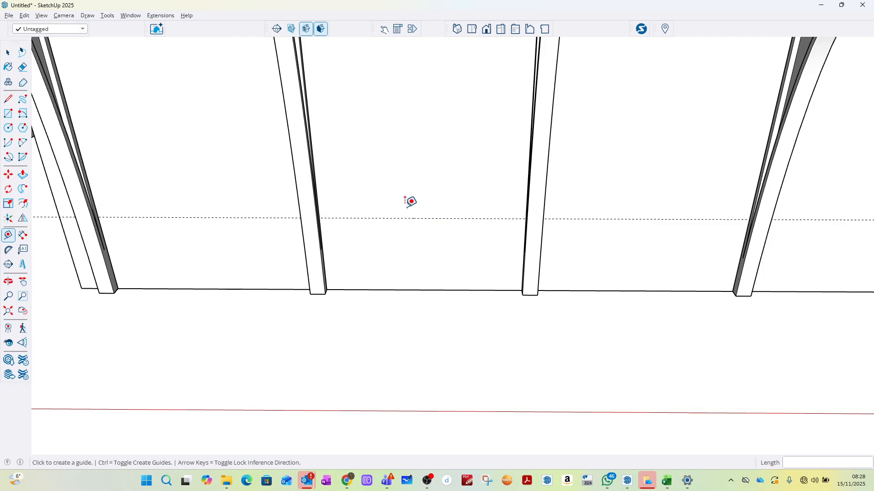
Step: Draw a line about 6628 mm long on the panel along the guide, between two neighbouring brackets
{"action": "left_click", "coordinate": [8, 54]}
{"action": "left_click", "coordinate": [9, 99]}
{"action": "middle_click_drag", "start_coordinate": [425, 232], "coordinate": [333, 189]}
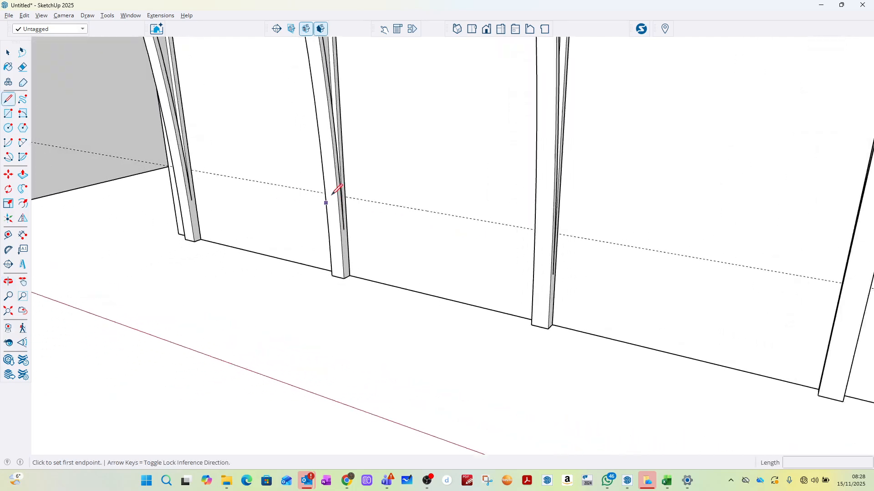
{"action": "scroll", "coordinate": [355, 188], "scroll_direction": "up", "scroll_amount": 5}
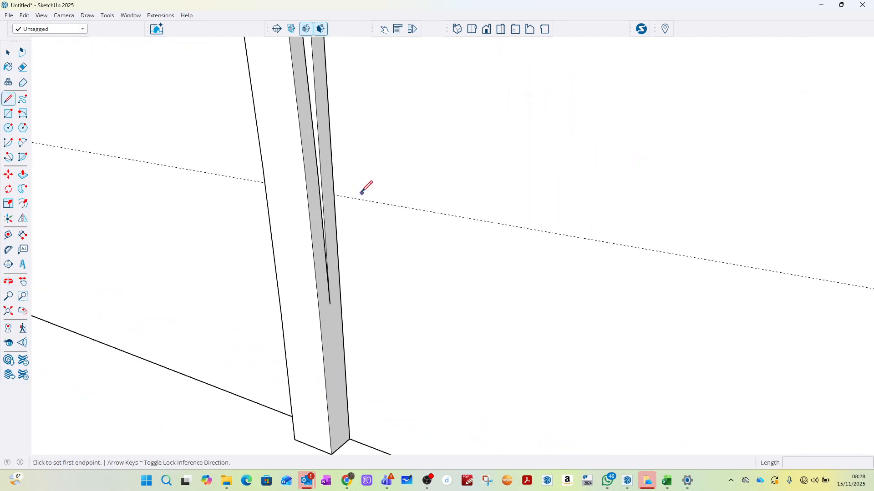
{"action": "left_click", "coordinate": [333, 194]}
{"action": "scroll", "coordinate": [361, 184], "scroll_direction": "down", "scroll_amount": 3}
{"action": "middle_click_drag", "start_coordinate": [361, 183], "coordinate": [730, 155]}
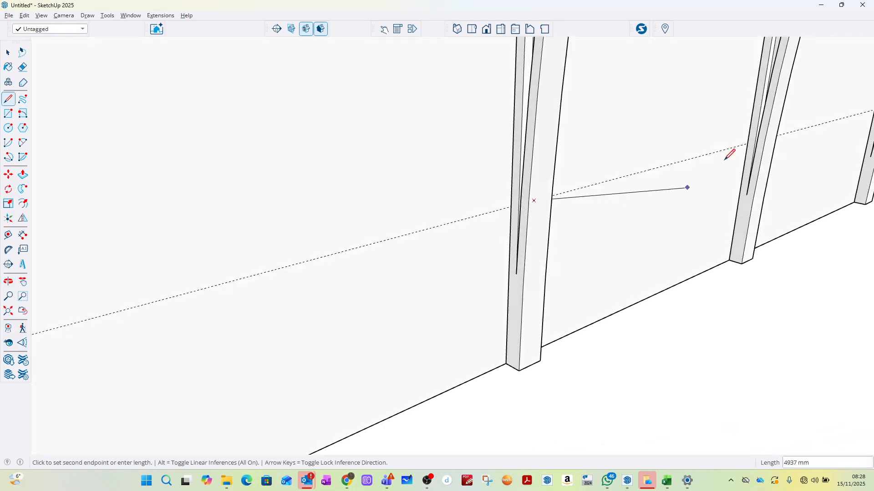
{"action": "scroll", "coordinate": [724, 159], "scroll_direction": "up", "scroll_amount": 5}
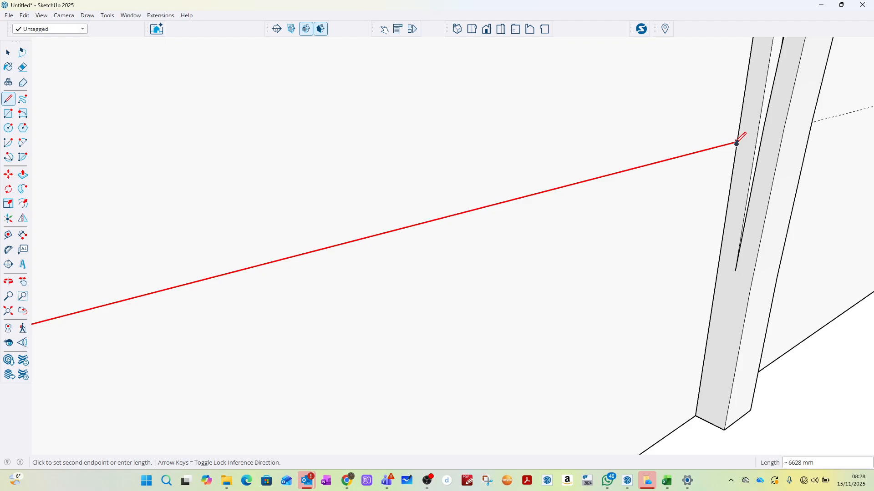
{"action": "left_click", "coordinate": [737, 142]}
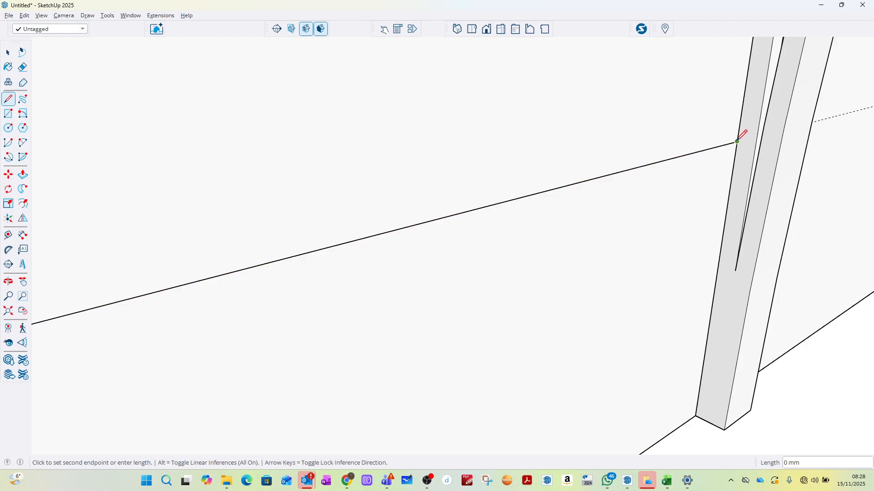
Step: Draw a line parallel to the green axis across the bracket's side, from the wall line's end to the bracket's front edge
{"action": "key", "text": "Left"}
{"action": "left_click", "coordinate": [780, 148]}
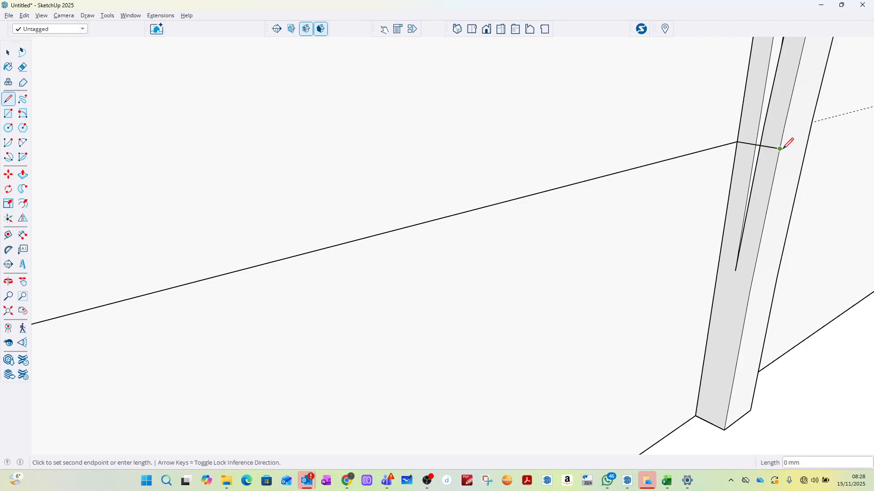
{"action": "key", "text": "Escape"}
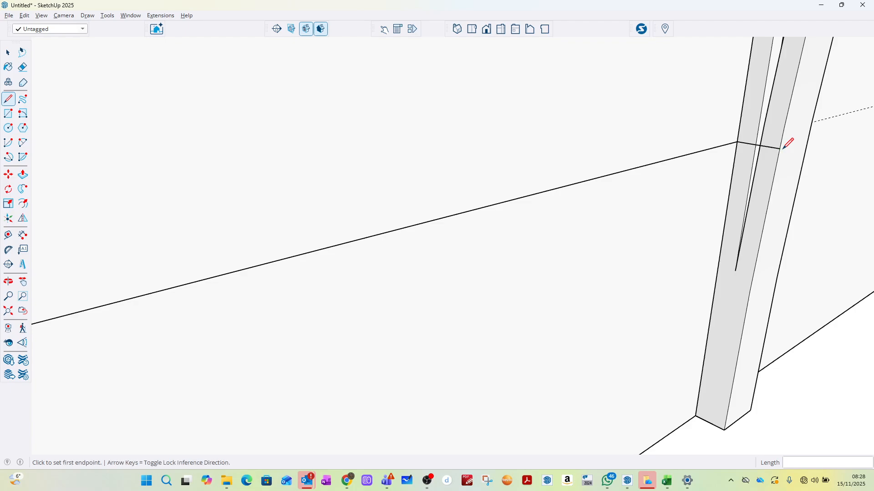
Step: Draw a horizontal rectangle of about 6628 by 356 mm between the two brackets at guide height
{"action": "left_click", "coordinate": [8, 116]}
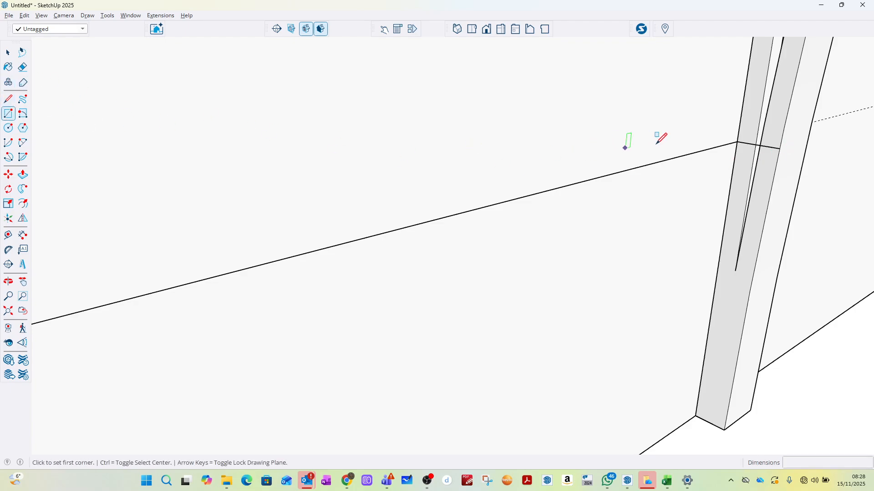
{"action": "left_click", "coordinate": [778, 149]}
{"action": "middle_click_drag", "start_coordinate": [781, 141], "coordinate": [292, 184]}
{"action": "left_click", "coordinate": [295, 197]}
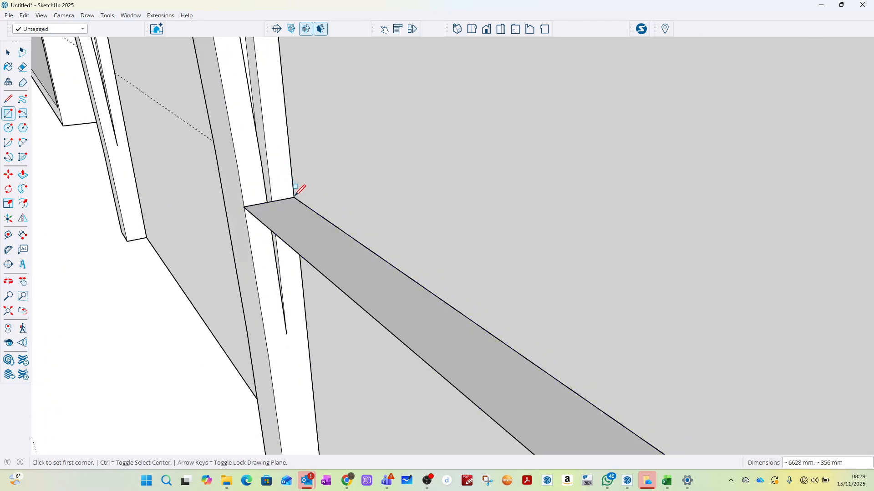
{"action": "key", "text": "space"}
Step: Draw a two-point arc along the horizontal rectangle's front edge between the brackets, bulging outward horizontally 1023 mm
{"action": "scroll", "coordinate": [392, 134], "scroll_direction": "down", "scroll_amount": 3}
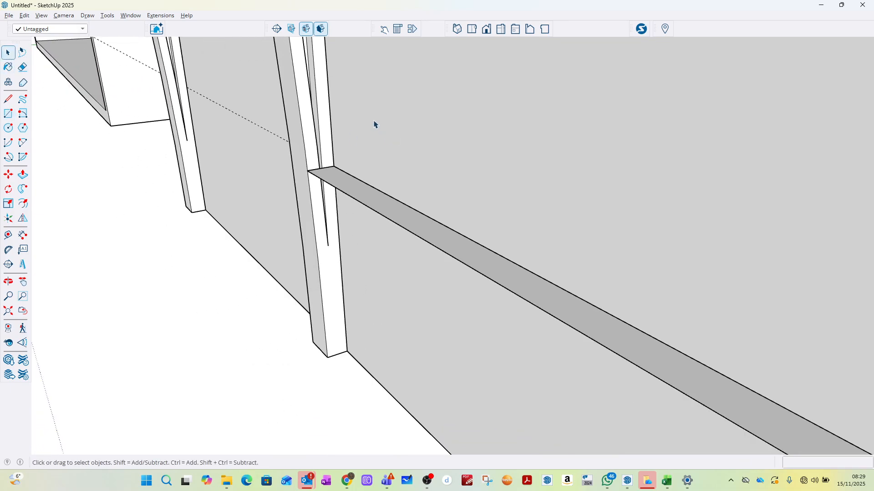
{"action": "scroll", "coordinate": [368, 118], "scroll_direction": "down", "scroll_amount": 3}
{"action": "middle_click_drag", "start_coordinate": [359, 111], "coordinate": [459, 173]}
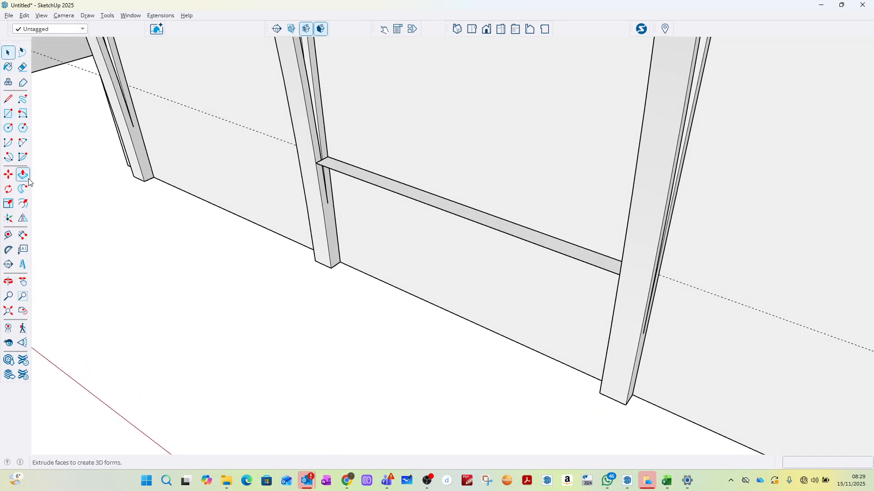
{"action": "left_click", "coordinate": [23, 143]}
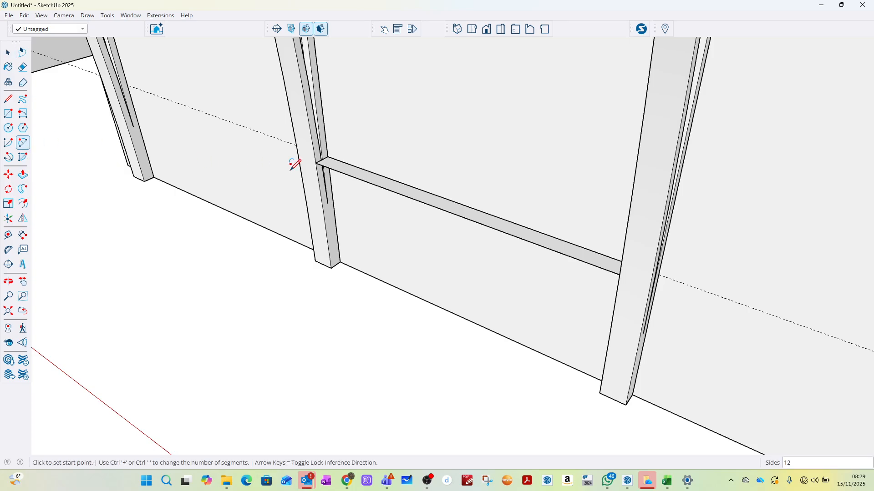
{"action": "scroll", "coordinate": [325, 163], "scroll_direction": "up", "scroll_amount": 3}
{"action": "scroll", "coordinate": [295, 145], "scroll_direction": "up", "scroll_amount": 5}
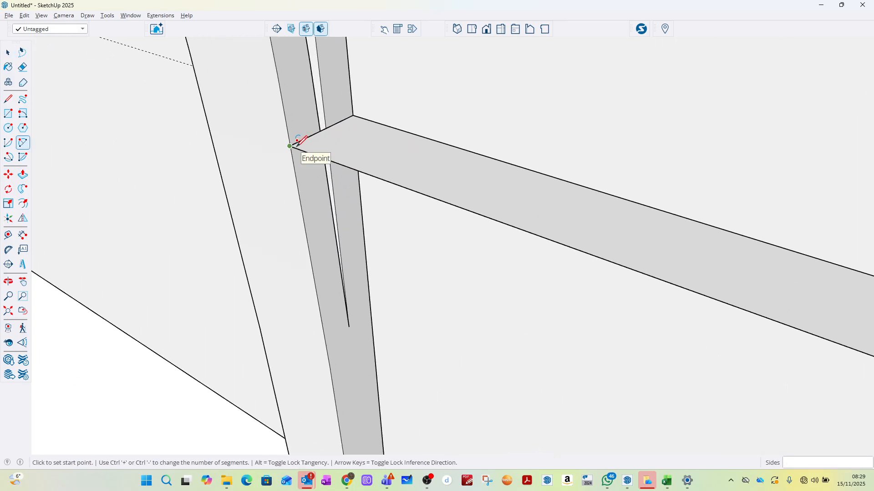
{"action": "scroll", "coordinate": [280, 142], "scroll_direction": "up", "scroll_amount": 3}
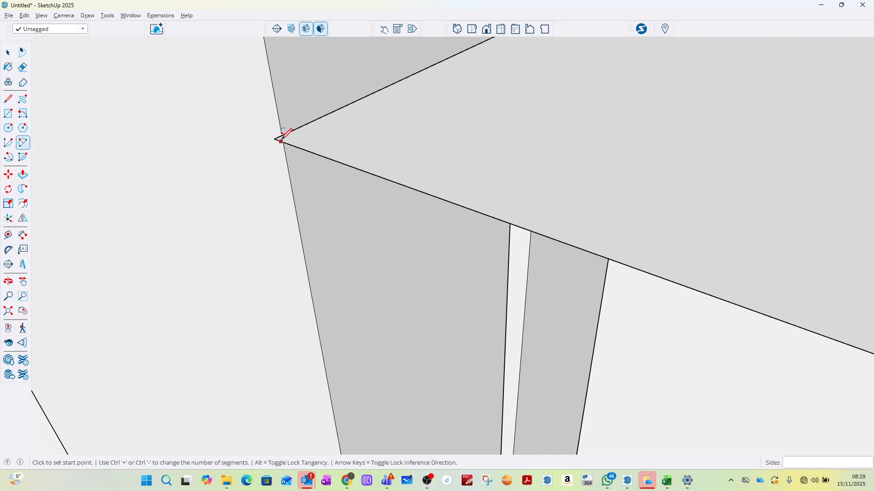
{"action": "left_click", "coordinate": [274, 139]}
{"action": "scroll", "coordinate": [274, 138], "scroll_direction": "down", "scroll_amount": 8}
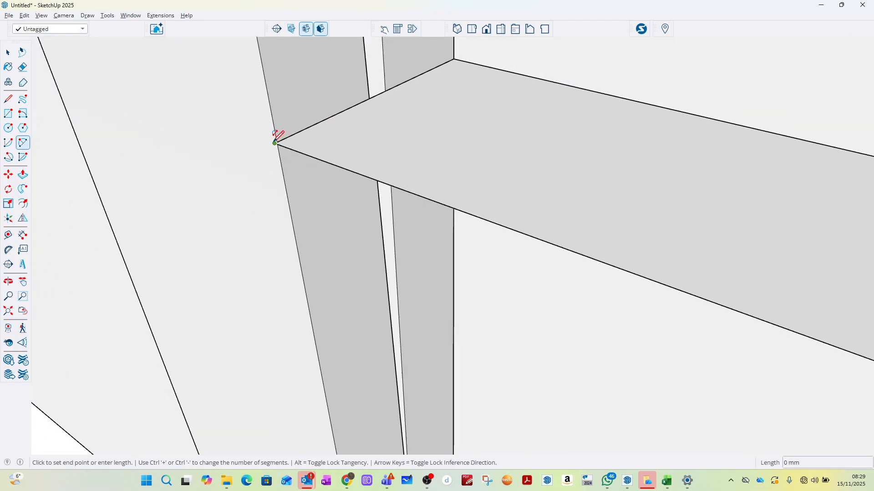
{"action": "scroll", "coordinate": [269, 131], "scroll_direction": "down", "scroll_amount": 6}
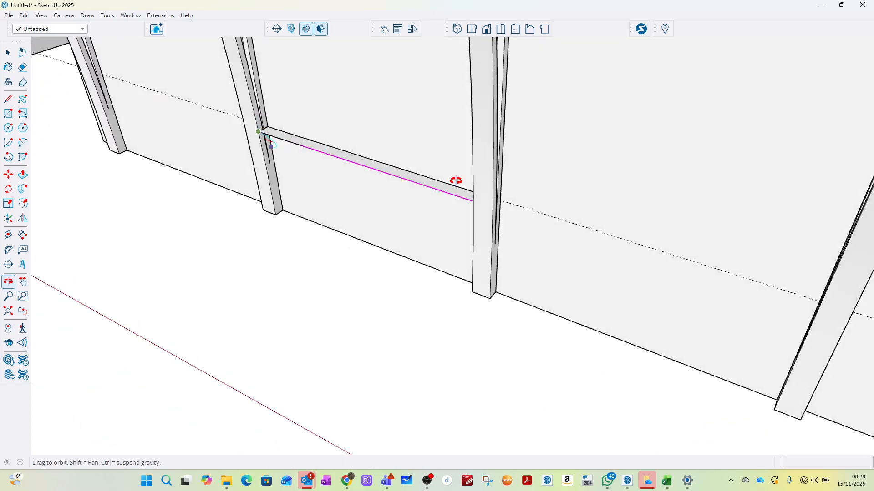
{"action": "scroll", "coordinate": [562, 180], "scroll_direction": "up", "scroll_amount": 8}
{"action": "scroll", "coordinate": [504, 166], "scroll_direction": "up", "scroll_amount": 1}
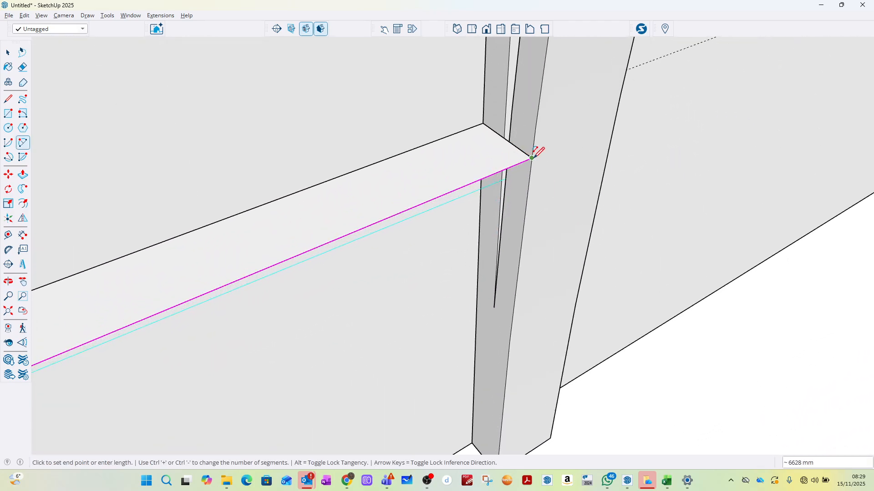
{"action": "left_click", "coordinate": [527, 156]}
{"action": "scroll", "coordinate": [532, 144], "scroll_direction": "up", "scroll_amount": 1}
{"action": "scroll", "coordinate": [528, 144], "scroll_direction": "down", "scroll_amount": 4}
{"action": "scroll", "coordinate": [527, 144], "scroll_direction": "up", "scroll_amount": 1}
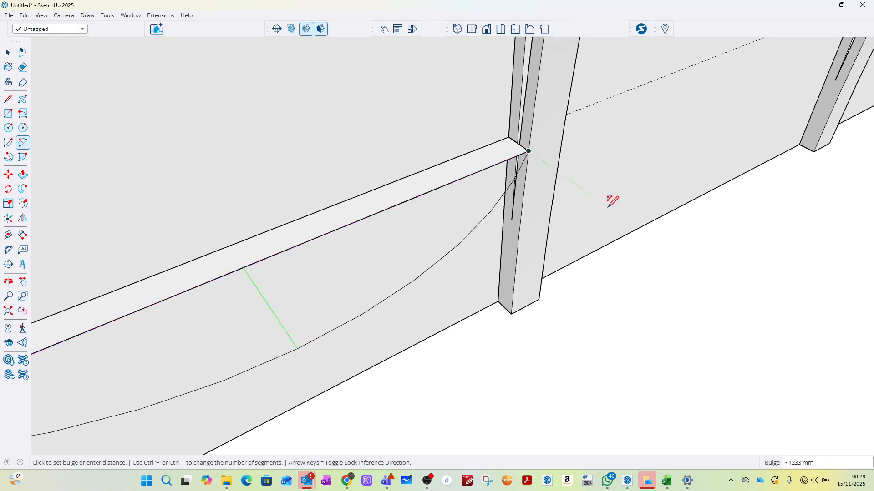
{"action": "middle_click_drag", "start_coordinate": [599, 220], "coordinate": [437, 155]}
{"action": "middle_click_drag", "start_coordinate": [200, 140], "coordinate": [152, 160]}
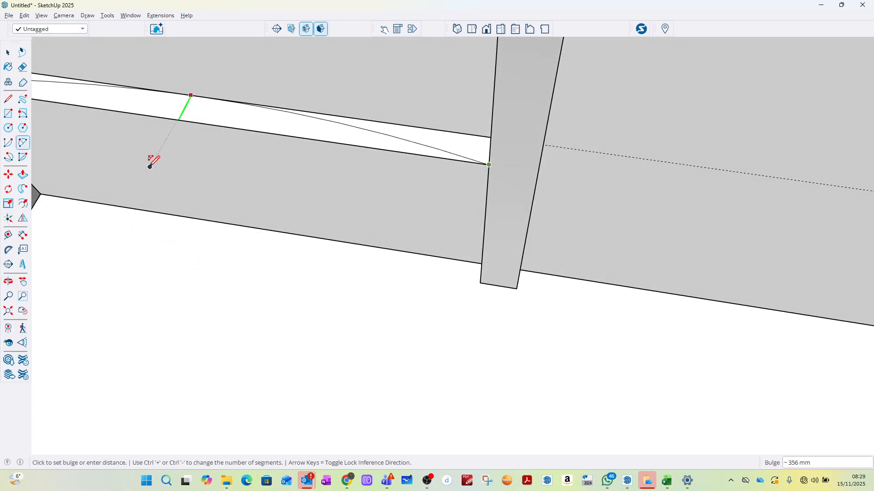
{"action": "middle_click_drag", "start_coordinate": [267, 154], "coordinate": [102, 88]}
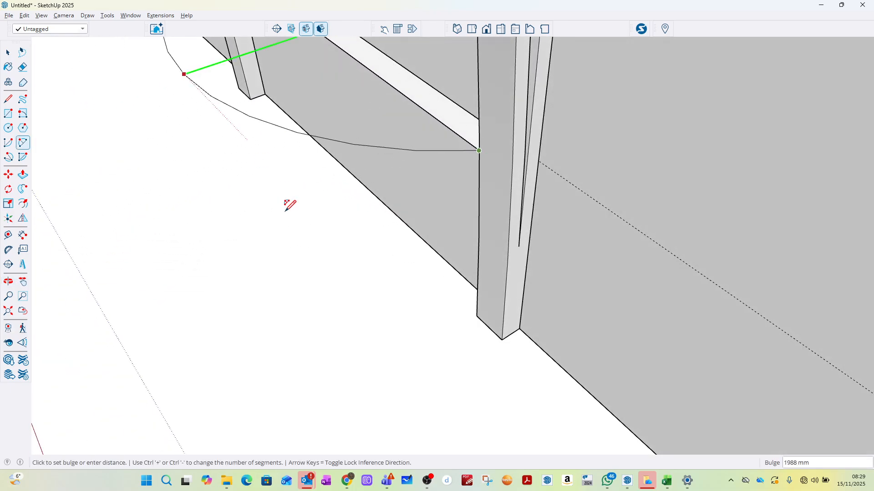
{"action": "scroll", "coordinate": [285, 210], "scroll_direction": "down", "scroll_amount": 1}
{"action": "scroll", "coordinate": [261, 194], "scroll_direction": "down", "scroll_amount": 1}
{"action": "scroll", "coordinate": [272, 120], "scroll_direction": "up", "scroll_amount": 2}
{"action": "scroll", "coordinate": [205, 134], "scroll_direction": "up", "scroll_amount": 3}
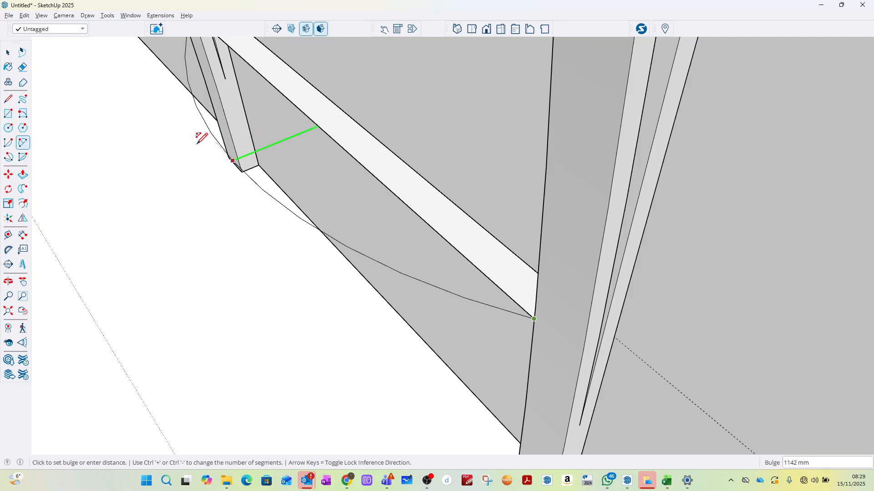
{"action": "key", "text": "Left"}
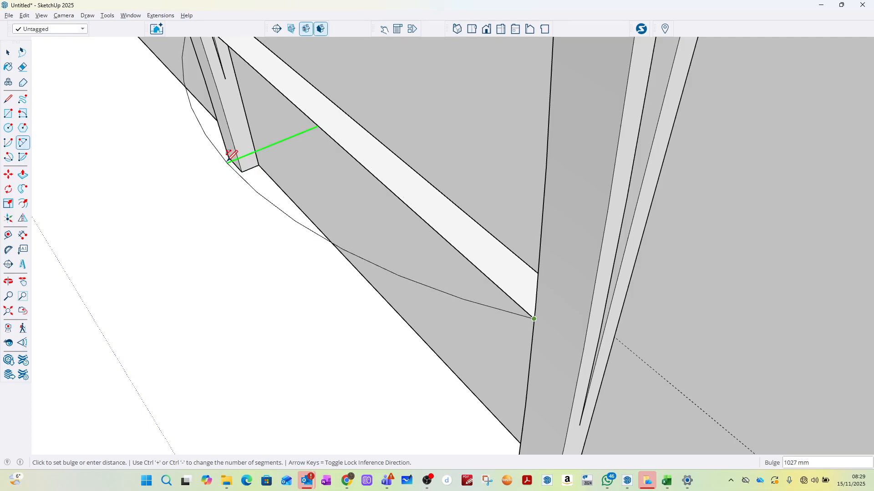
{"action": "left_click", "coordinate": [231, 155]}
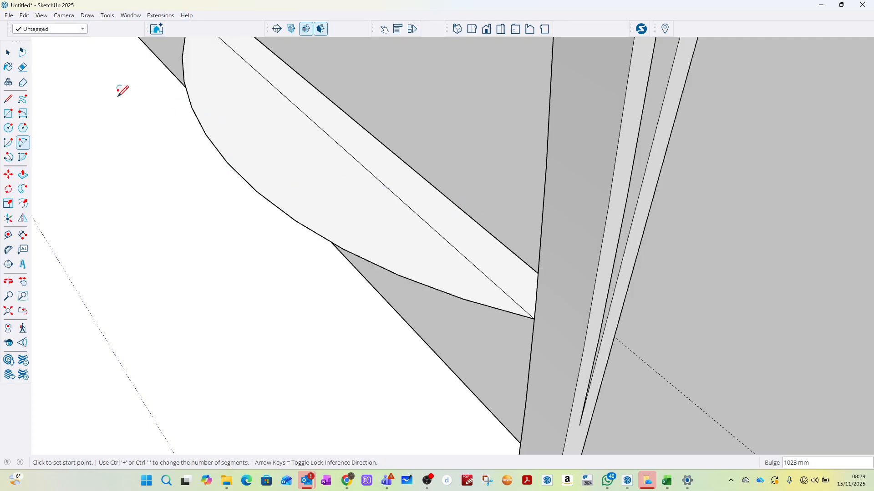
Step: Delete the straight edge separating the rectangle from the arc segment so they form one face
{"action": "left_click", "coordinate": [9, 53]}
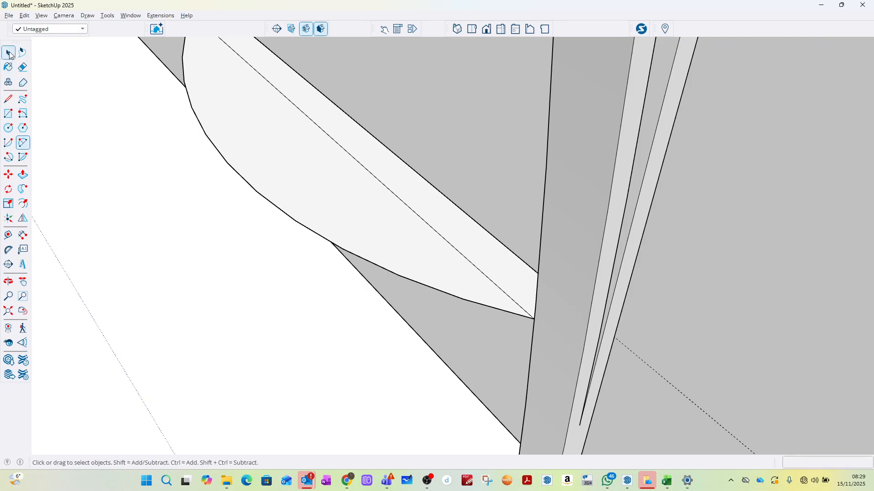
{"action": "left_click", "coordinate": [303, 114]}
{"action": "key", "text": "Delete"}
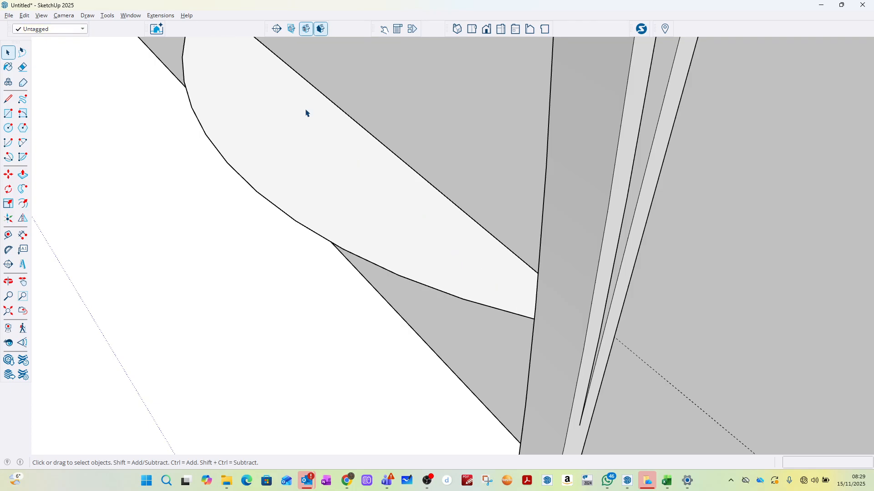
Step: Push/Pull the curved horizontal face upward by 300 mm
{"action": "middle_click_drag", "start_coordinate": [381, 173], "coordinate": [356, 200]}
{"action": "left_click", "coordinate": [345, 181]}
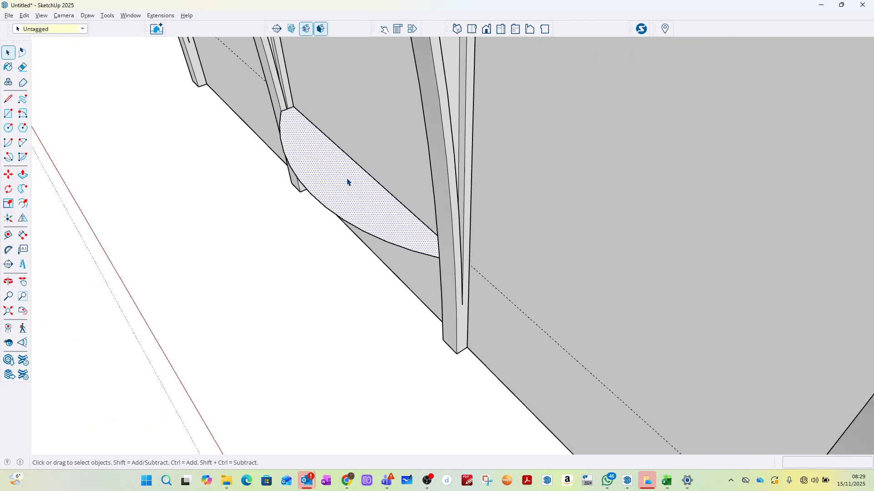
{"action": "left_click", "coordinate": [23, 174]}
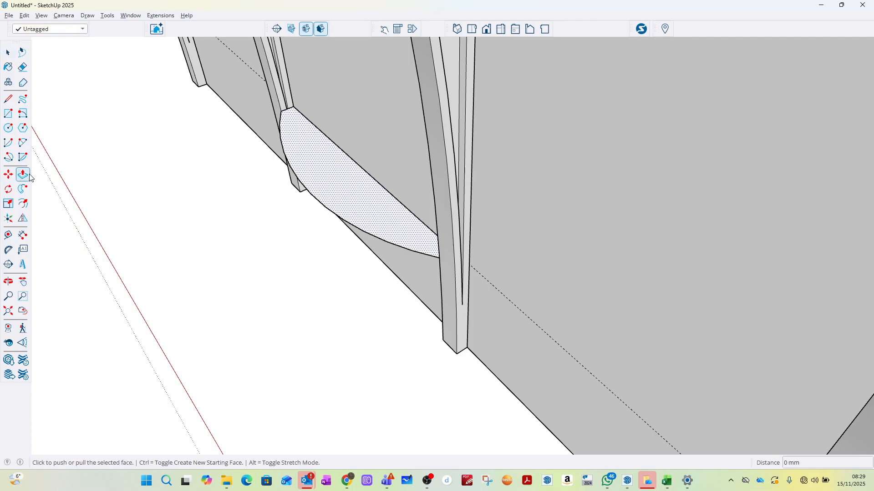
{"action": "left_click", "coordinate": [346, 191]}
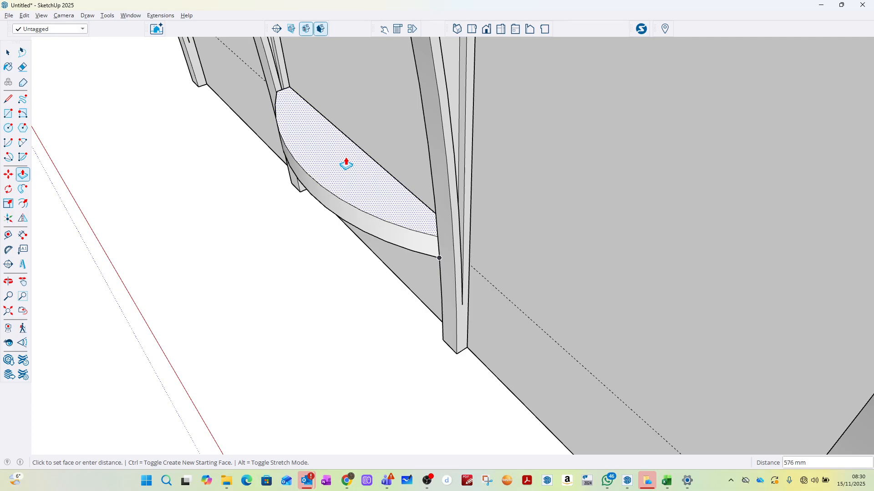
{"action": "type", "text": "300"}
{"action": "key", "text": "Return"}
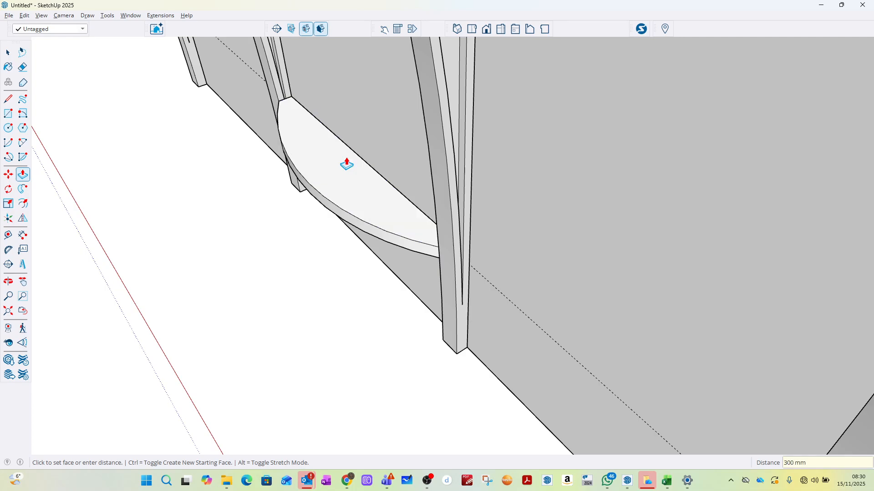
Step: Make a group from all faces and edges of the curved slab between the brackets
{"action": "left_click", "coordinate": [12, 54]}
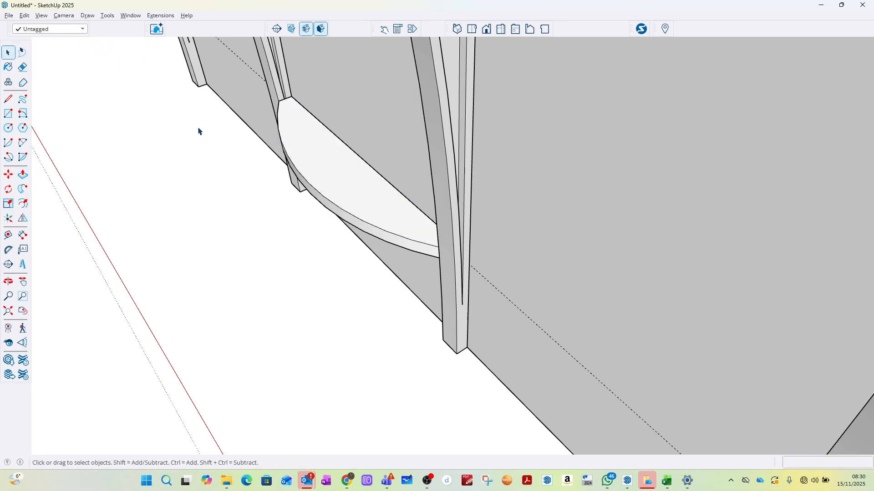
{"action": "middle_click_drag", "start_coordinate": [253, 241], "coordinate": [333, 110]}
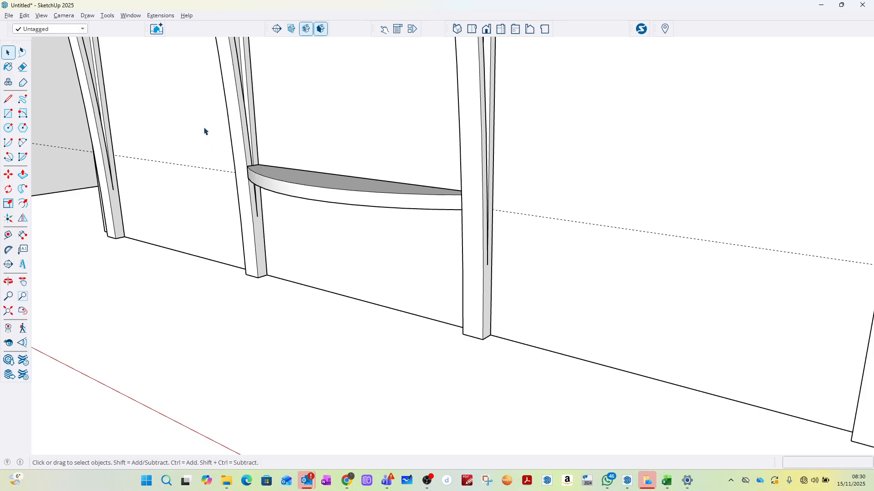
{"action": "left_click_drag", "start_coordinate": [207, 140], "coordinate": [554, 260]}
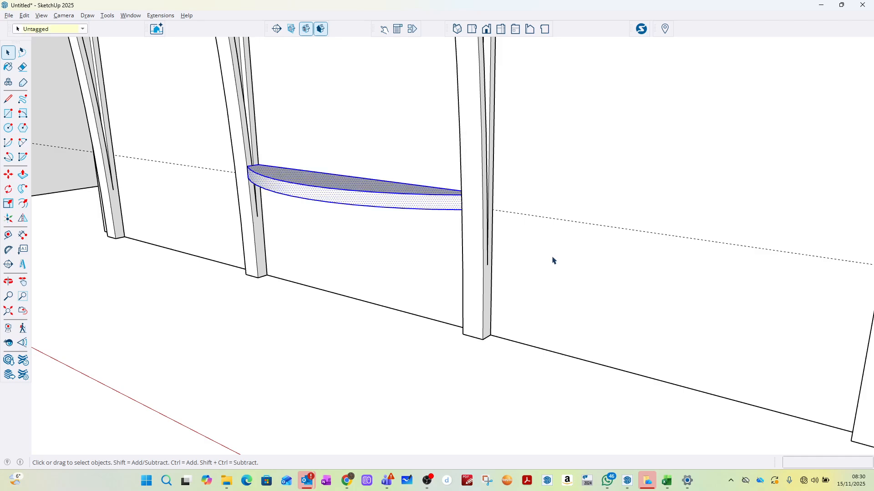
{"action": "right_click", "coordinate": [314, 195]}
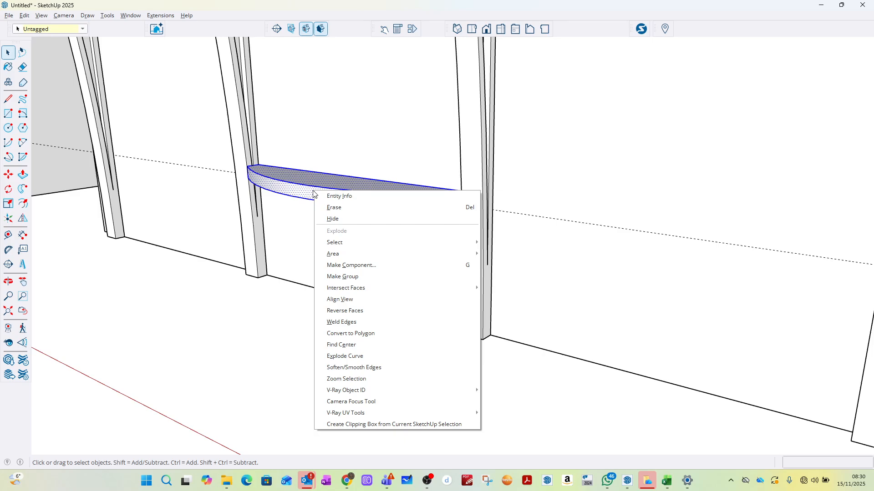
{"action": "left_click", "coordinate": [343, 277]}
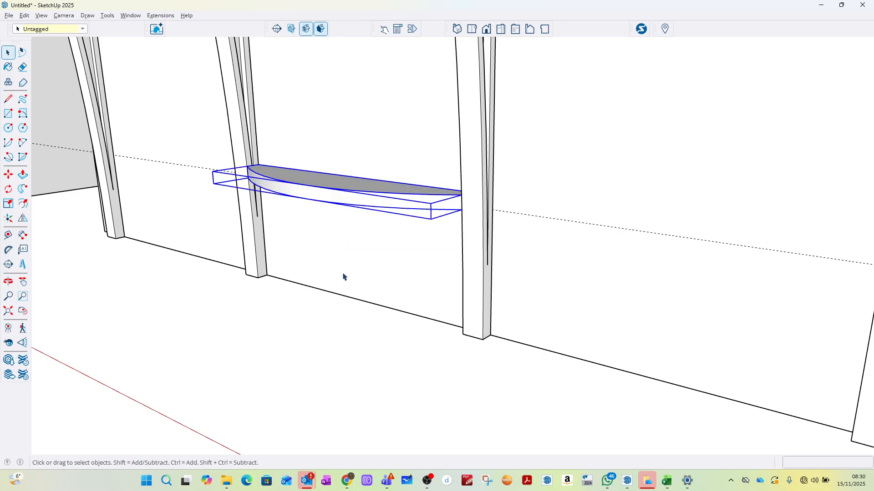
{"action": "left_click", "coordinate": [427, 350]}
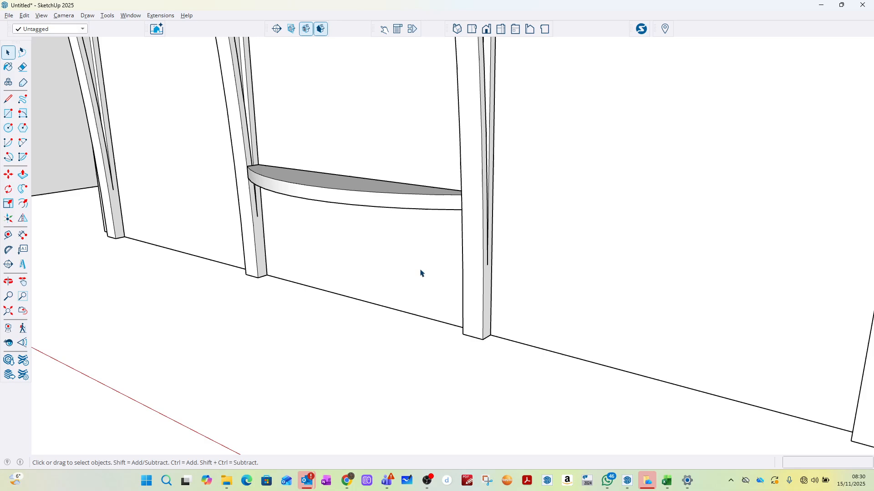
Step: Draw a horizontal line near the feet of the two brackets below the slab, and a short vertical line from its midpoint to the panel's bottom edge
{"action": "mouse_move", "coordinate": [421, 273]}
{"action": "middle_mouse_down"}
{"action": "mouse_move", "coordinate": [642, 178]}
{"action": "mouse_move", "coordinate": [643, 166]}
{"action": "mouse_move", "coordinate": [573, 148]}
{"action": "mouse_move", "coordinate": [474, 250]}
{"action": "mouse_move", "coordinate": [425, 266]}
{"action": "middle_mouse_up"}
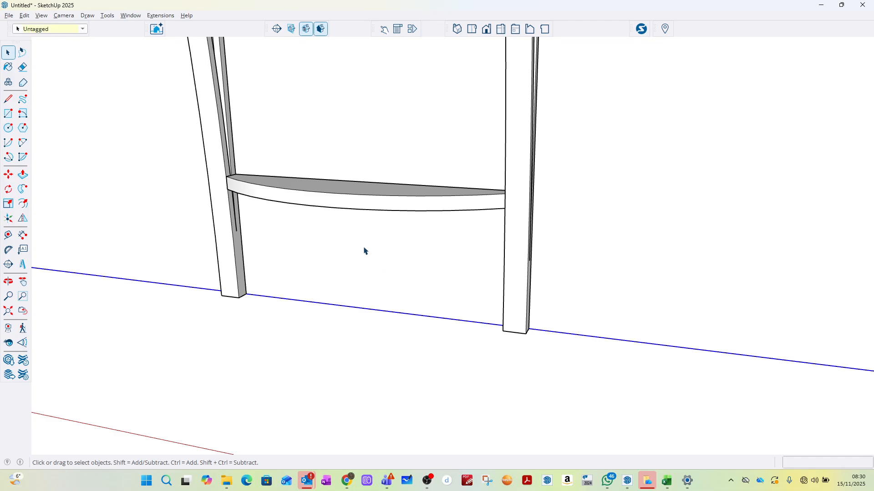
{"action": "scroll", "coordinate": [428, 289], "scroll_direction": "down", "scroll_amount": 6}
{"action": "scroll", "coordinate": [412, 214], "scroll_direction": "up", "scroll_amount": 3}
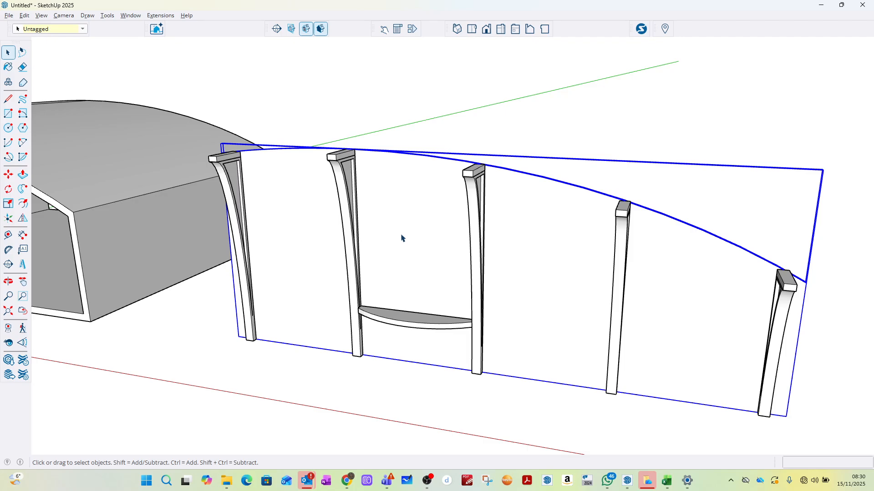
{"action": "scroll", "coordinate": [407, 376], "scroll_direction": "up", "scroll_amount": 5}
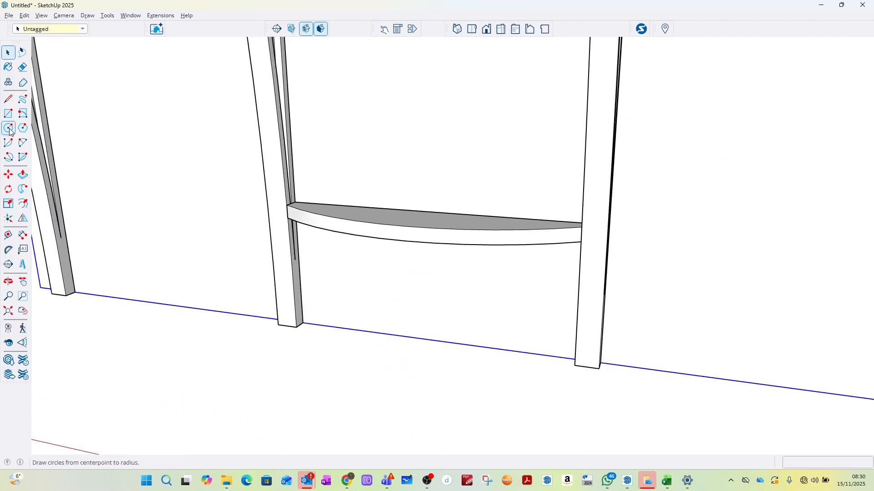
{"action": "left_click", "coordinate": [8, 99]}
{"action": "mouse_move", "coordinate": [312, 269]}
{"action": "middle_mouse_down"}
{"action": "mouse_move", "coordinate": [335, 243]}
{"action": "mouse_move", "coordinate": [366, 171]}
{"action": "mouse_move", "coordinate": [345, 213]}
{"action": "middle_mouse_up"}
{"action": "scroll", "coordinate": [282, 306], "scroll_direction": "up", "scroll_amount": 5}
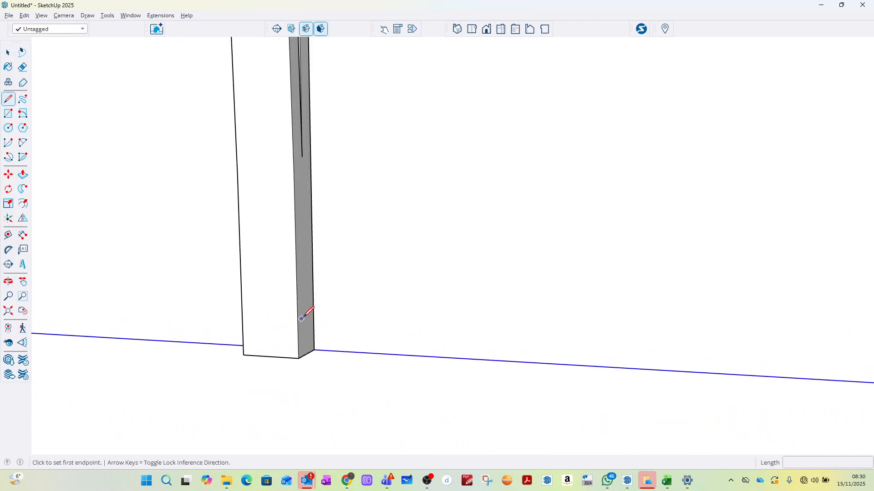
{"action": "left_click", "coordinate": [314, 309]}
{"action": "scroll", "coordinate": [319, 304], "scroll_direction": "down", "scroll_amount": 4}
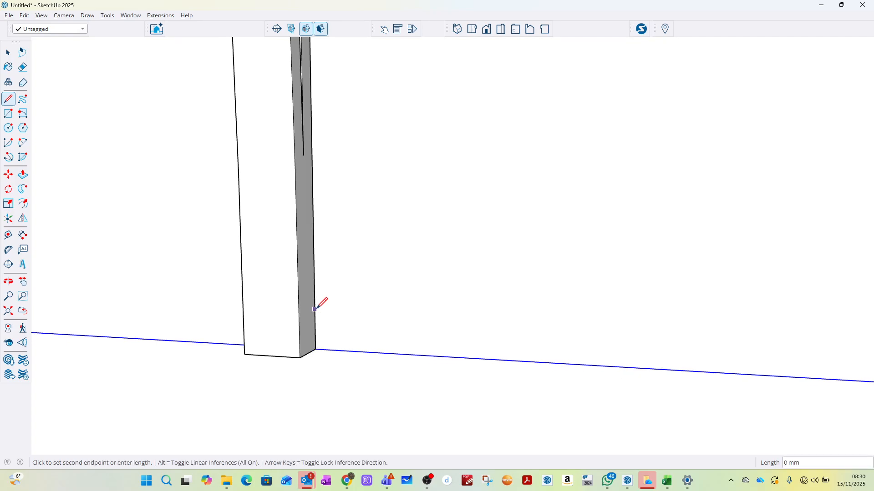
{"action": "middle_click_drag", "start_coordinate": [335, 303], "coordinate": [565, 345]}
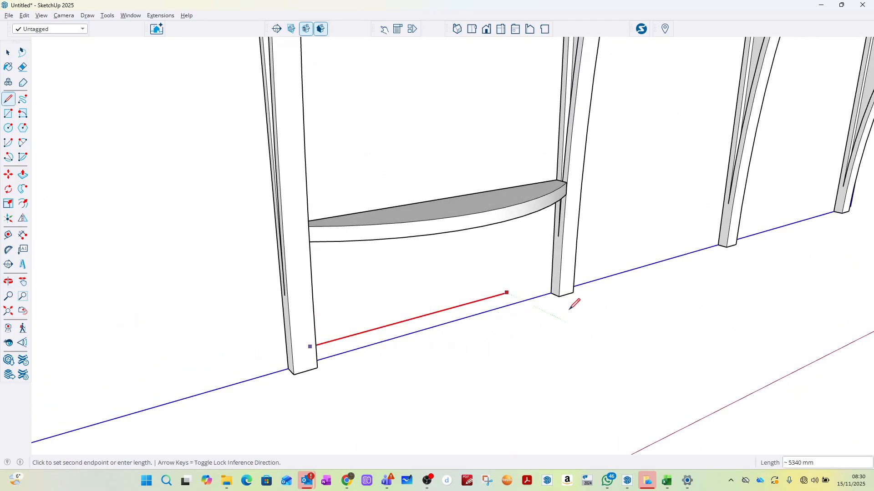
{"action": "left_click", "coordinate": [551, 280]}
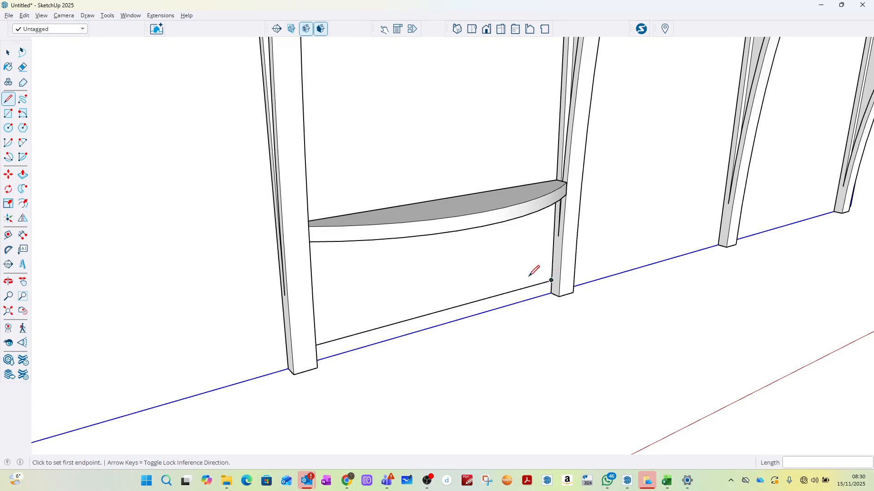
{"action": "left_click", "coordinate": [444, 310]}
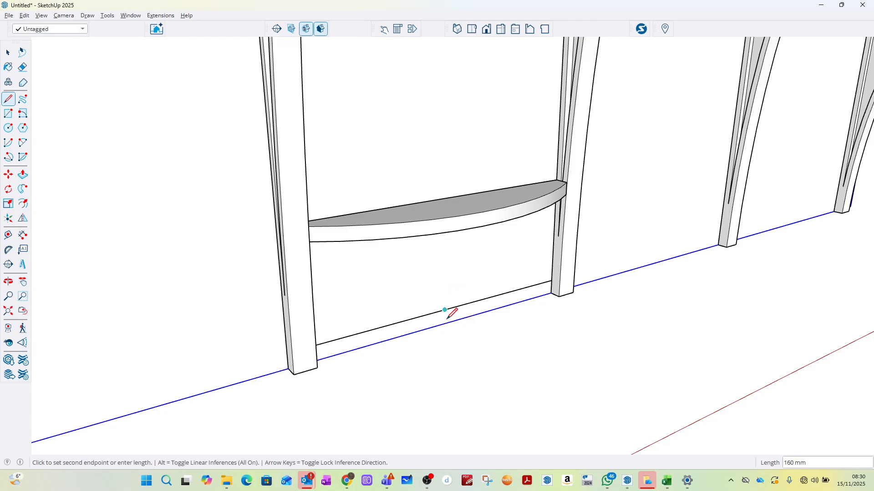
{"action": "left_click", "coordinate": [445, 323]}
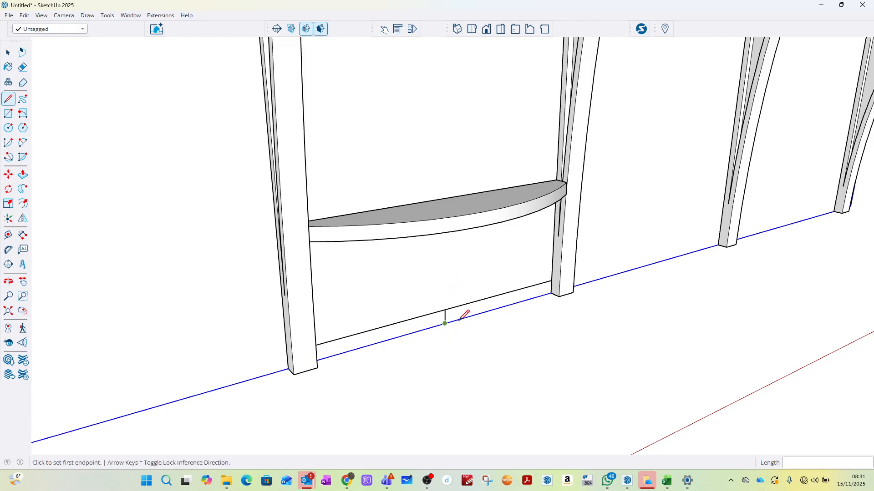
Step: Inside the wall group, place vertical guides 1000 mm to either side of the short midpoint line below the slab
{"action": "left_click", "coordinate": [7, 52]}
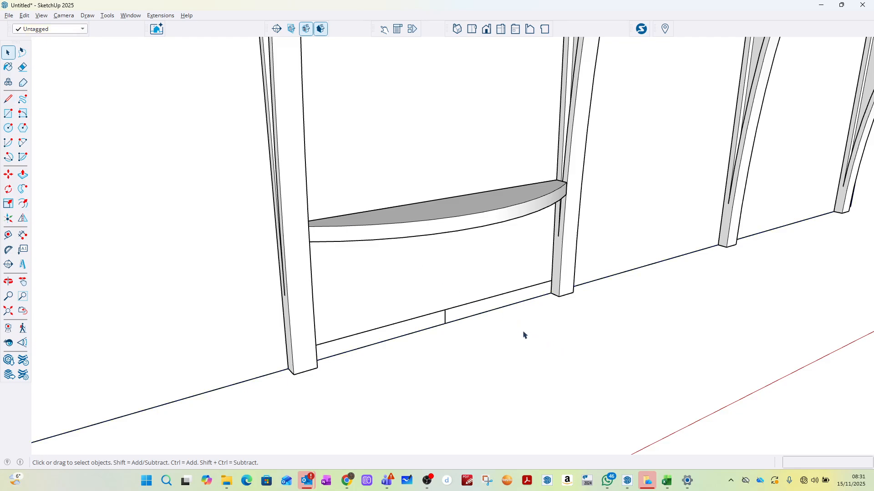
{"action": "double_click", "coordinate": [445, 277]}
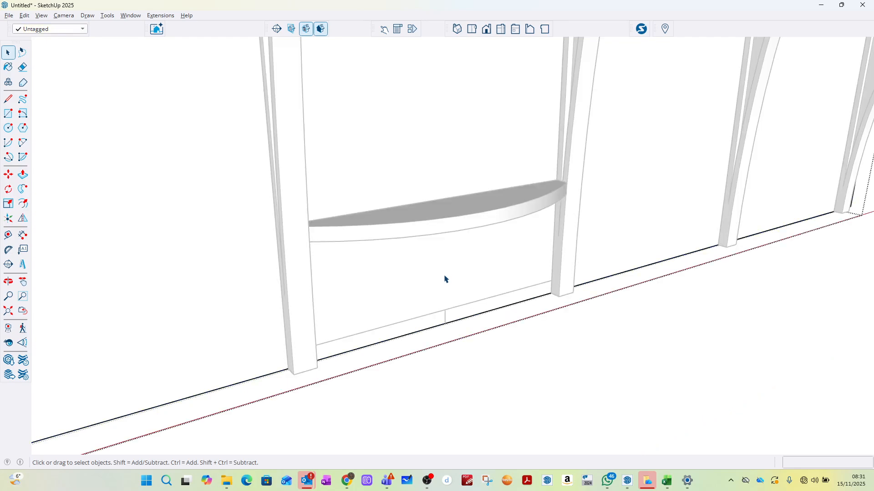
{"action": "left_click", "coordinate": [453, 272]}
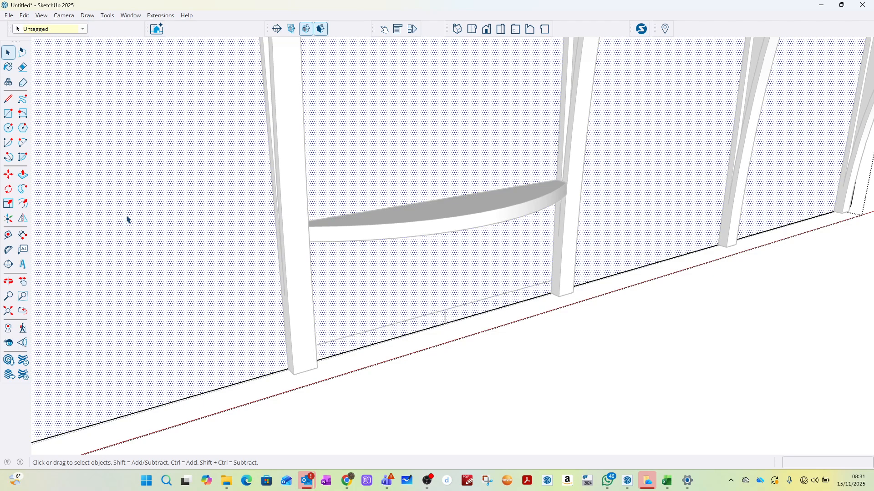
{"action": "left_click", "coordinate": [8, 235]}
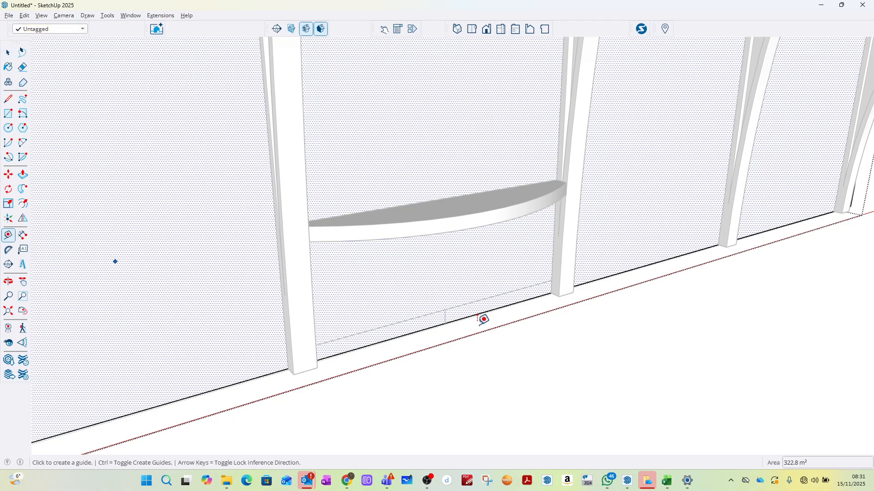
{"action": "left_click", "coordinate": [444, 316]}
{"action": "type", "text": "1000"}
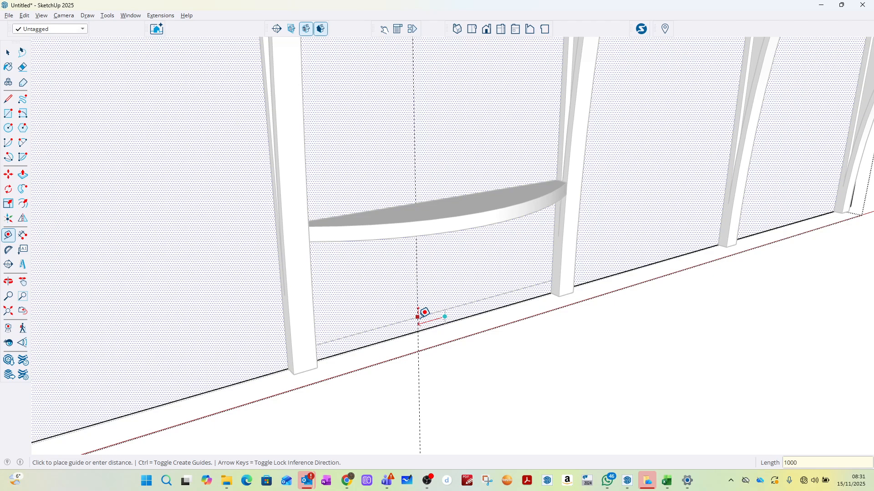
{"action": "key", "text": "Return"}
{"action": "scroll", "coordinate": [445, 317], "scroll_direction": "up", "scroll_amount": 3}
{"action": "left_click", "coordinate": [444, 316]}
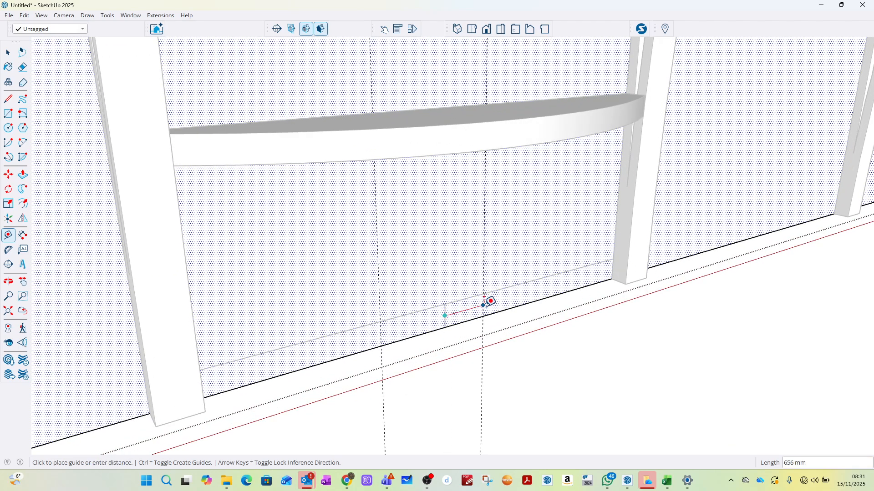
{"action": "type", "text": "1000"}
{"action": "key", "text": "Return"}
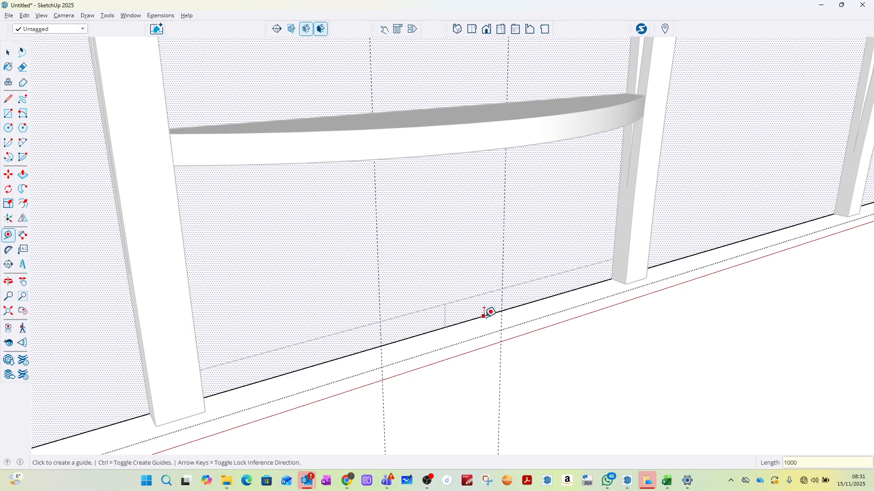
Step: Place a horizontal guide 2200 mm above the wall's bottom edge and draw a 2000 × 2200 mm doorway rectangle between the guides
{"action": "left_click", "coordinate": [484, 317]}
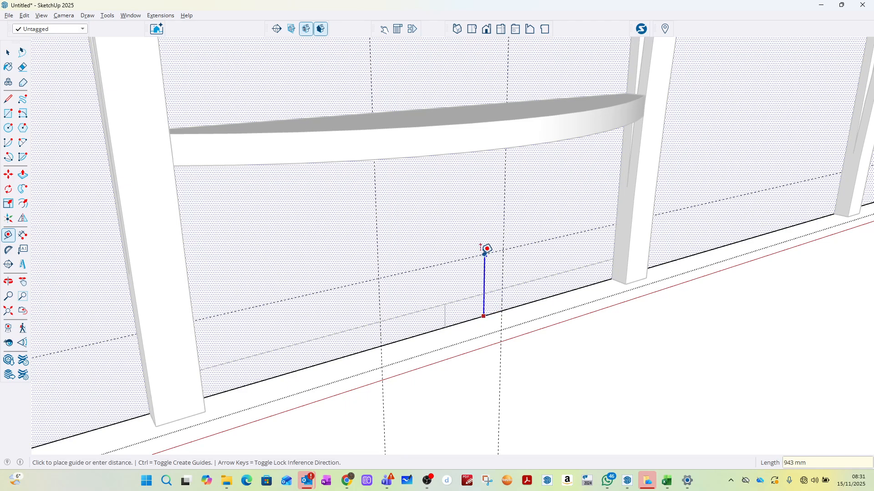
{"action": "type", "text": "2200"}
{"action": "key", "text": "Return"}
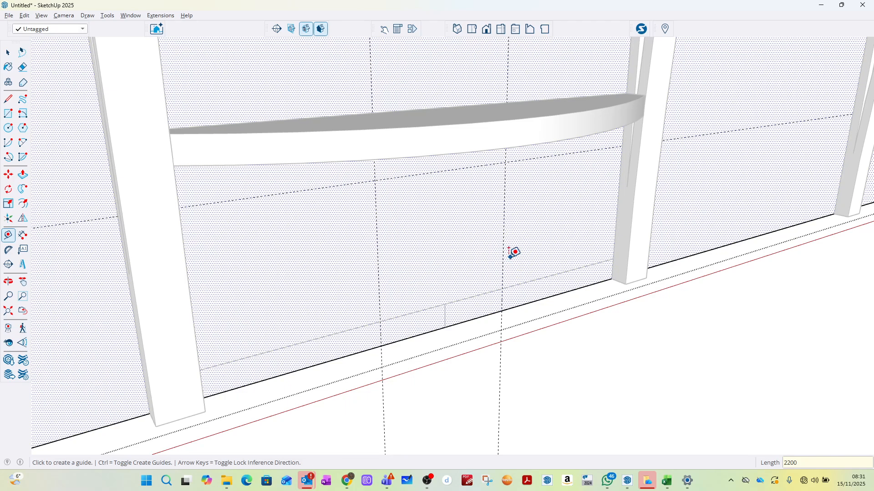
{"action": "left_click", "coordinate": [9, 114]}
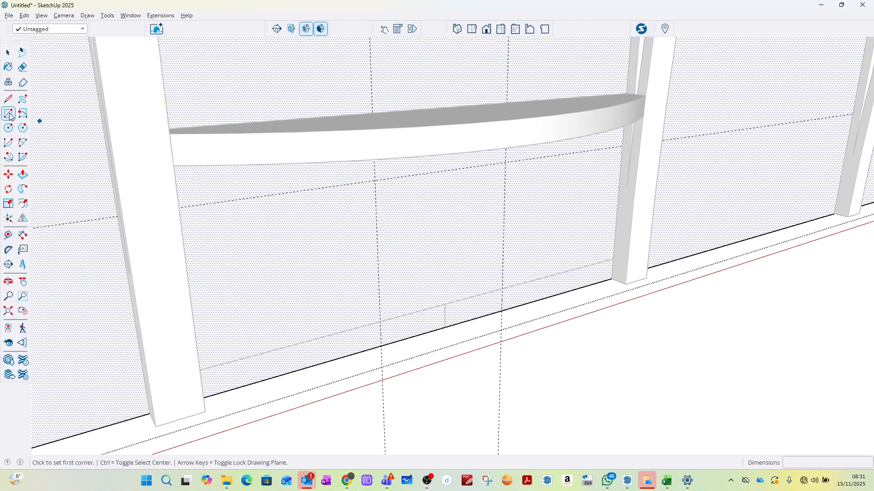
{"action": "left_click", "coordinate": [376, 181]}
{"action": "left_click", "coordinate": [501, 309]}
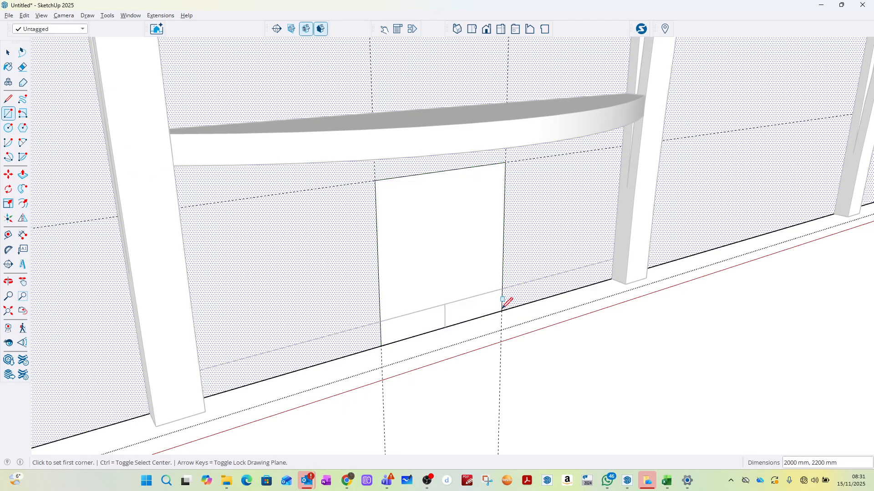
Step: Push/Pull the doorway rectangle 200 mm through the wall to cut the opening, and leave the wall group
{"action": "left_click", "coordinate": [8, 54]}
{"action": "left_click", "coordinate": [458, 226]}
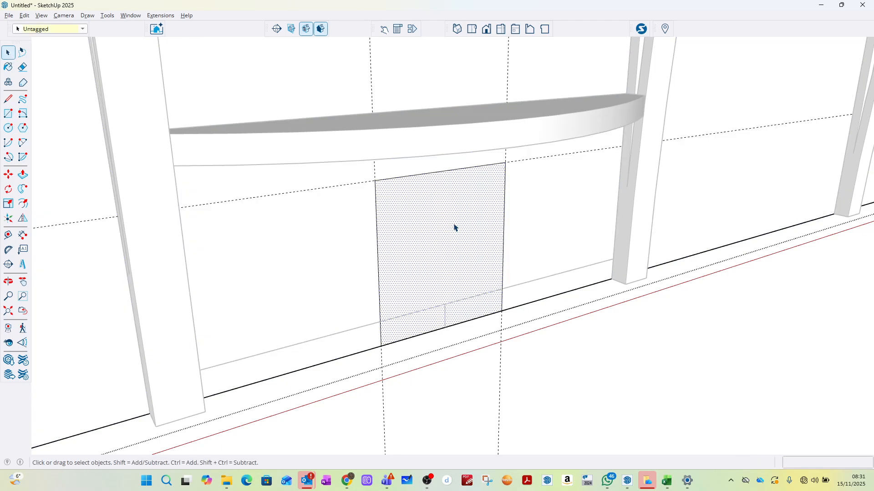
{"action": "left_click", "coordinate": [23, 174]}
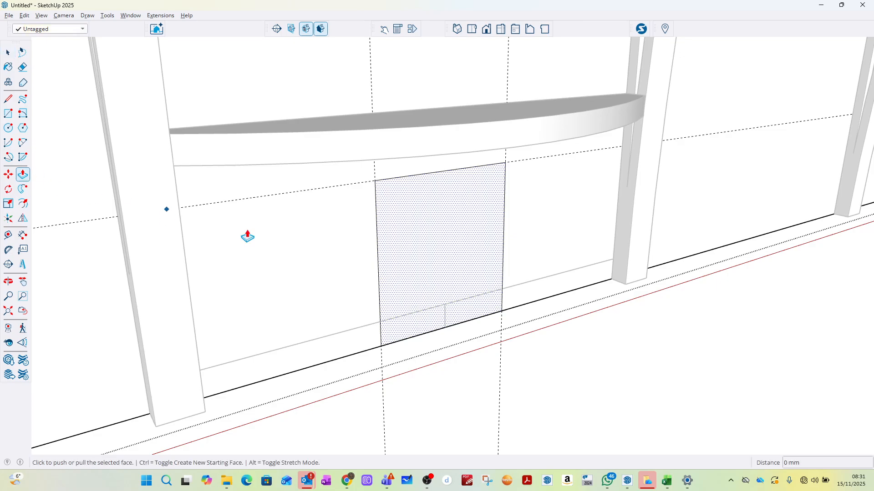
{"action": "left_click", "coordinate": [482, 309]}
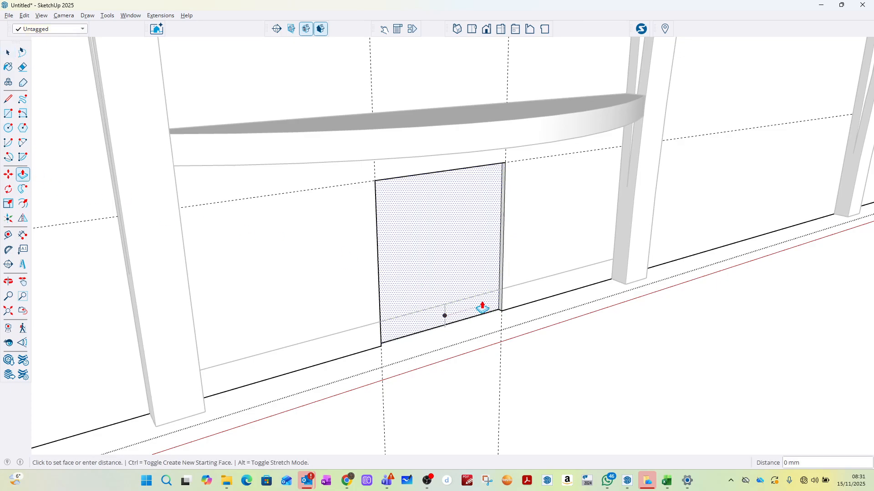
{"action": "left_click", "coordinate": [460, 284]}
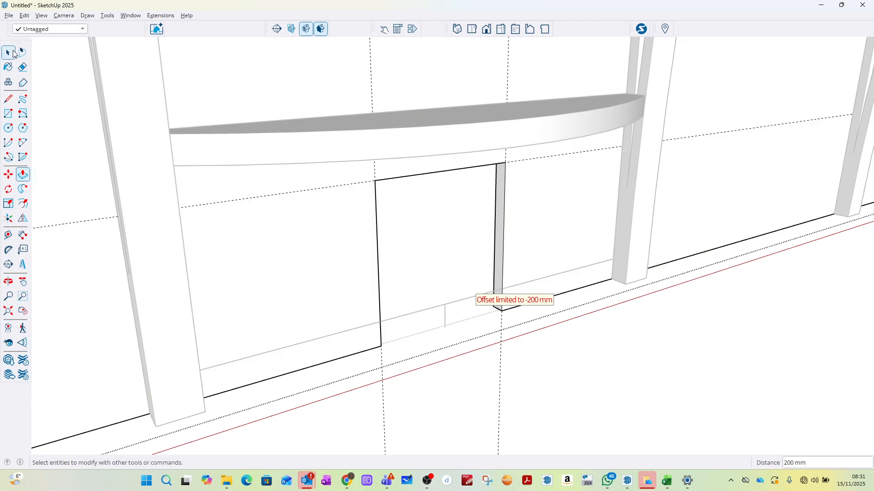
{"action": "key", "text": "space"}
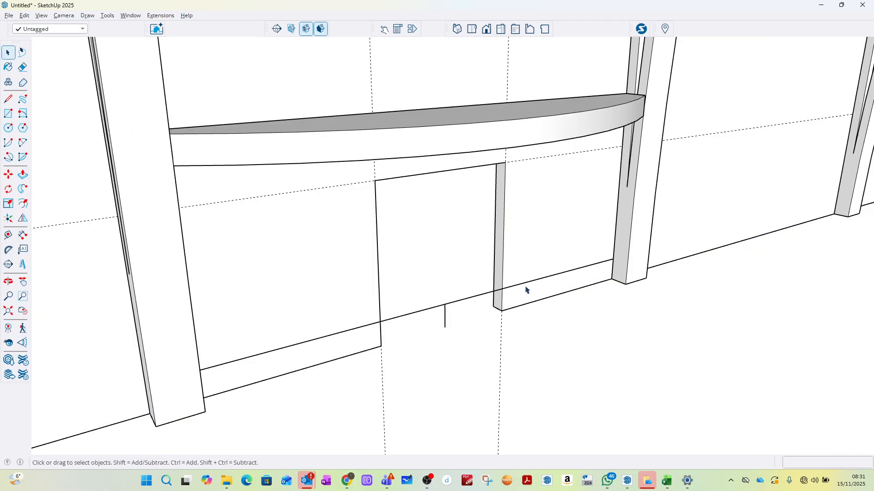
Step: Delete the horizontal and short vertical construction lines across the doorway, along with the vertical and horizontal guides around it
{"action": "middle_click_drag", "start_coordinate": [526, 290], "coordinate": [486, 328]}
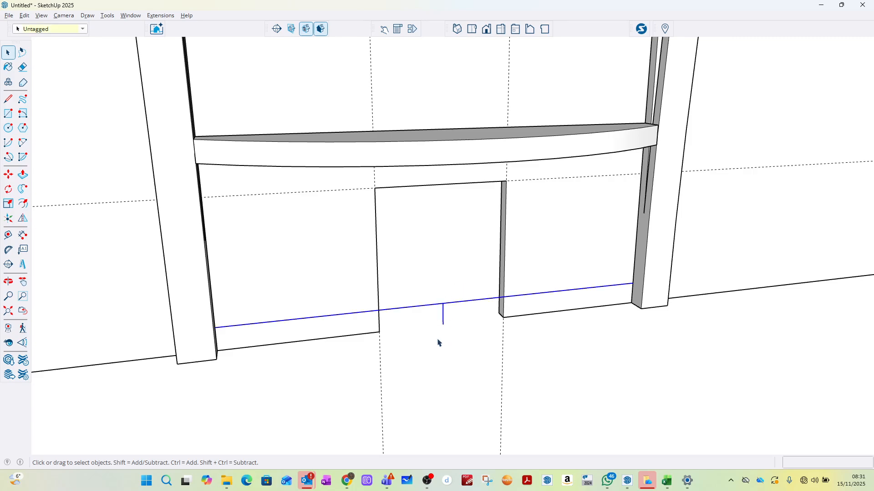
{"action": "key", "text": "Delete"}
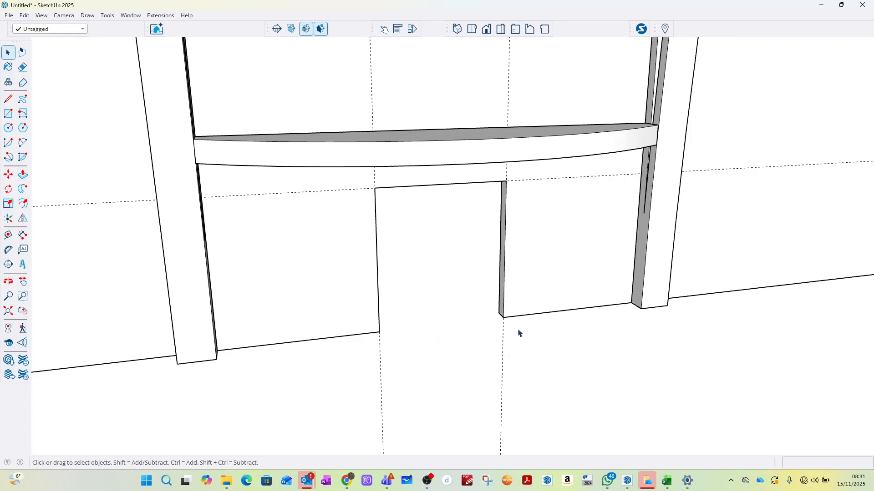
{"action": "left_click_drag", "start_coordinate": [475, 370], "coordinate": [476, 370]}
{"action": "double_click", "coordinate": [515, 313]}
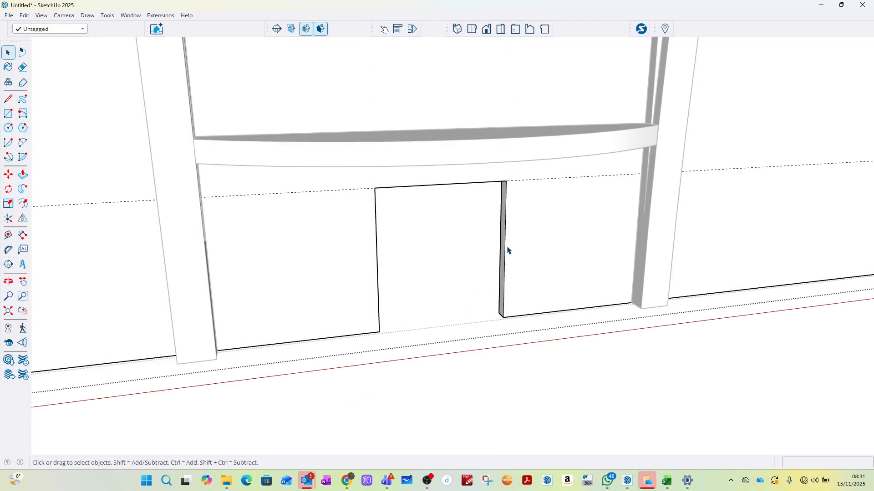
{"action": "left_click", "coordinate": [537, 185]}
{"action": "left_click", "coordinate": [566, 422]}
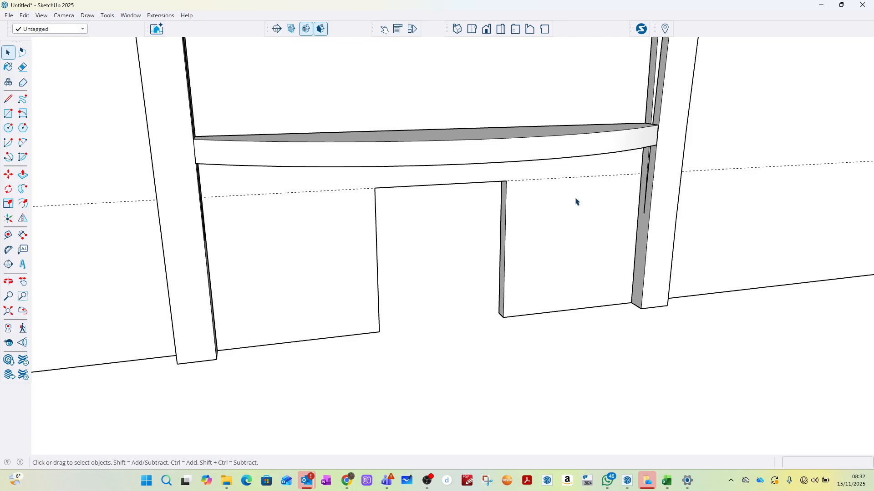
{"action": "left_click", "coordinate": [580, 181]}
{"action": "double_click", "coordinate": [580, 180]}
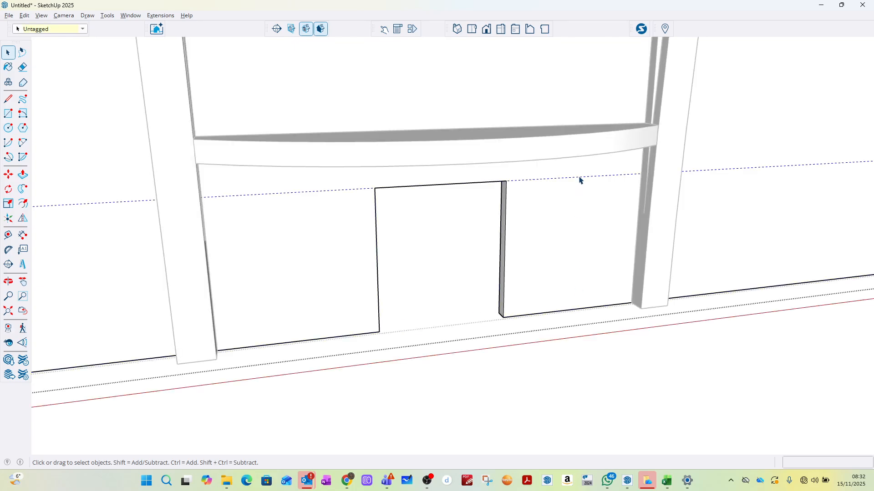
{"action": "left_click", "coordinate": [598, 351]}
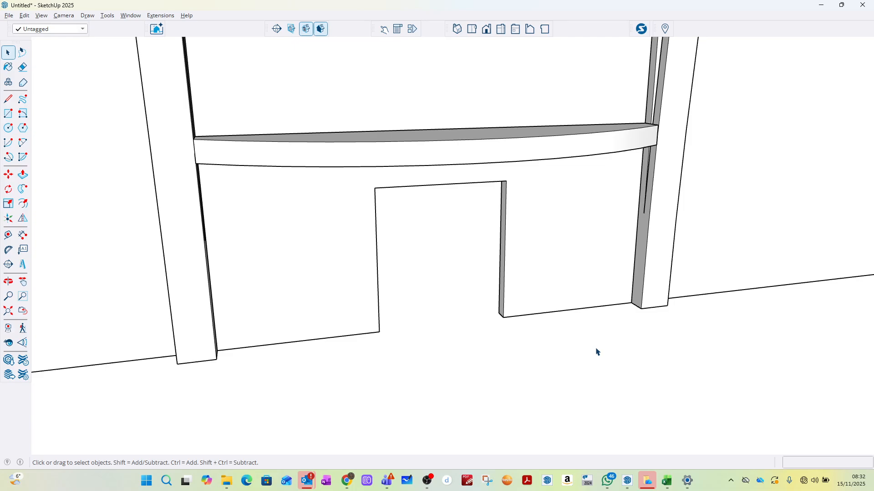
Step: Make one group from the arched wall panel, its five brackets and the curved slab
{"action": "scroll", "coordinate": [596, 349], "scroll_direction": "down", "scroll_amount": 6}
{"action": "middle_click_drag", "start_coordinate": [546, 306], "coordinate": [537, 348]}
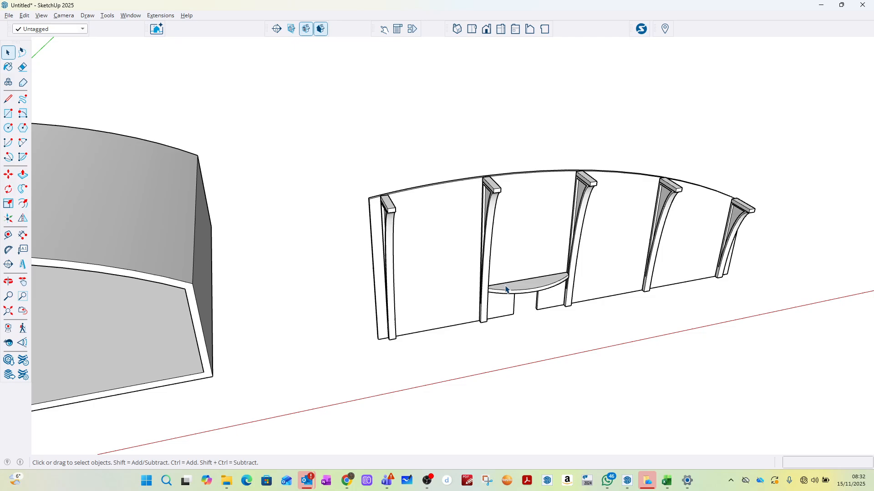
{"action": "scroll", "coordinate": [460, 246], "scroll_direction": "down", "scroll_amount": 4}
{"action": "left_click_drag", "start_coordinate": [382, 148], "coordinate": [725, 339]}
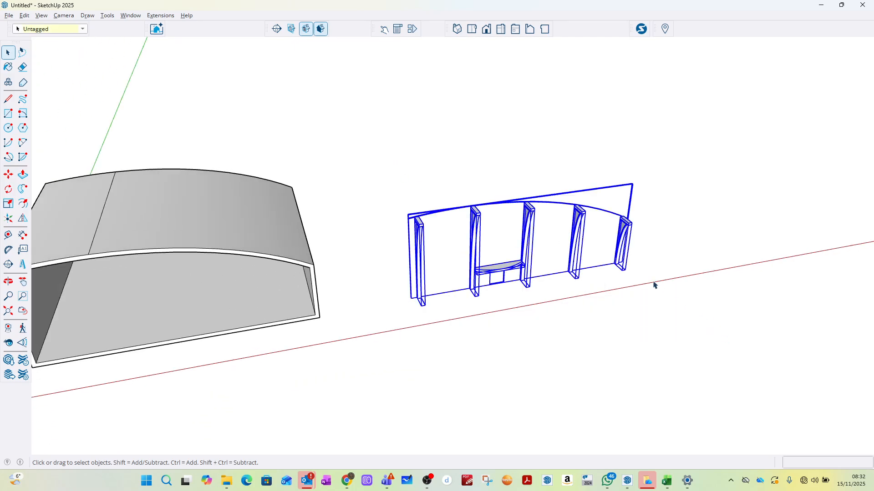
{"action": "middle_click_drag", "start_coordinate": [618, 257], "coordinate": [610, 370]}
{"action": "scroll", "coordinate": [610, 371], "scroll_direction": "up", "scroll_amount": 5}
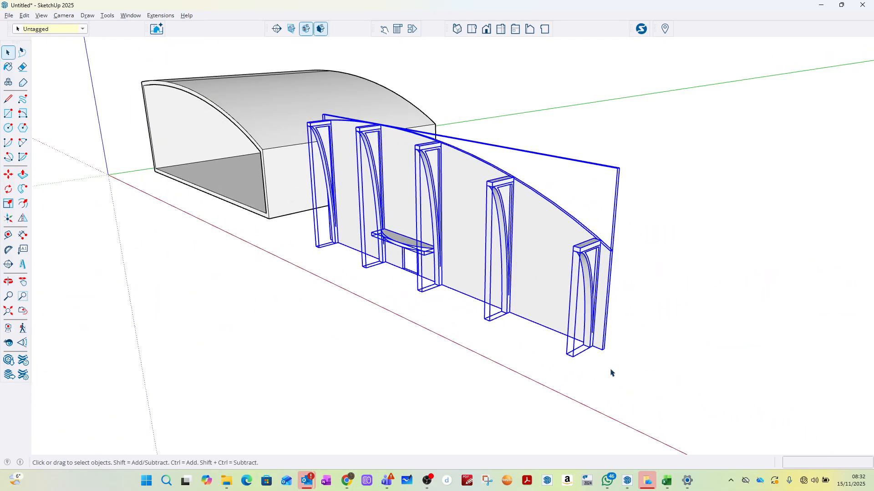
{"action": "scroll", "coordinate": [610, 352], "scroll_direction": "up", "scroll_amount": 1}
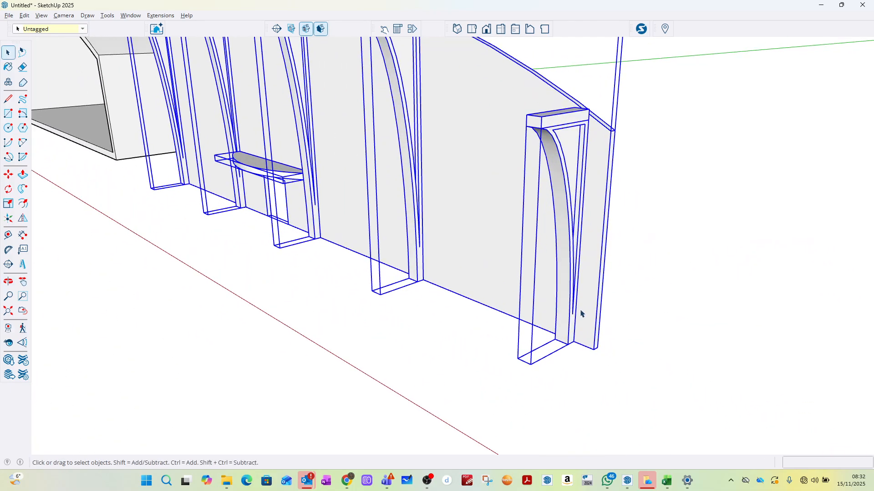
{"action": "right_click", "coordinate": [583, 267]}
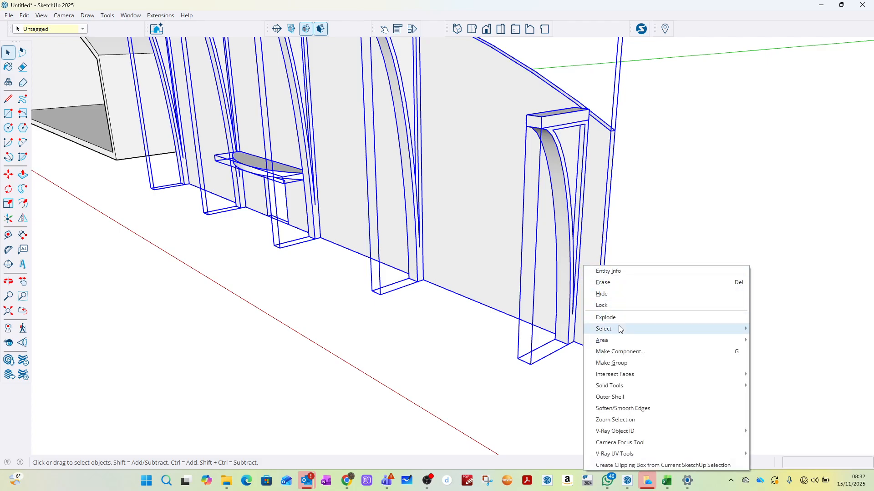
{"action": "left_click", "coordinate": [621, 362]}
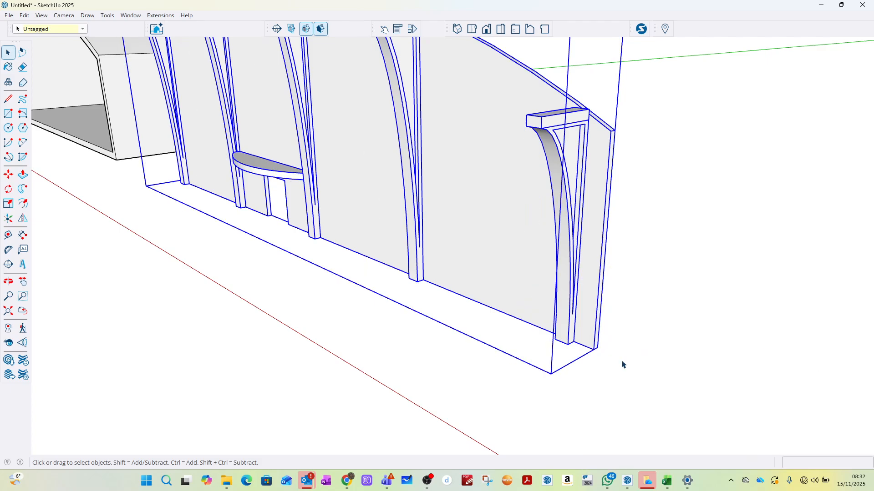
Step: Move the wall group by its lower outer corner onto the matching inner corner of the vaulted shell's open end
{"action": "key", "text": "m"}
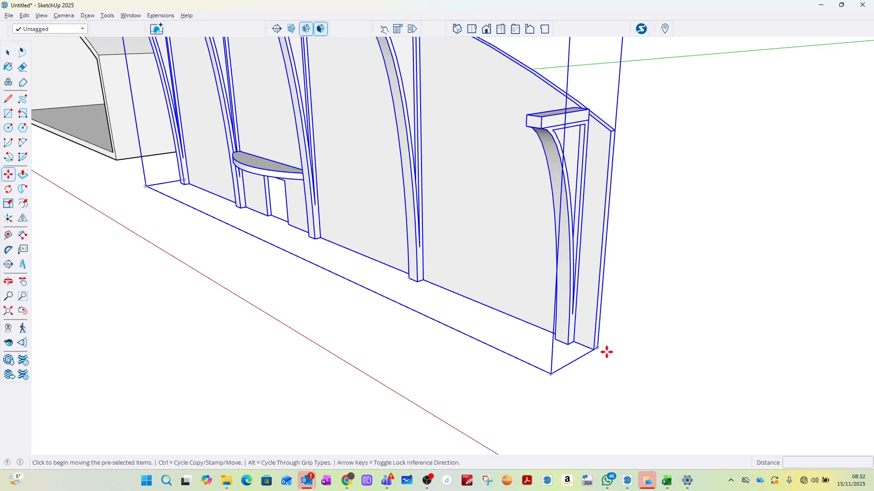
{"action": "scroll", "coordinate": [601, 353], "scroll_direction": "up", "scroll_amount": 4}
{"action": "scroll", "coordinate": [576, 349], "scroll_direction": "up", "scroll_amount": 1}
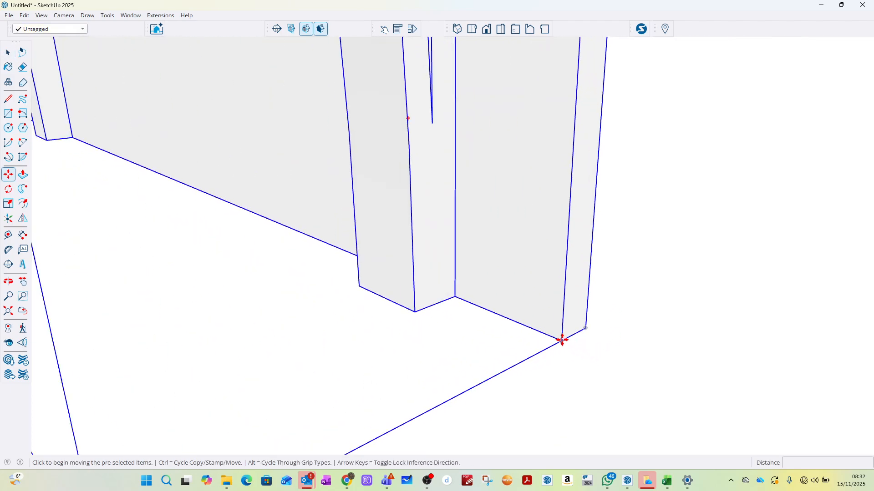
{"action": "left_click", "coordinate": [562, 340]}
{"action": "scroll", "coordinate": [562, 341], "scroll_direction": "down", "scroll_amount": 5}
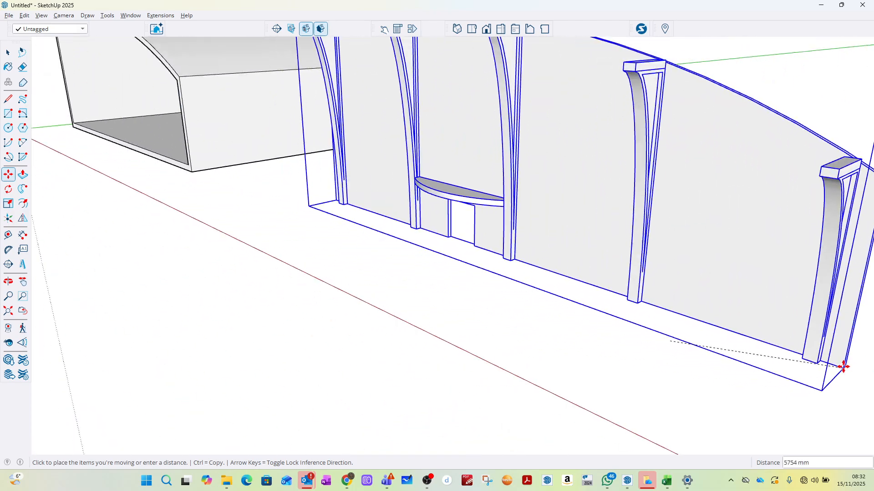
{"action": "scroll", "coordinate": [230, 165], "scroll_direction": "down", "scroll_amount": 6}
{"action": "scroll", "coordinate": [347, 195], "scroll_direction": "up", "scroll_amount": 7}
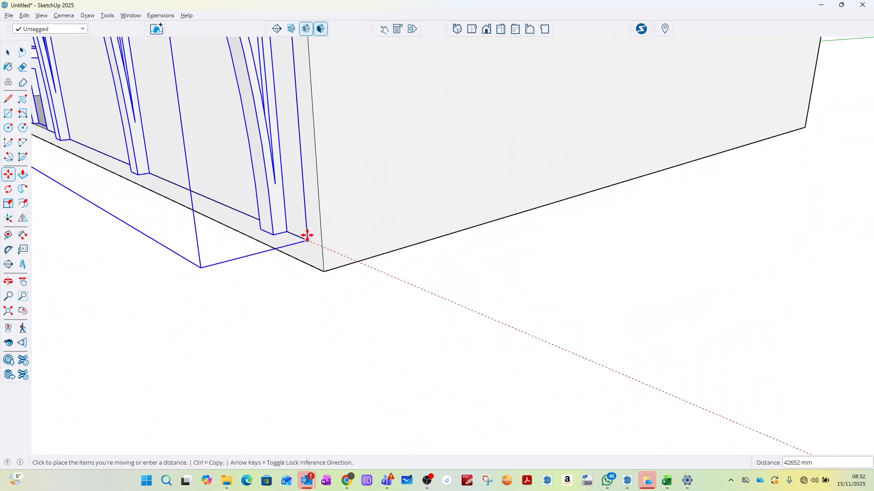
{"action": "left_click", "coordinate": [307, 237]}
Step: Move the wall group 2100 mm along the green axis into the vaulted shell, recessing it from the open end
{"action": "scroll", "coordinate": [378, 308], "scroll_direction": "down", "scroll_amount": 5}
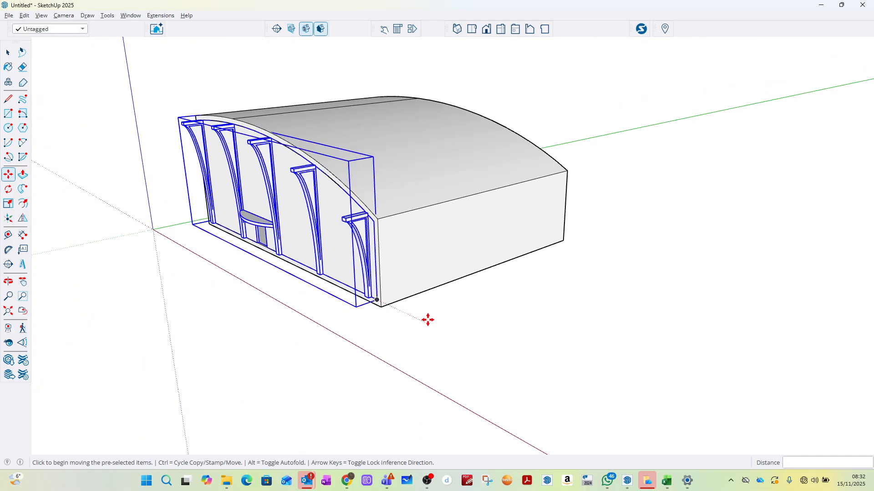
{"action": "scroll", "coordinate": [335, 220], "scroll_direction": "up", "scroll_amount": 2}
{"action": "scroll", "coordinate": [362, 217], "scroll_direction": "up", "scroll_amount": 2}
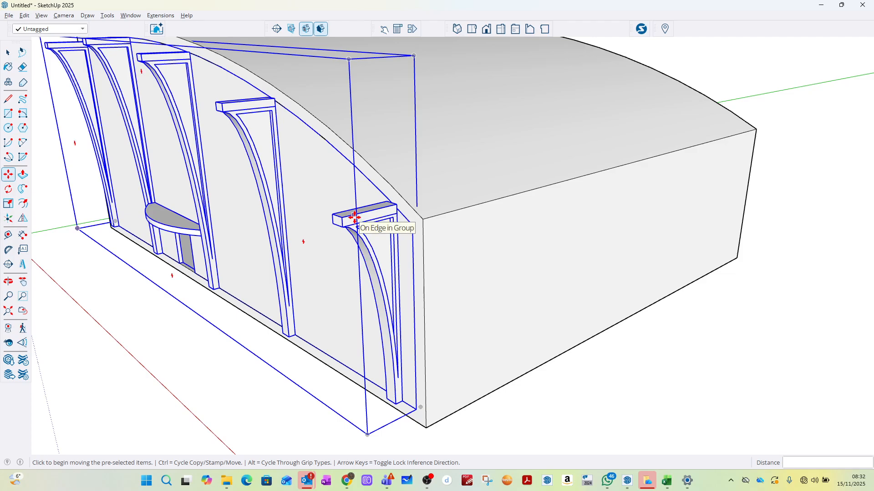
{"action": "left_click", "coordinate": [341, 217]}
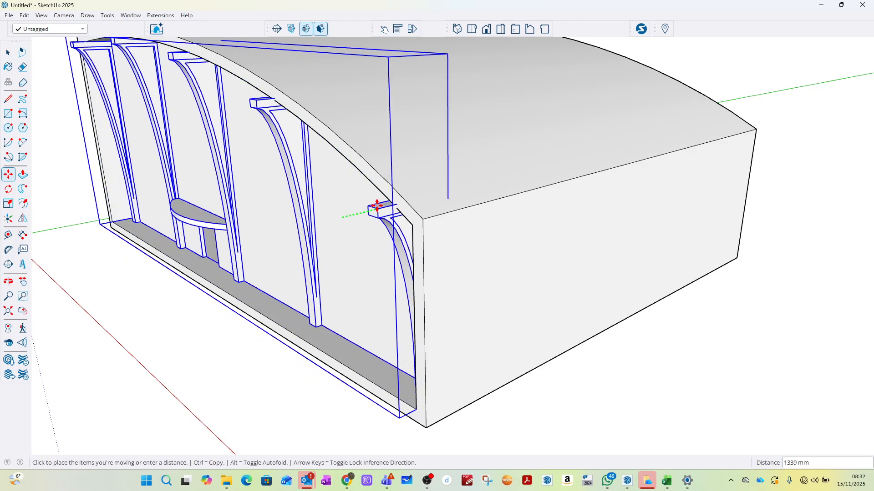
{"action": "type", "text": "2100"}
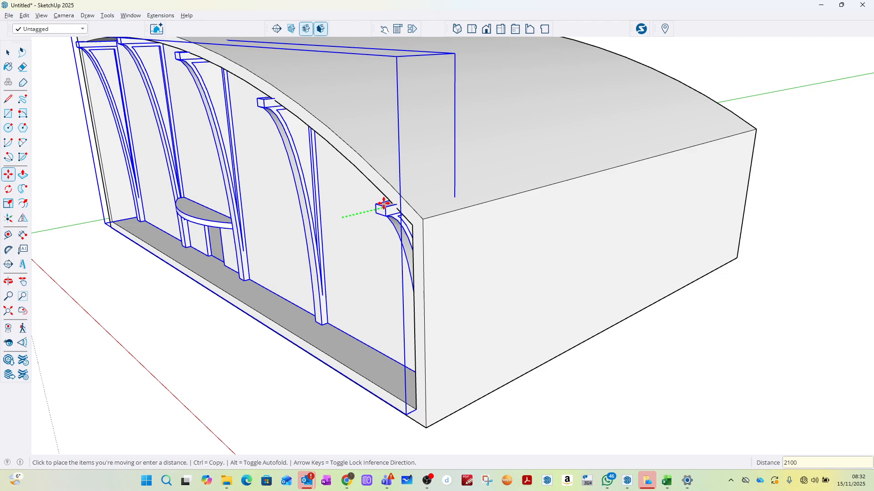
{"action": "key", "text": "Return"}
{"action": "left_click", "coordinate": [8, 54]}
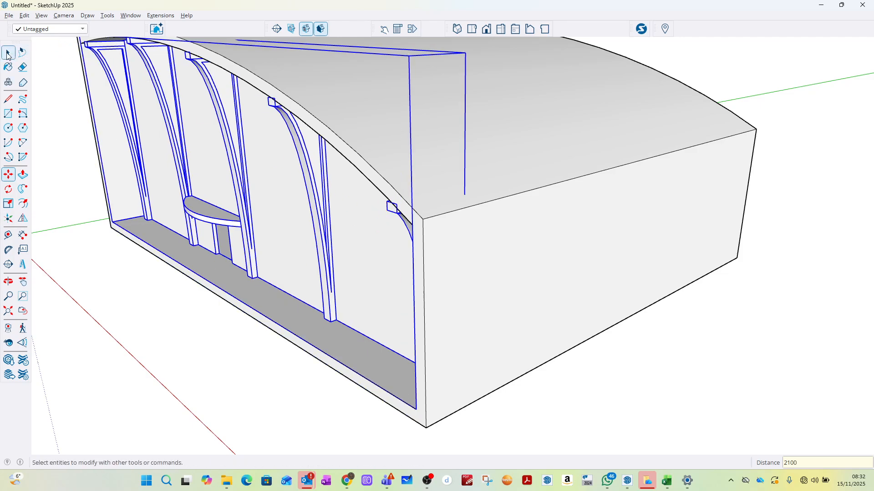
{"action": "left_click", "coordinate": [73, 93]}
{"action": "scroll", "coordinate": [381, 211], "scroll_direction": "down", "scroll_amount": 4}
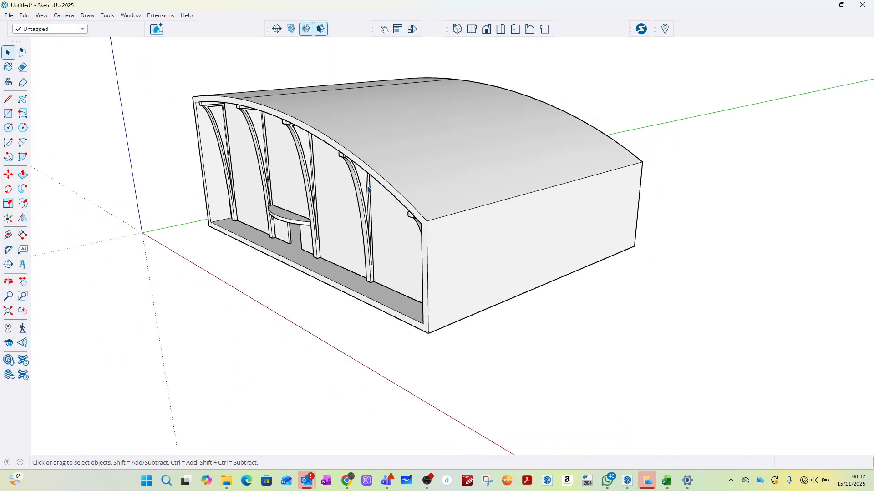
Step: Flip a copy of the recessed wall group beyond the shell's opposite end, offsetting the green mirror plane about 26067 mm
{"action": "middle_click_drag", "start_coordinate": [368, 187], "coordinate": [548, 161]}
{"action": "middle_click_drag", "start_coordinate": [384, 144], "coordinate": [444, 181]}
{"action": "scroll", "coordinate": [439, 176], "scroll_direction": "down", "scroll_amount": 5}
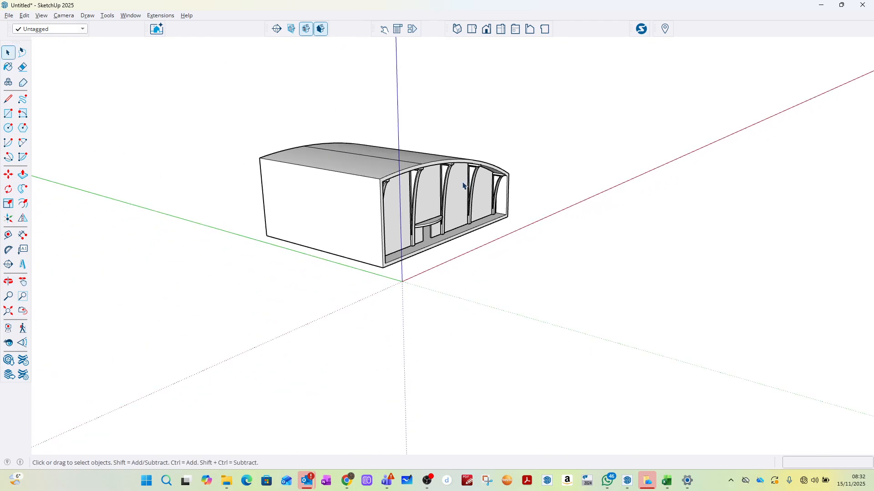
{"action": "left_click", "coordinate": [449, 177]}
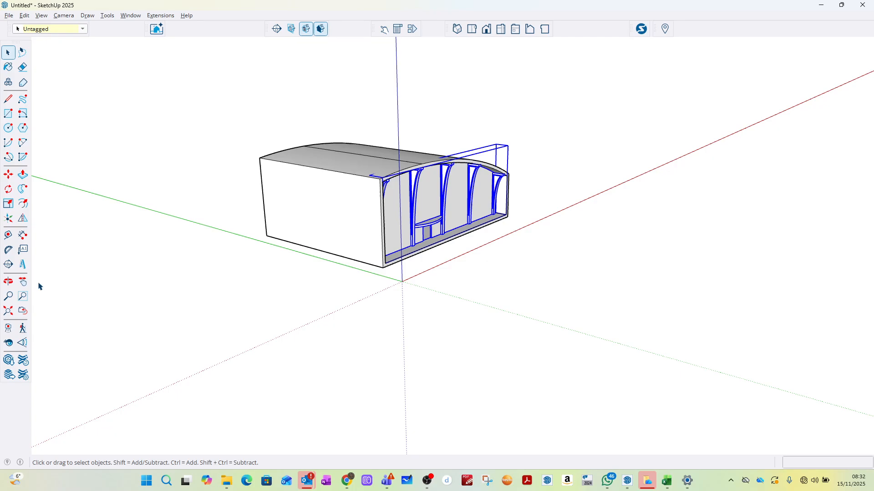
{"action": "left_click", "coordinate": [23, 219]}
{"action": "middle_click_drag", "start_coordinate": [68, 225], "coordinate": [390, 255]}
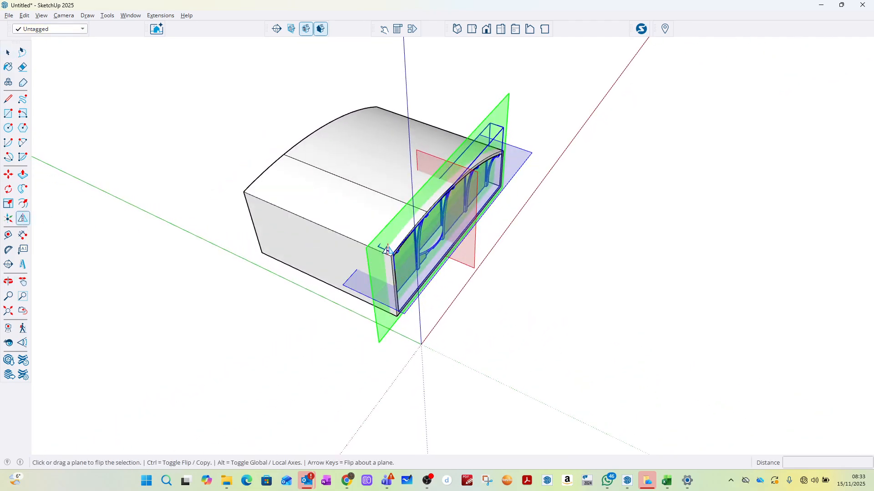
{"action": "key", "text": "ctrl"}
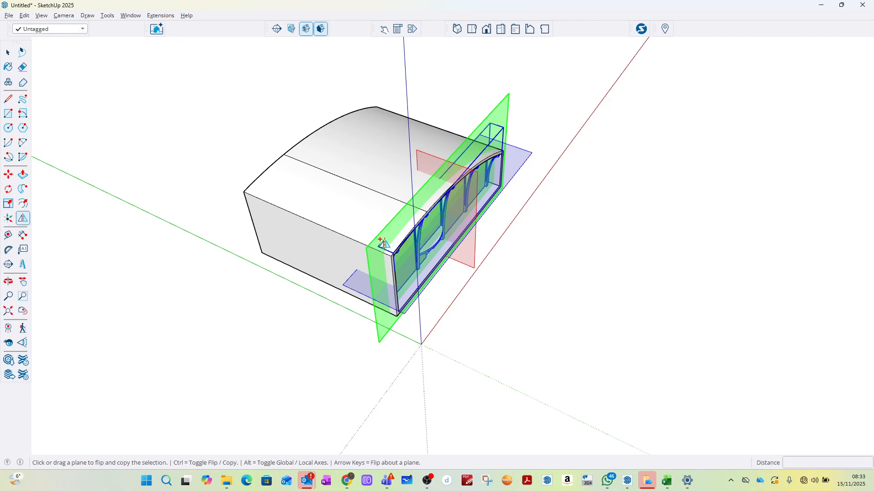
{"action": "left_click_drag", "start_coordinate": [384, 243], "coordinate": [222, 184]}
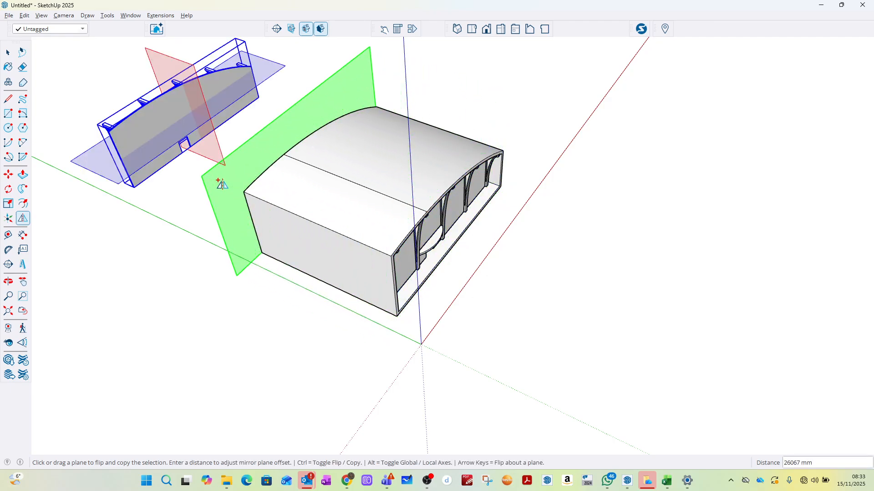
{"action": "left_click", "coordinate": [7, 52]}
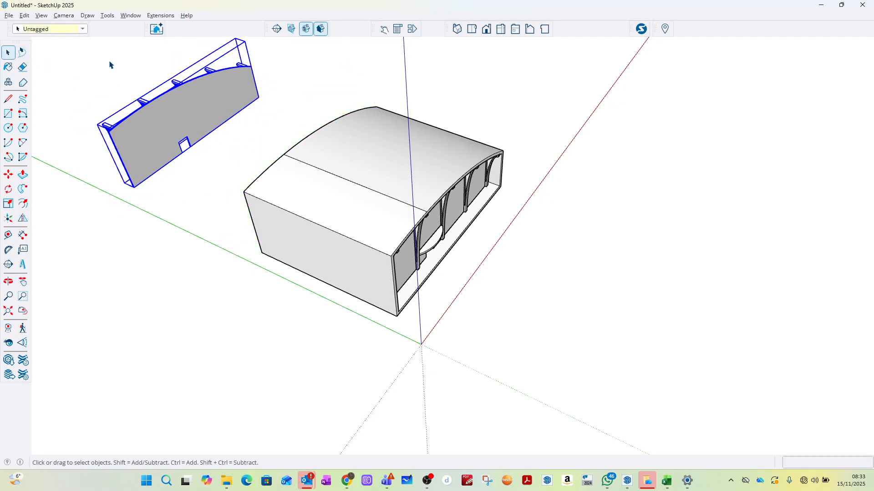
{"action": "left_click", "coordinate": [112, 65]}
Step: Move the mirrored wall group by its lower outer corner onto the matching inner corner of the shell's other open end
{"action": "middle_click_drag", "start_coordinate": [205, 96], "coordinate": [472, 36]}
{"action": "scroll", "coordinate": [472, 37], "scroll_direction": "down", "scroll_amount": 1}
{"action": "scroll", "coordinate": [176, 287], "scroll_direction": "up", "scroll_amount": 5}
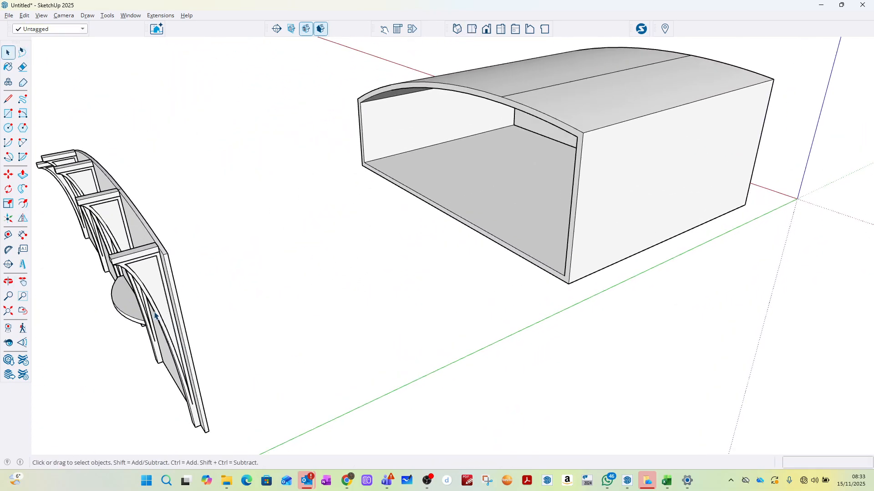
{"action": "left_click", "coordinate": [160, 301]}
{"action": "scroll", "coordinate": [193, 202], "scroll_direction": "down", "scroll_amount": 4}
{"action": "key", "text": "m"}
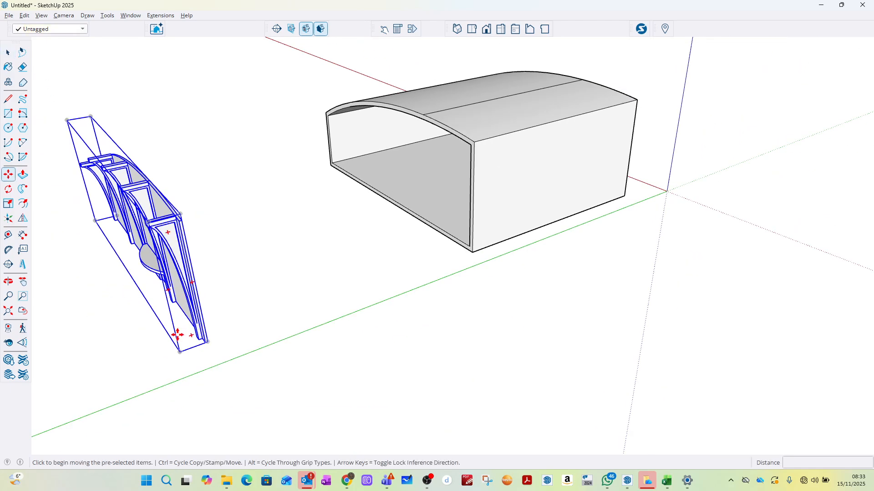
{"action": "scroll", "coordinate": [213, 347], "scroll_direction": "up", "scroll_amount": 5}
{"action": "scroll", "coordinate": [223, 348], "scroll_direction": "up", "scroll_amount": 2}
{"action": "left_click", "coordinate": [239, 318]}
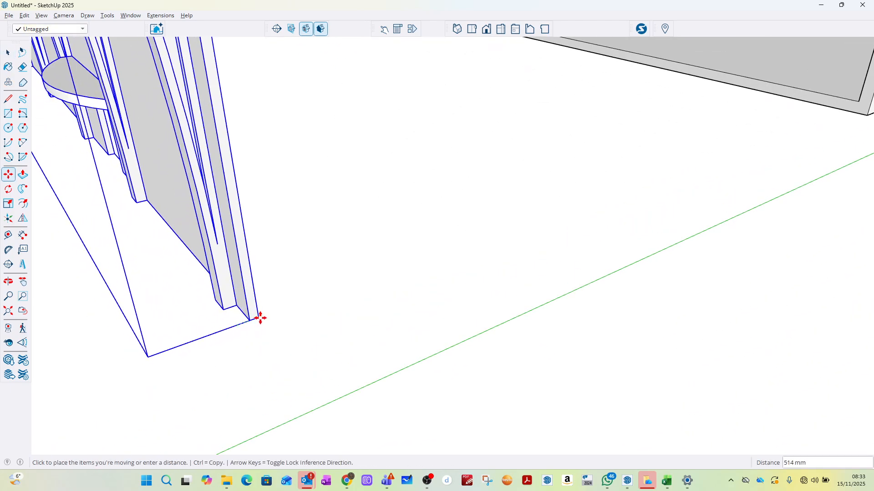
{"action": "scroll", "coordinate": [273, 314], "scroll_direction": "down", "scroll_amount": 2}
{"action": "scroll", "coordinate": [581, 211], "scroll_direction": "down", "scroll_amount": 3}
{"action": "scroll", "coordinate": [580, 201], "scroll_direction": "up", "scroll_amount": 5}
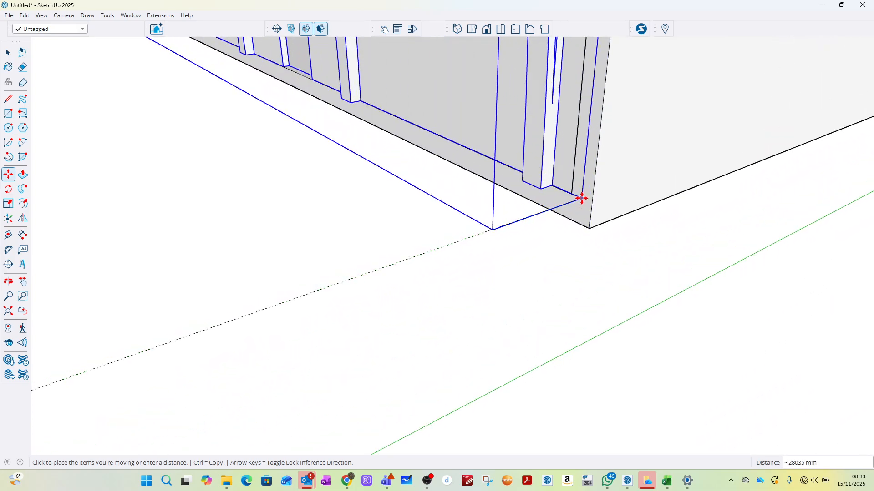
{"action": "left_click", "coordinate": [572, 194]}
{"action": "scroll", "coordinate": [452, 236], "scroll_direction": "down", "scroll_amount": 2}
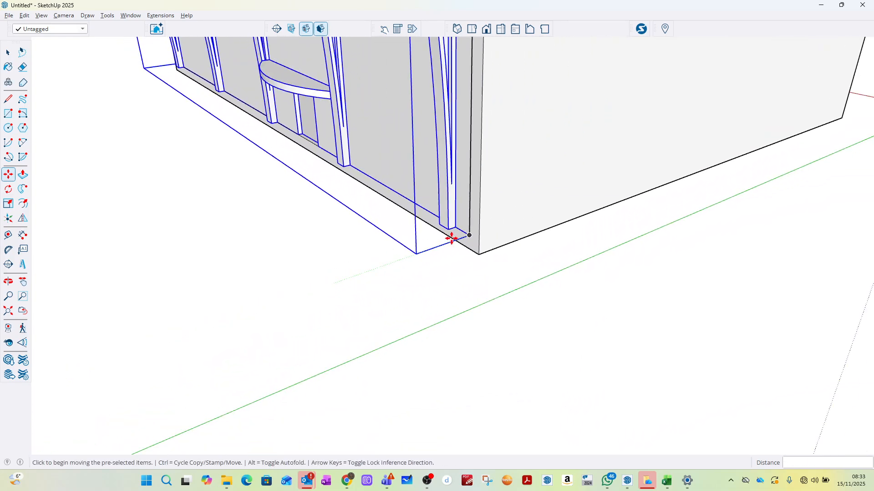
Step: Recess the mirrored wall group 2100 mm into the shell along the green axis
{"action": "scroll", "coordinate": [455, 228], "scroll_direction": "up", "scroll_amount": 2}
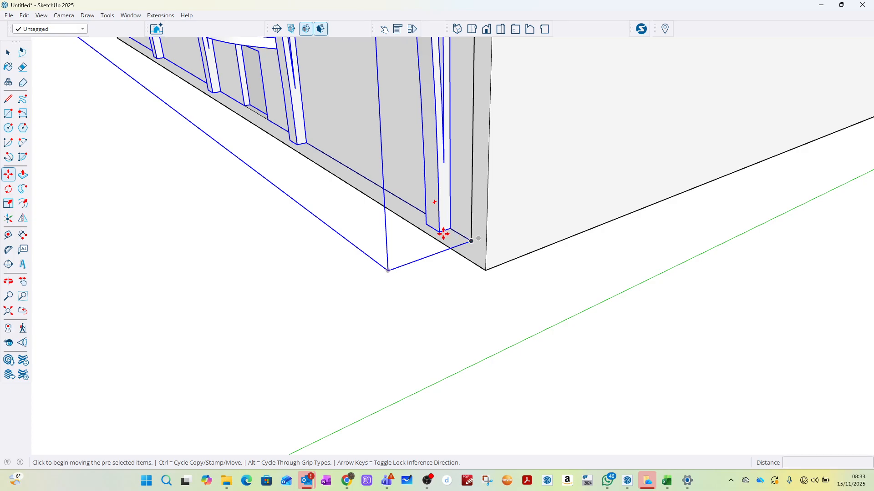
{"action": "left_click", "coordinate": [443, 234]}
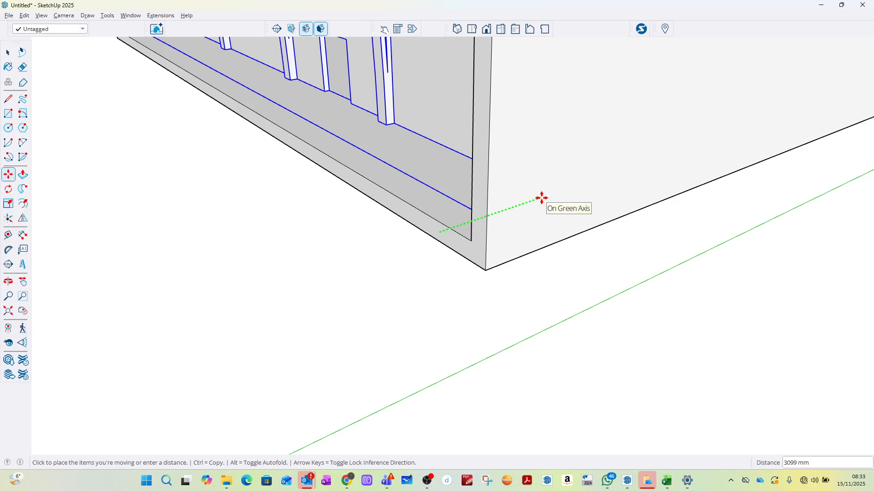
{"action": "type", "text": "2100"}
{"action": "key", "text": "Return"}
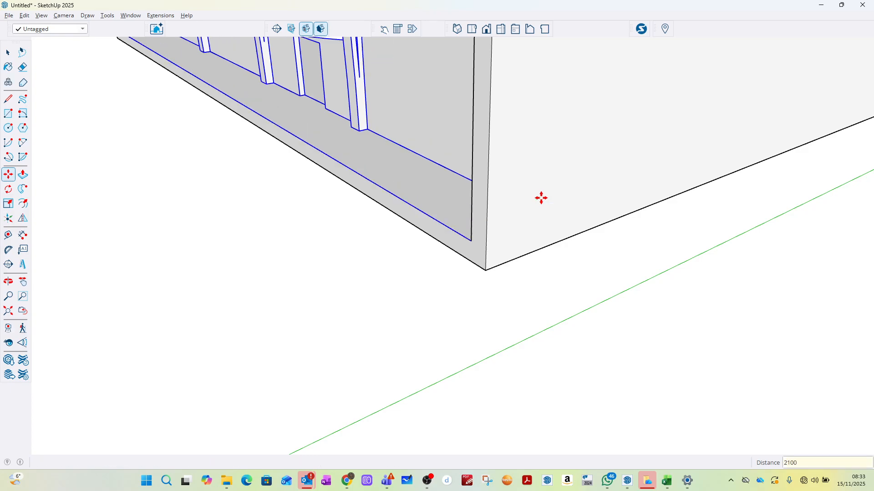
{"action": "left_click", "coordinate": [8, 54]}
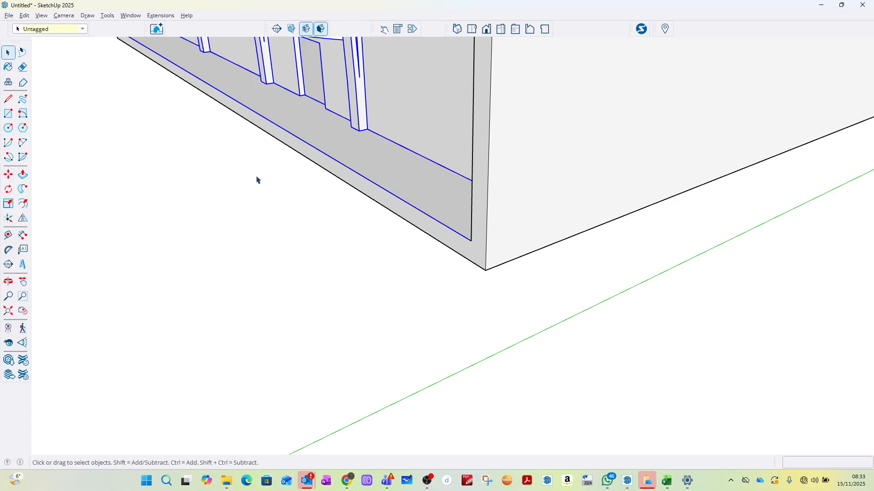
{"action": "left_click", "coordinate": [316, 286]}
Step: Make one group from the vaulted shell and its two recessed end wall groups
{"action": "scroll", "coordinate": [342, 341], "scroll_direction": "down", "scroll_amount": 6}
{"action": "middle_click_drag", "start_coordinate": [436, 246], "coordinate": [4, 202]}
{"action": "middle_click_drag", "start_coordinate": [551, 191], "coordinate": [454, 249]}
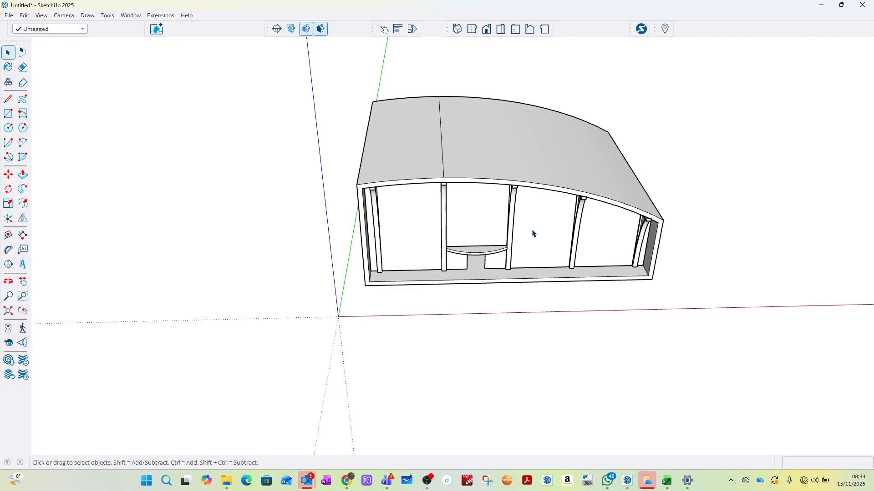
{"action": "middle_click_drag", "start_coordinate": [590, 260], "coordinate": [684, 231]}
{"action": "scroll", "coordinate": [710, 144], "scroll_direction": "up", "scroll_amount": 2}
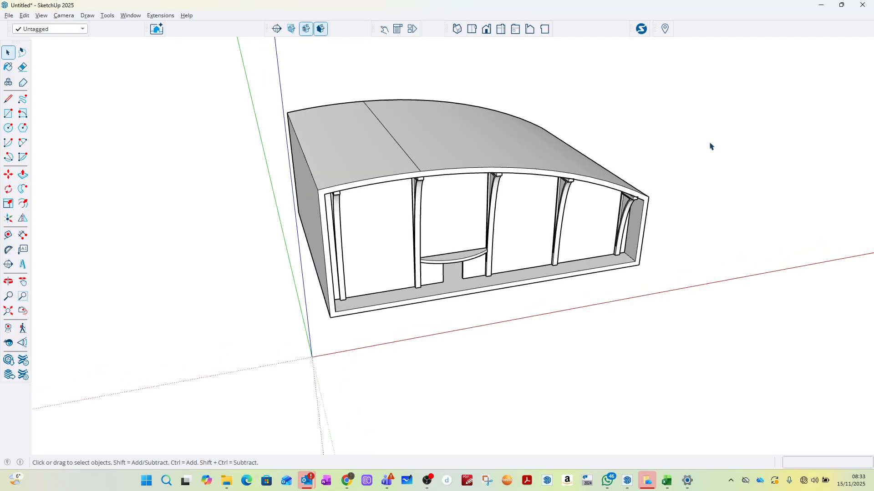
{"action": "middle_click_drag", "start_coordinate": [415, 249], "coordinate": [441, 247]}
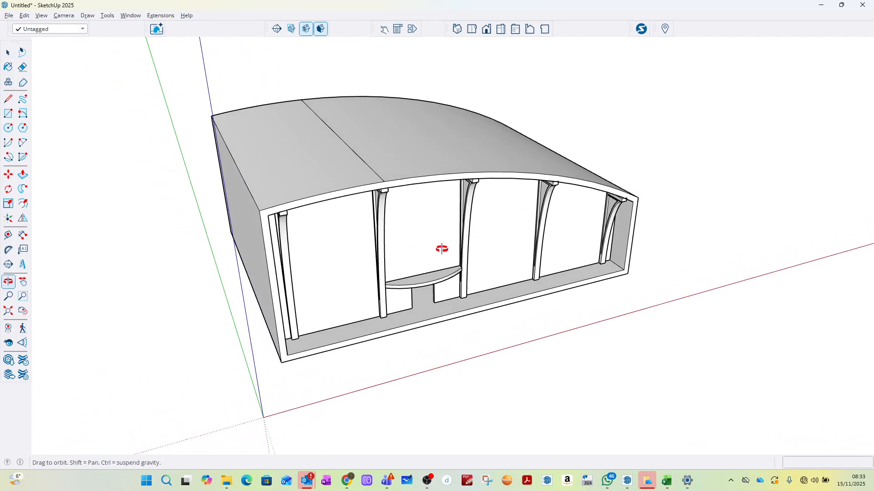
{"action": "left_click_drag", "start_coordinate": [395, 136], "coordinate": [714, 415]}
{"action": "right_click", "coordinate": [364, 173]}
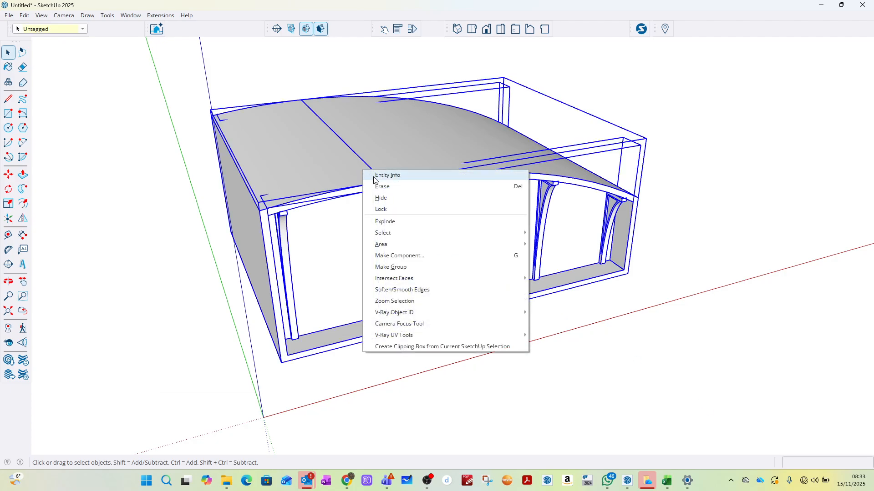
{"action": "left_click", "coordinate": [395, 268]}
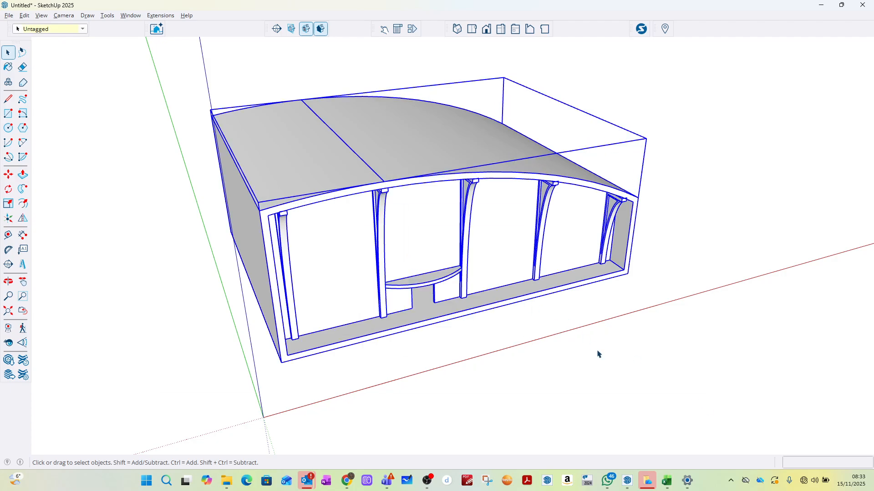
{"action": "key", "text": "alt+Tab"}
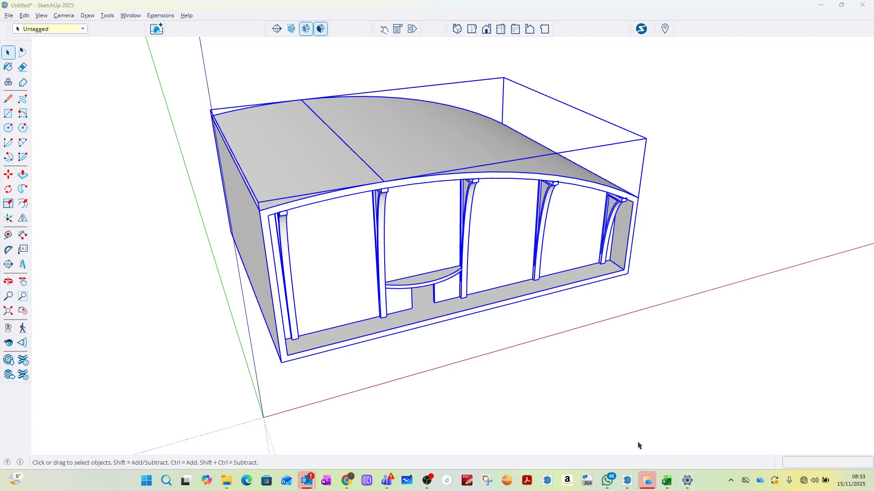